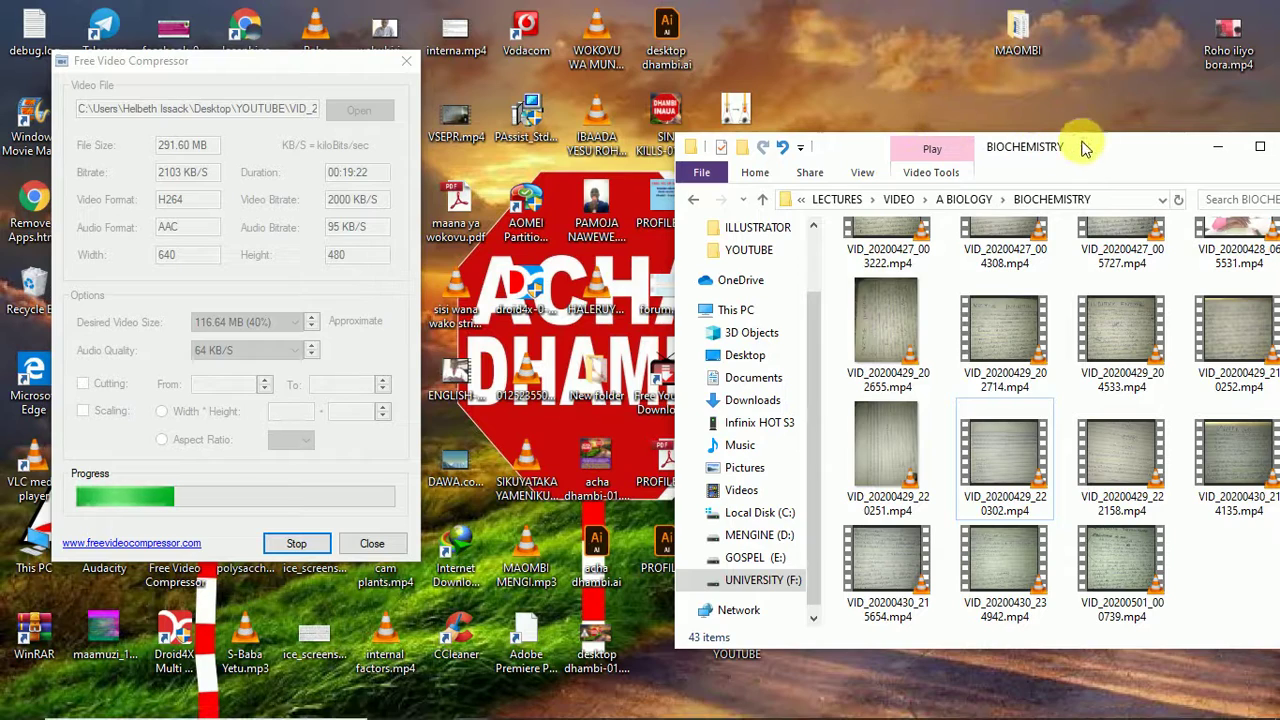
Move the Explorer window aside and open PROFILE.ai from the desktop in Illustrator.
mouse_move(1100, 150)
mouse_down()
mouse_move(1115, 69)
mouse_move(1141, 64)
mouse_up()
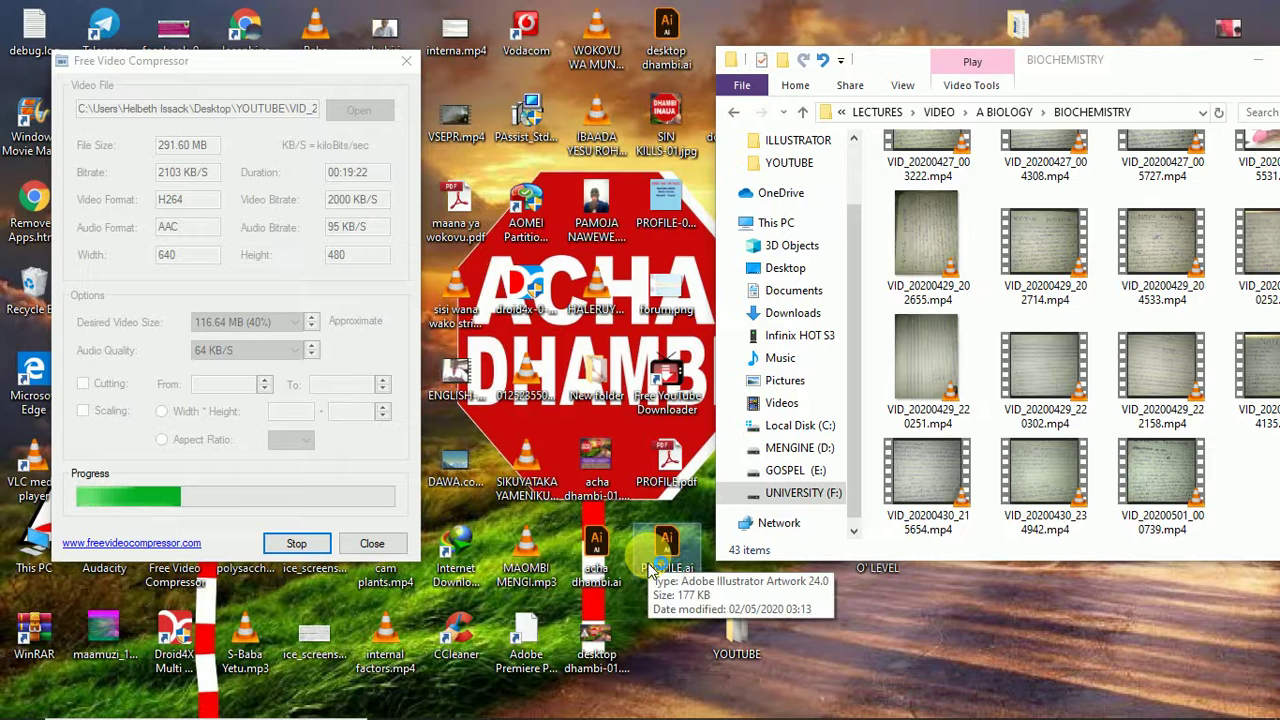
double_click(651, 568)
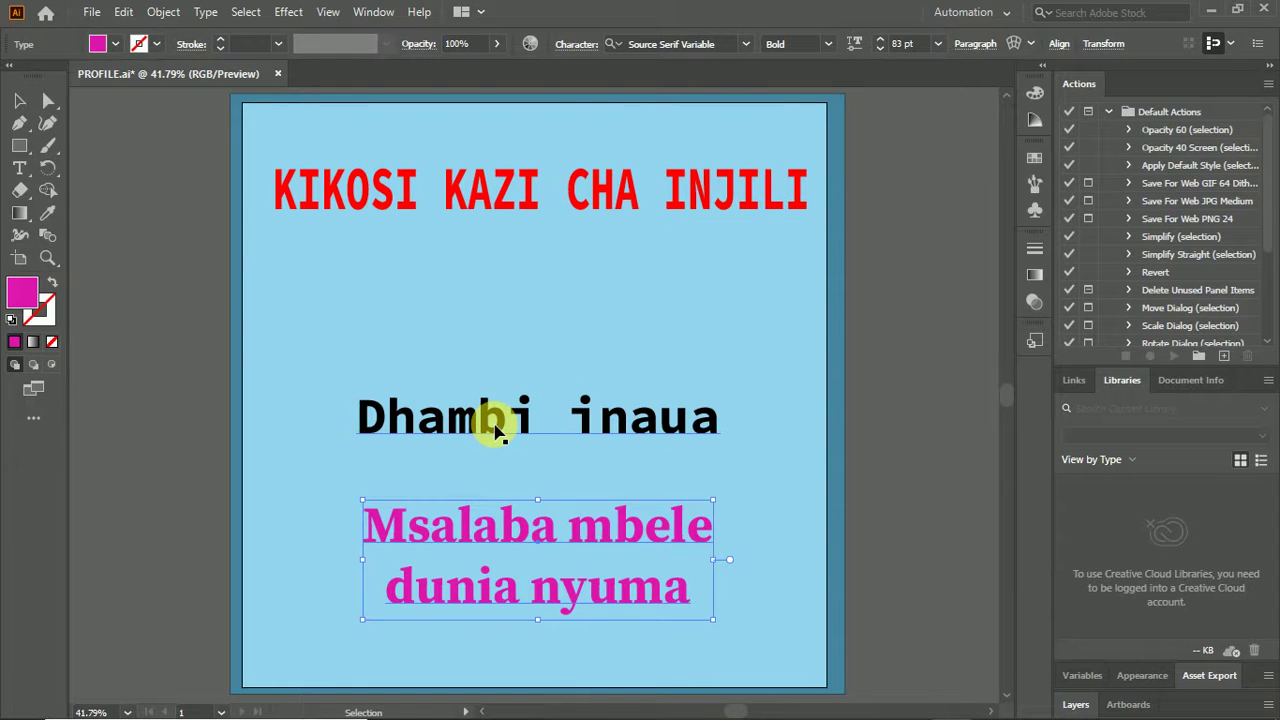
Open the New Document dialog with Ctrl+N after briefly checking the File menu.
click(89, 12)
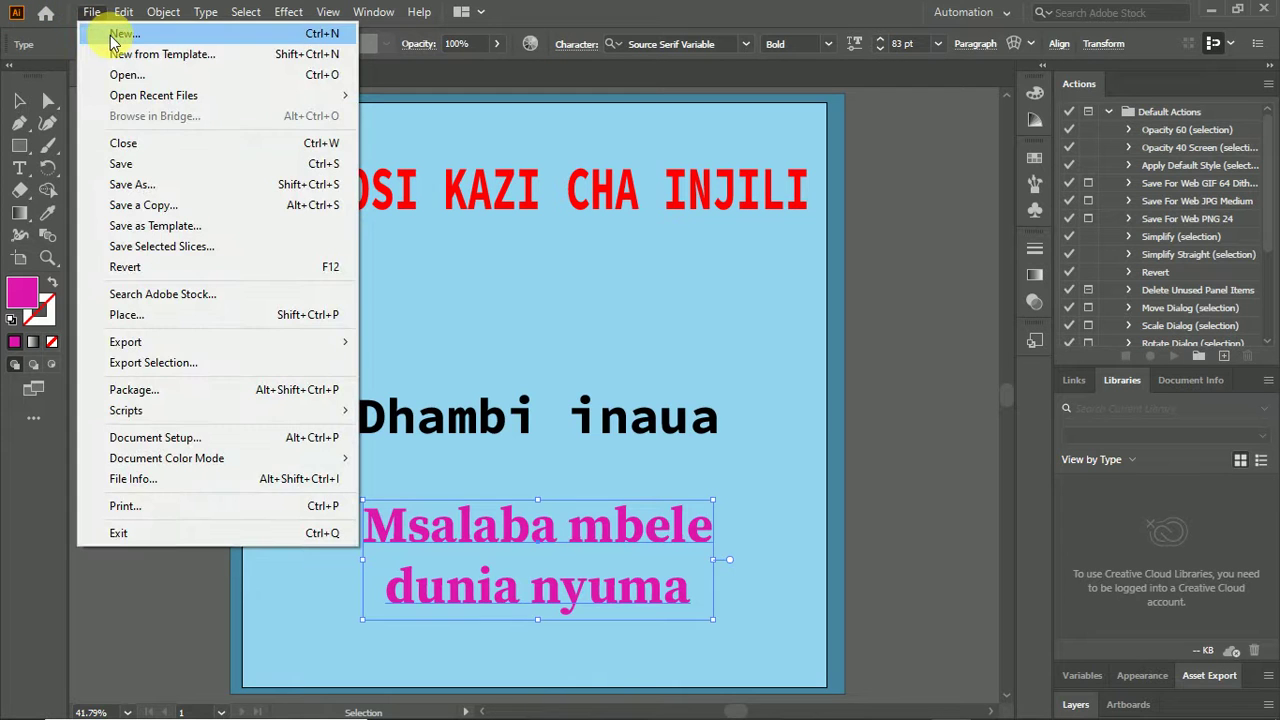
key(Escape)
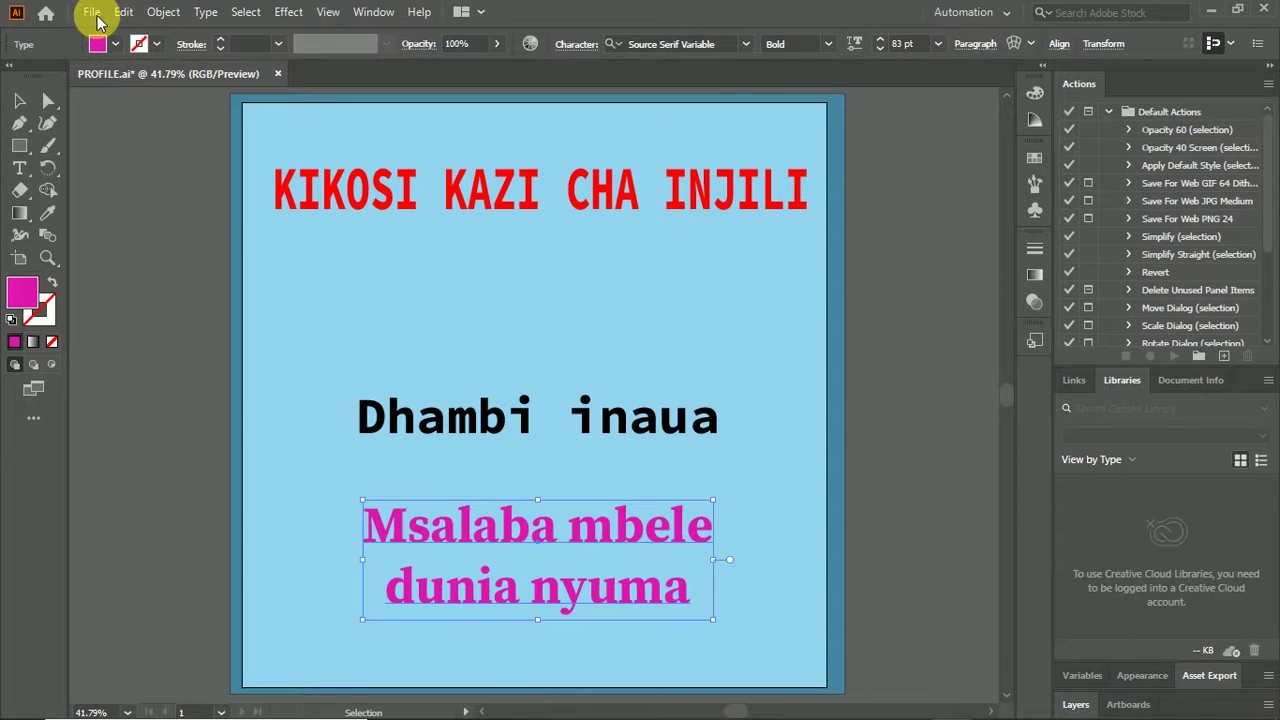
key(ctrl+n)
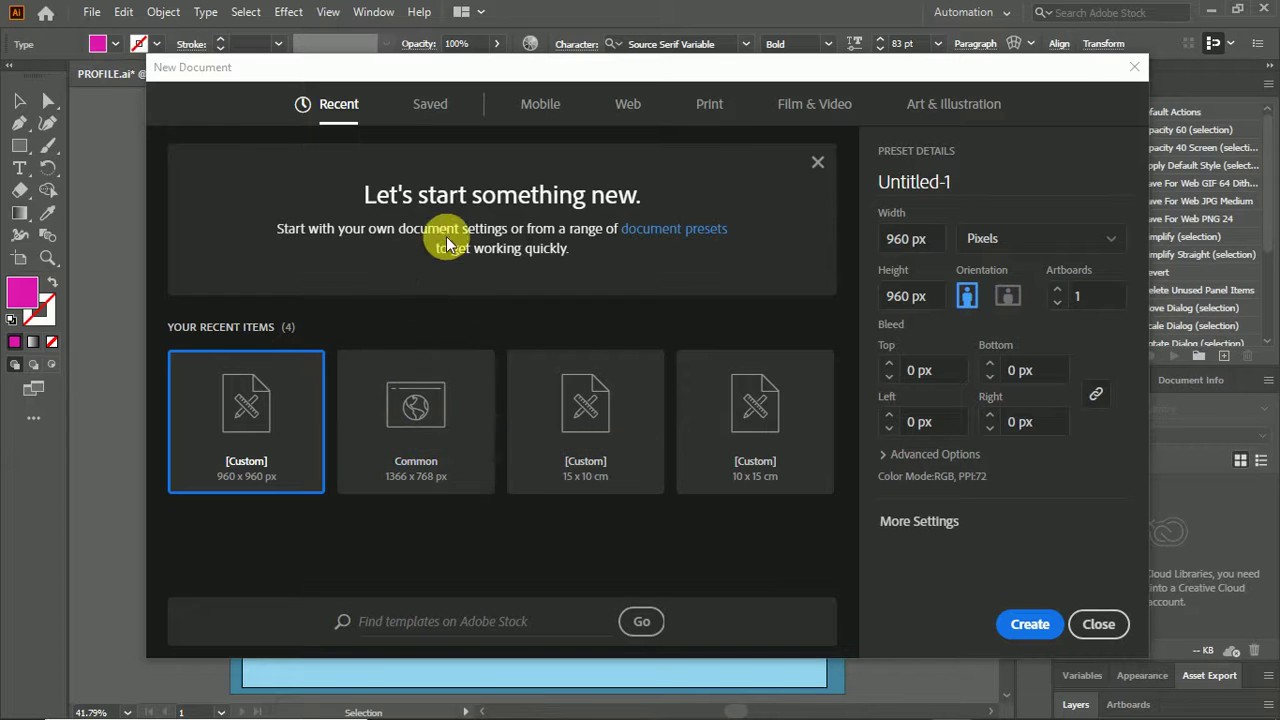
Create a 1366 × 768 px document named 'desktop' from the Common preset.
click(412, 390)
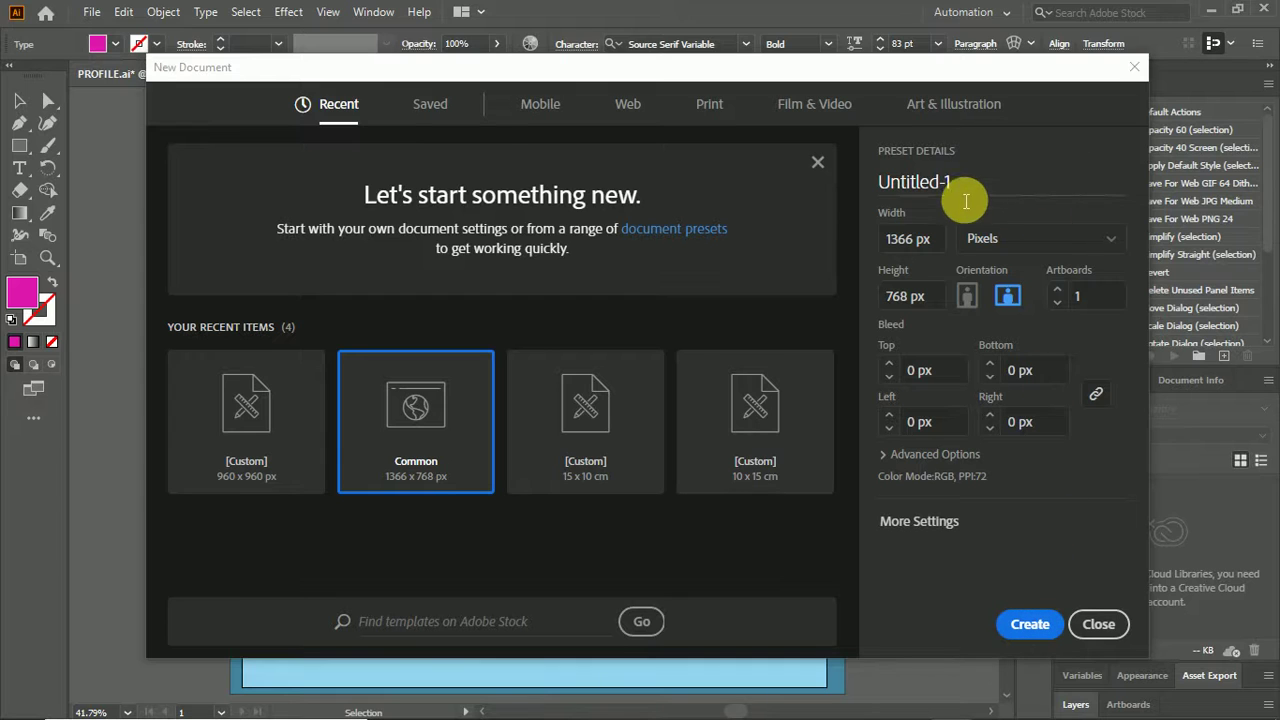
triple_click(966, 197)
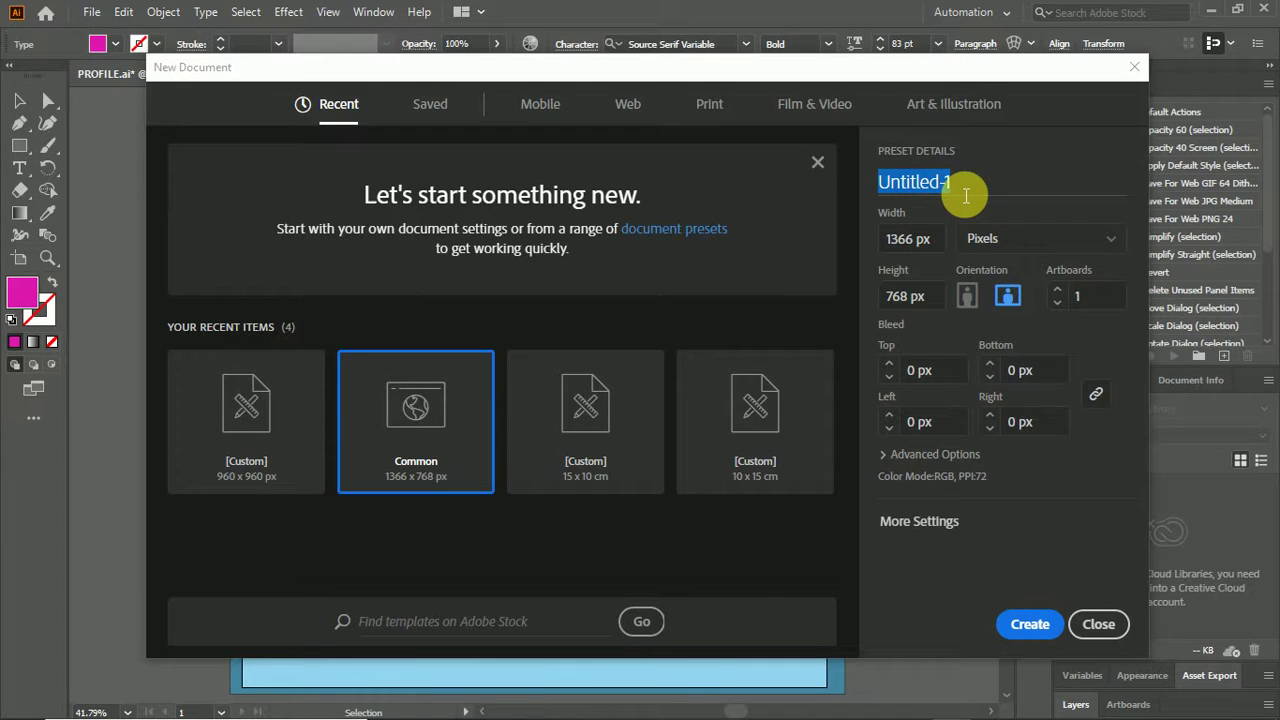
text(desktop)
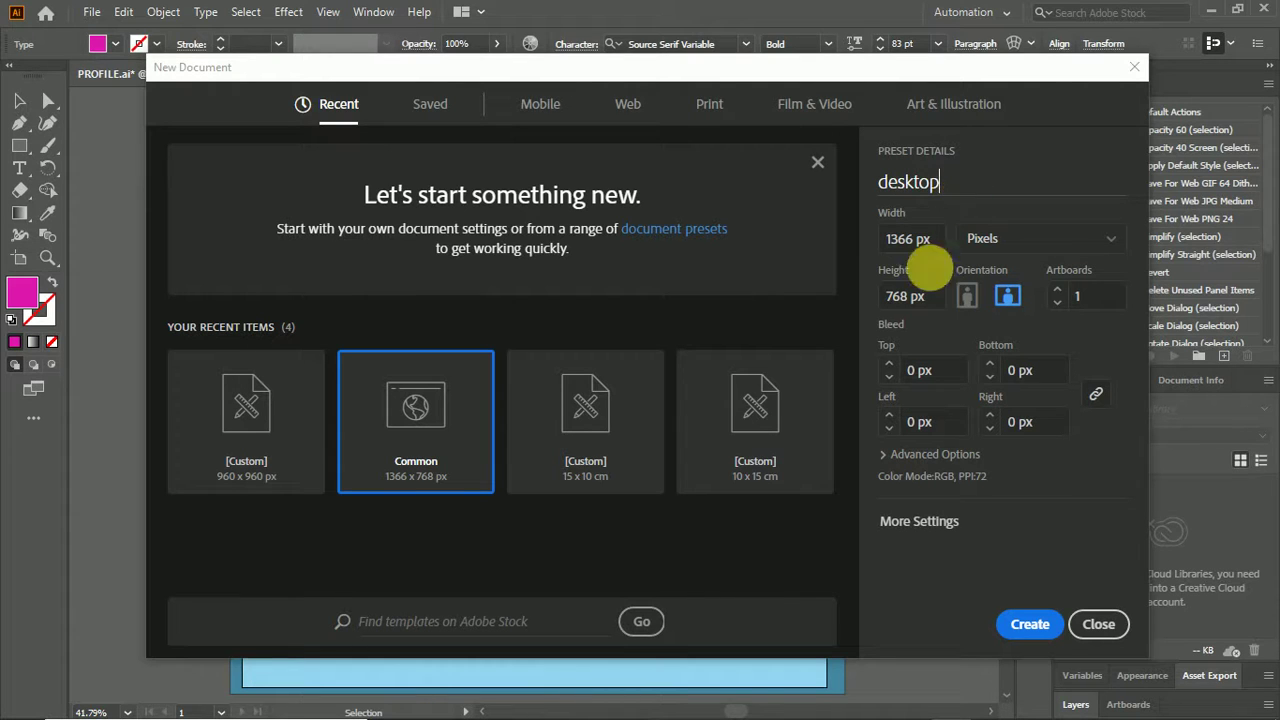
click(1030, 630)
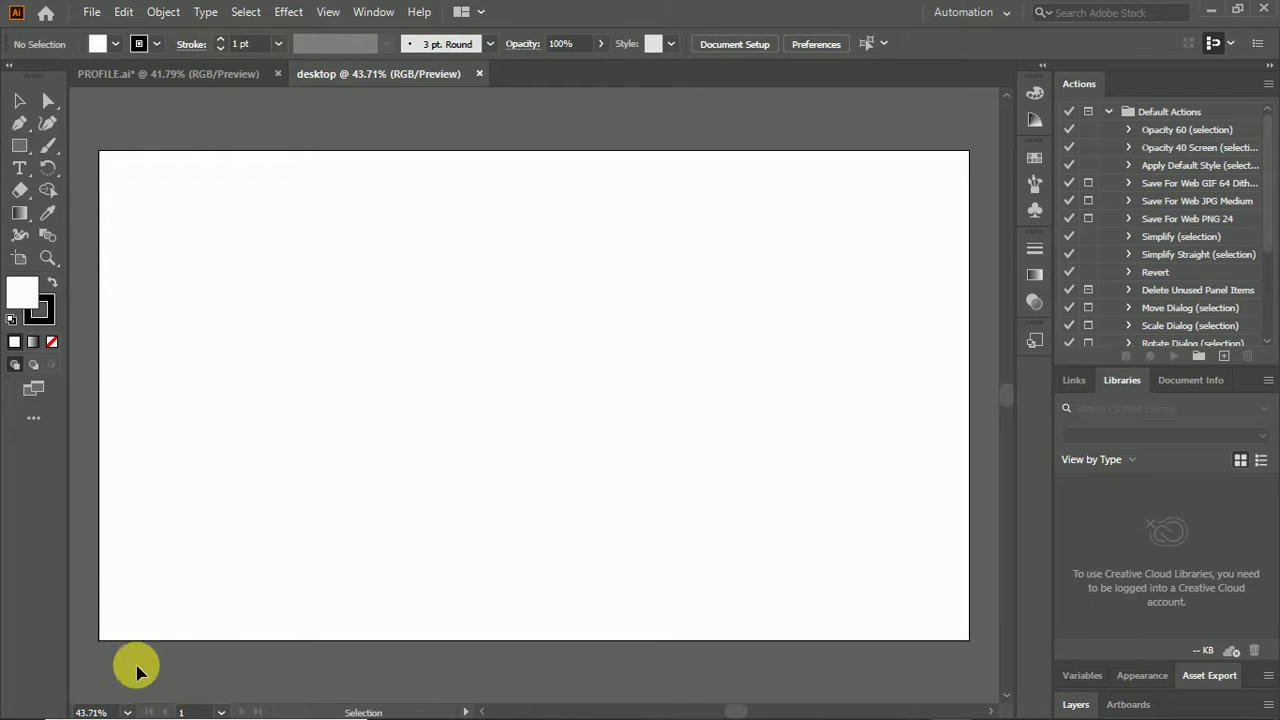
Try 800%, fit, 25% and 50% zoom, then settle on 33.33% for rectangle drawing.
click(126, 712)
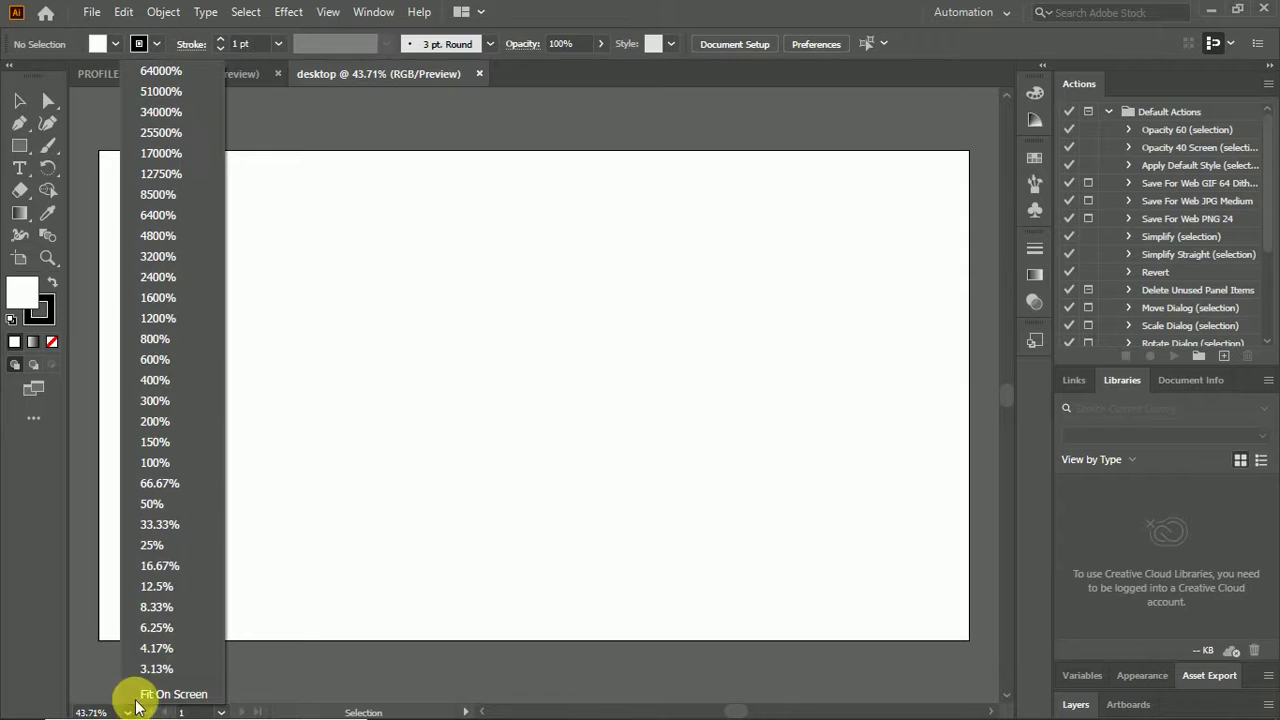
click(155, 339)
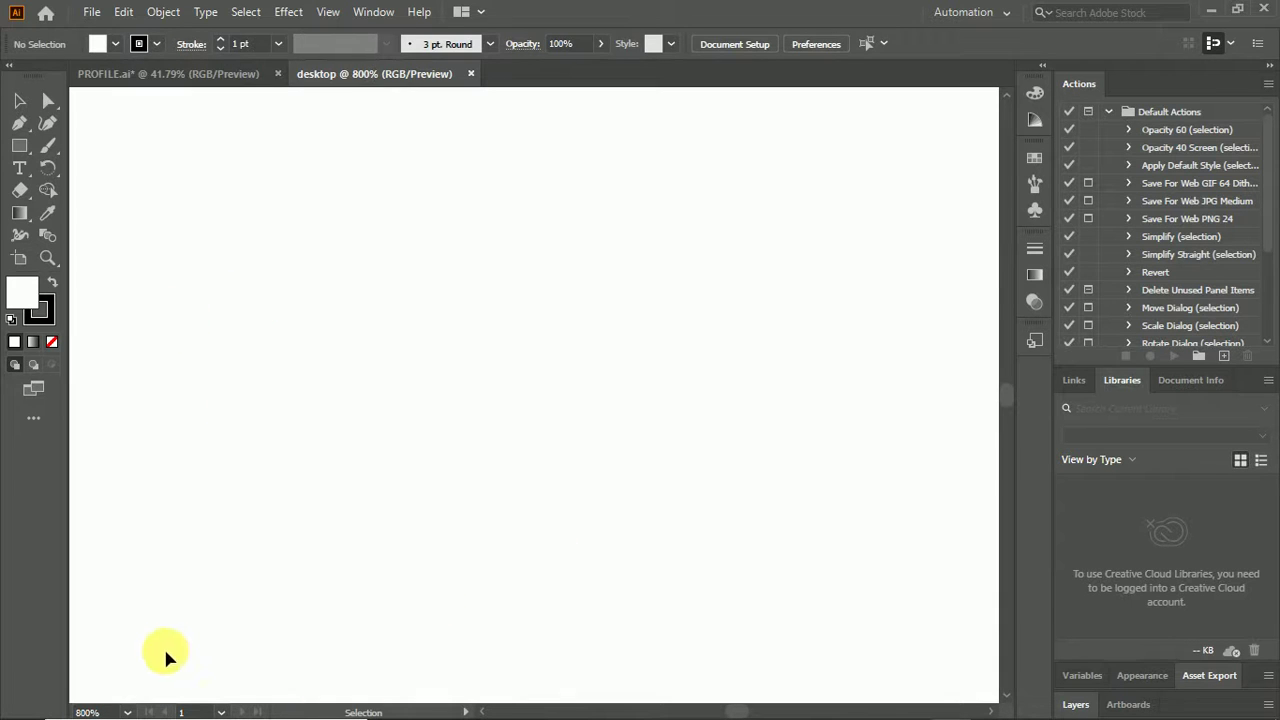
click(127, 712)
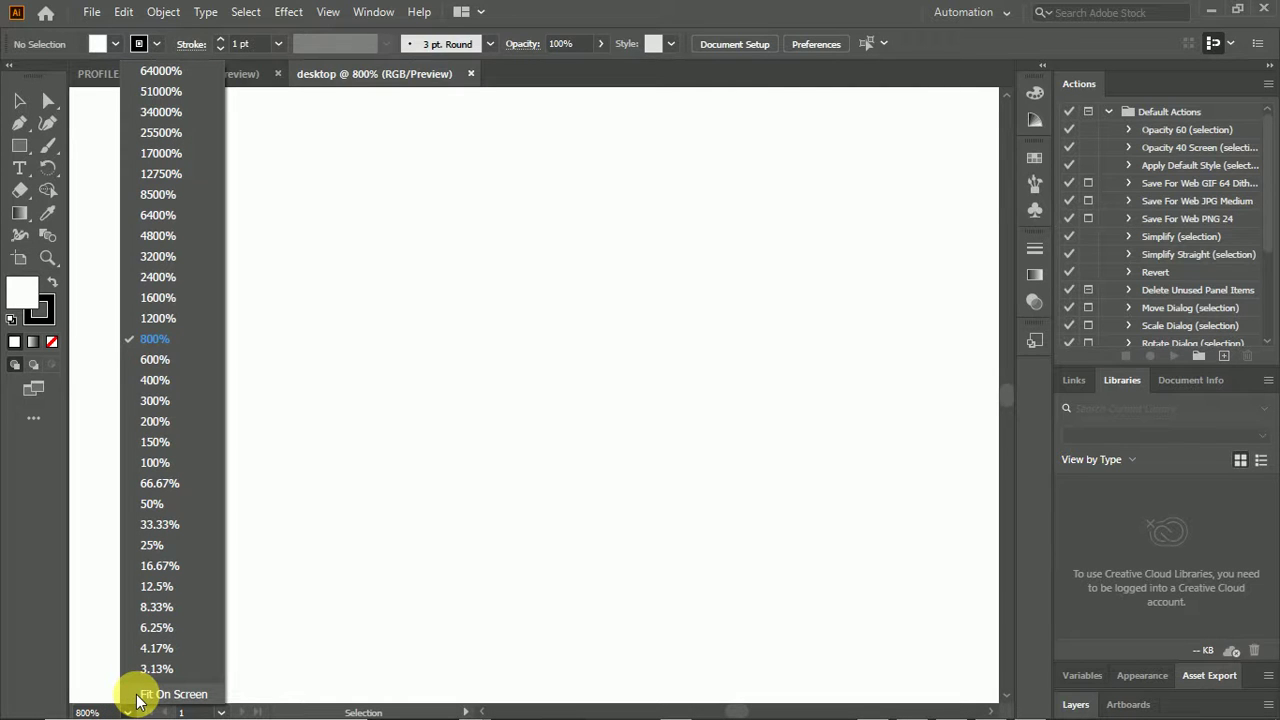
click(160, 694)
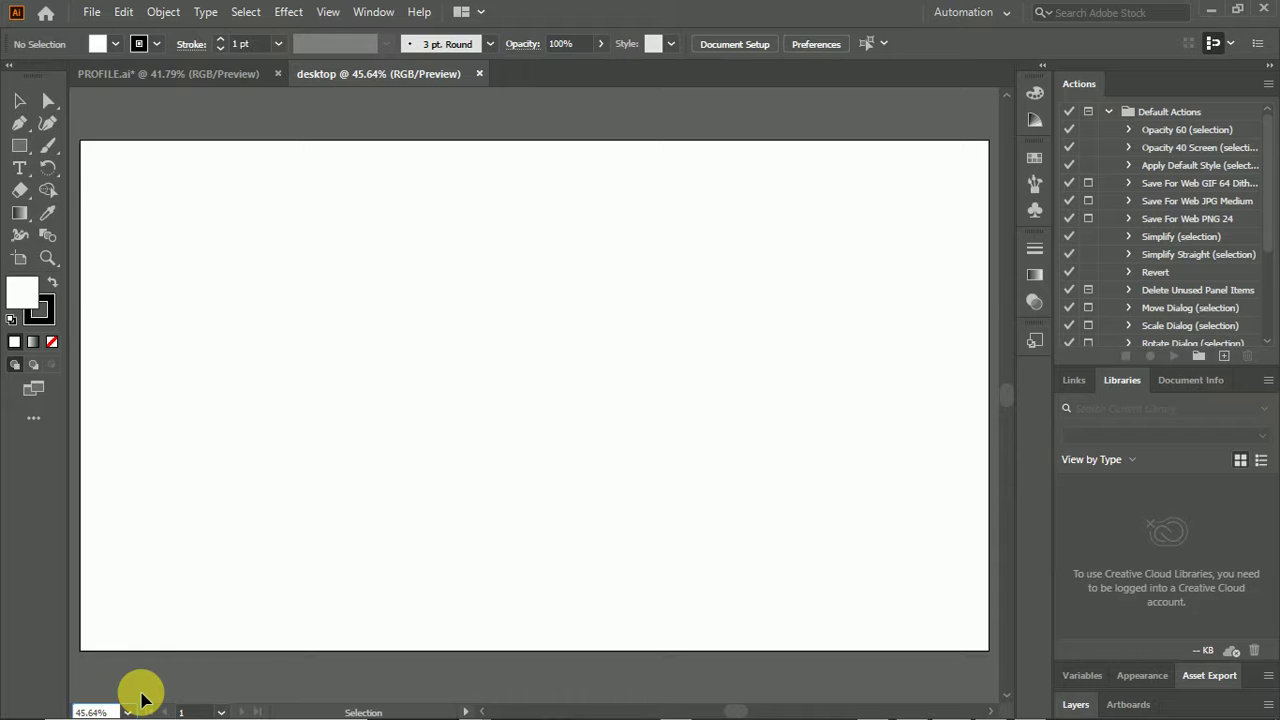
click(128, 712)
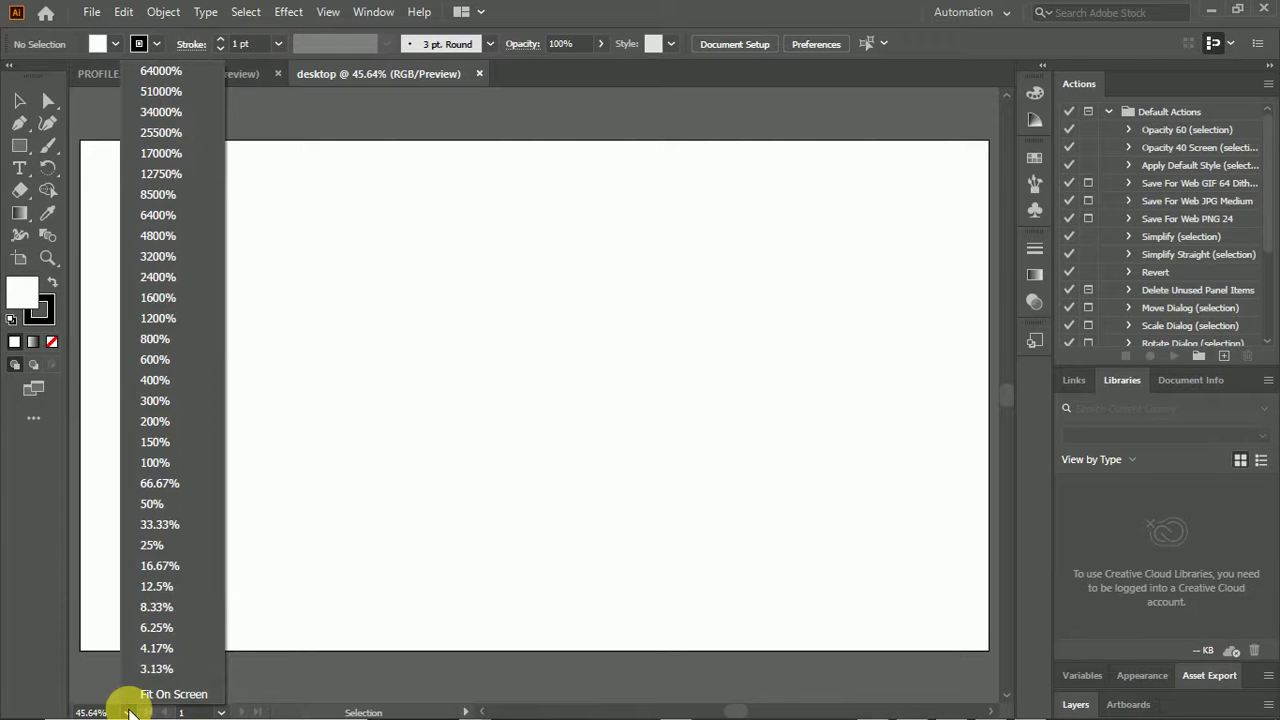
click(162, 546)
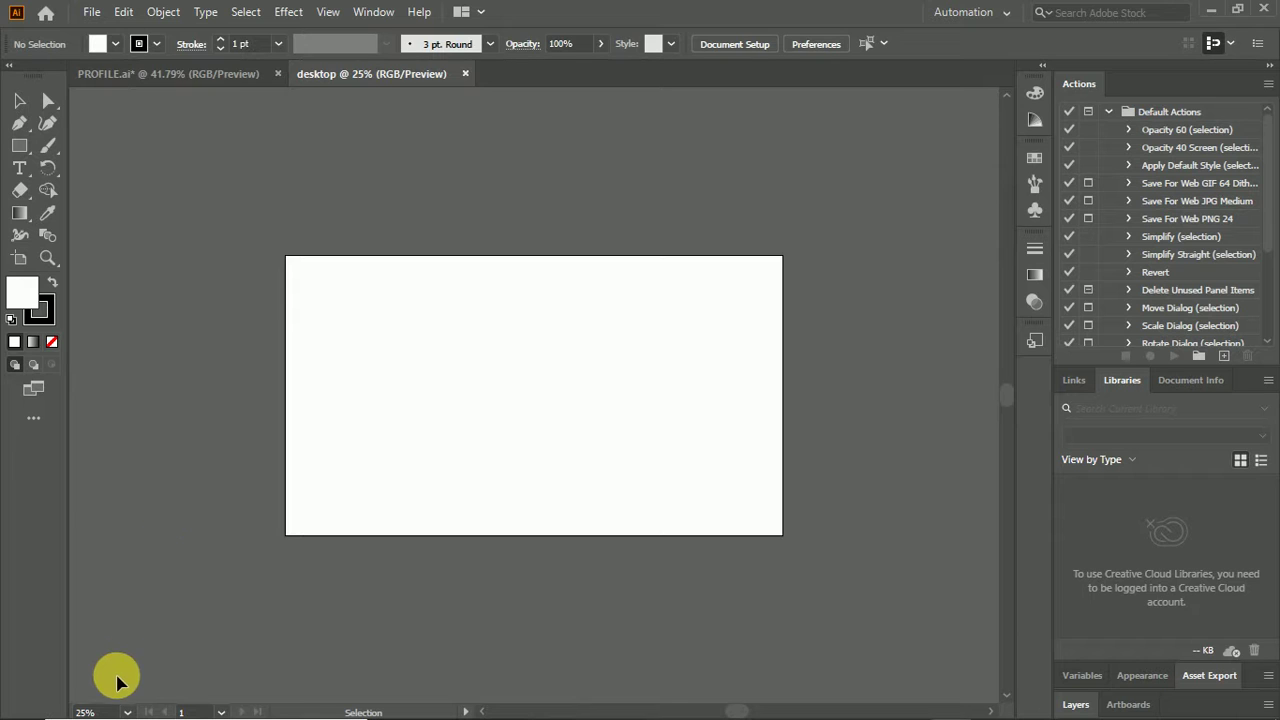
click(128, 712)
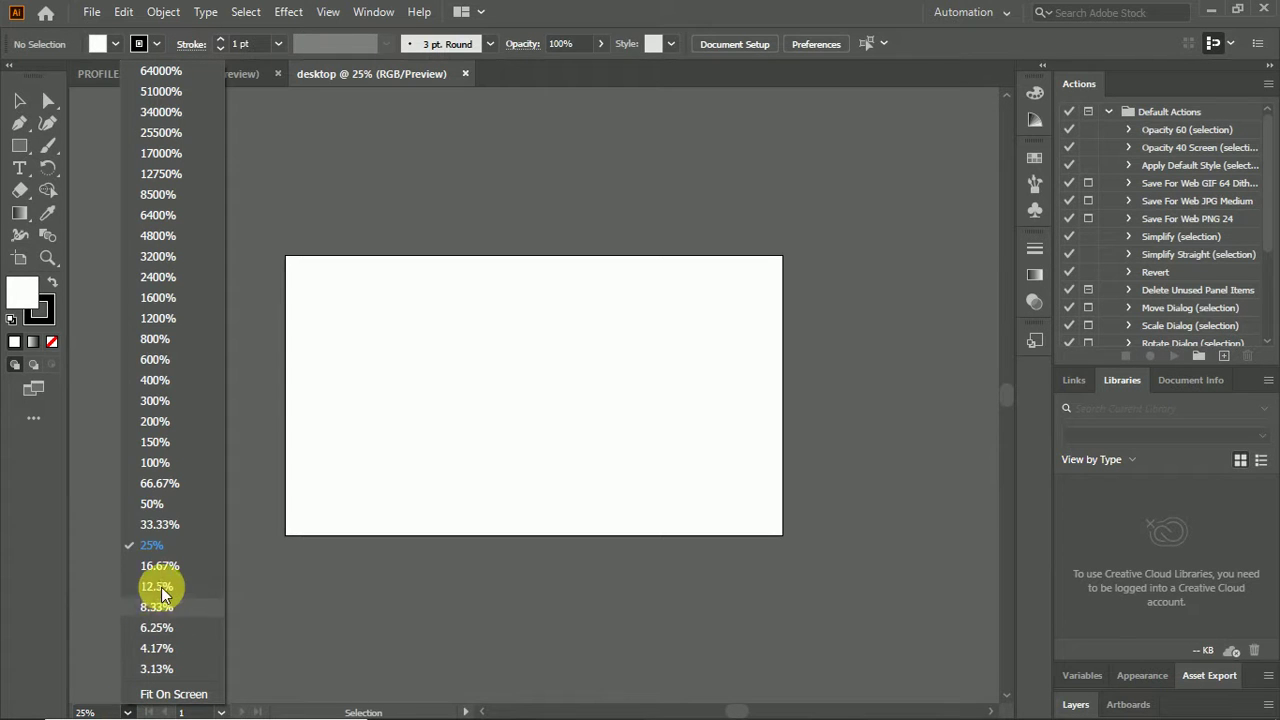
click(158, 503)
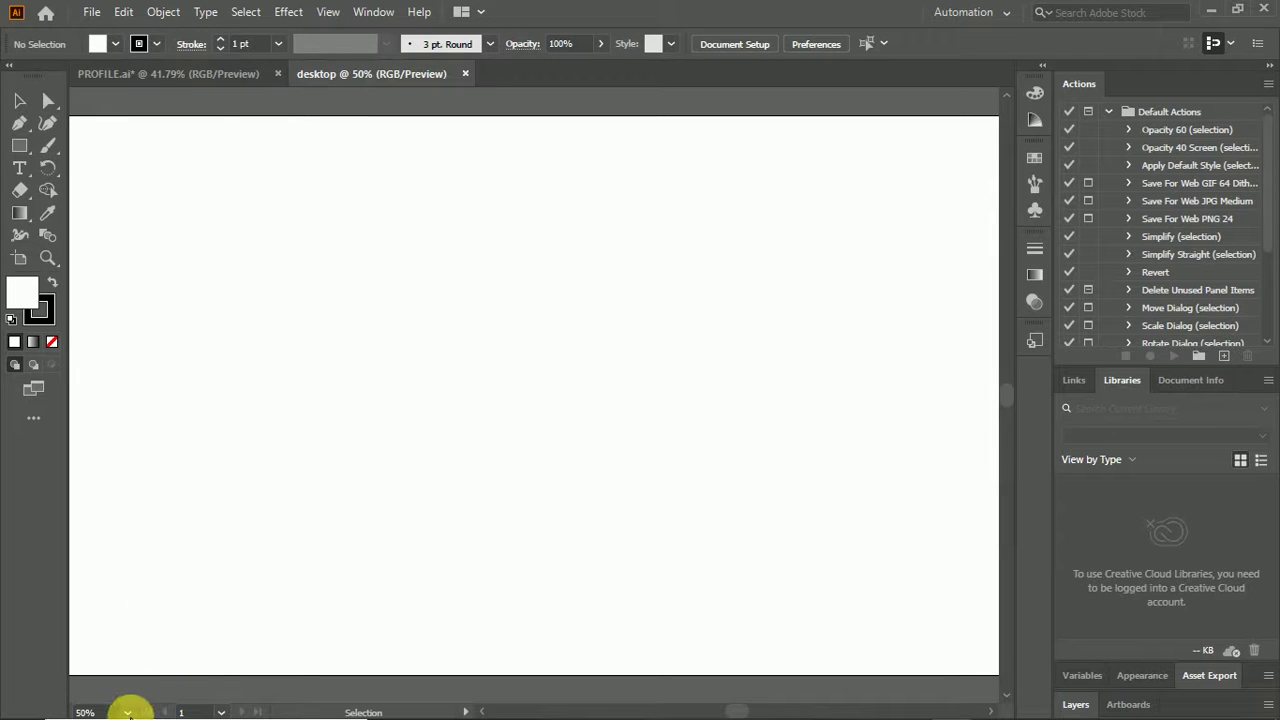
click(128, 712)
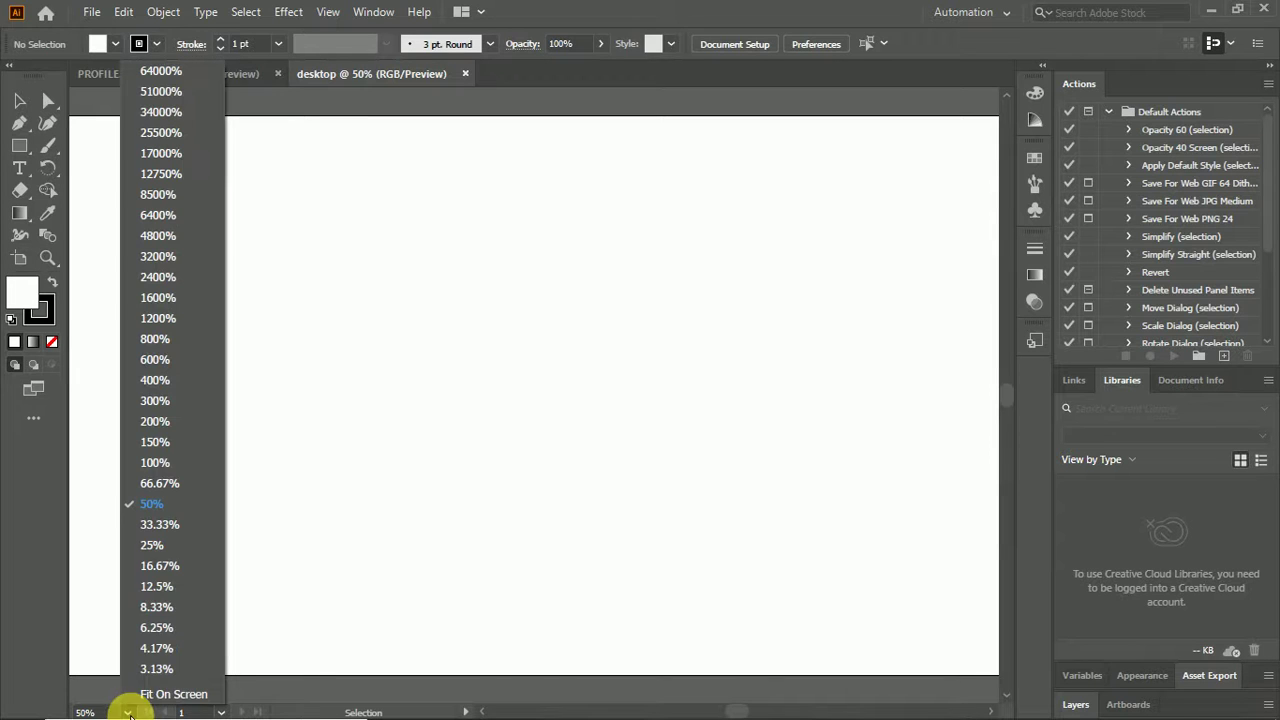
click(157, 526)
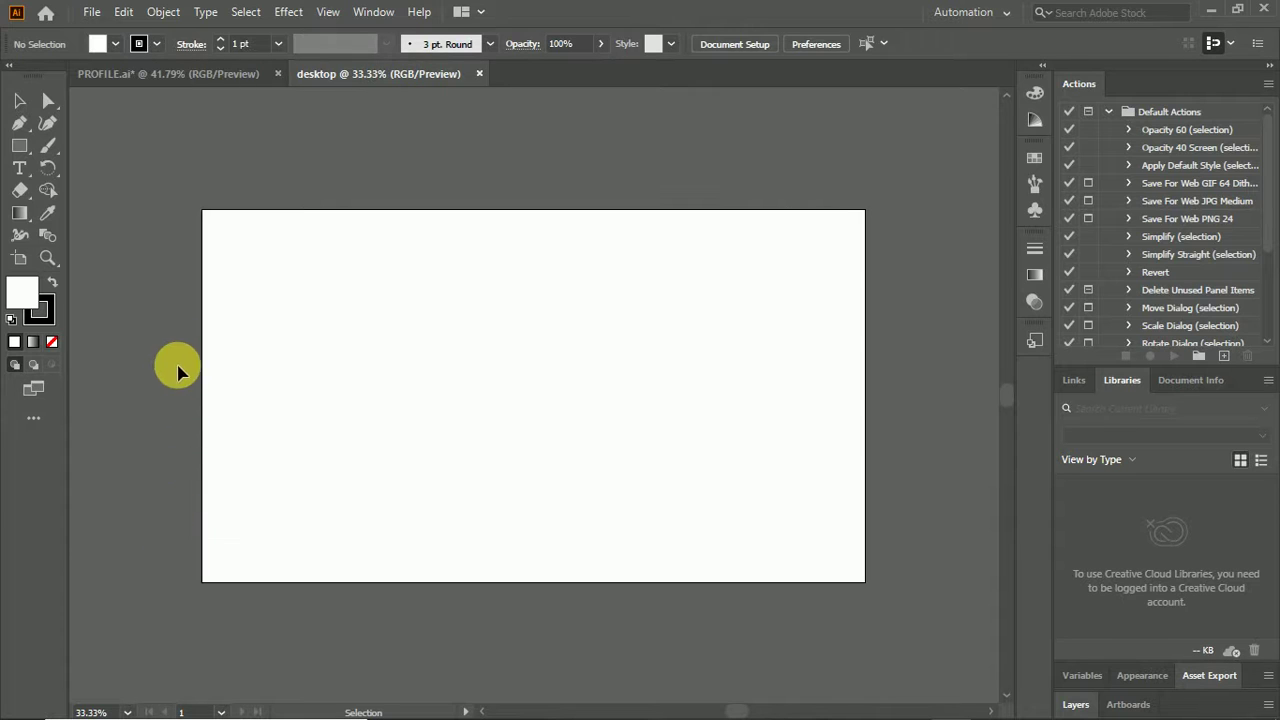
click(19, 147)
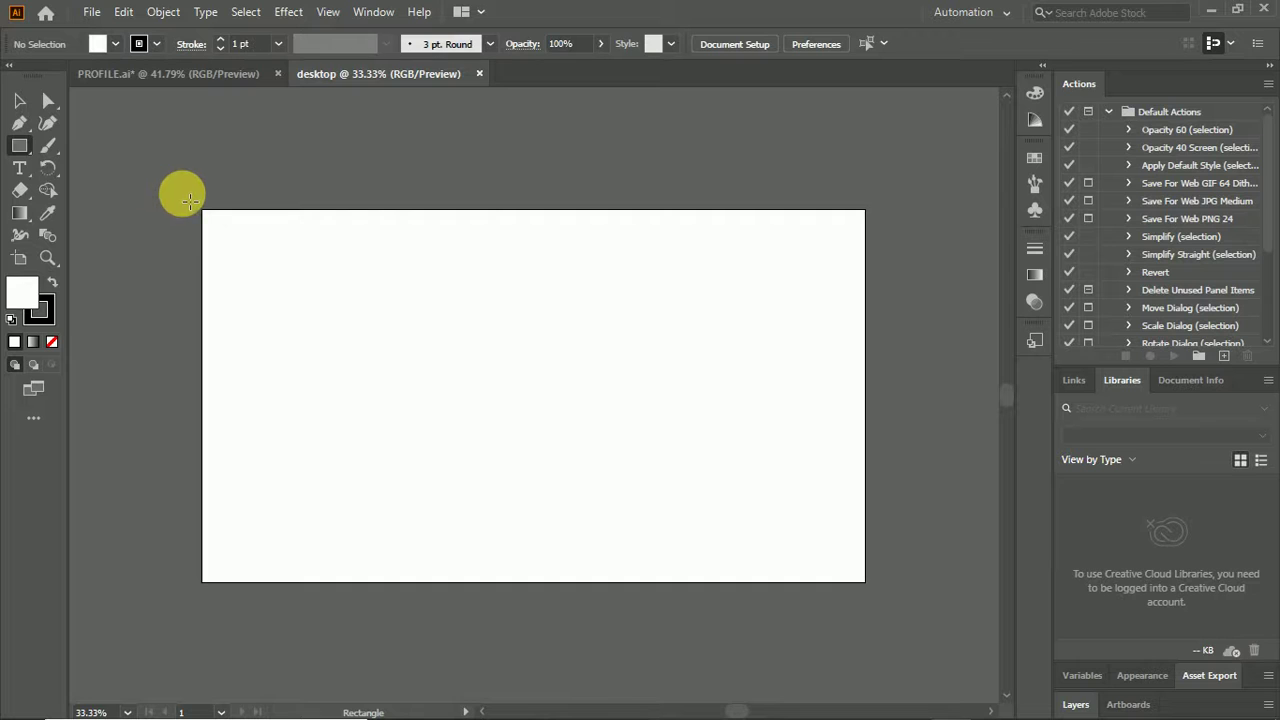
Draw a 1454 × 822 px rectangle over the artboard and switch to the Essentials workspace.
mouse_move(182, 195)
mouse_down()
mouse_move(376, 431)
mouse_move(808, 601)
mouse_move(890, 598)
mouse_up()
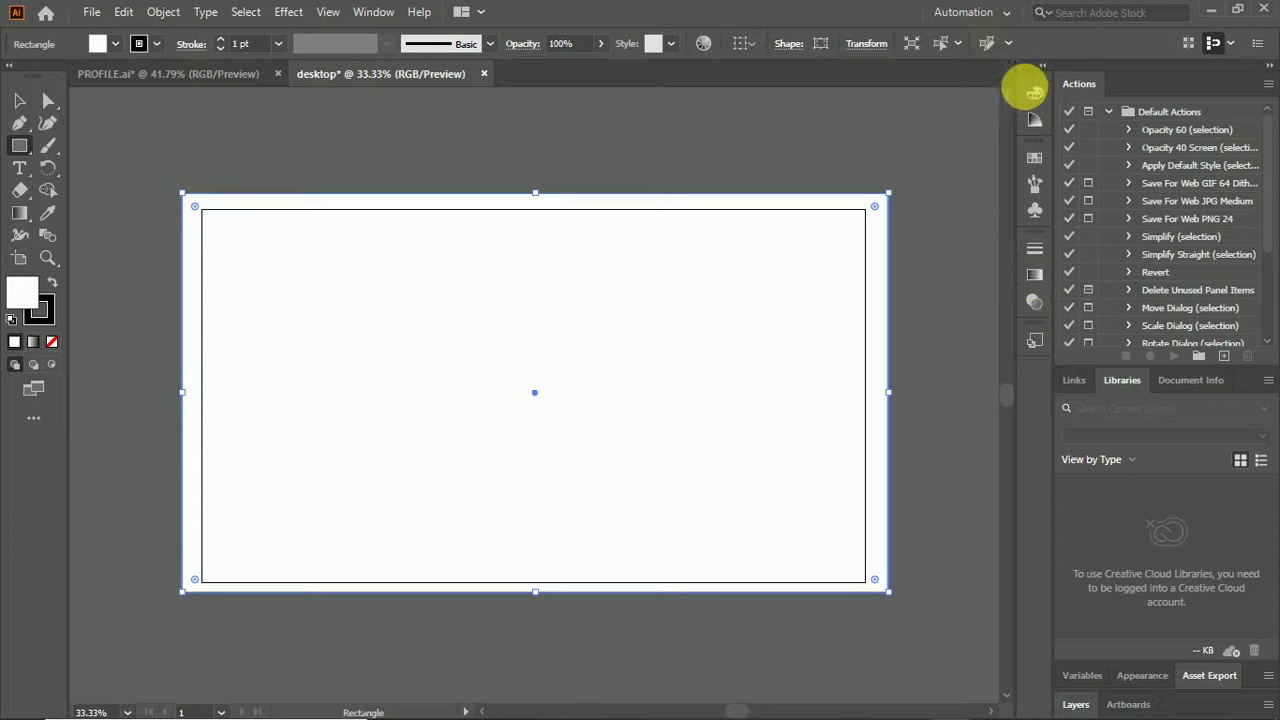
click(1001, 22)
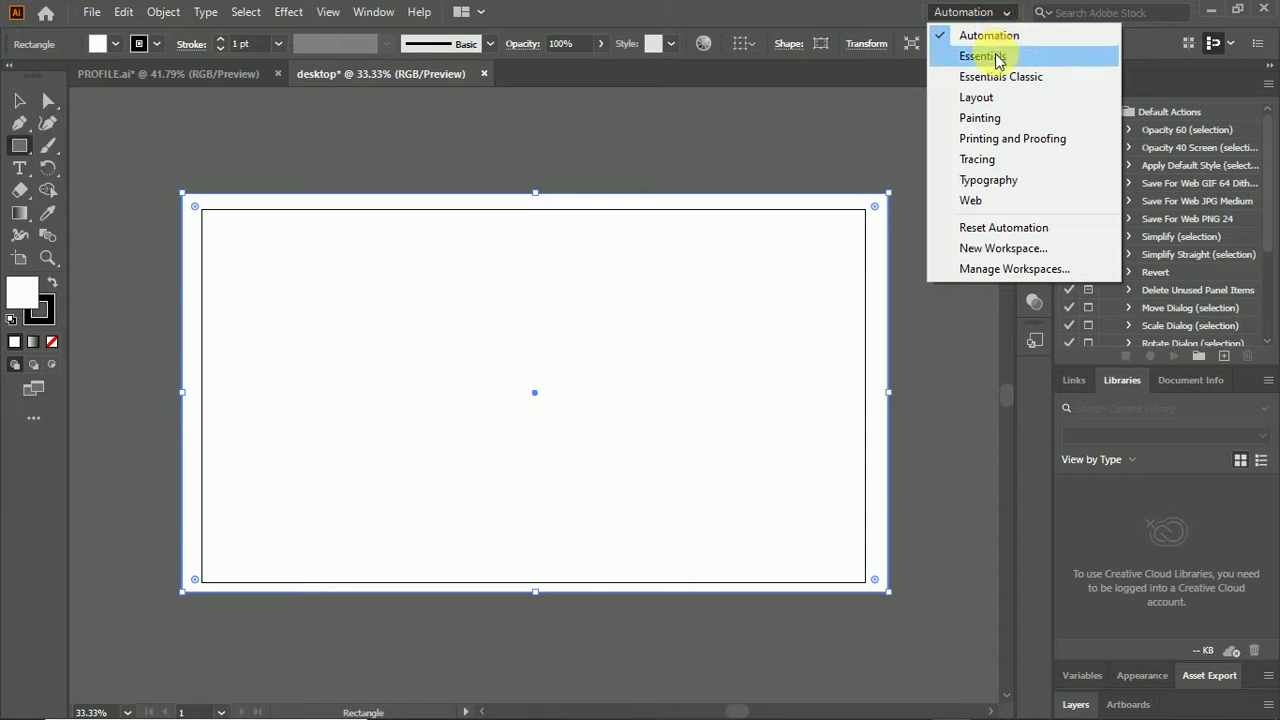
click(997, 57)
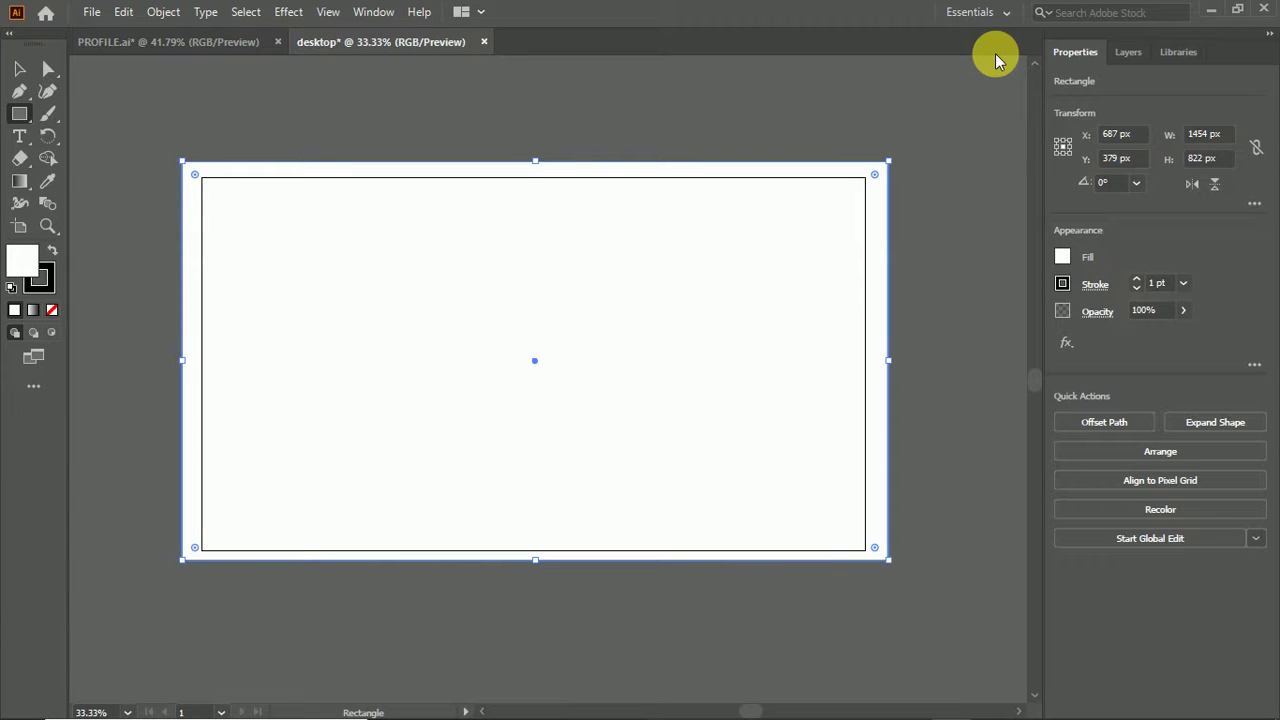
click(28, 187)
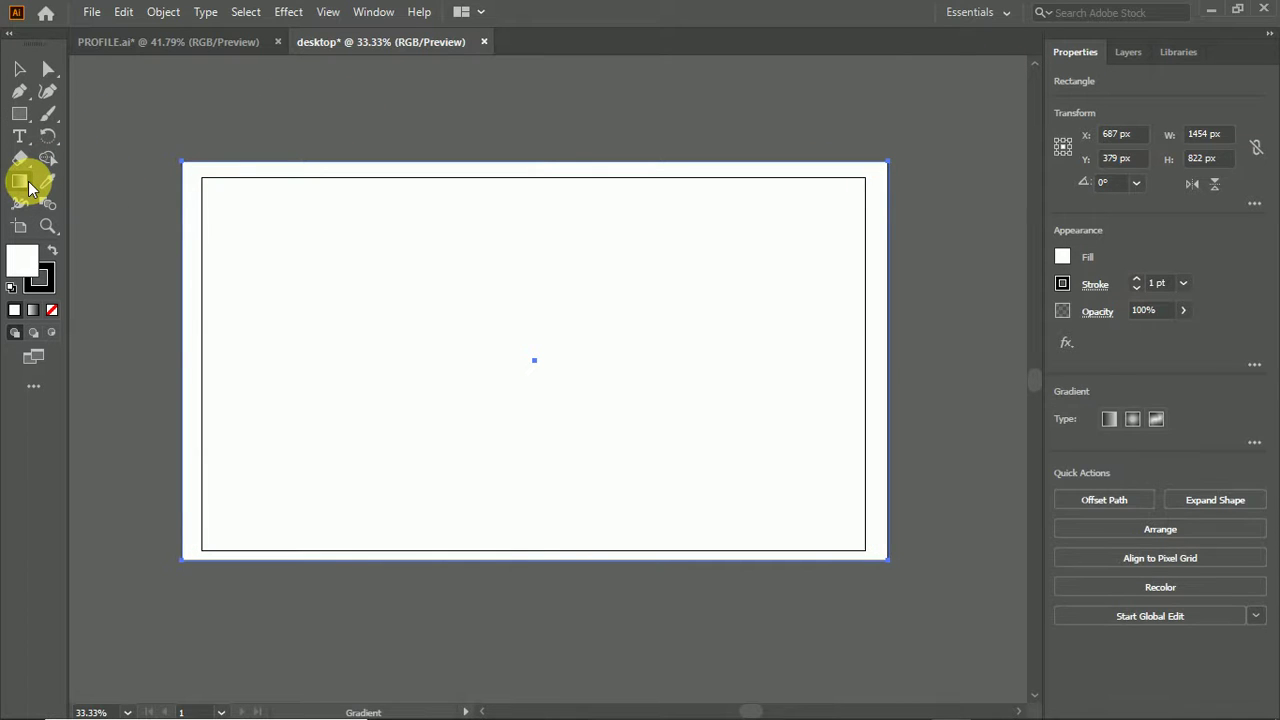
click(28, 186)
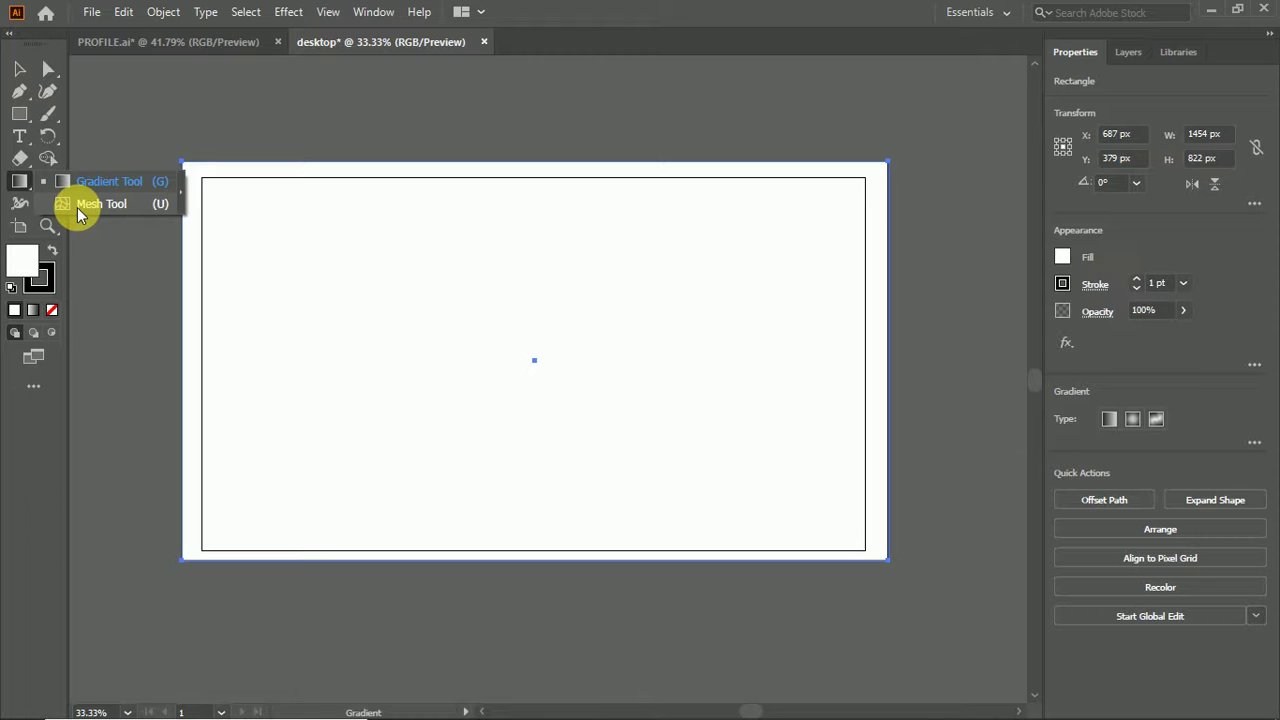
Turn the rectangle into a gradient mesh with four points placed diagonally across it.
click(77, 207)
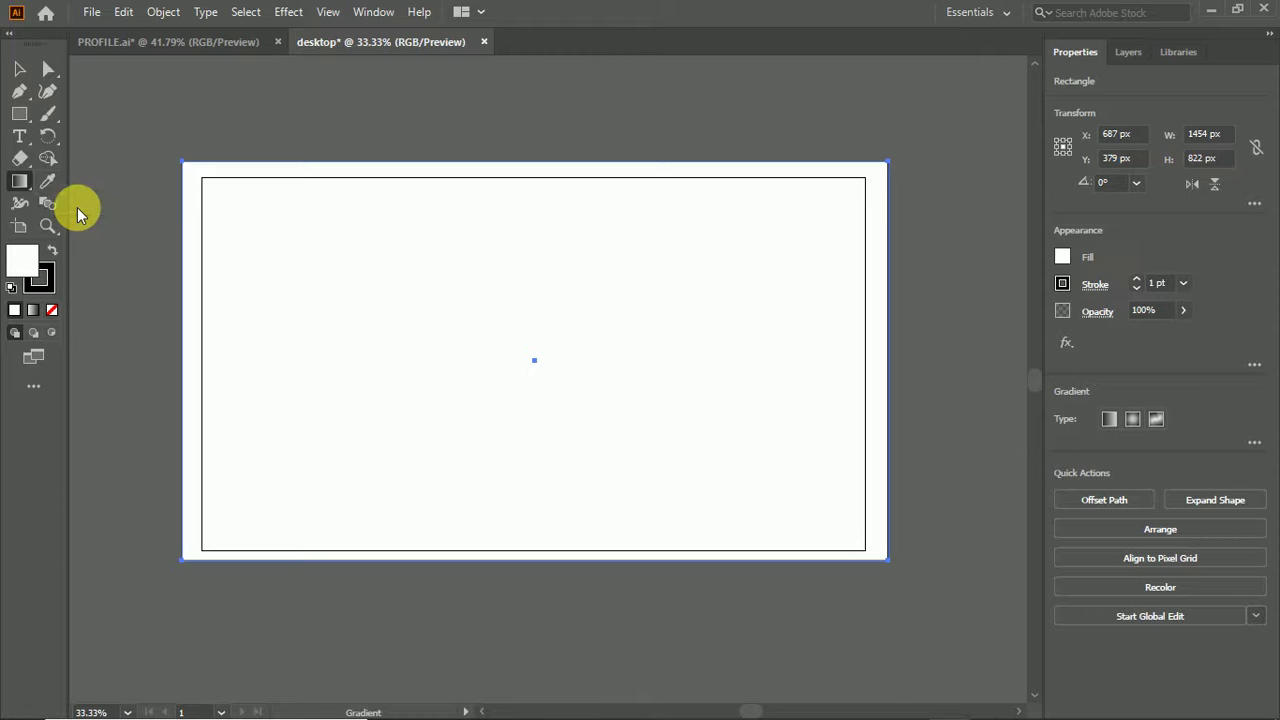
click(203, 221)
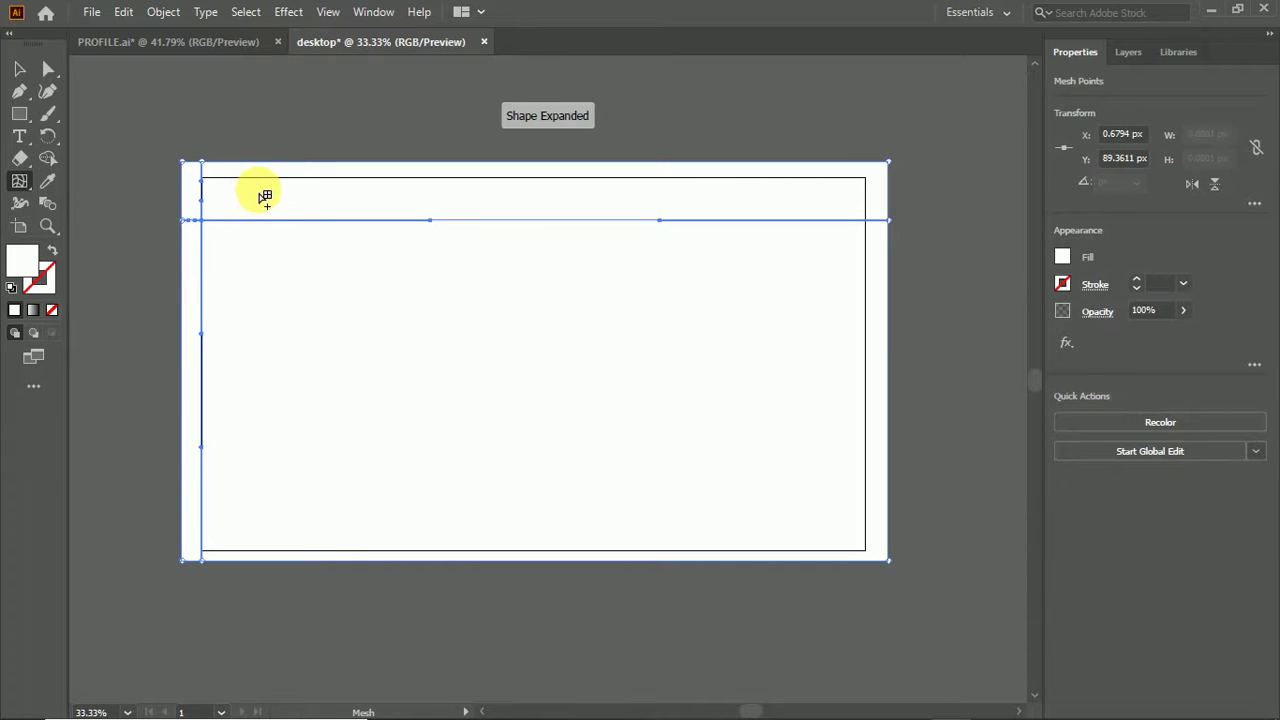
click(373, 268)
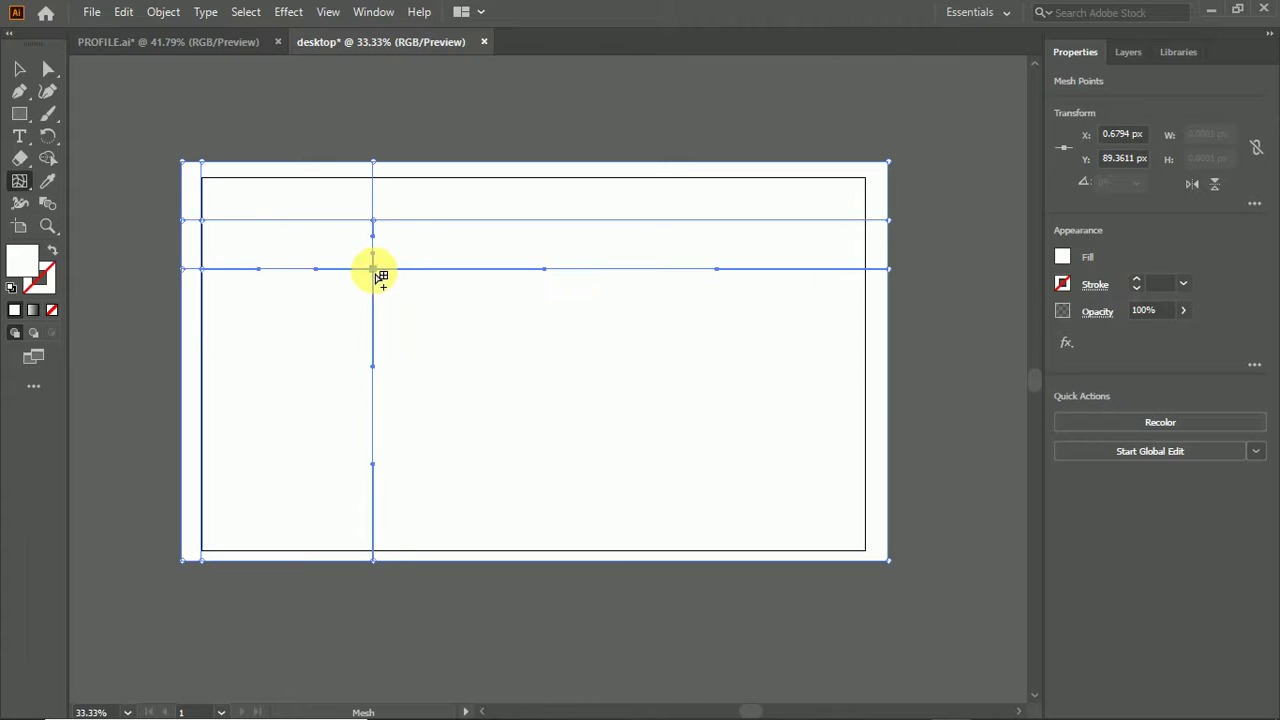
click(491, 359)
click(698, 483)
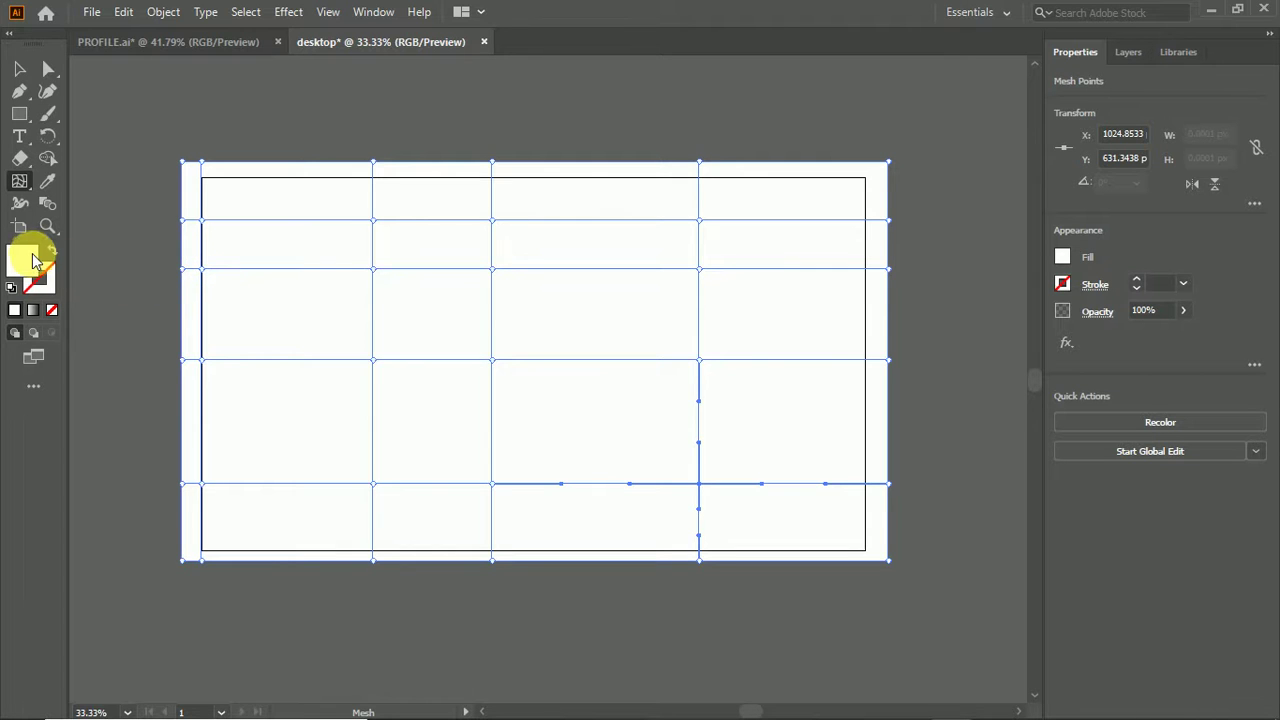
Color the lower-right mesh point blue (#4441C9), then select the upper-left mesh point.
double_click(32, 260)
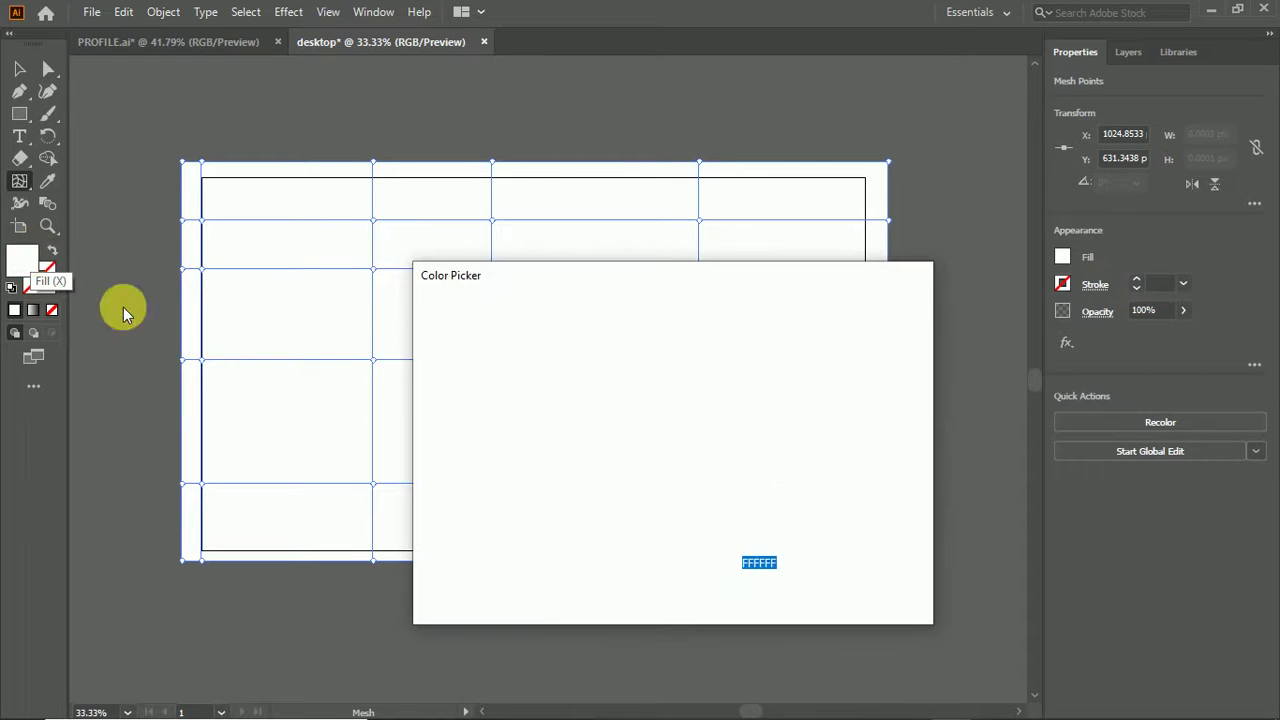
drag(599, 386, 589, 379)
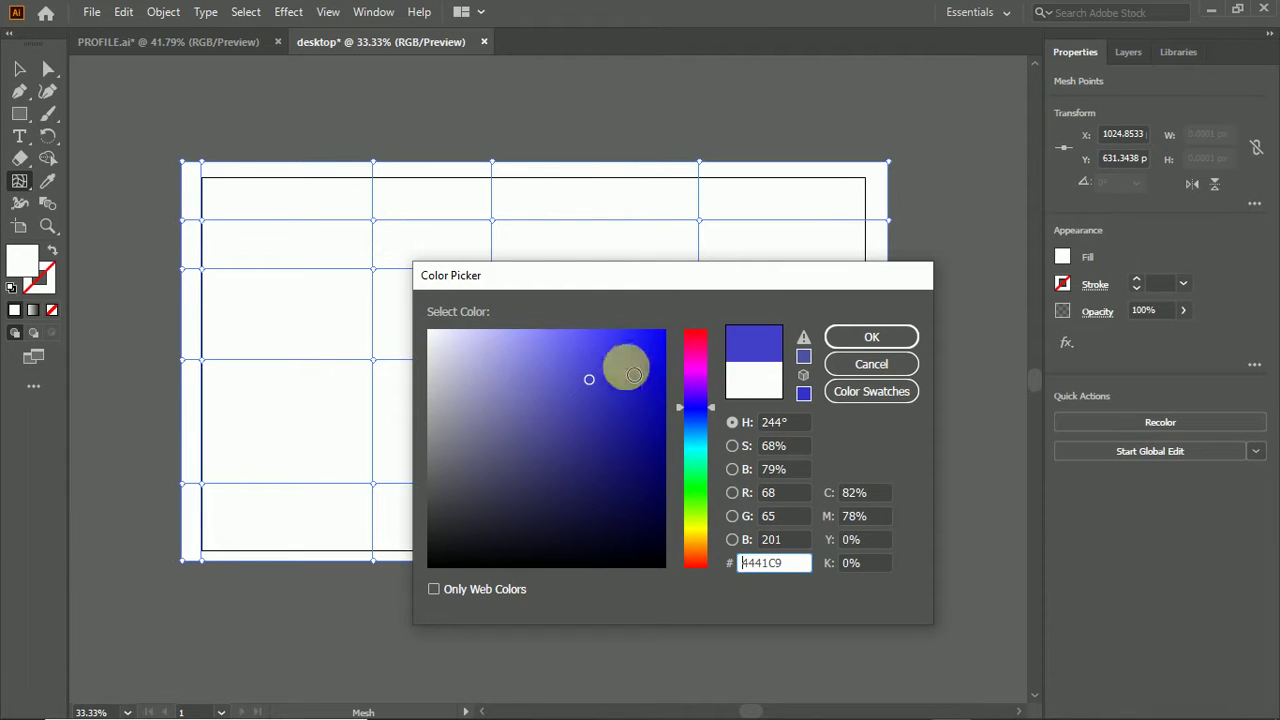
click(838, 336)
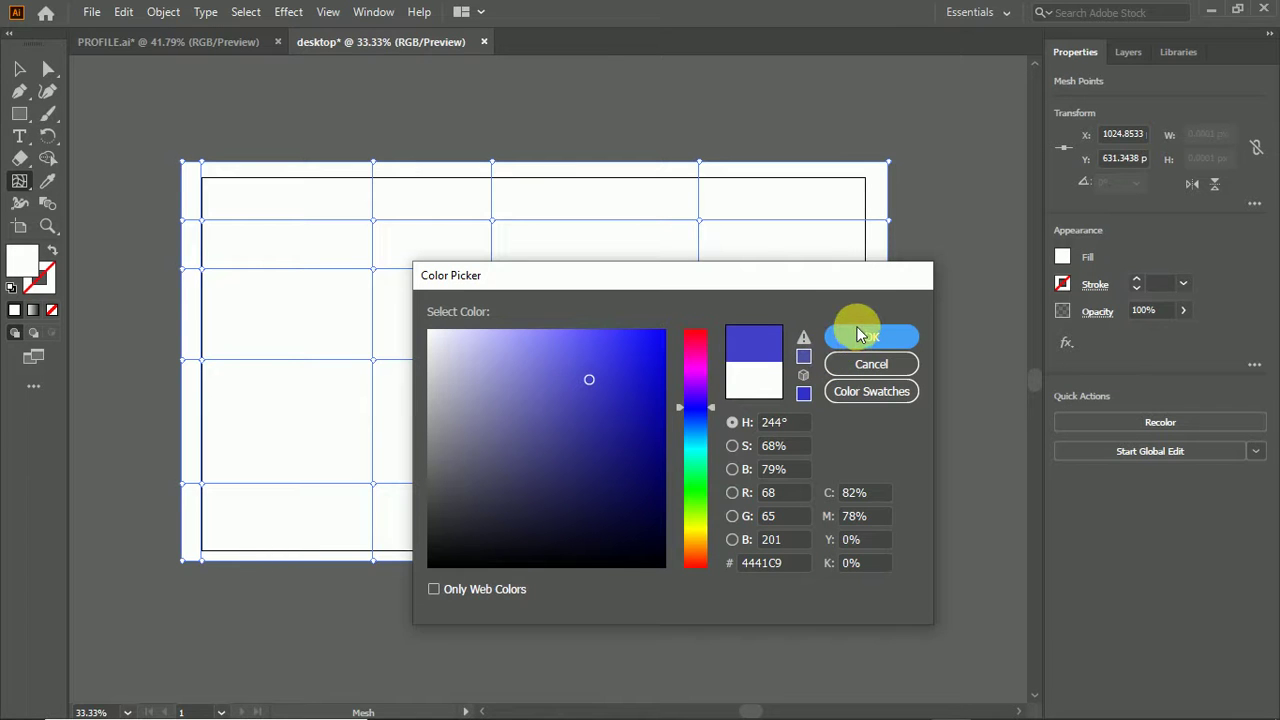
click(849, 338)
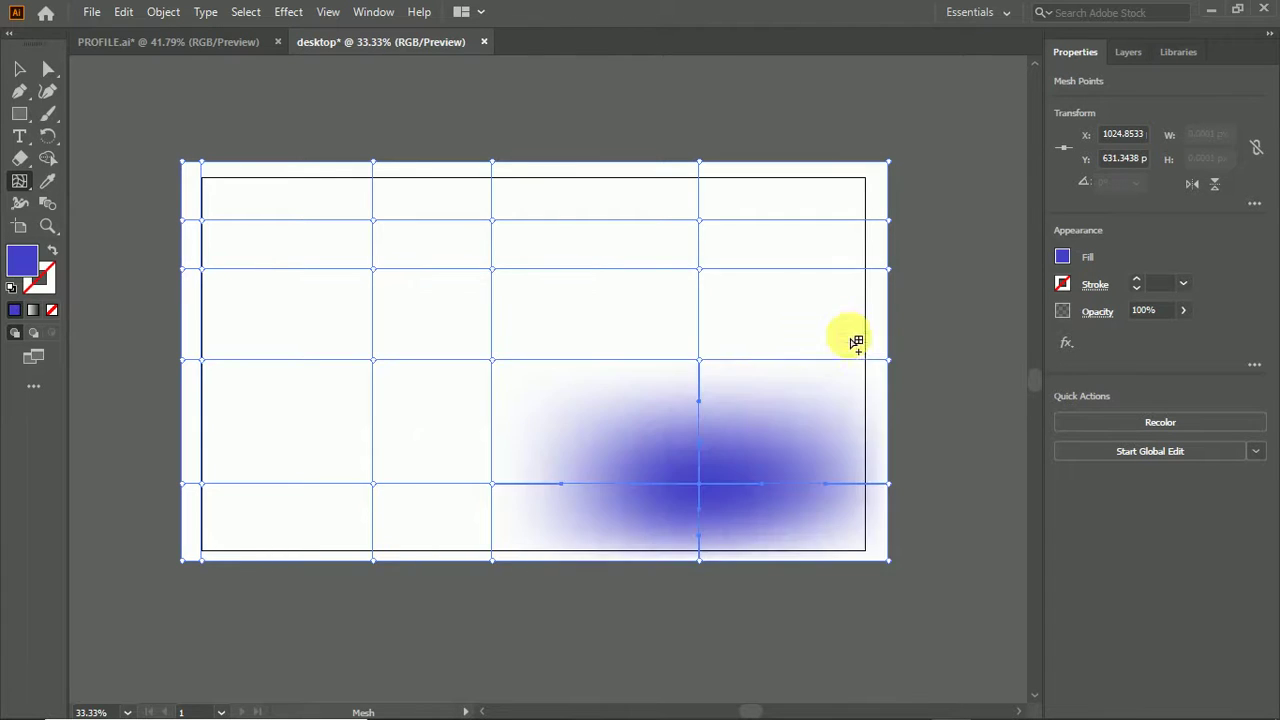
click(374, 270)
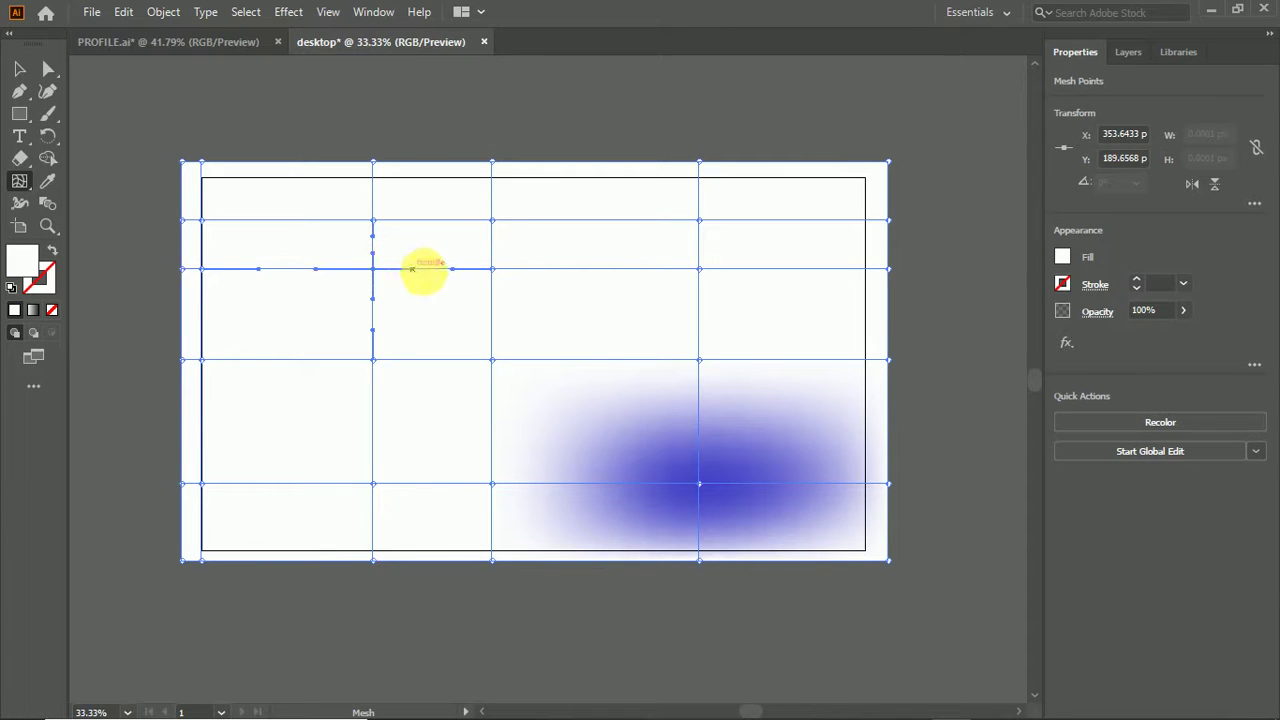
click(491, 270)
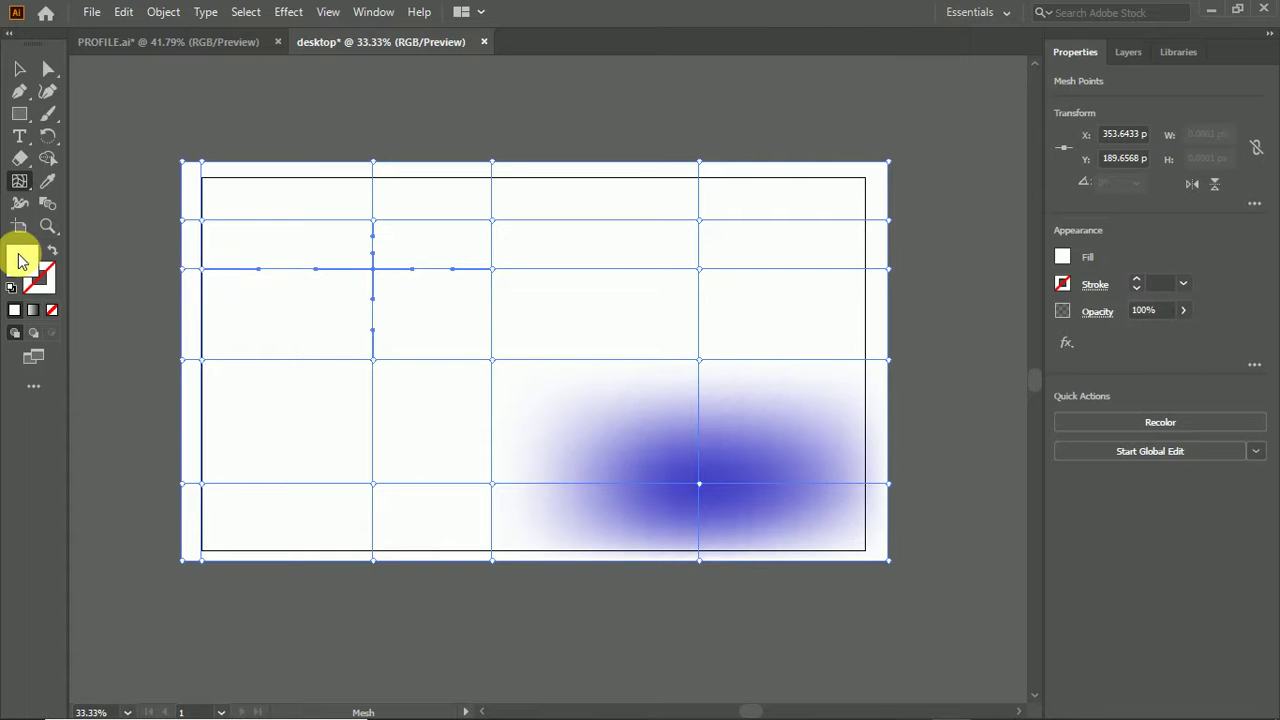
Color the upper-left mesh point strong red.
double_click(18, 261)
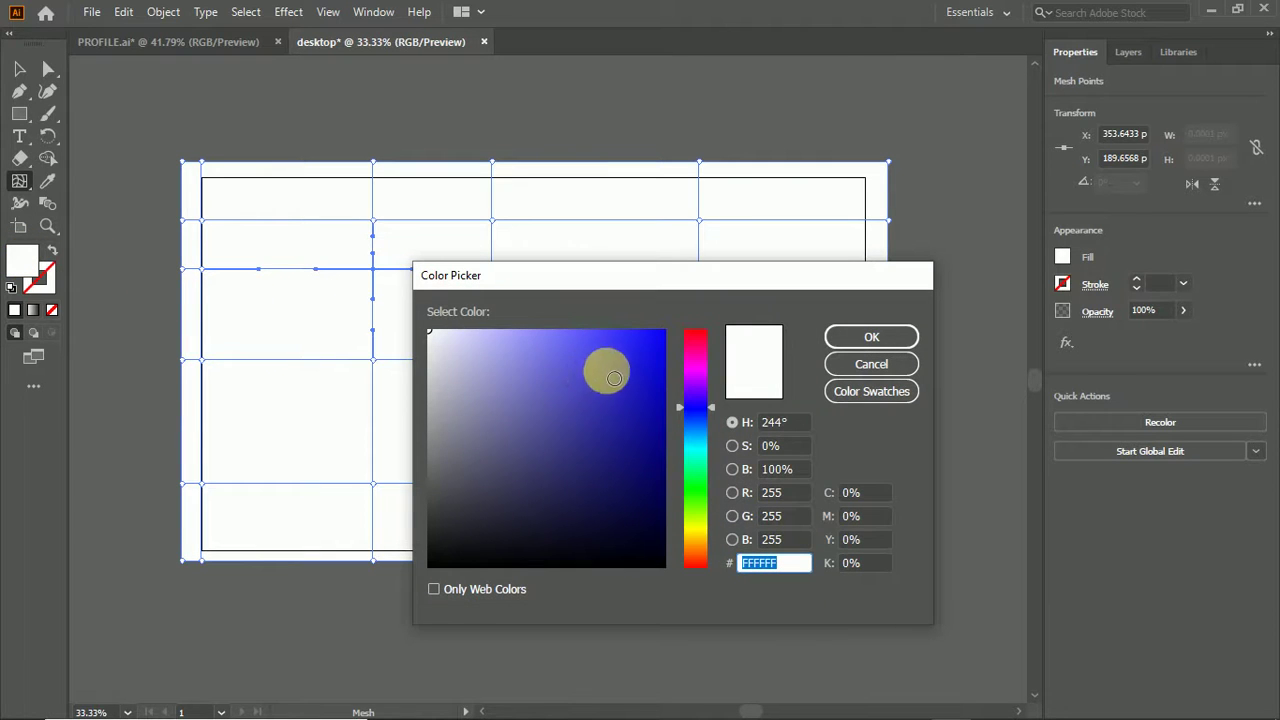
click(696, 337)
click(640, 370)
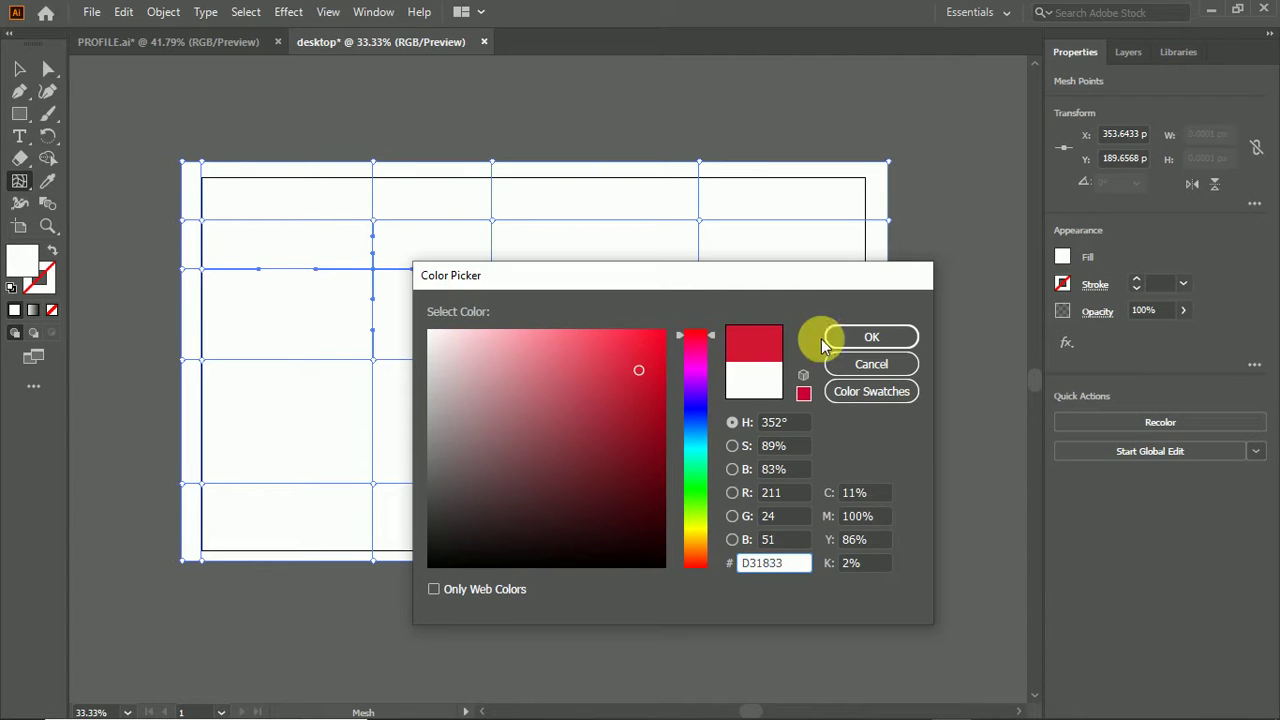
click(847, 336)
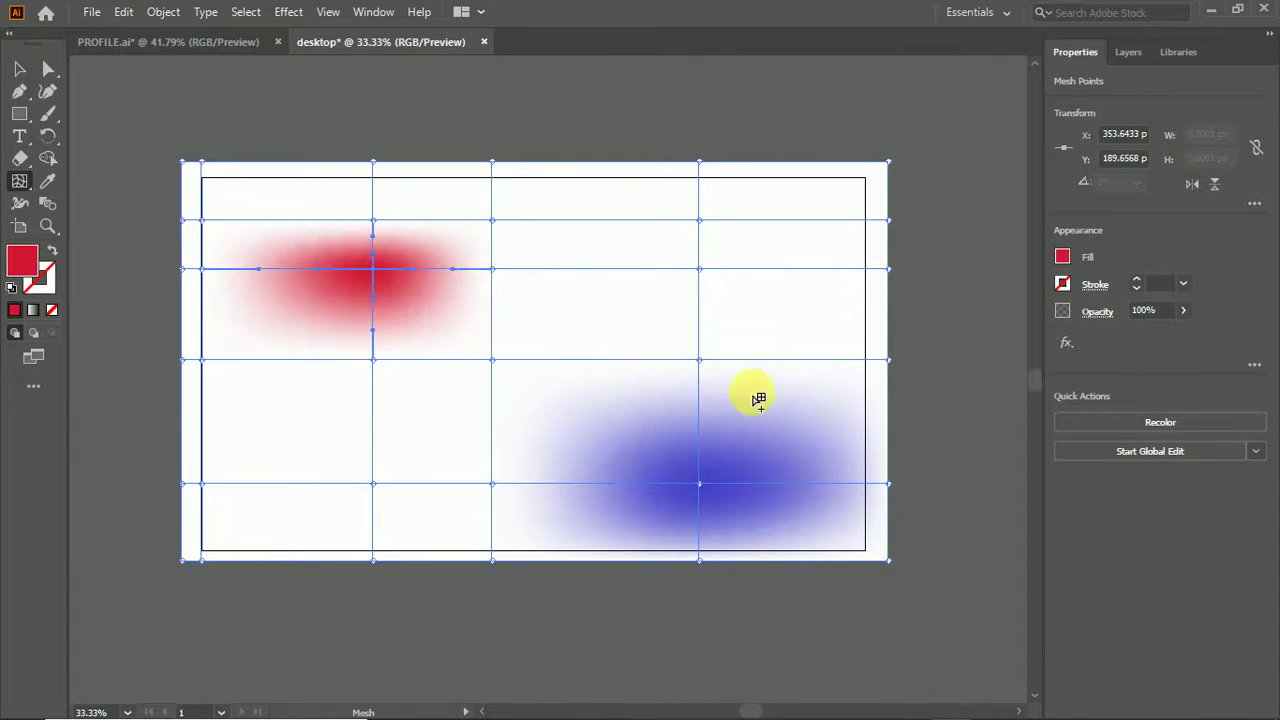
Color the upper-right mesh point magenta.
click(700, 269)
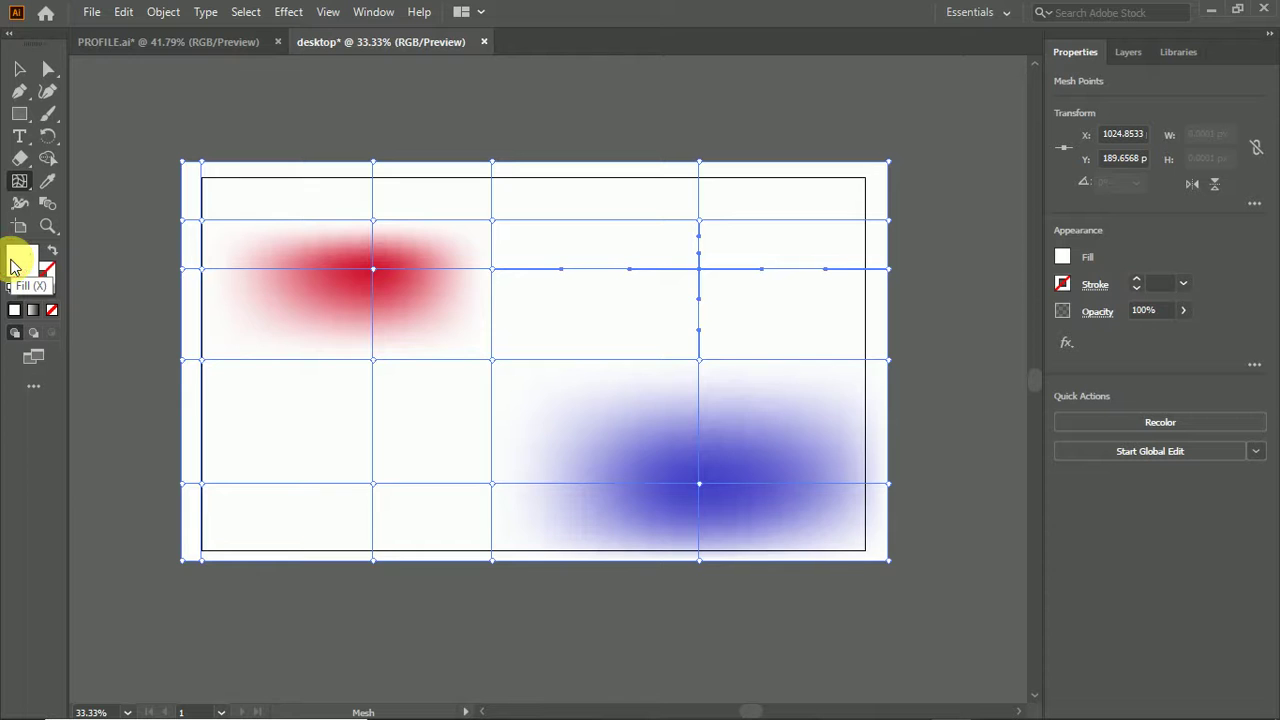
double_click(14, 260)
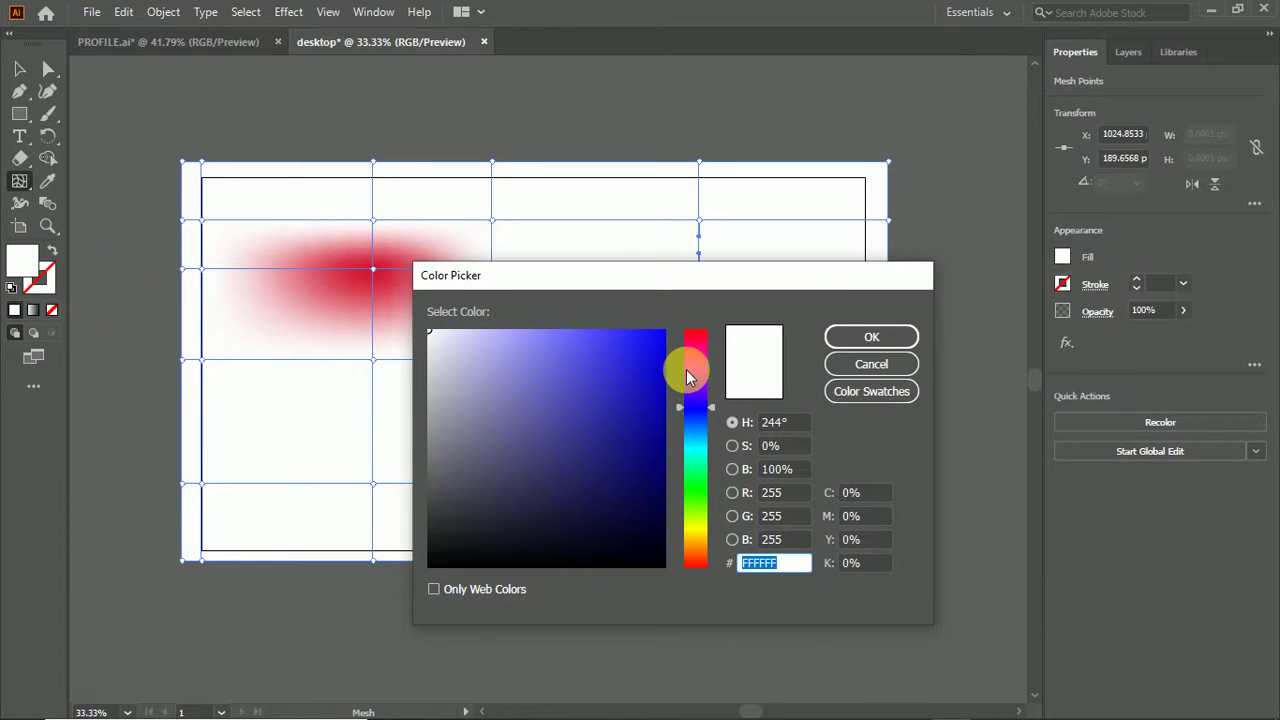
click(687, 368)
click(649, 367)
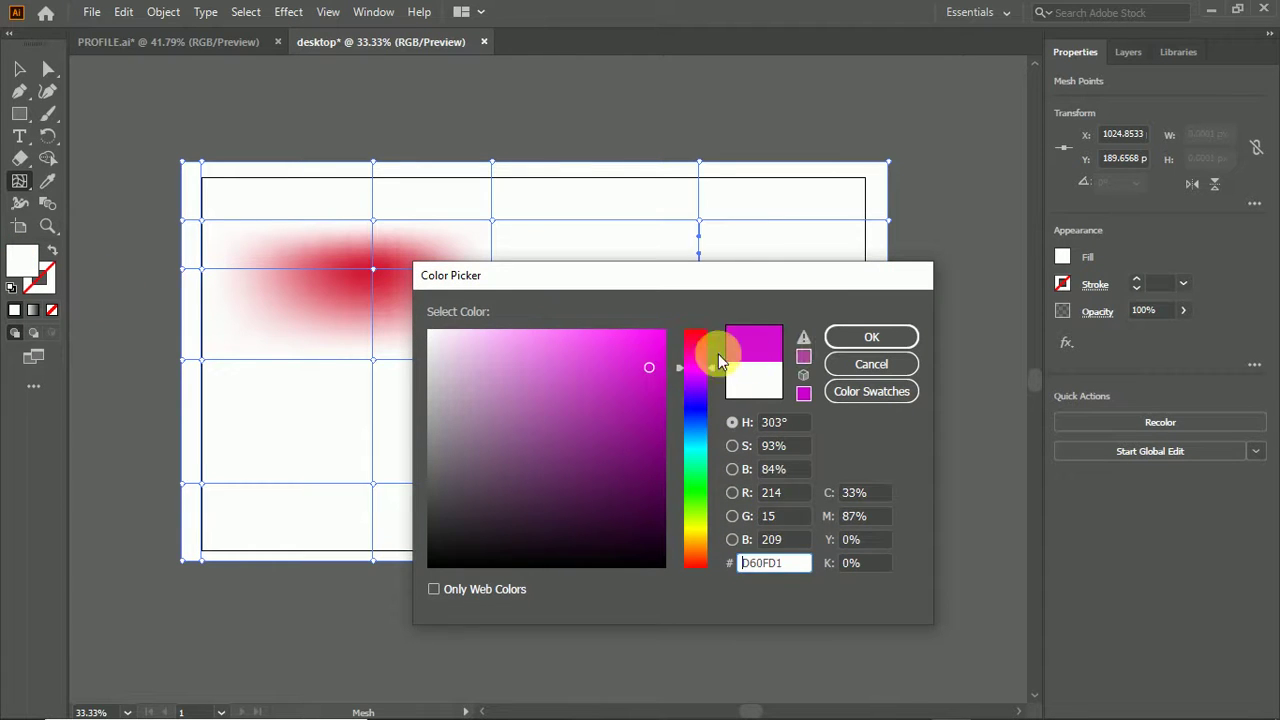
click(847, 334)
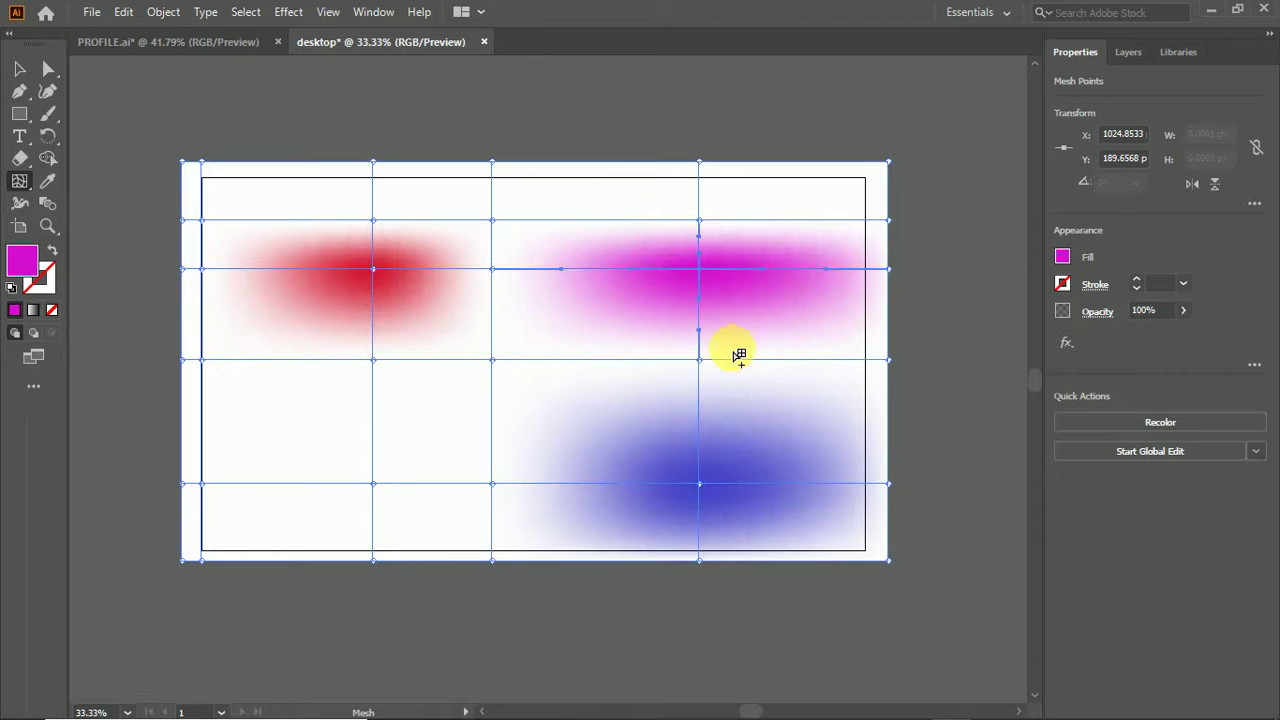
Color the lower-left mesh point teal.
click(372, 484)
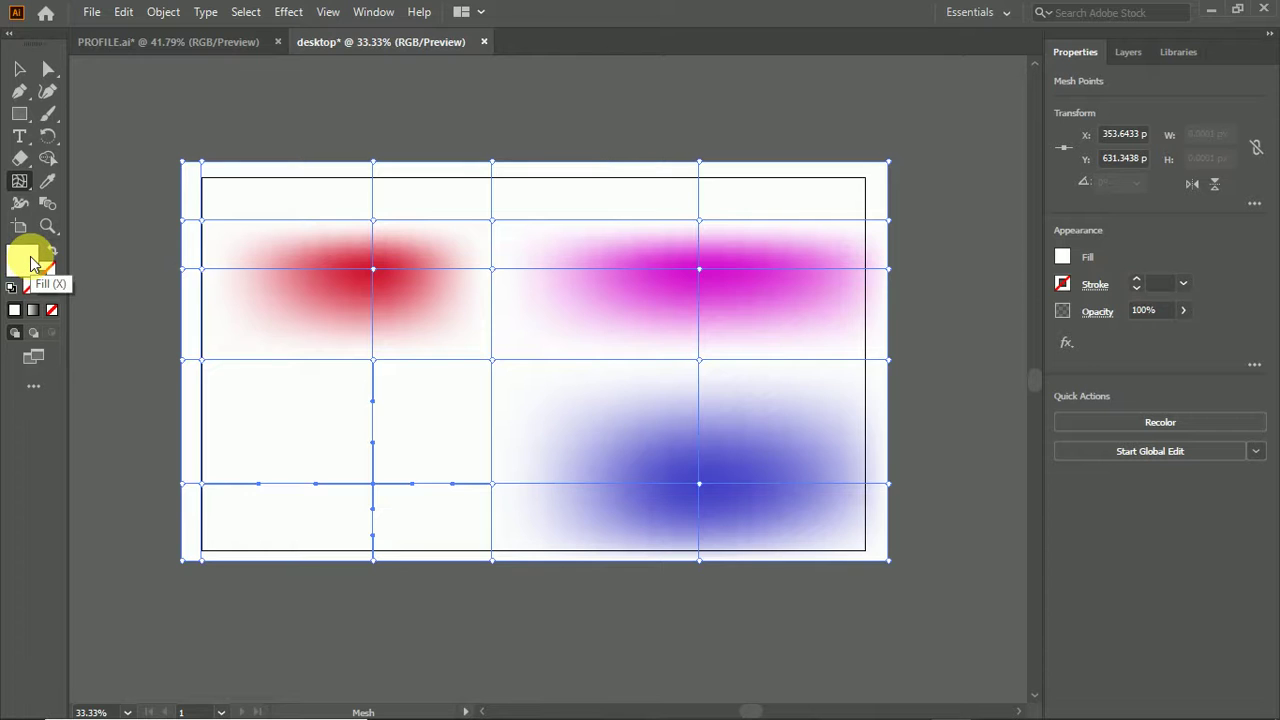
double_click(32, 263)
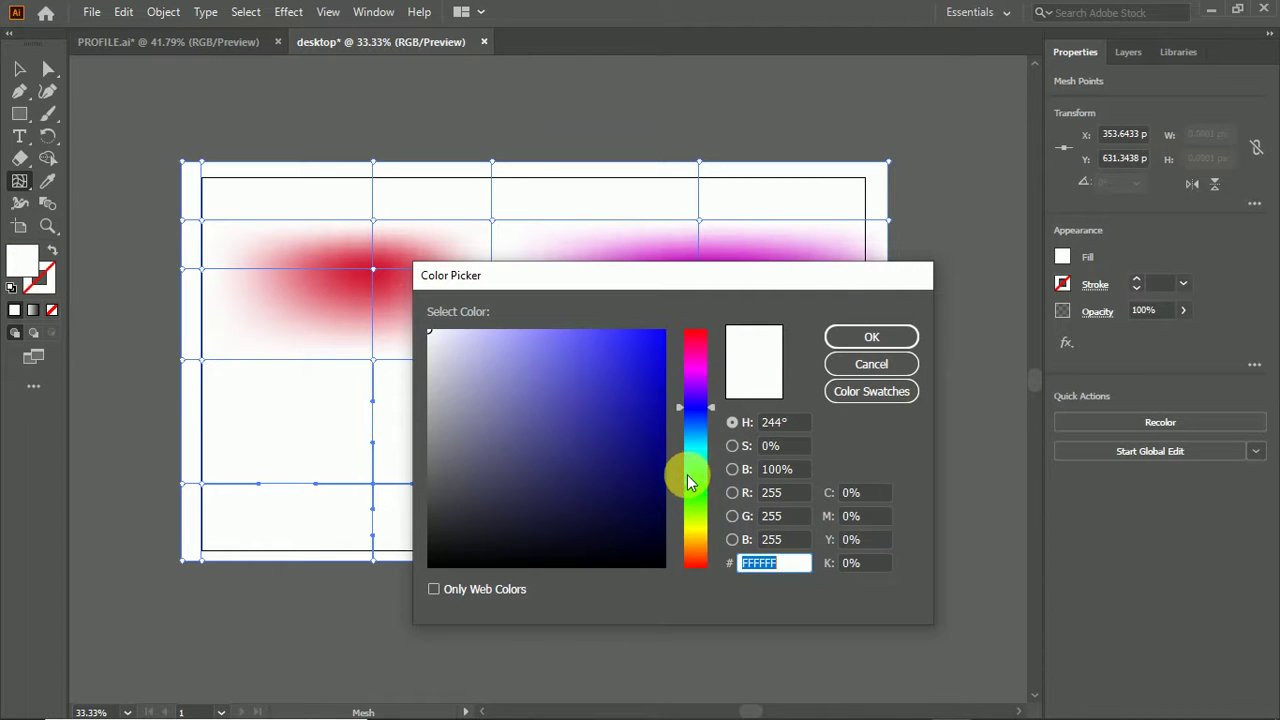
drag(695, 453, 695, 447)
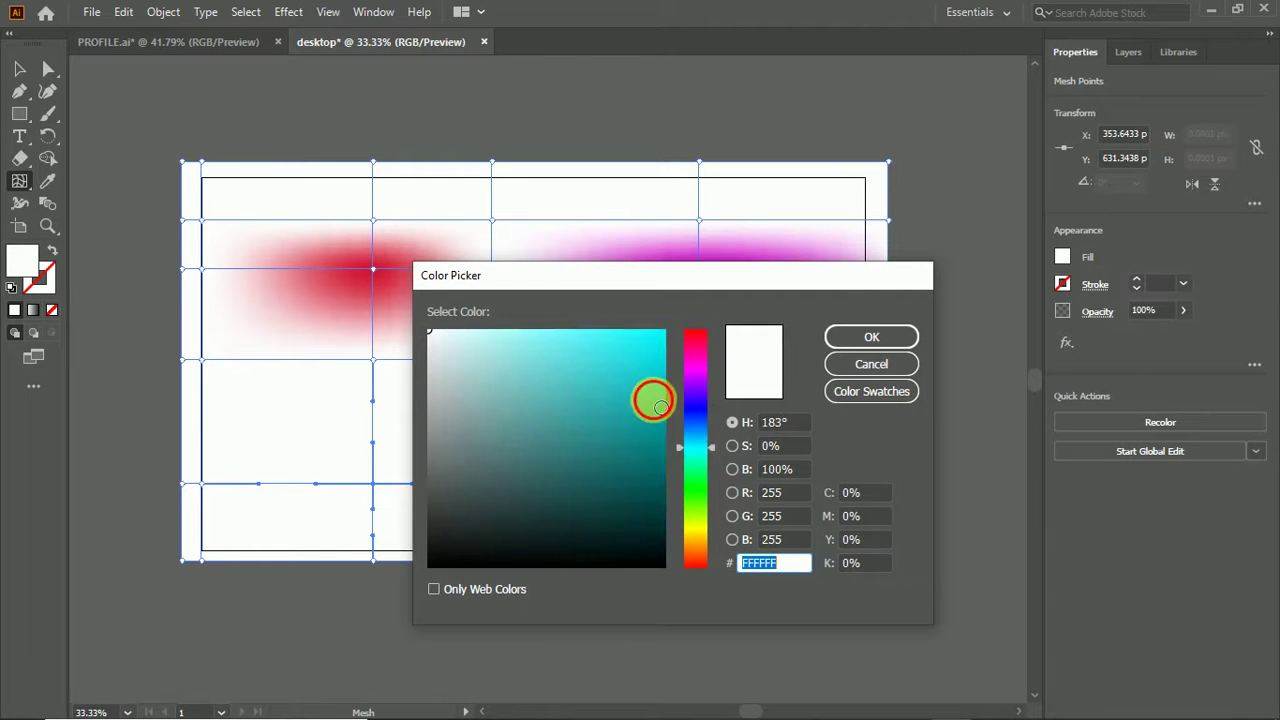
click(651, 401)
click(868, 337)
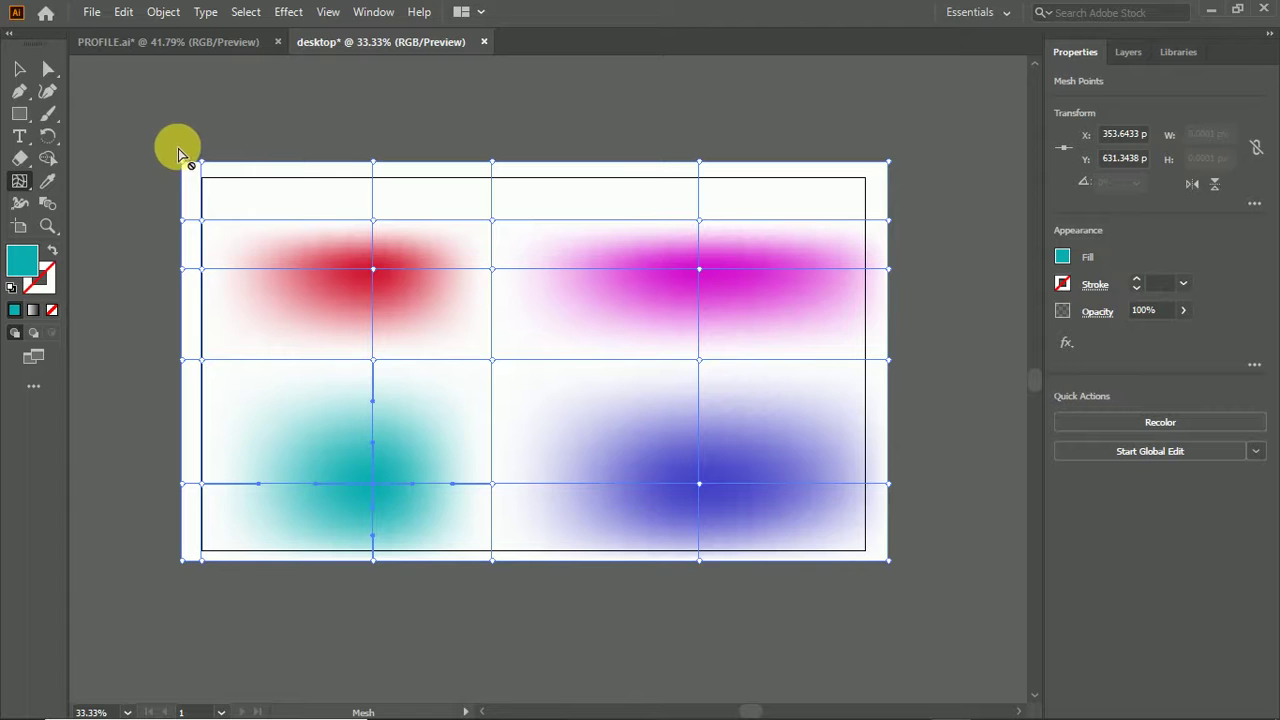
Delete the gradient mesh and draw a teal 1446 × 826 px rectangle over the artboard.
click(20, 68)
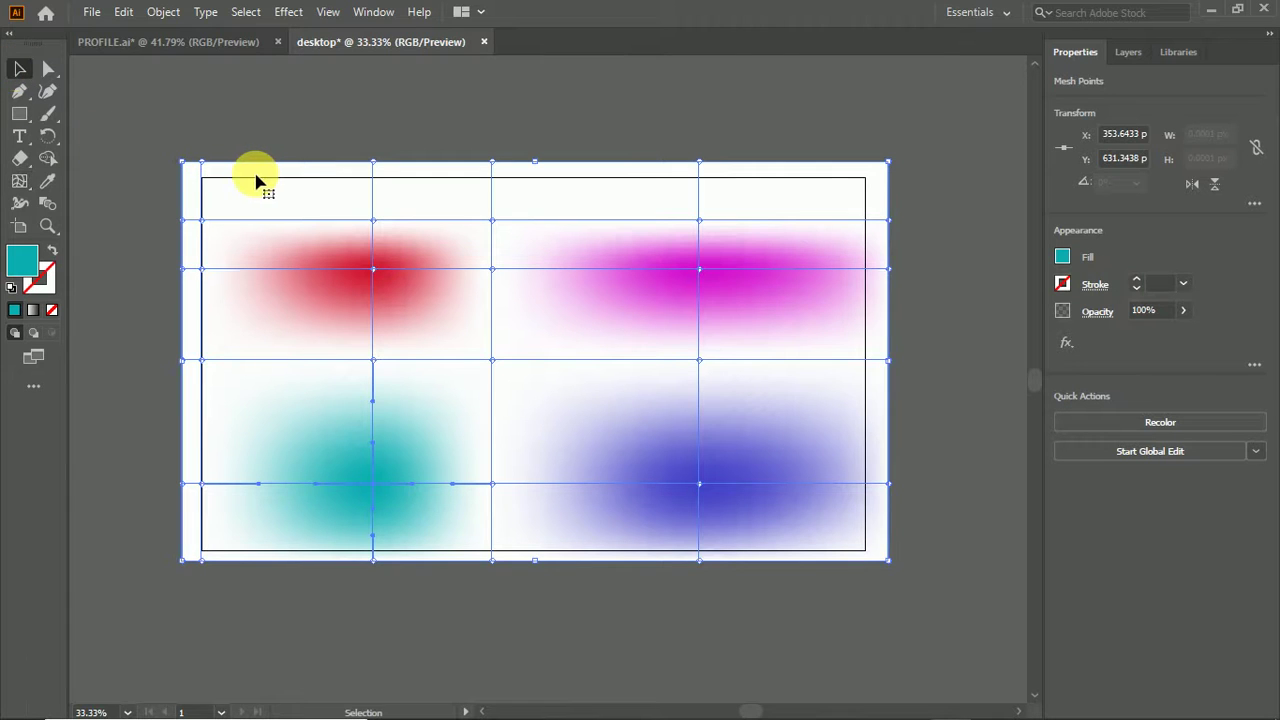
click(265, 170)
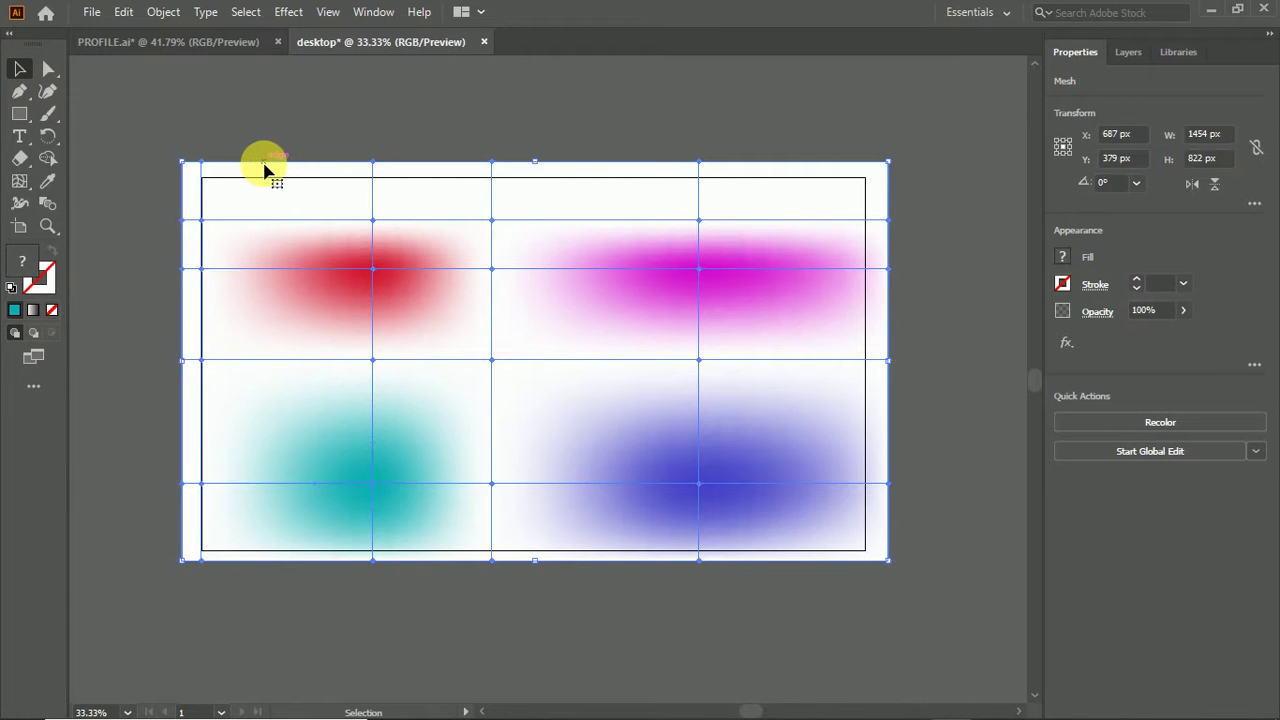
key(Delete)
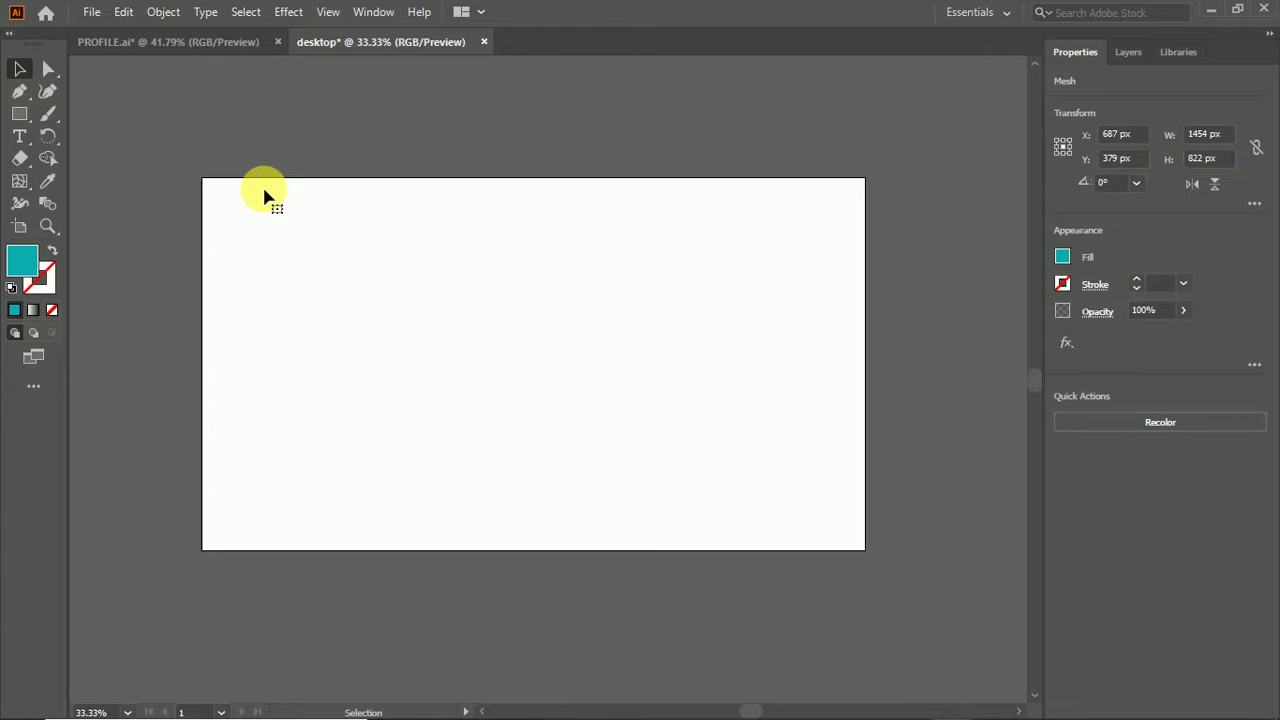
click(128, 288)
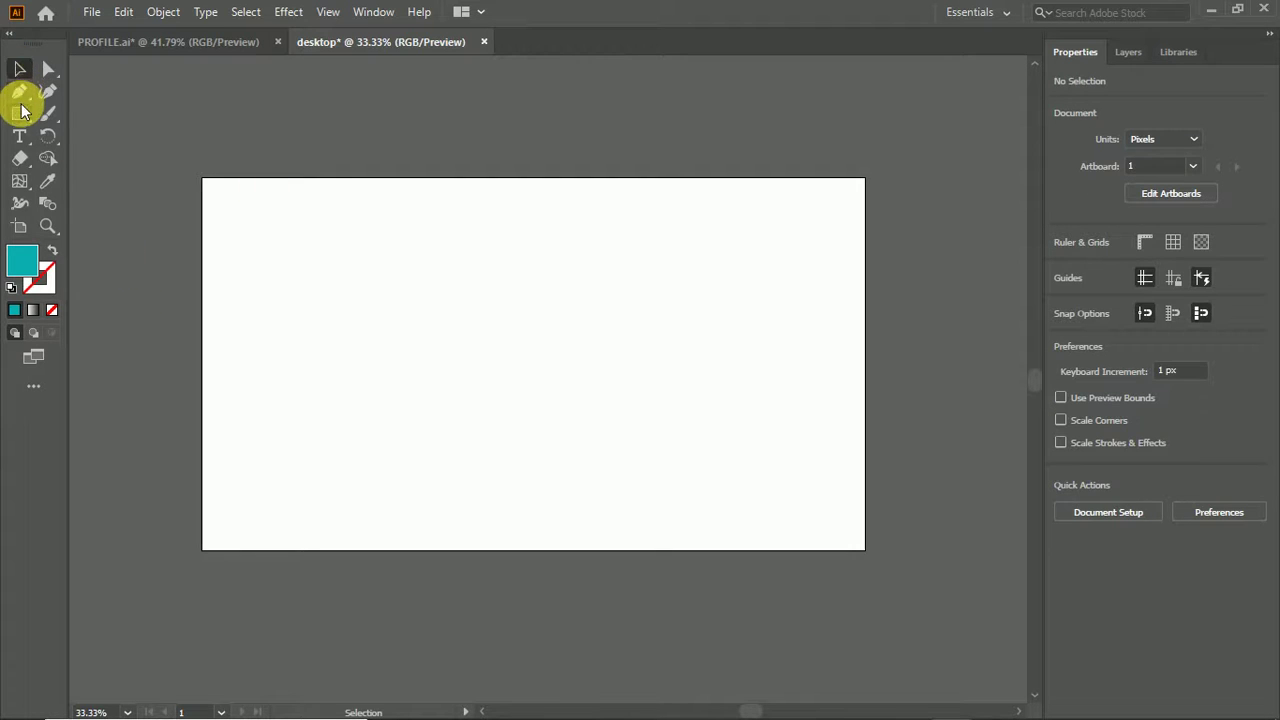
click(21, 114)
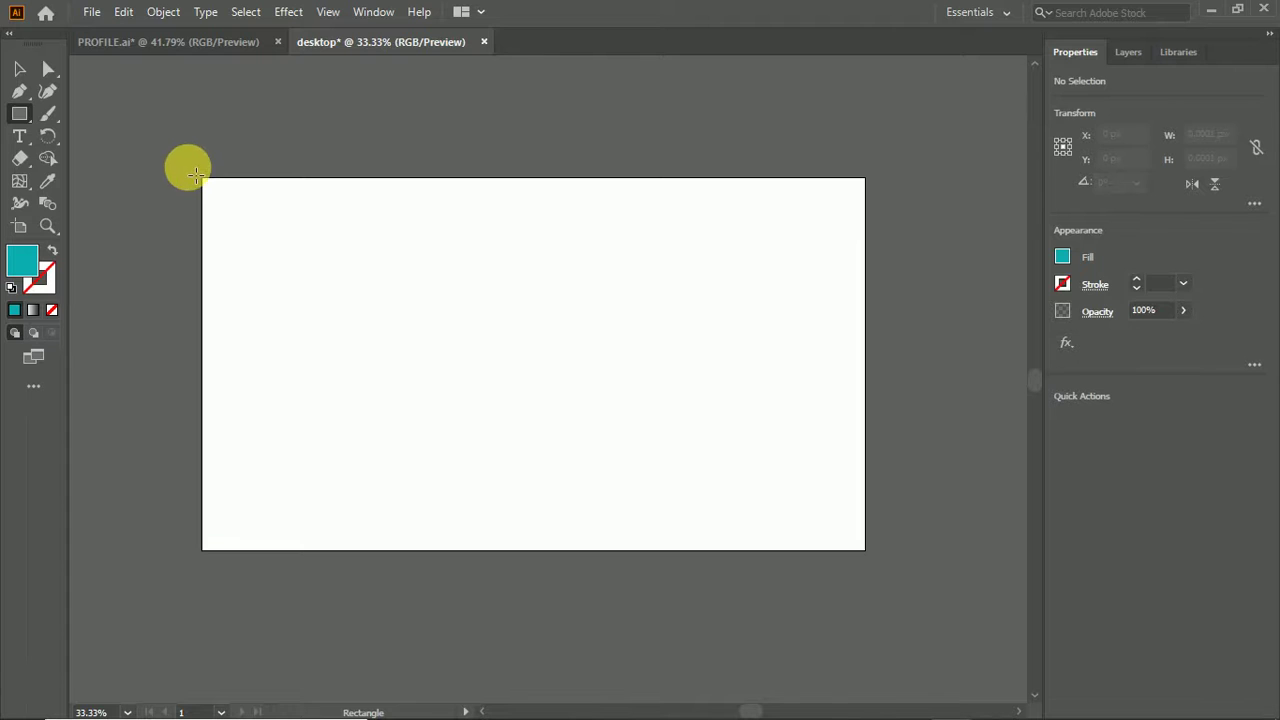
mouse_move(188, 168)
mouse_down()
mouse_move(233, 235)
mouse_move(557, 449)
mouse_move(811, 580)
mouse_move(891, 606)
mouse_move(901, 580)
mouse_move(890, 567)
mouse_up()
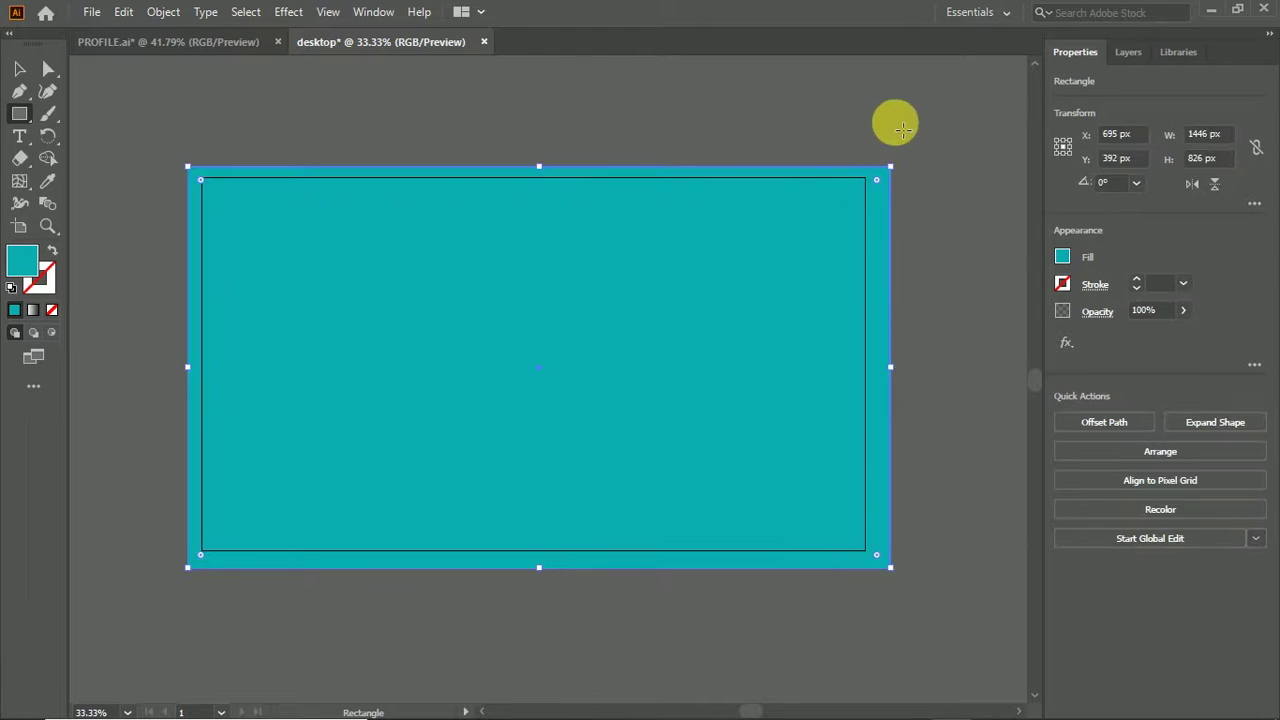
Fill the rectangle with a white-to-black 0° linear gradient in the Automation workspace.
click(1005, 12)
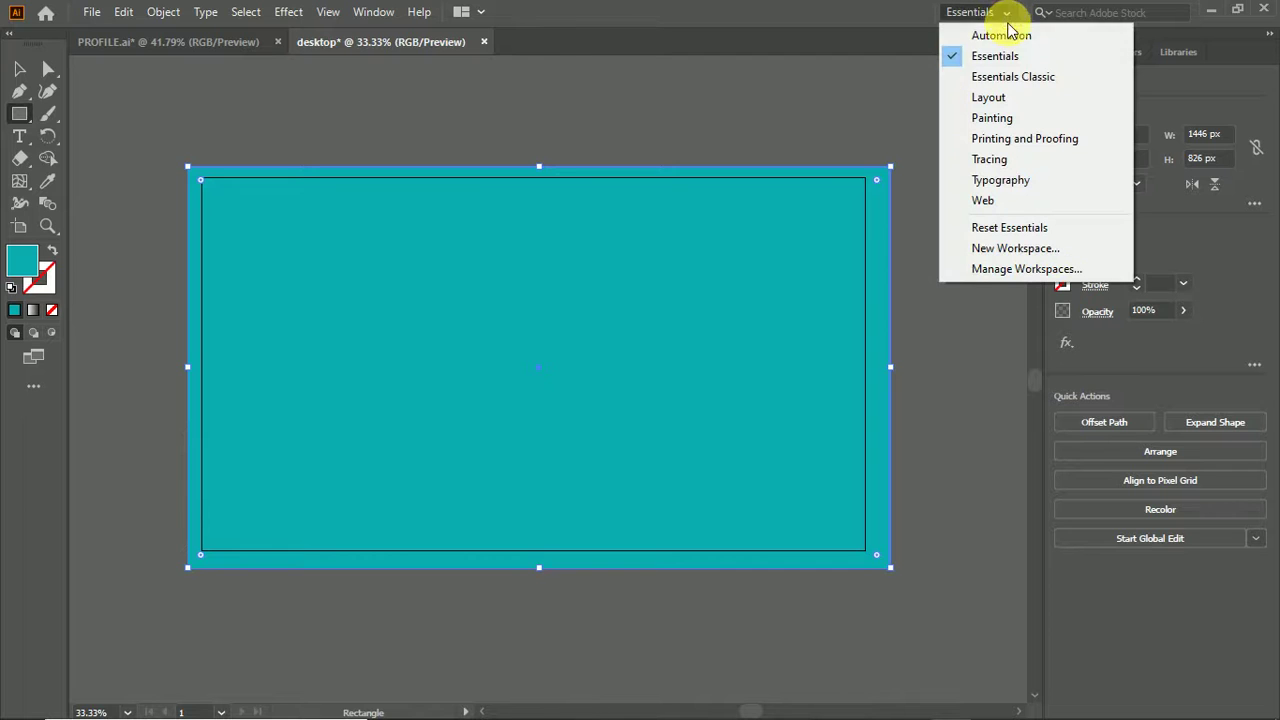
click(1001, 35)
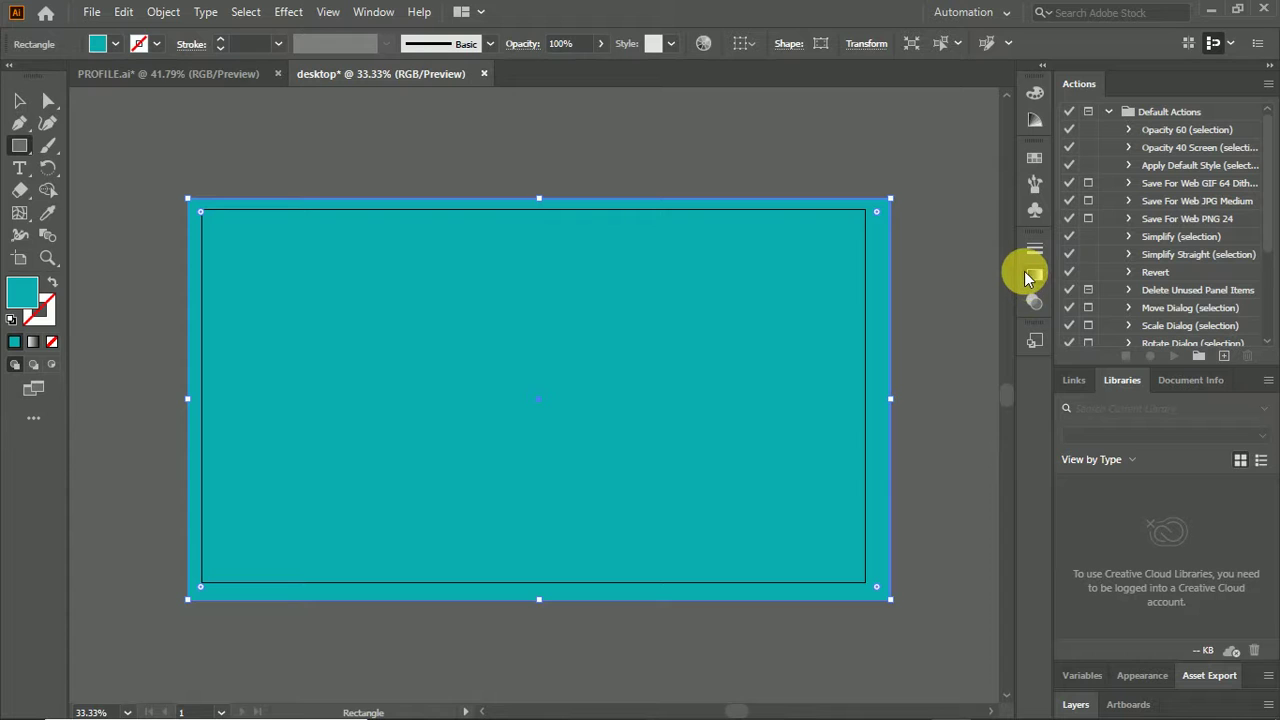
click(1033, 275)
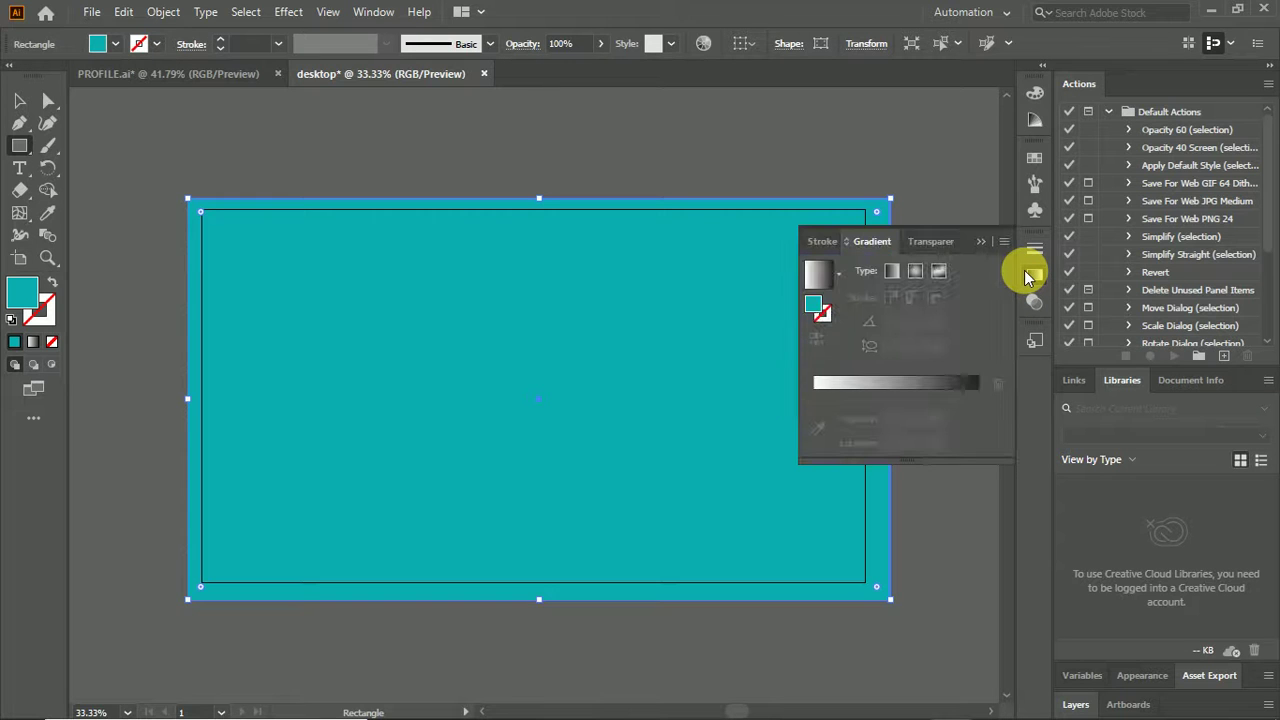
click(907, 391)
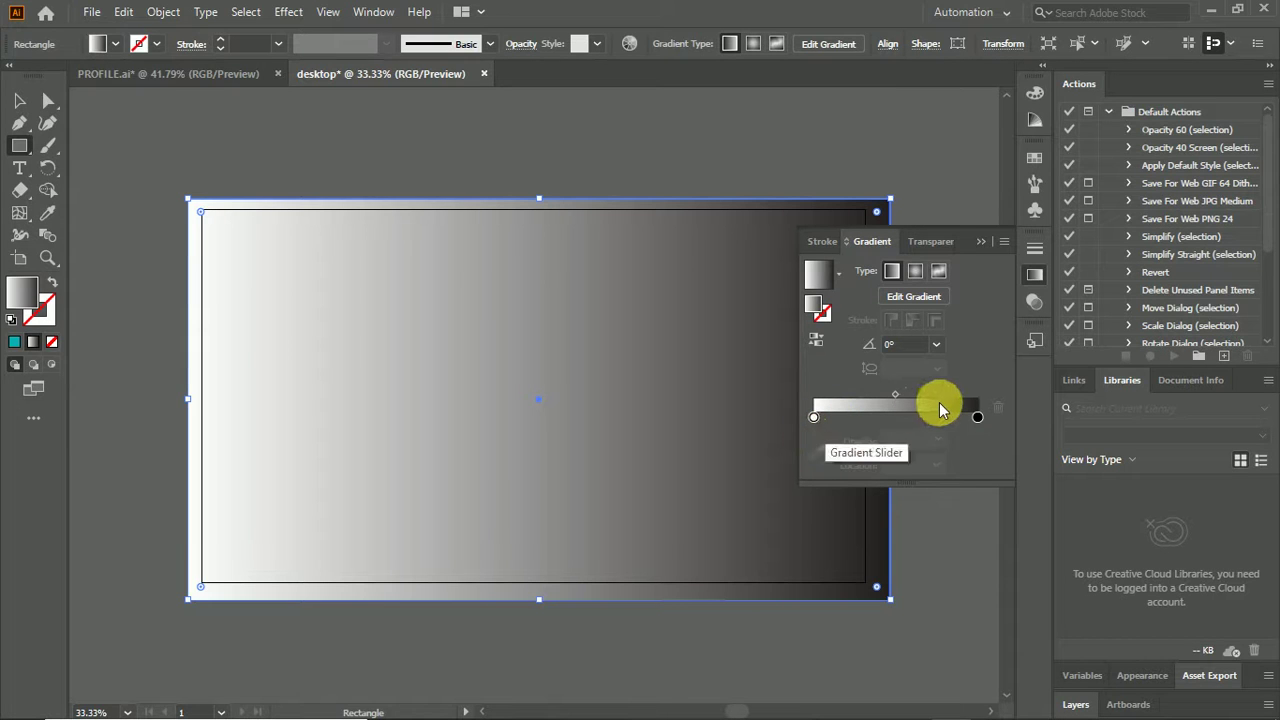
Drag the dark gradient stop to about 82.4% along the bar and close the Gradient panel.
click(977, 417)
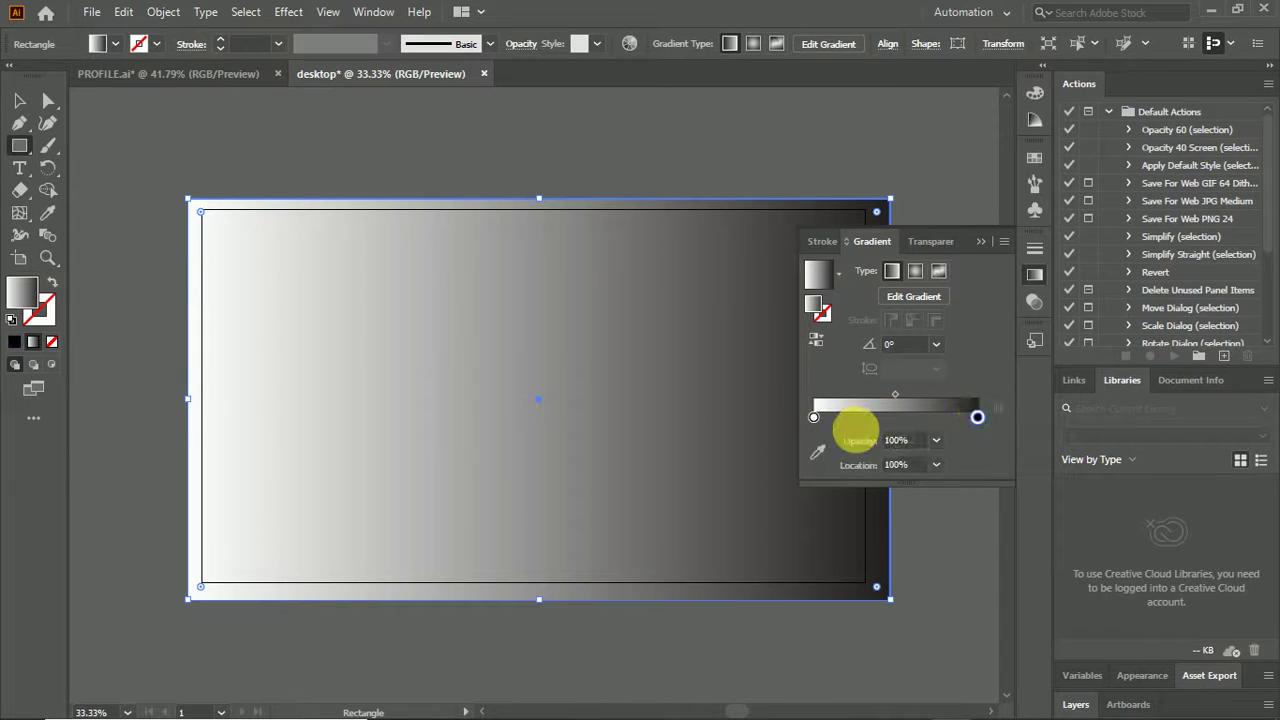
click(816, 416)
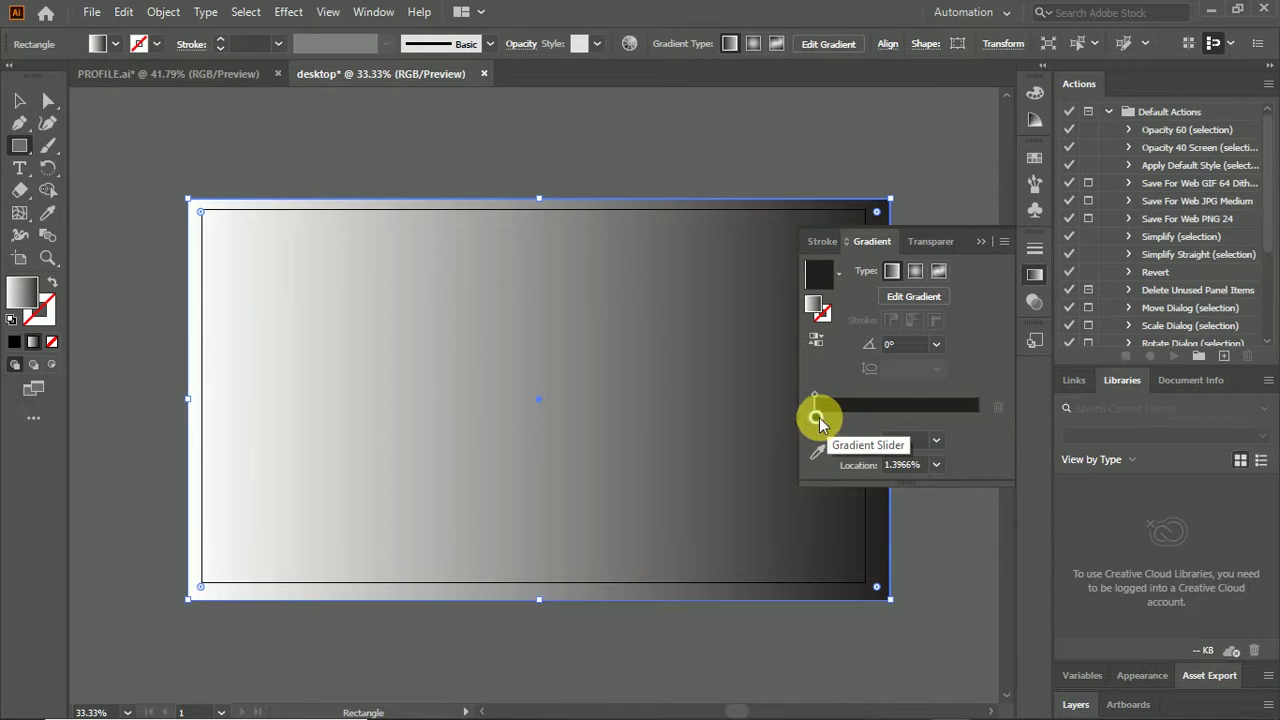
click(822, 418)
drag(839, 424, 948, 417)
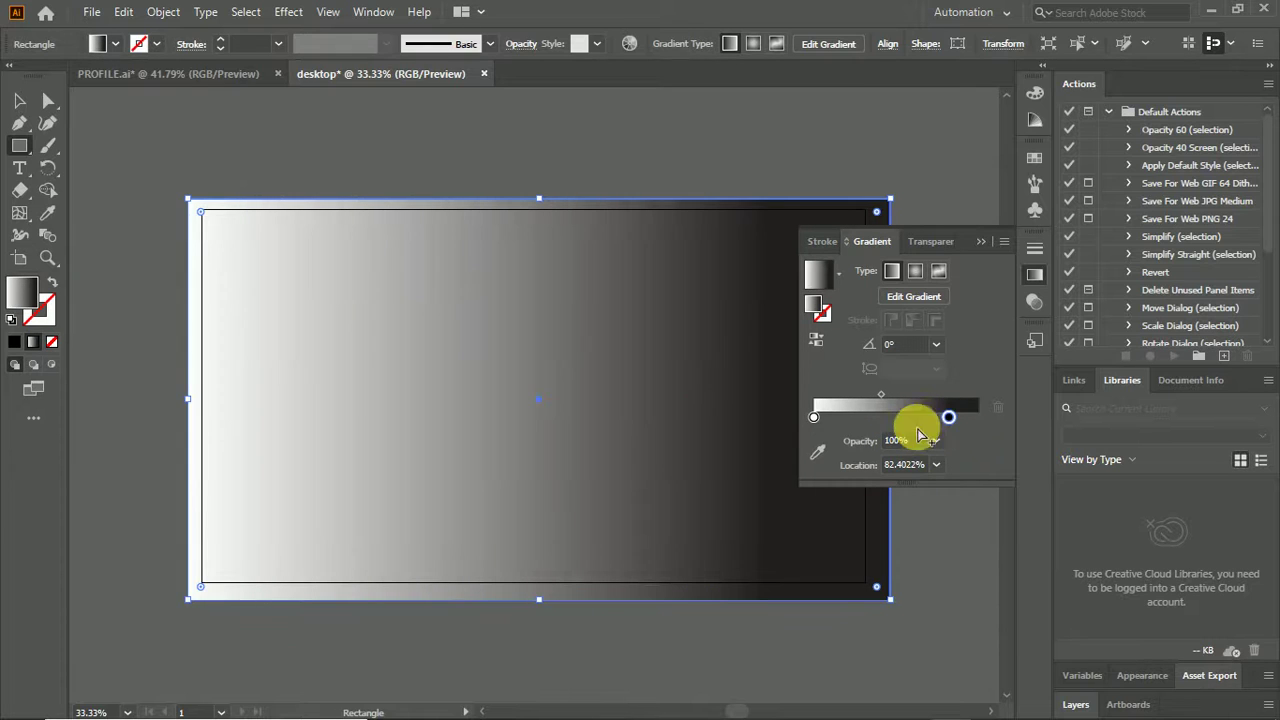
click(822, 454)
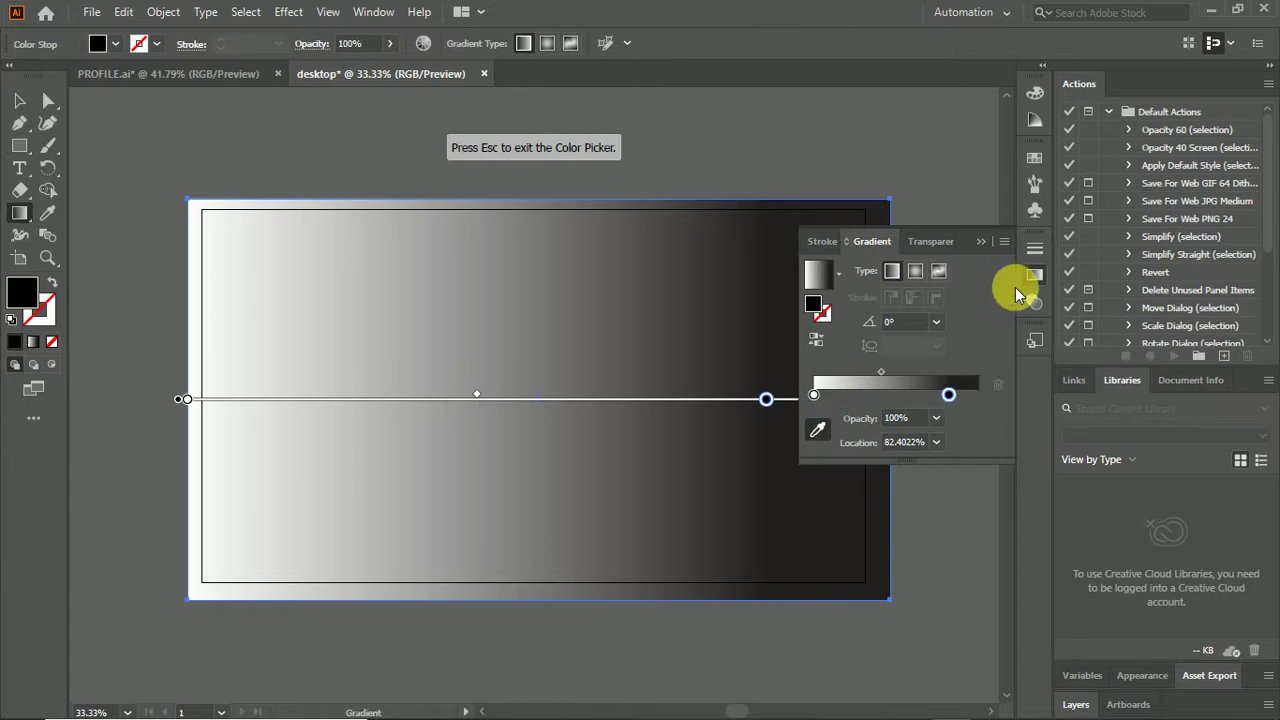
click(979, 241)
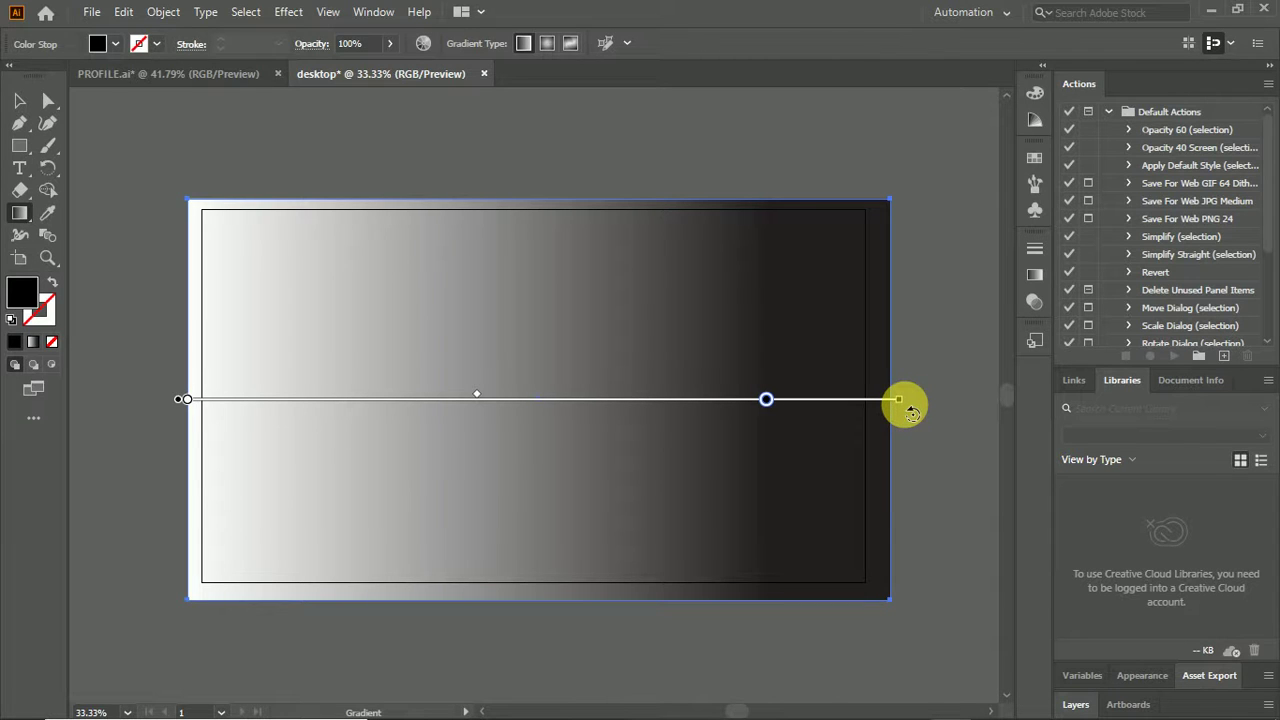
Tilt the gradient annotator diagonally and shift it up and left across the rectangle.
drag(910, 410, 829, 618)
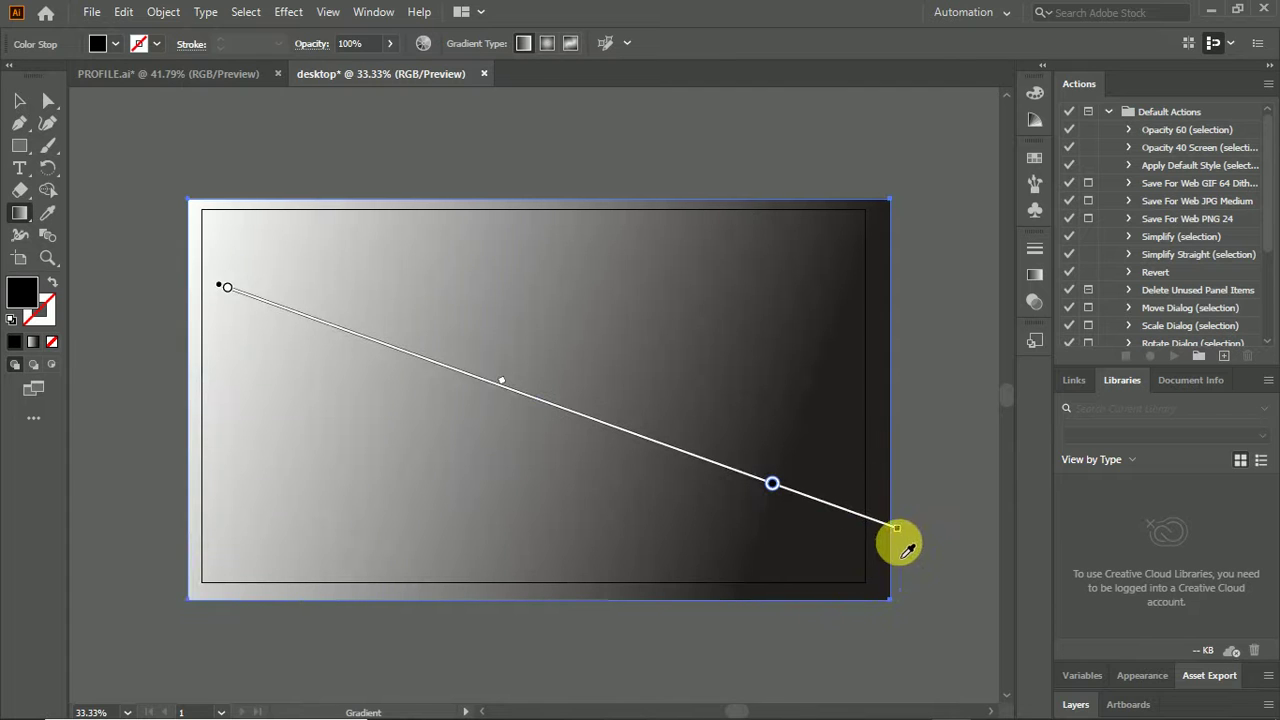
drag(912, 540, 866, 605)
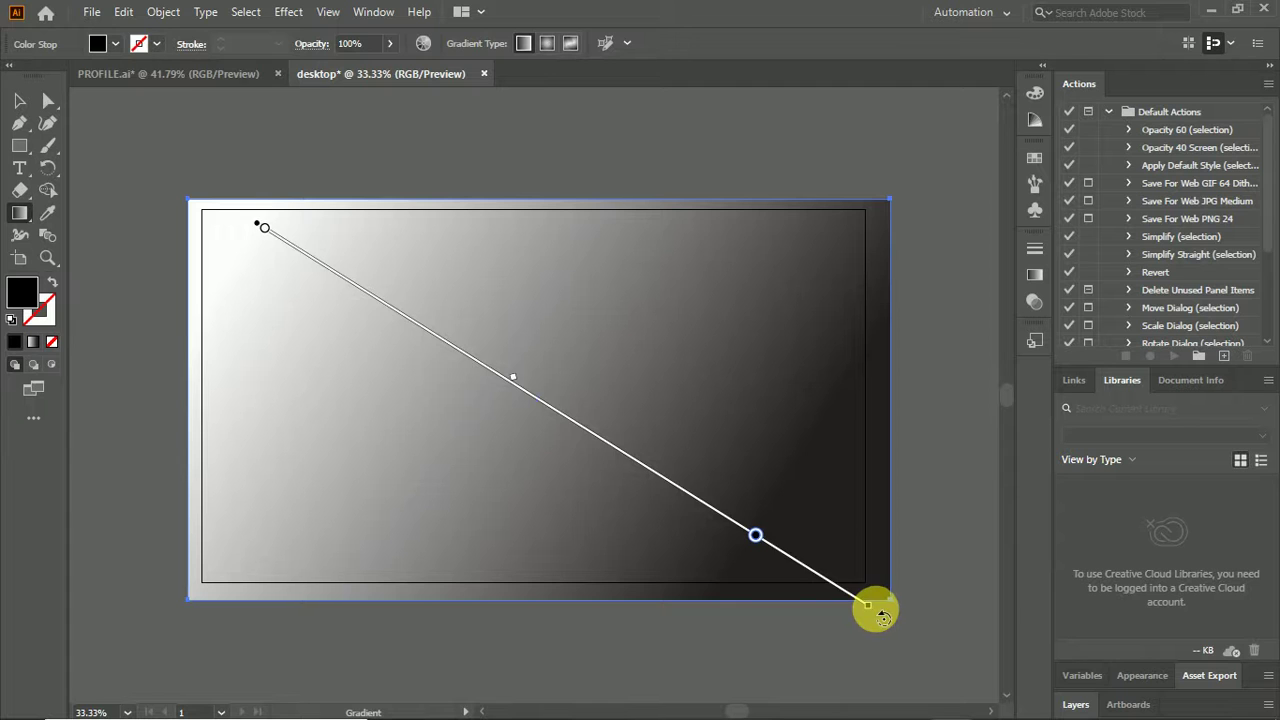
drag(875, 613, 851, 631)
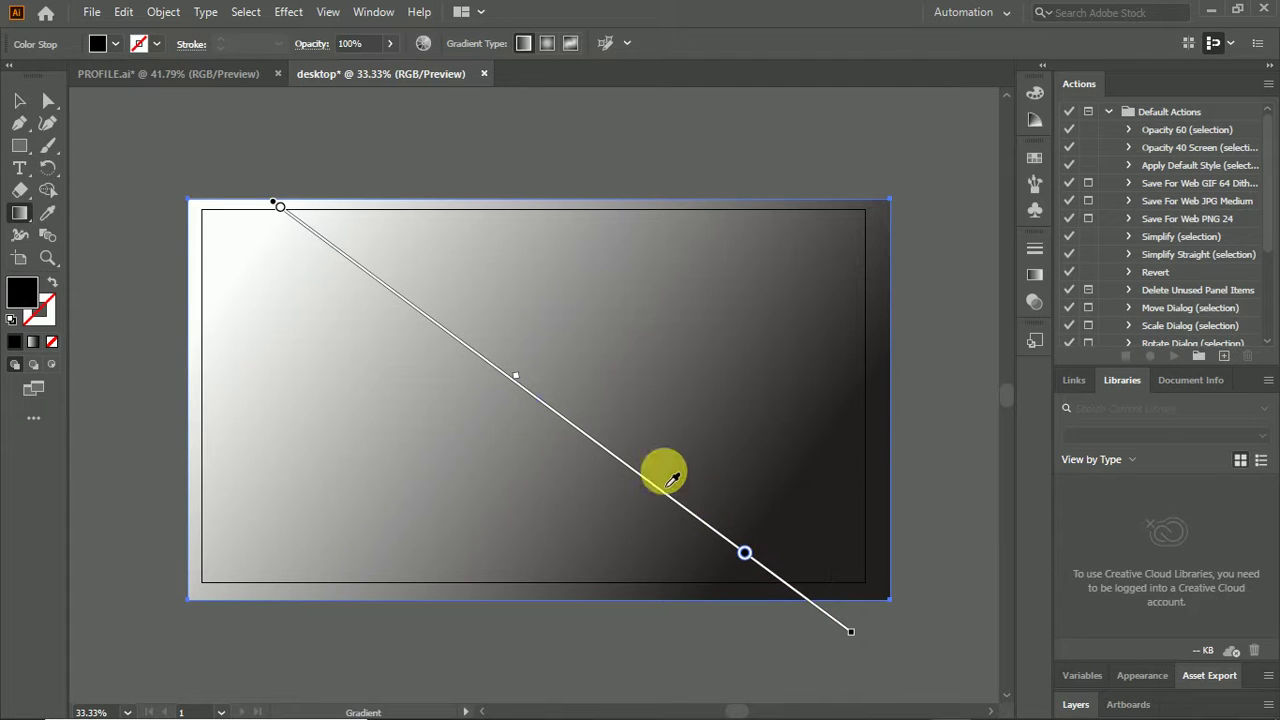
drag(654, 490, 499, 375)
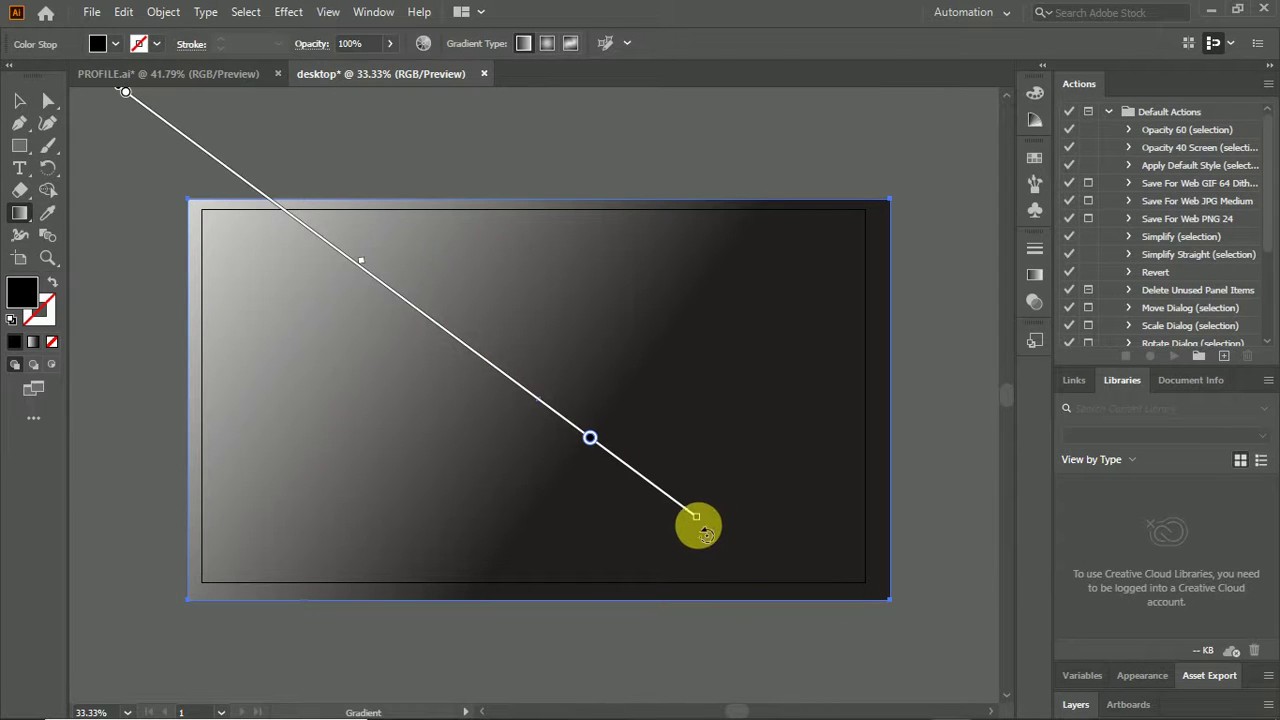
click(700, 518)
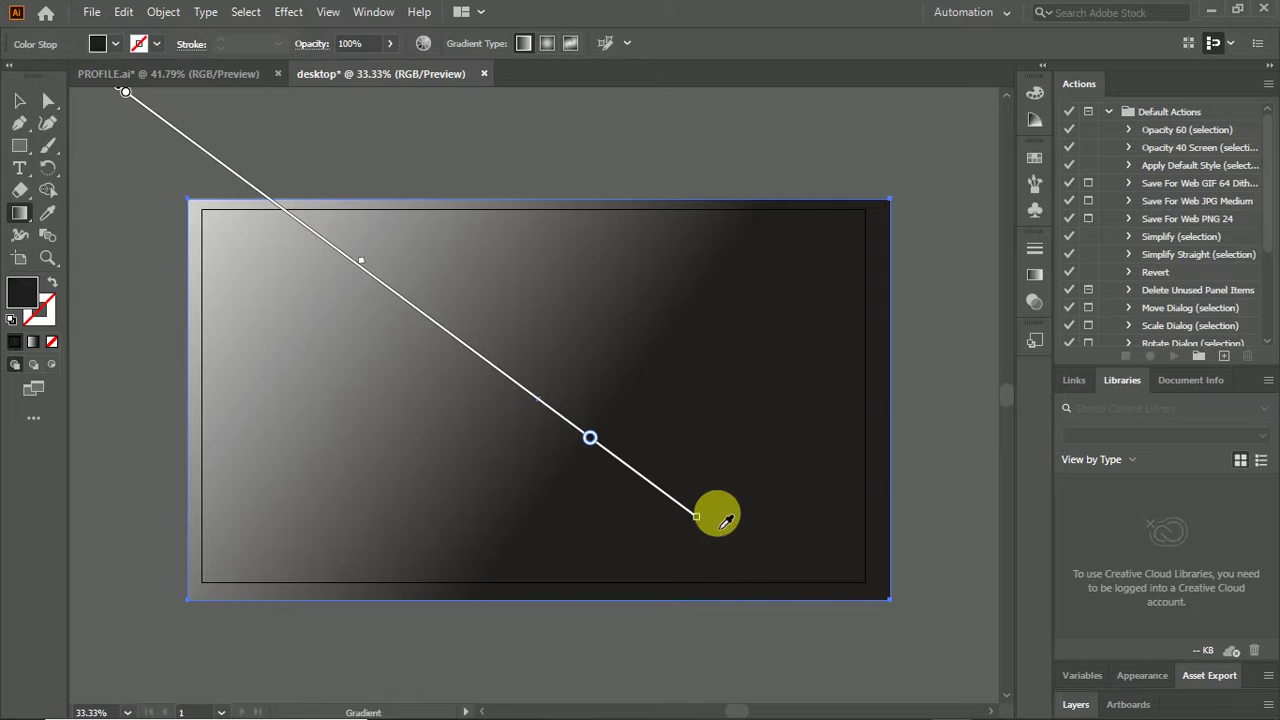
Rotate and resize the annotator so it runs vertically from the top edge to the bottom.
mouse_move(700, 520)
mouse_down()
mouse_move(662, 578)
mouse_move(495, 612)
mouse_up()
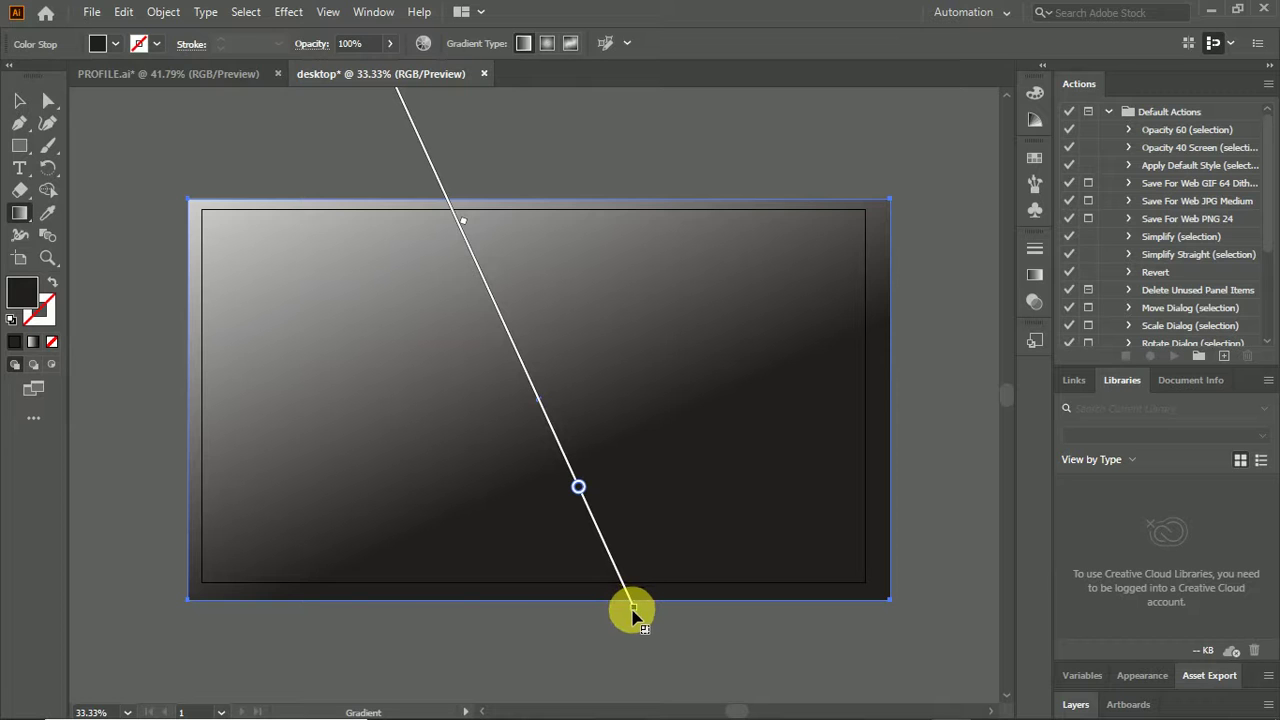
mouse_move(632, 612)
mouse_down()
mouse_move(481, 316)
mouse_move(488, 289)
mouse_up()
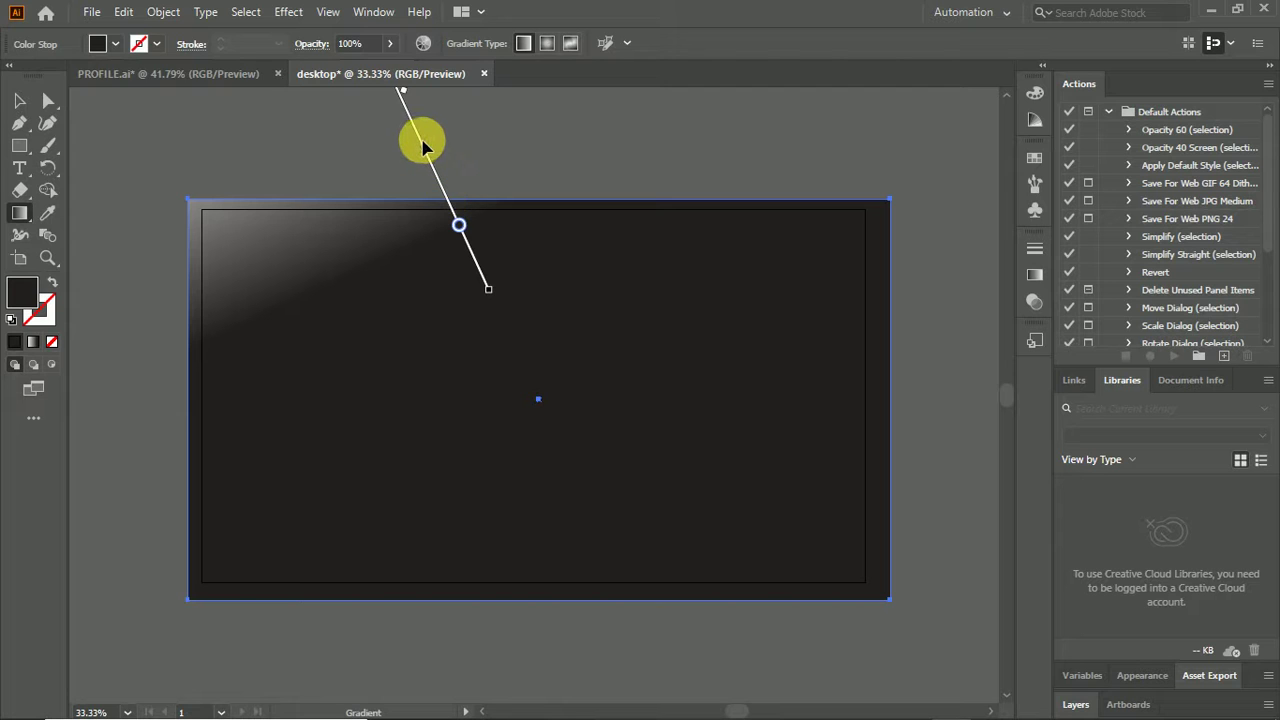
drag(422, 146, 503, 386)
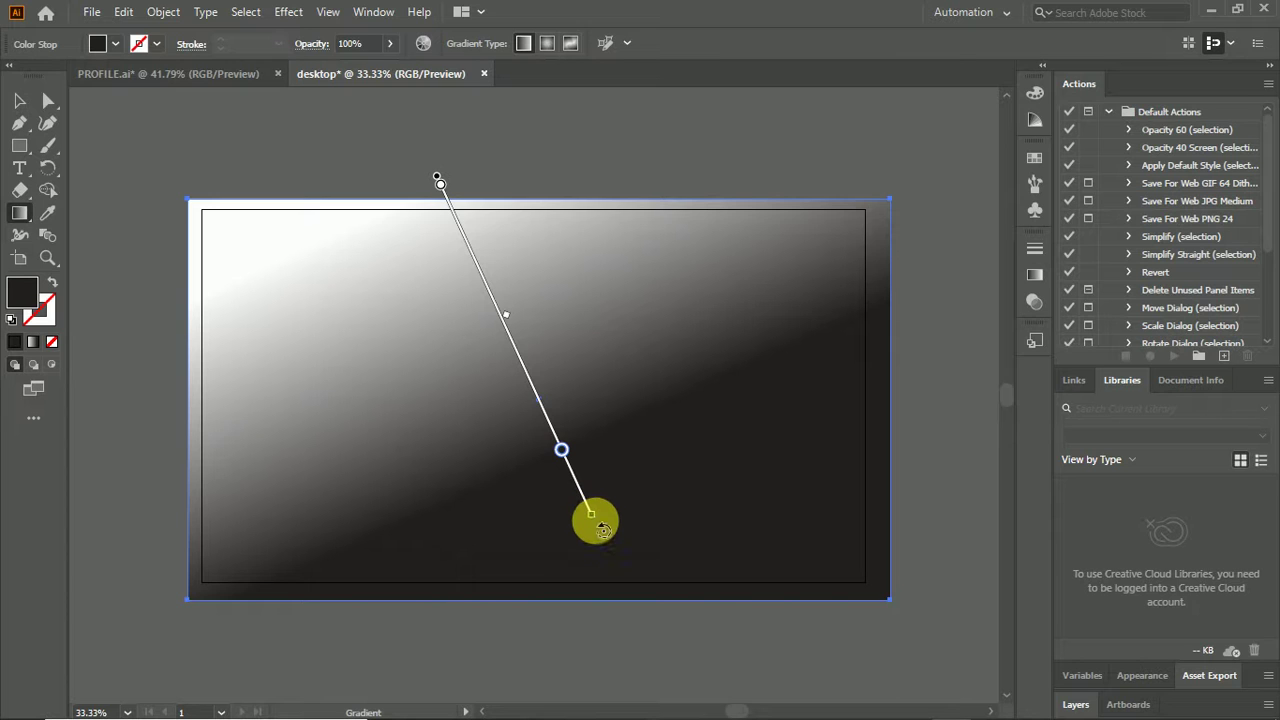
drag(603, 530, 457, 519)
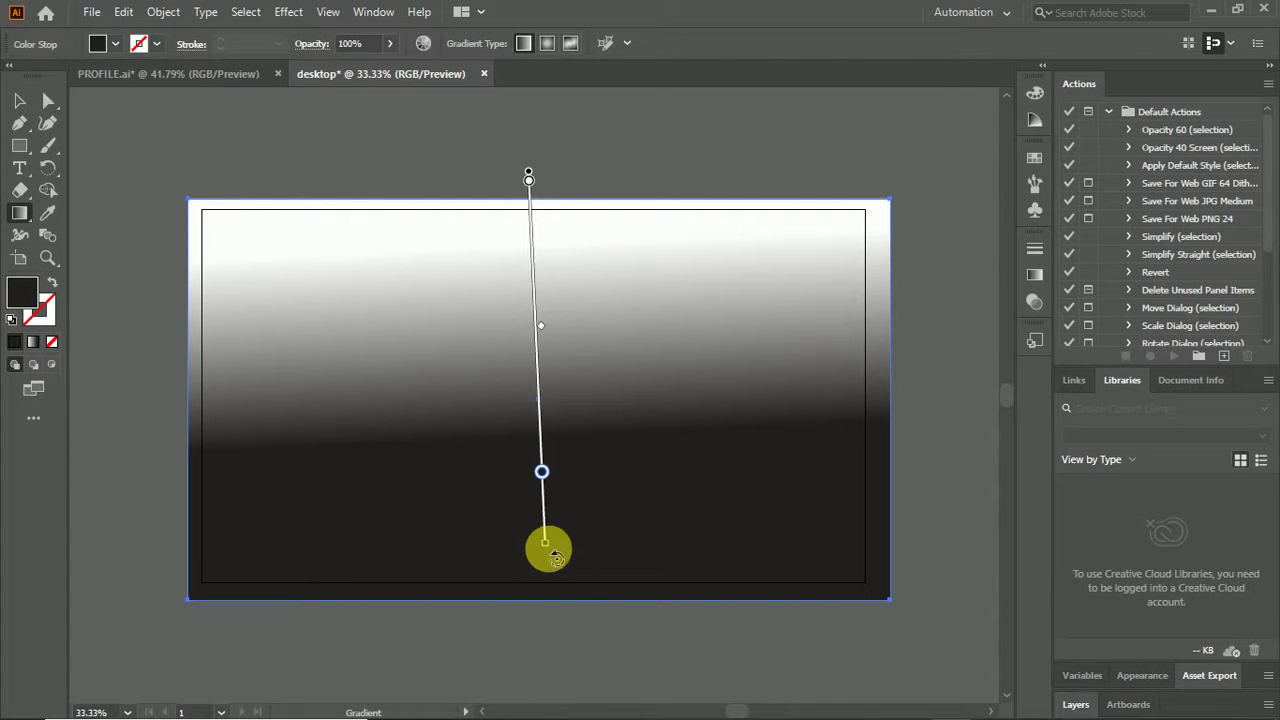
drag(555, 557, 541, 546)
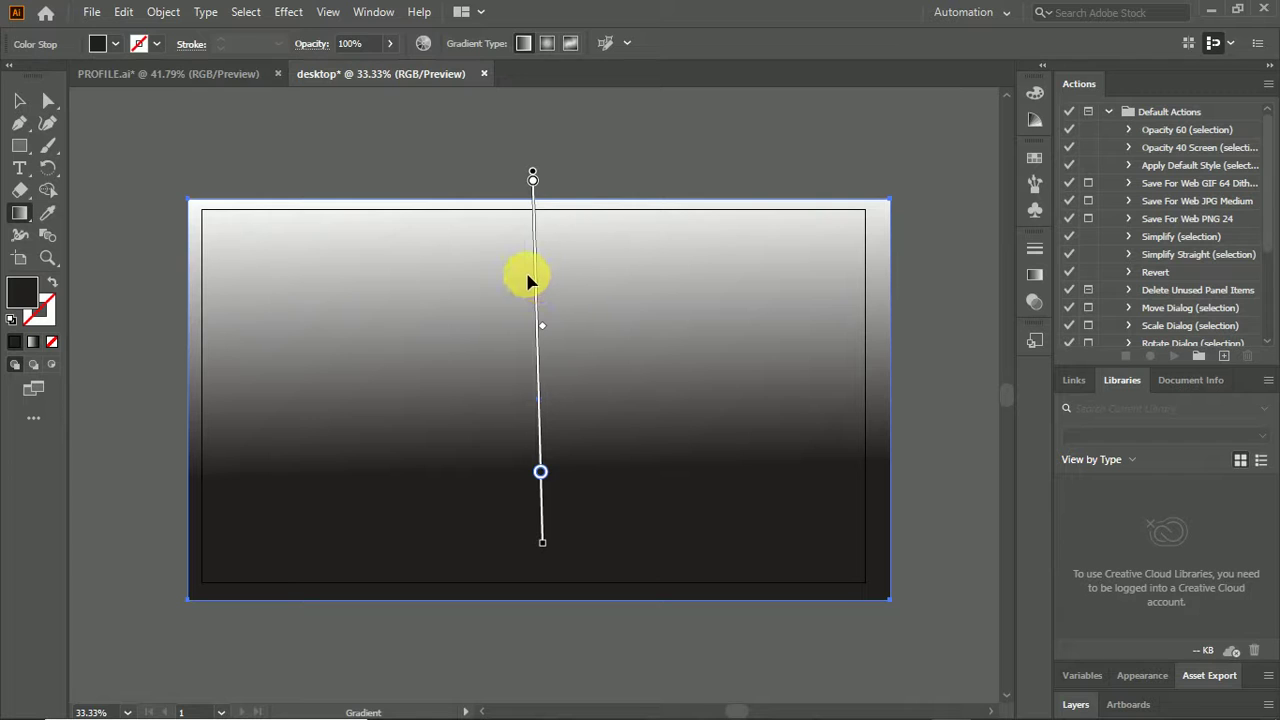
drag(535, 284, 531, 323)
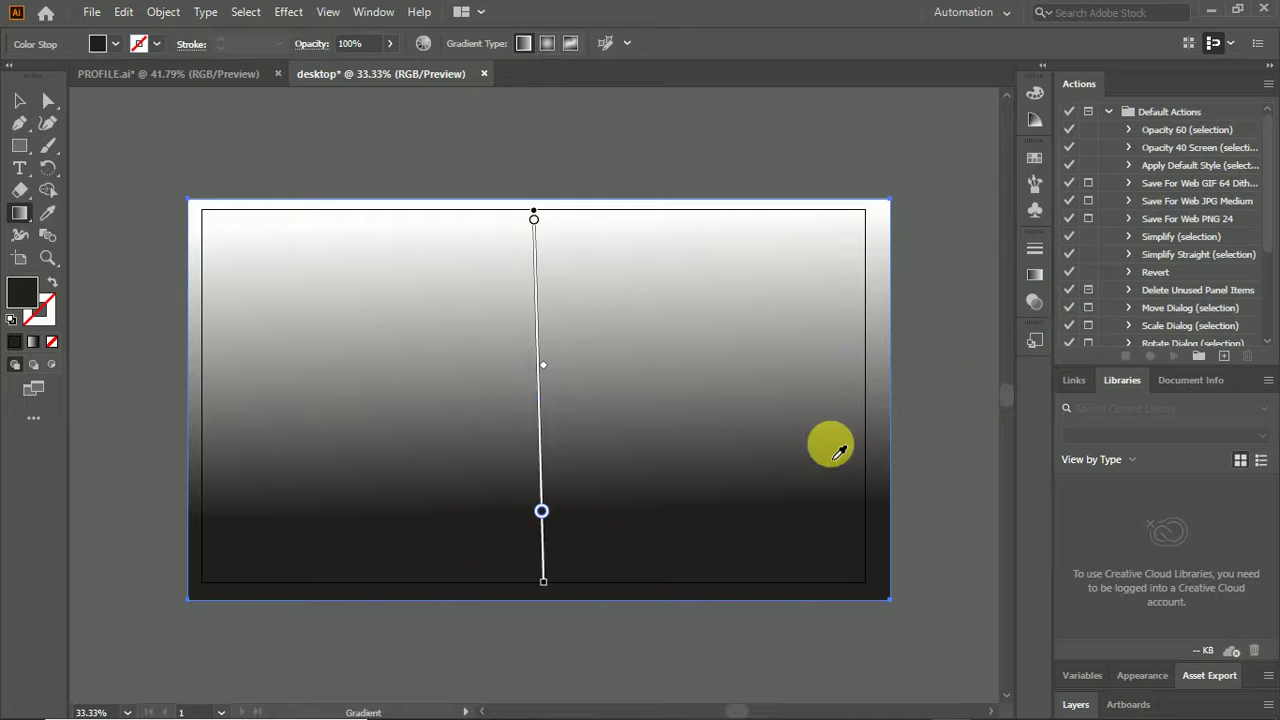
Set the bottom gradient stop to the orange swatch.
double_click(542, 512)
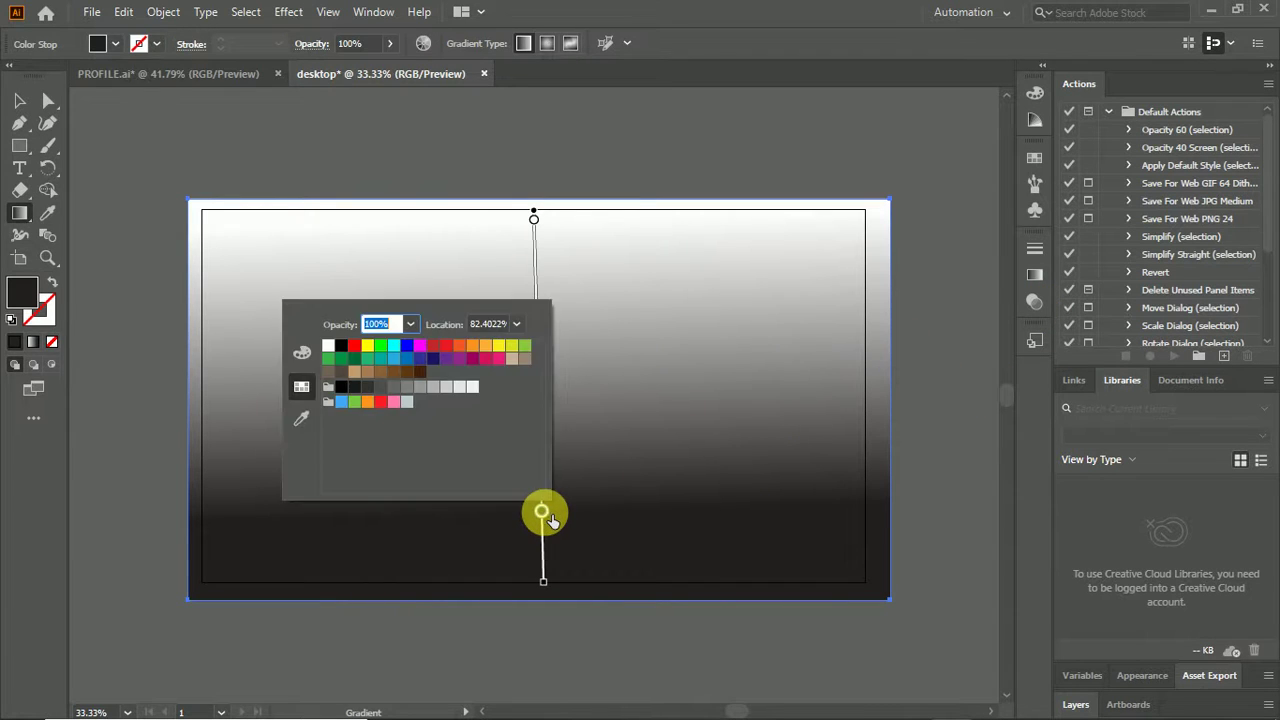
click(486, 360)
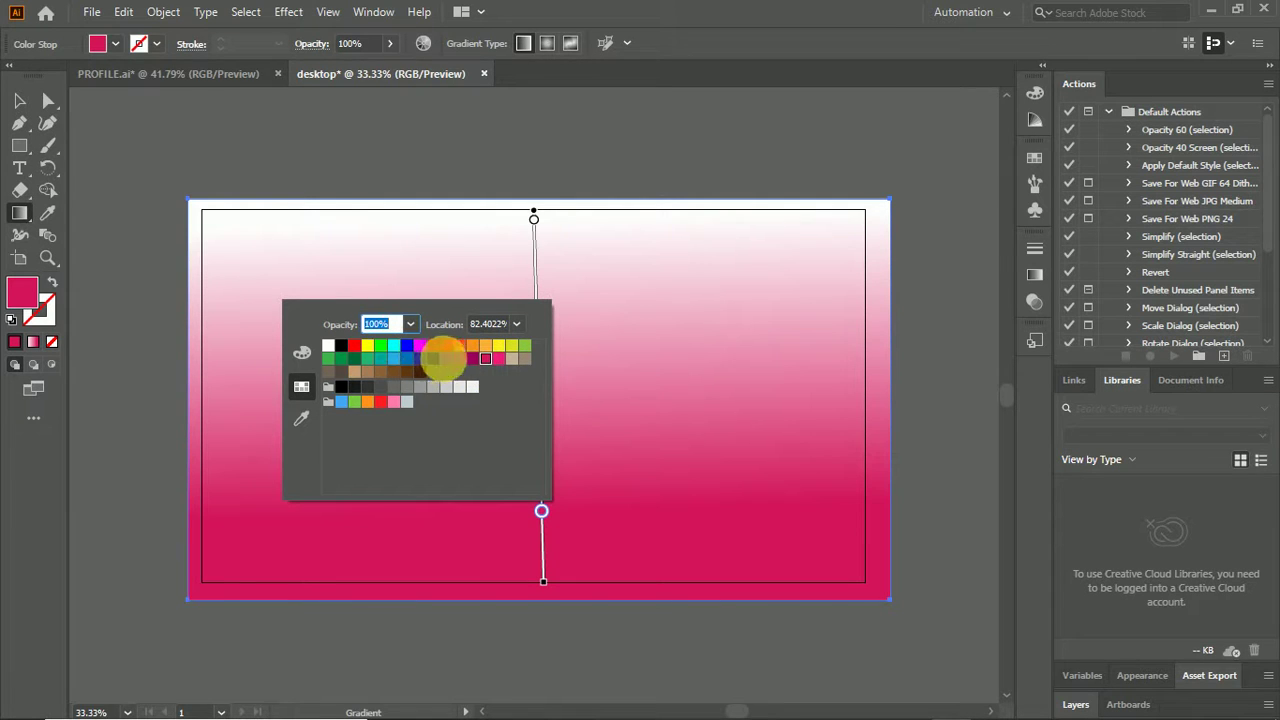
click(446, 358)
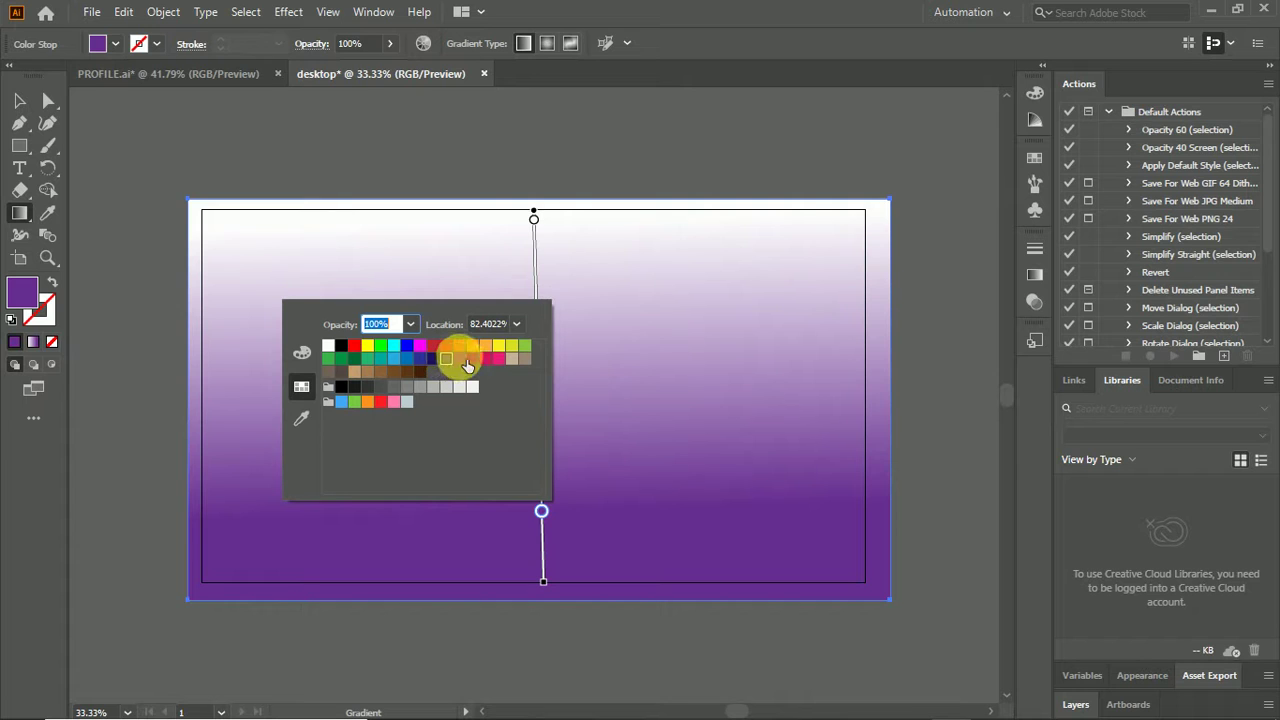
click(370, 348)
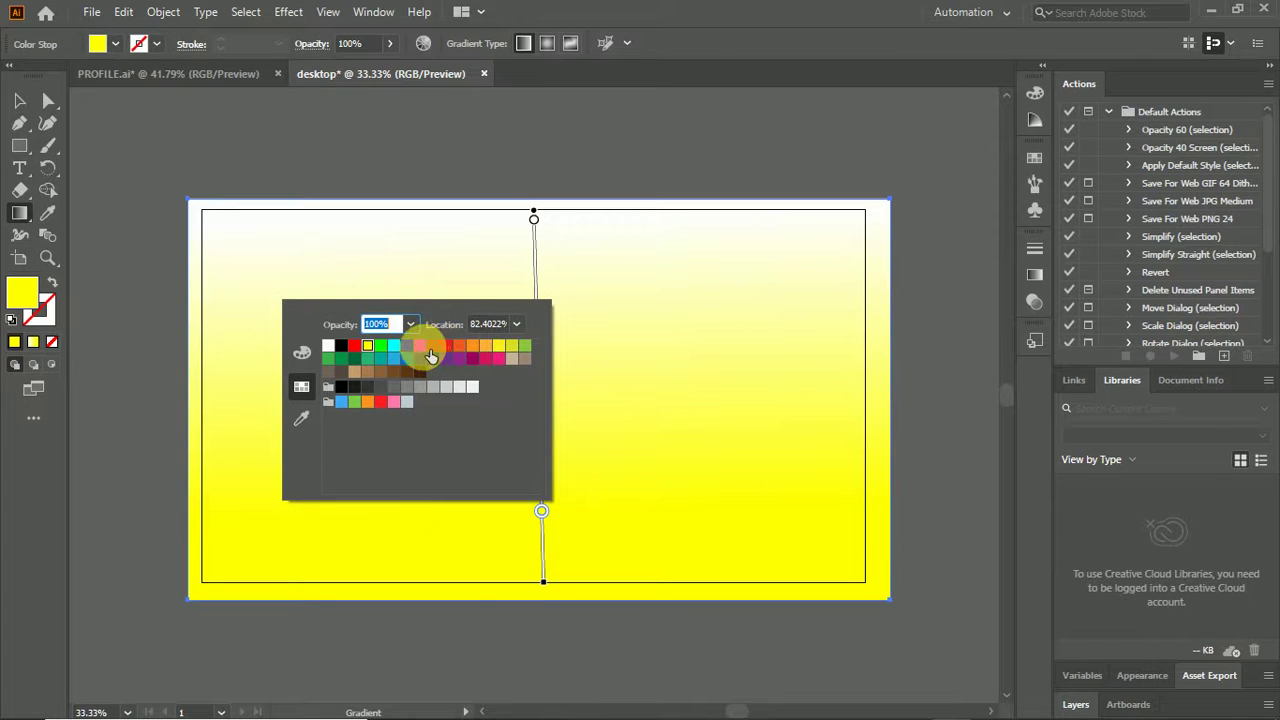
click(421, 346)
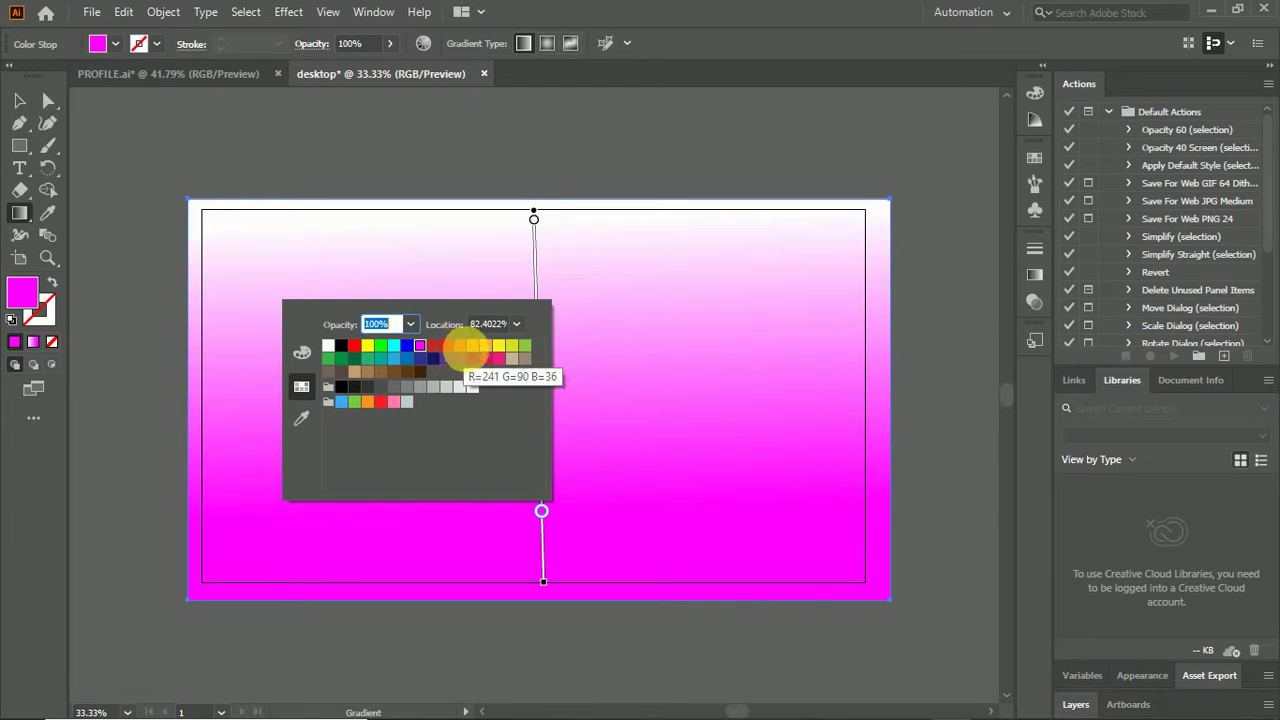
click(472, 346)
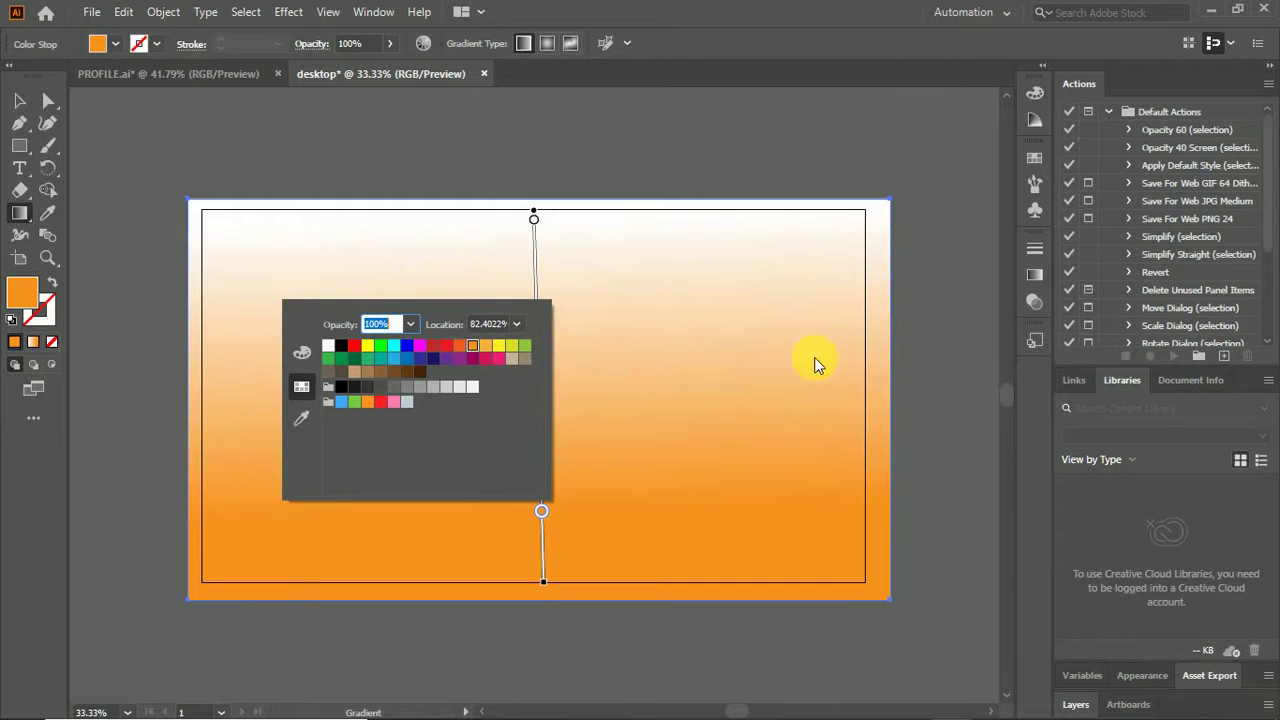
click(905, 370)
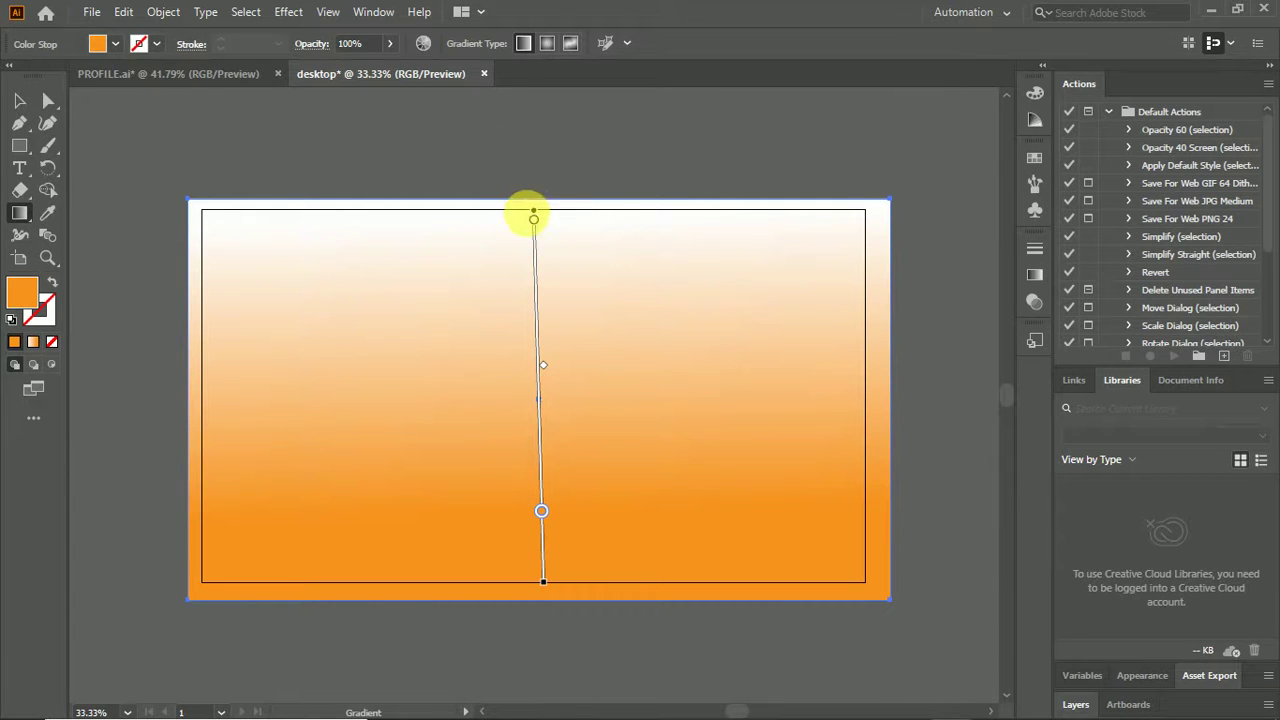
Set the top gradient stop to purple and return to the Selection tool.
click(536, 221)
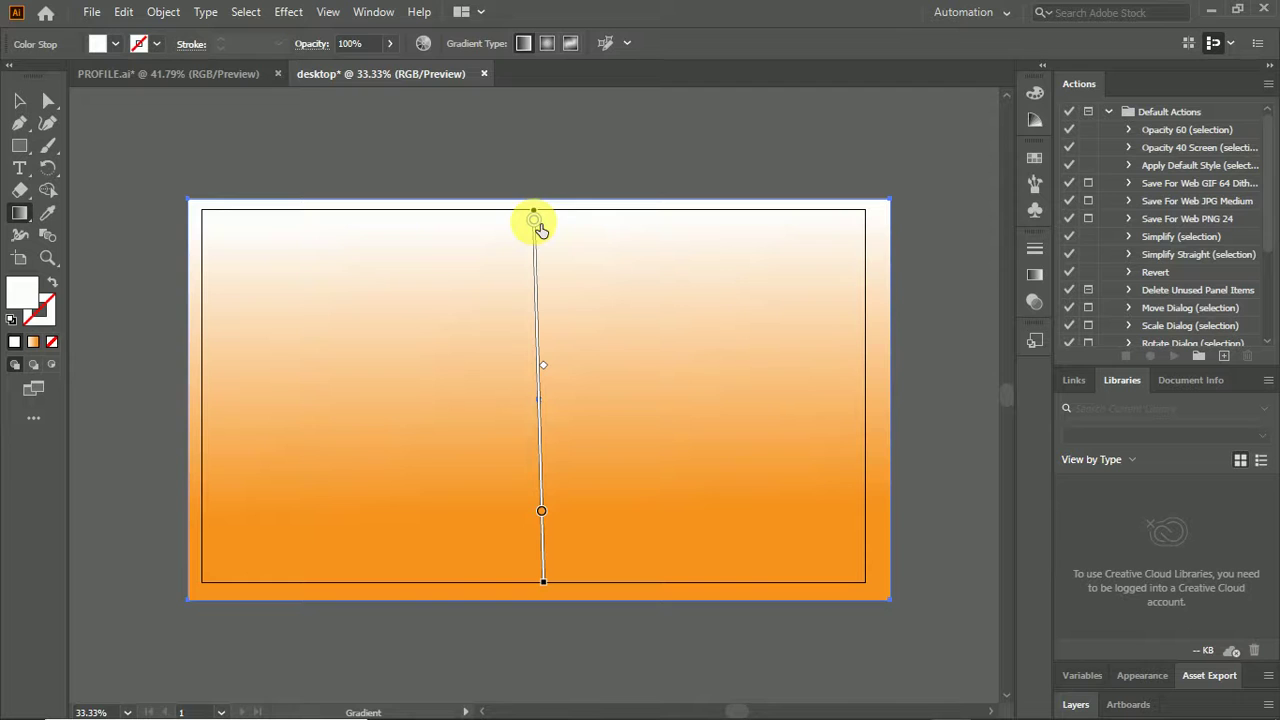
double_click(536, 221)
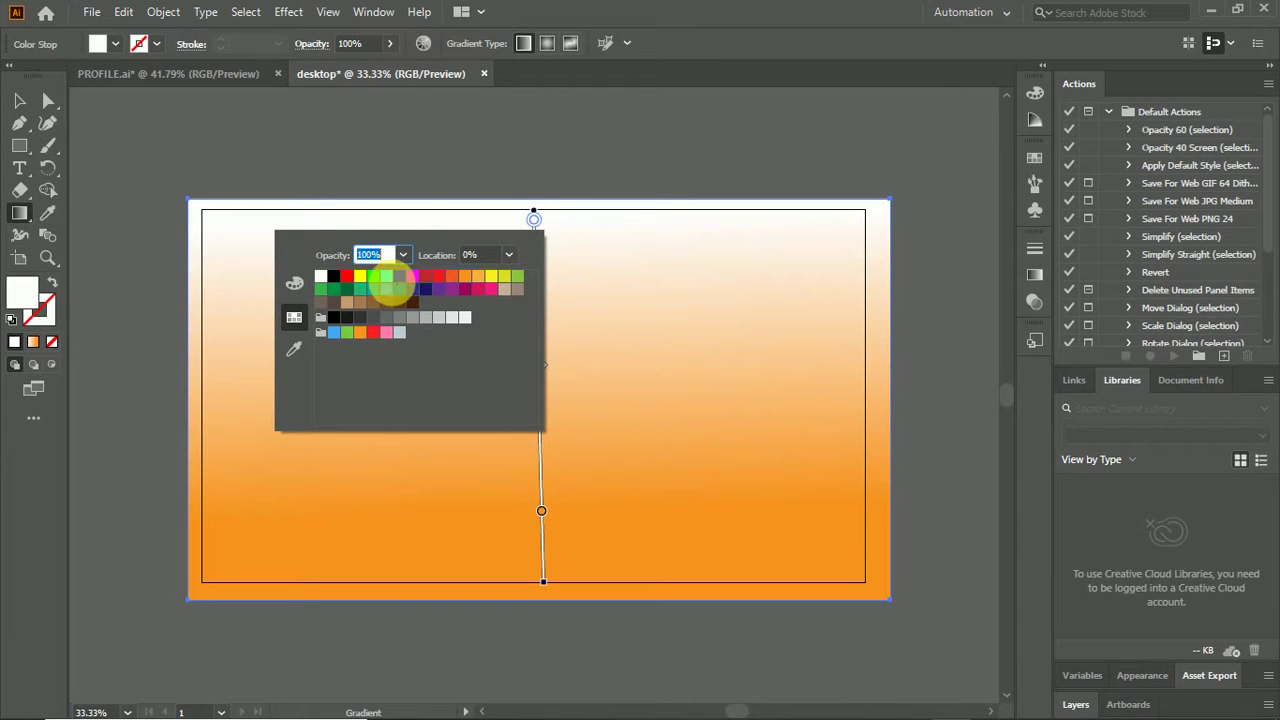
click(397, 290)
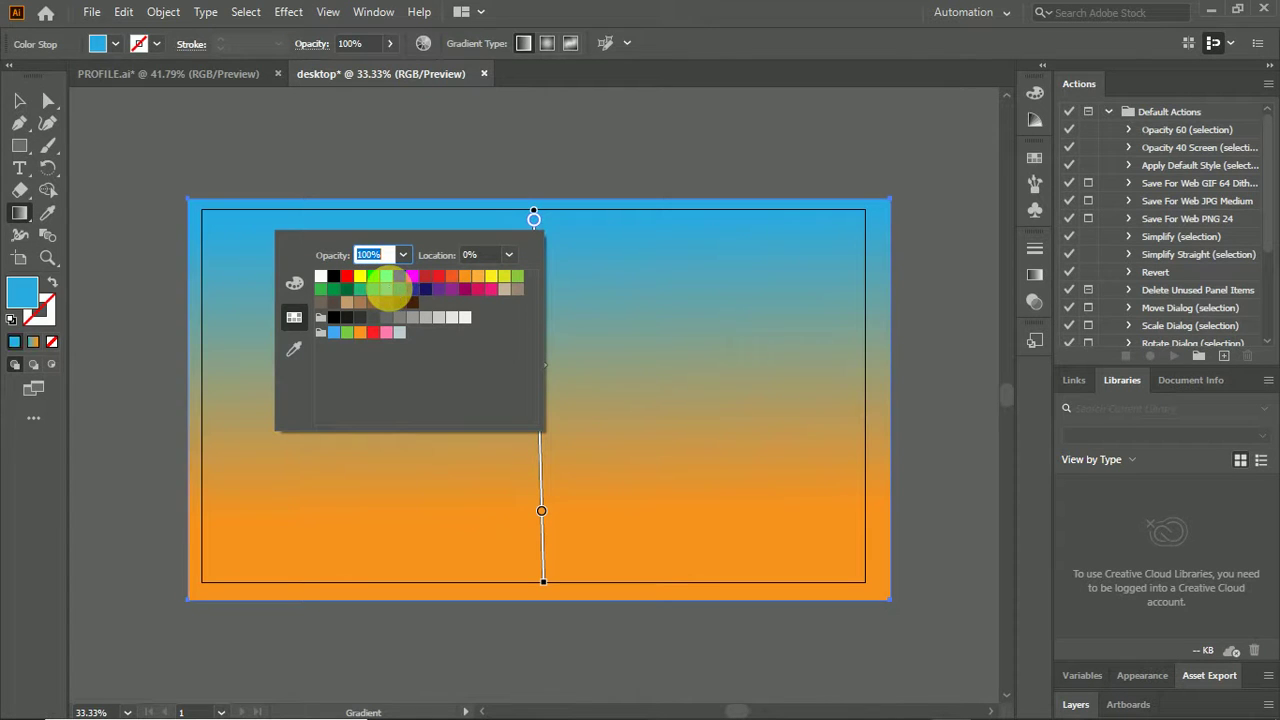
click(413, 290)
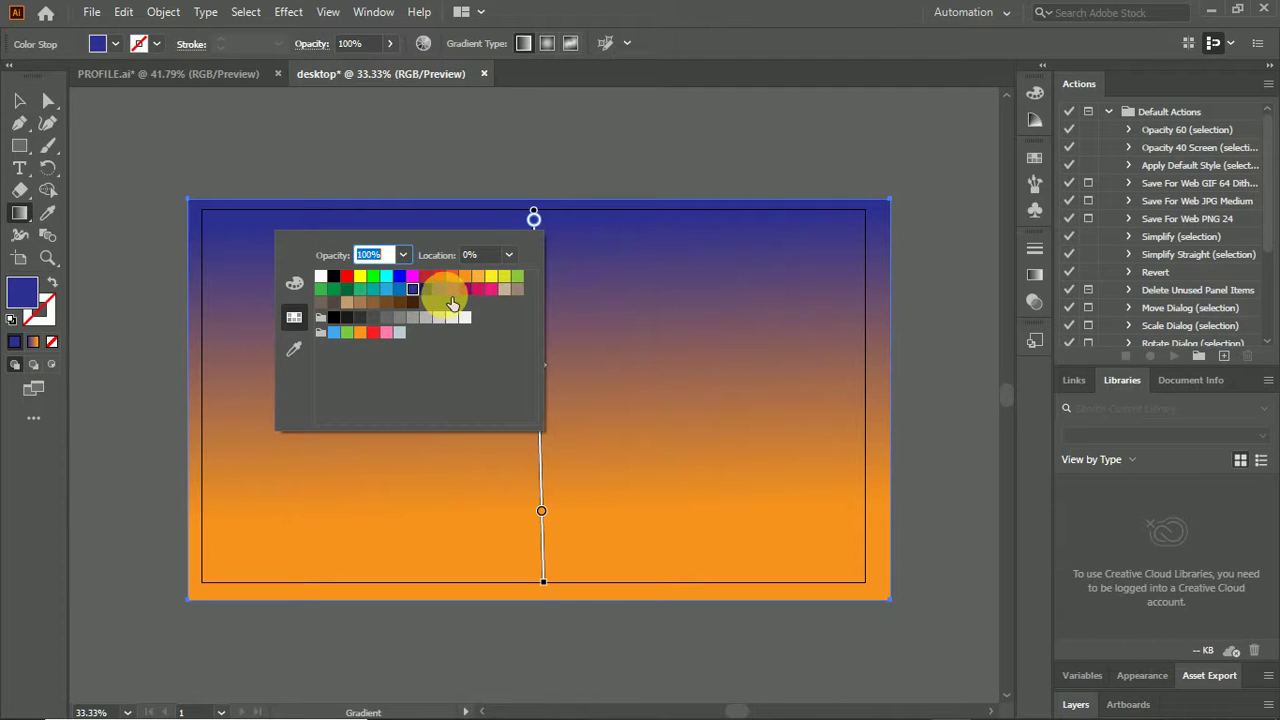
click(440, 291)
click(452, 289)
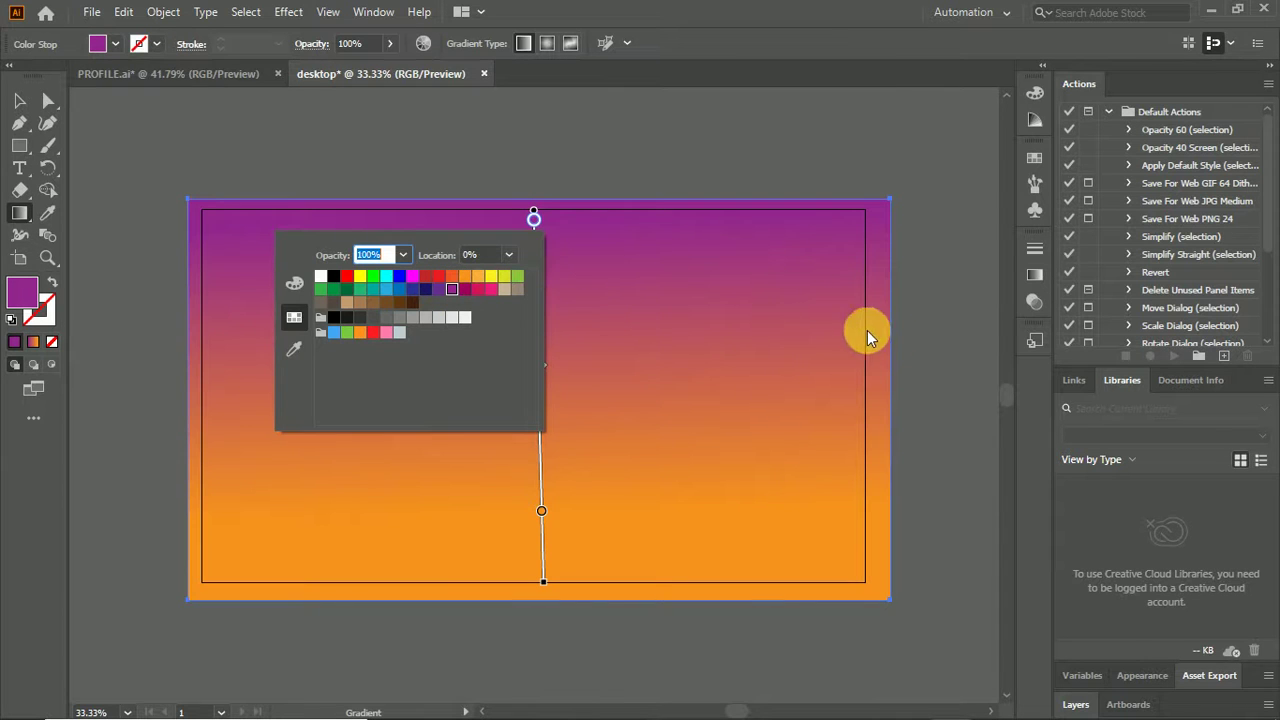
click(901, 339)
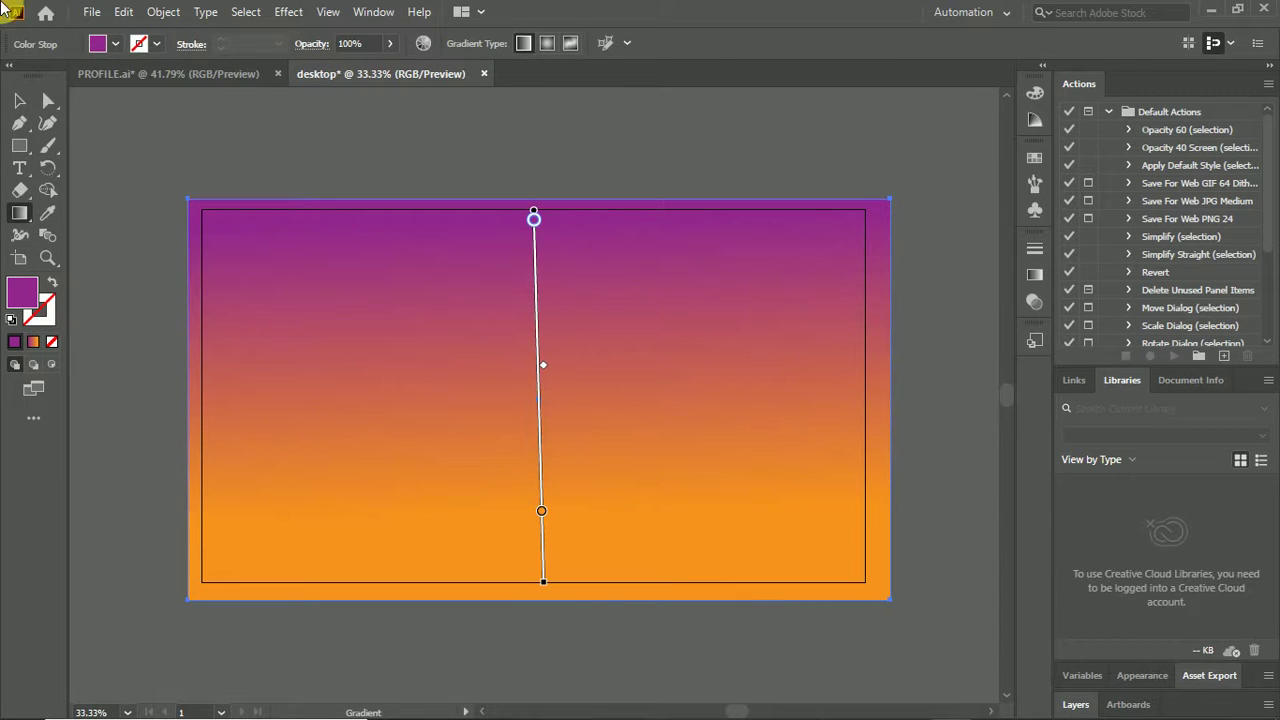
click(19, 100)
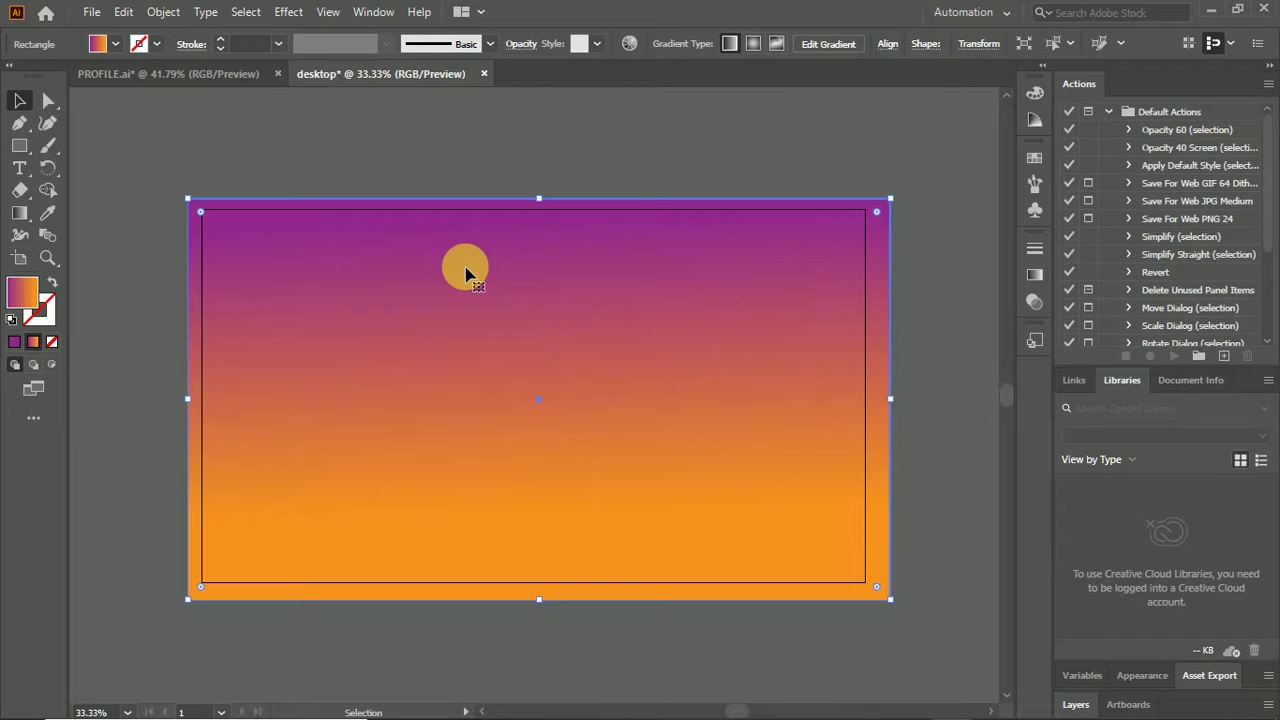
Delete the gradient rectangle and draw a new one covering the artboard.
key(Delete)
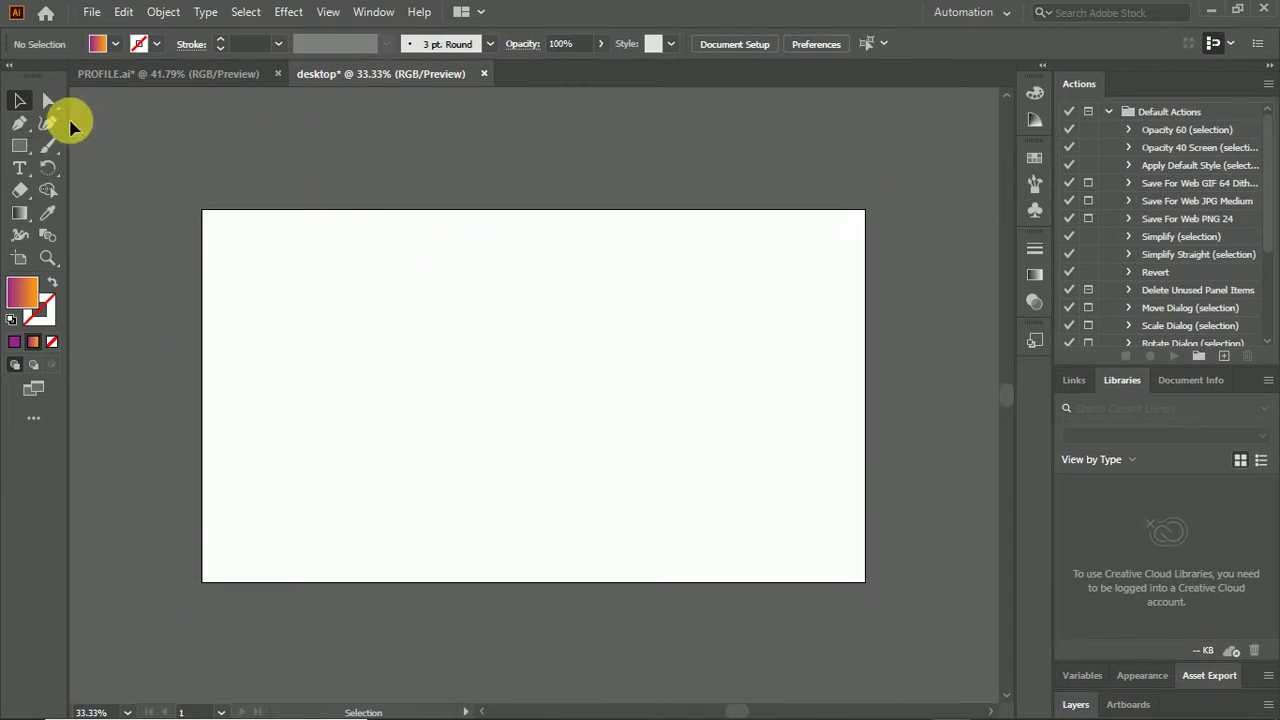
click(17, 148)
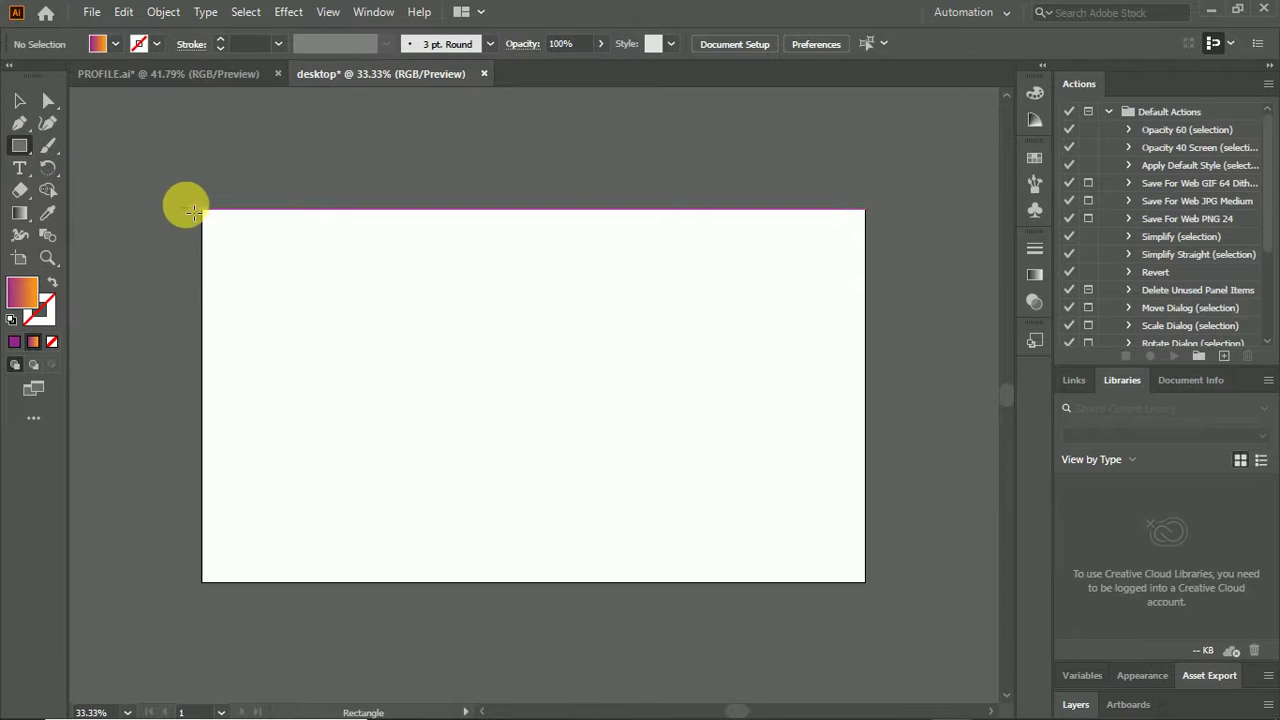
mouse_move(191, 204)
mouse_down()
mouse_move(760, 708)
mouse_move(889, 570)
mouse_up()
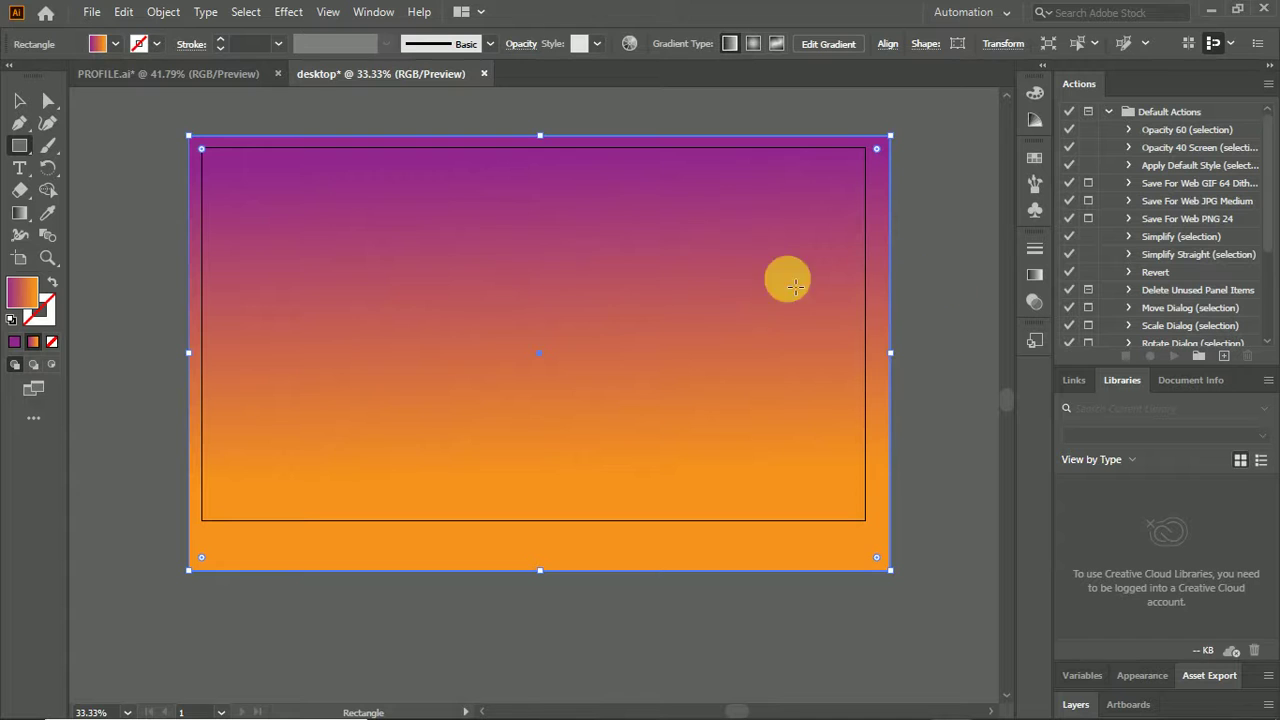
Fill the new rectangle with the white swatch instead of the gradient.
click(14, 342)
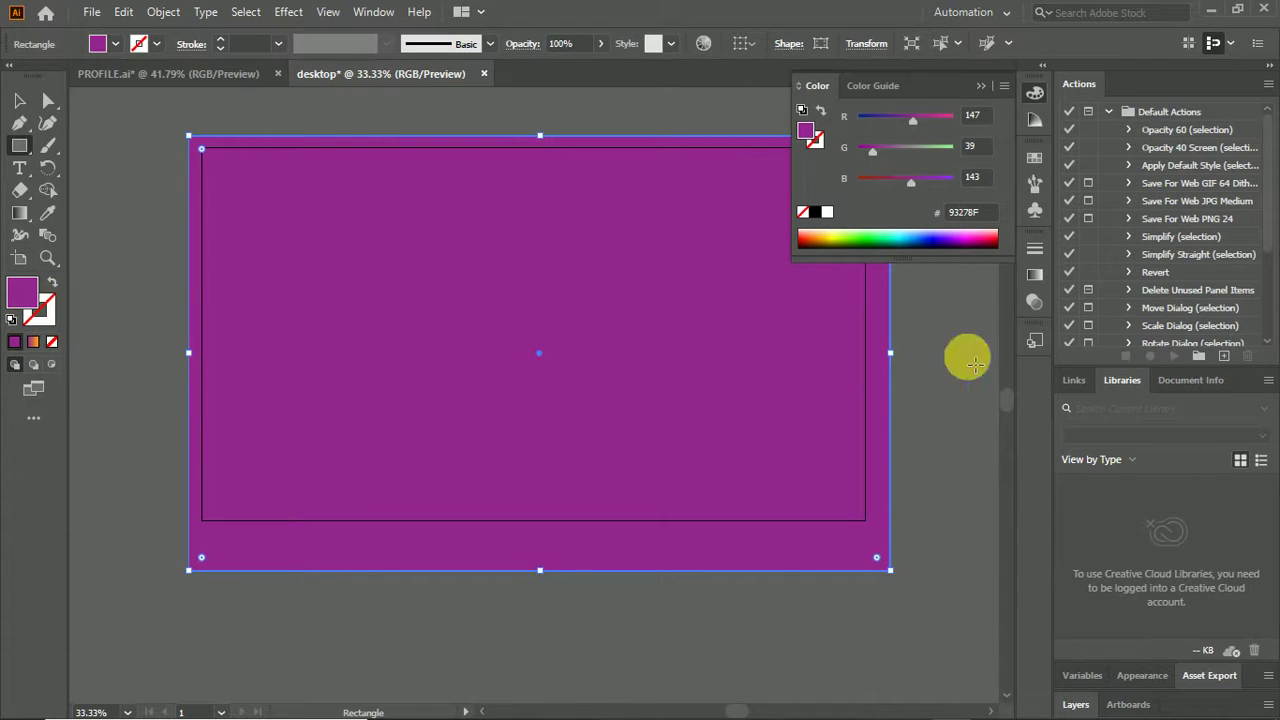
click(980, 87)
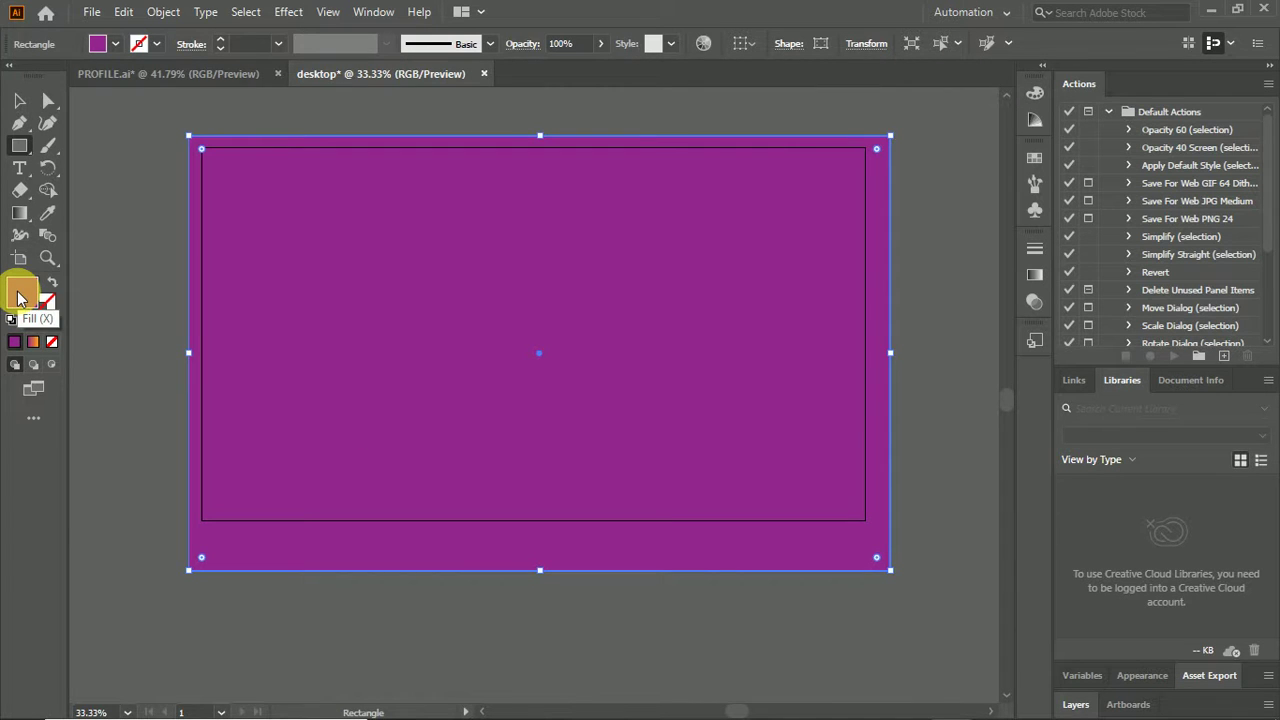
click(1038, 163)
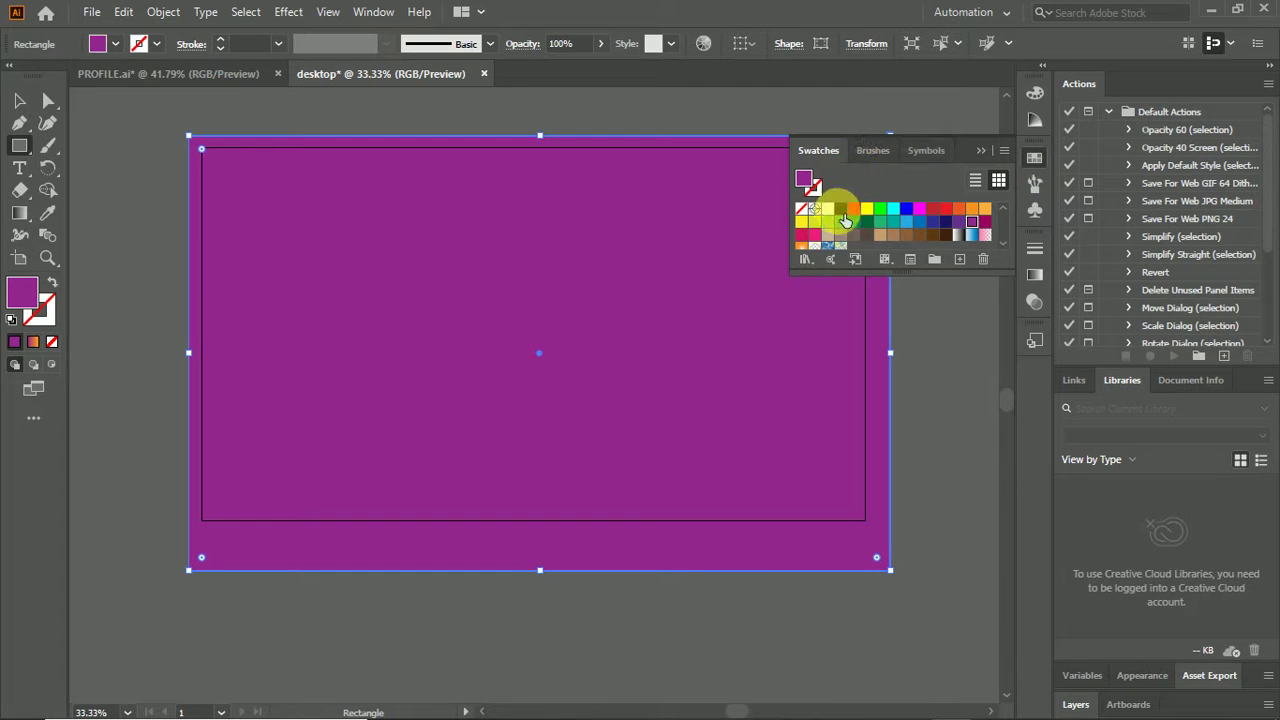
click(828, 210)
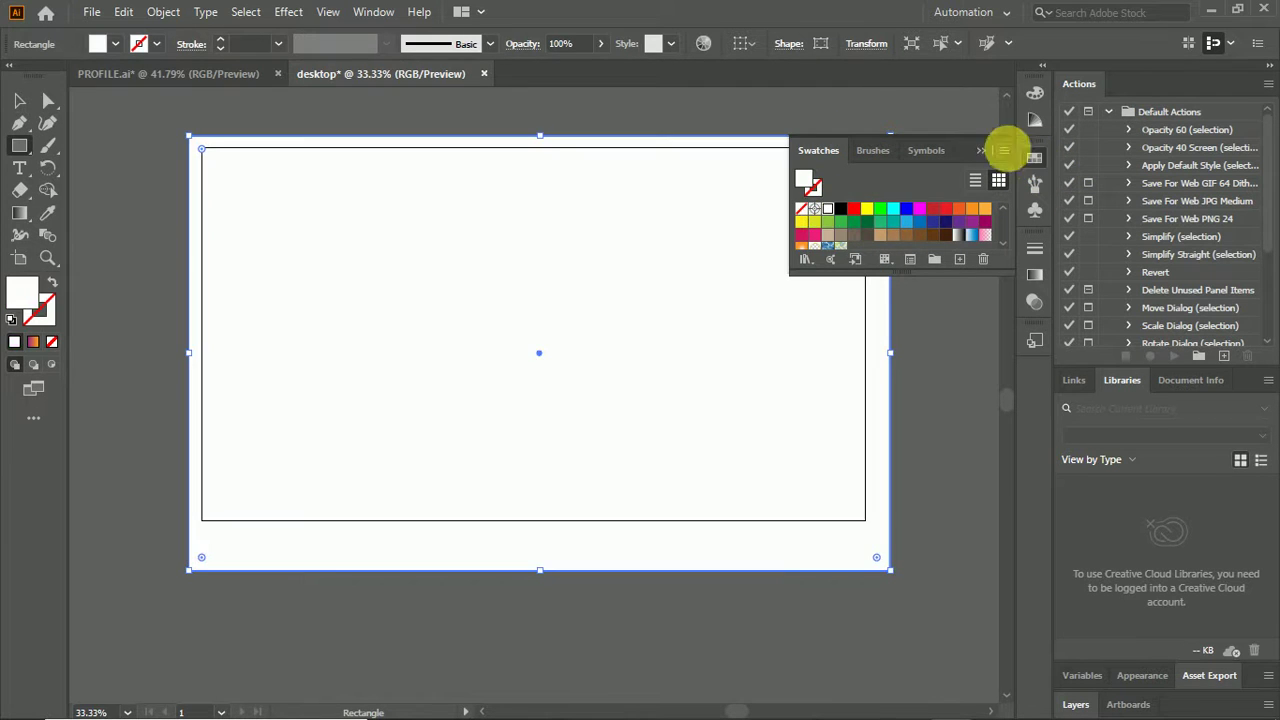
click(985, 152)
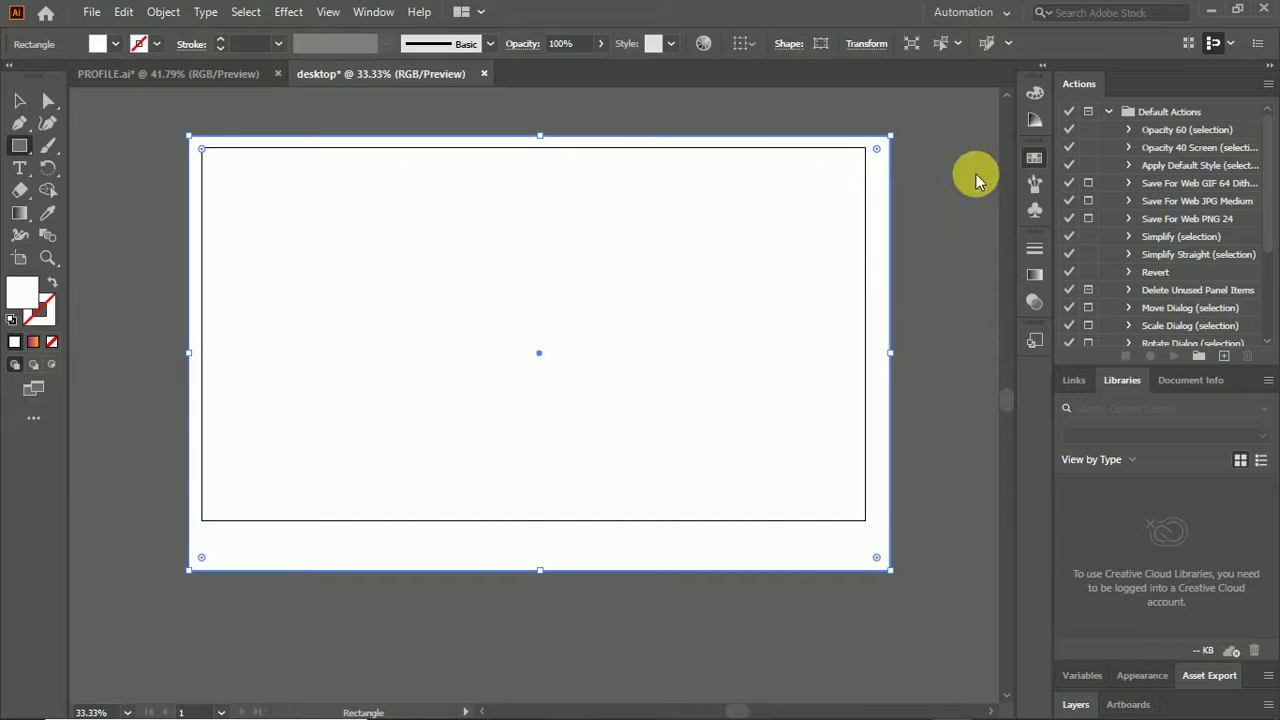
Apply a linear gradient, then change it to a radial purple-to-orange gradient.
click(1035, 277)
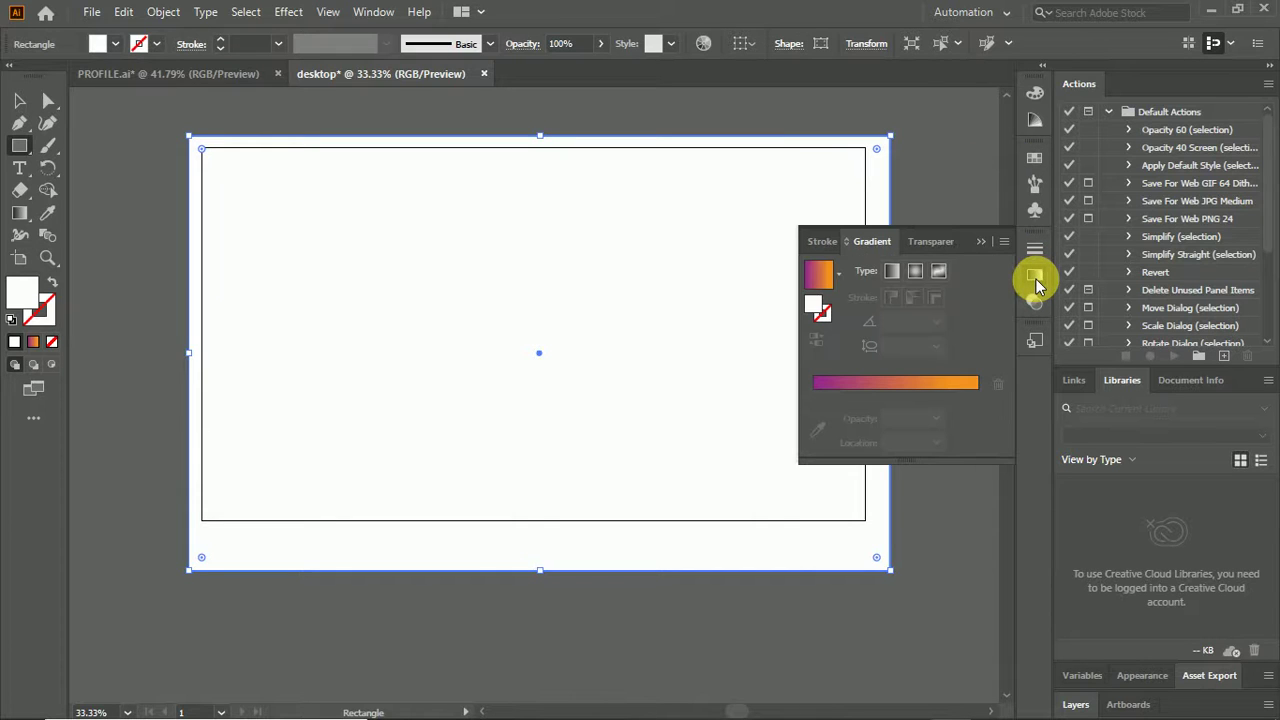
click(888, 277)
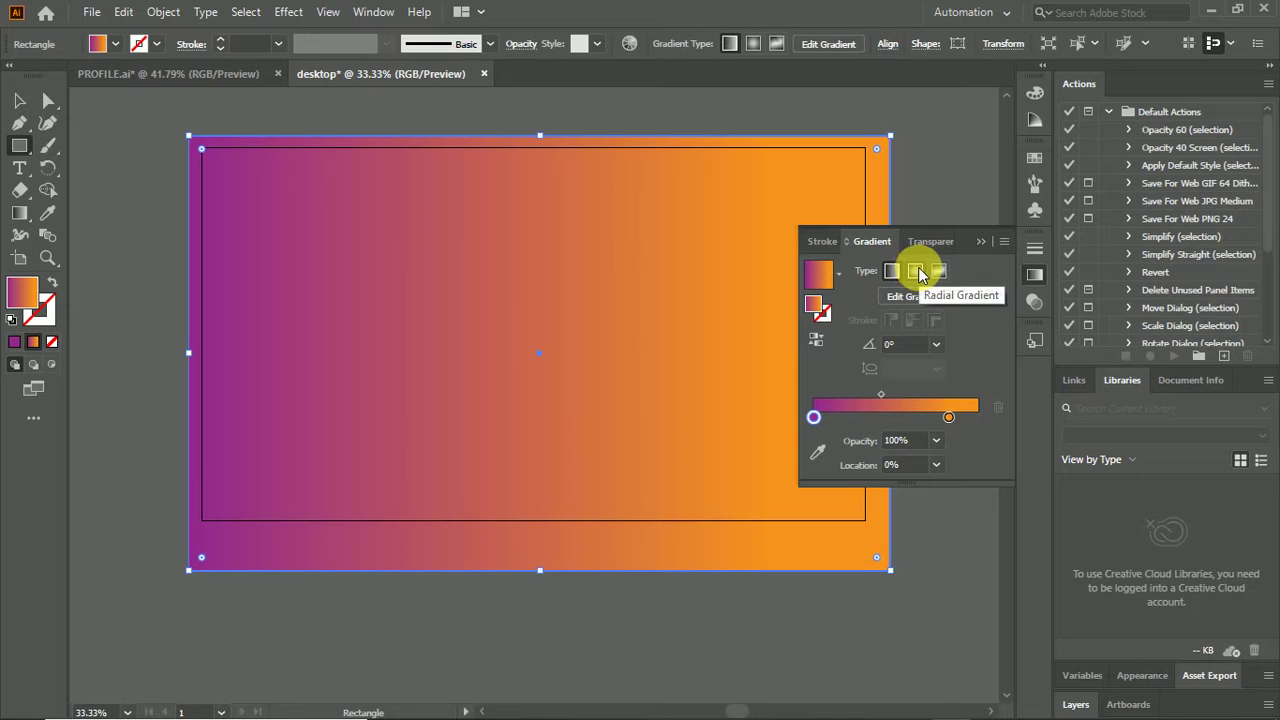
click(916, 272)
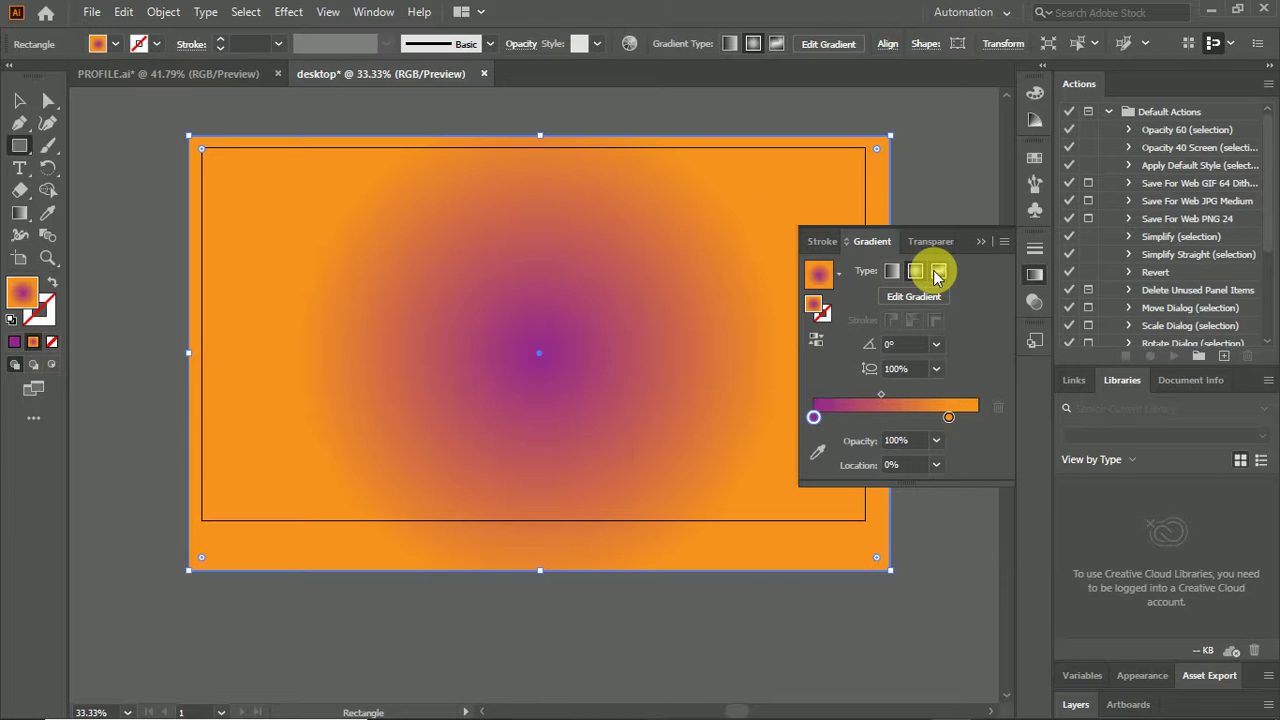
Switch to a freeform gradient and add six colour points across the rectangle.
click(936, 272)
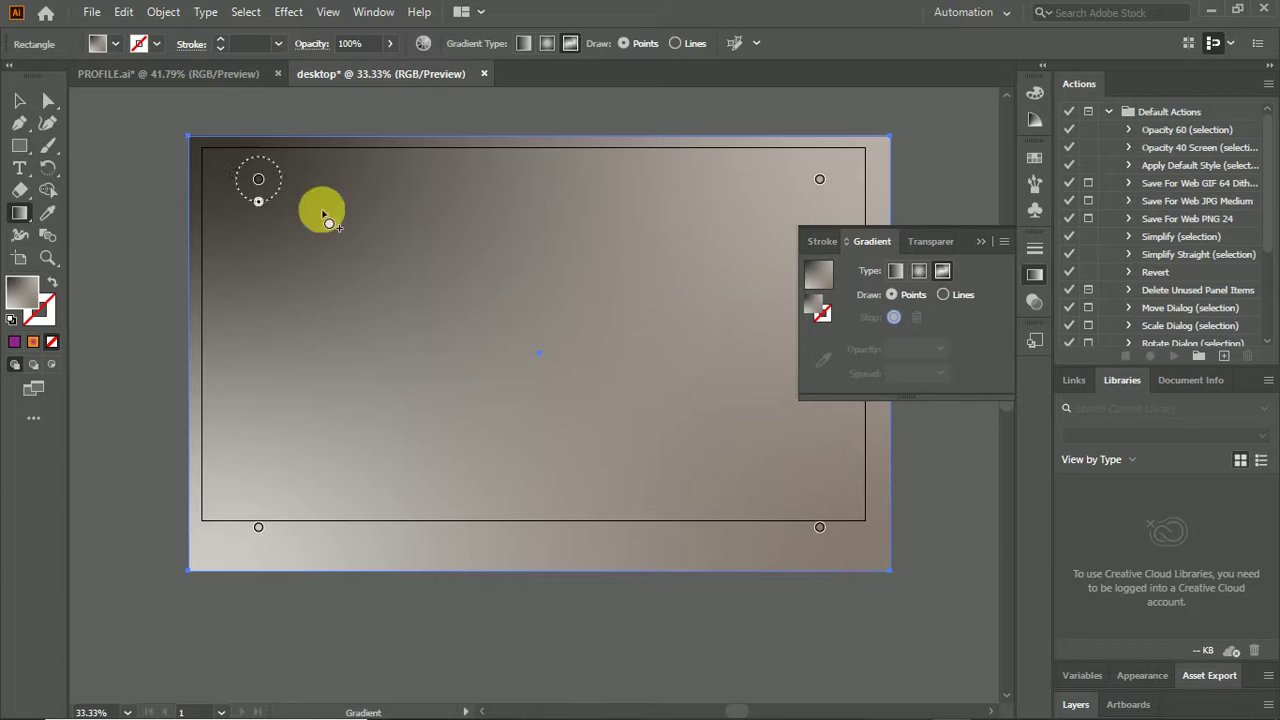
click(426, 248)
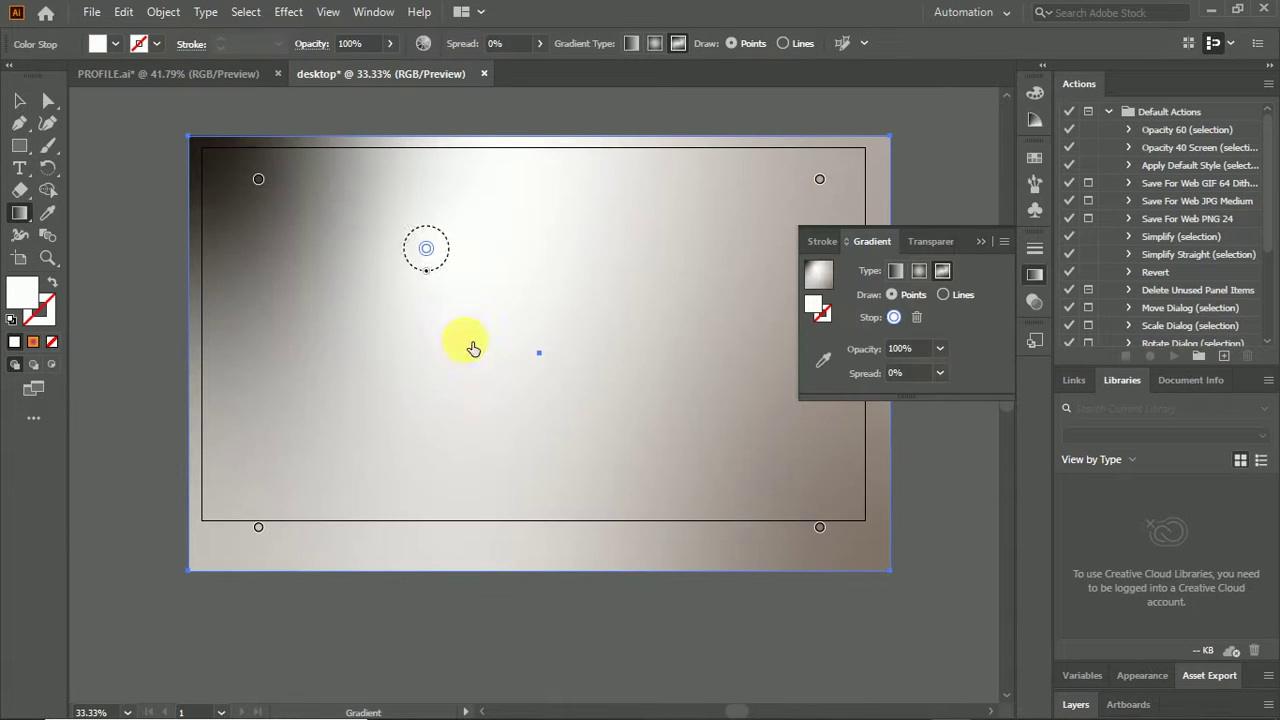
click(538, 352)
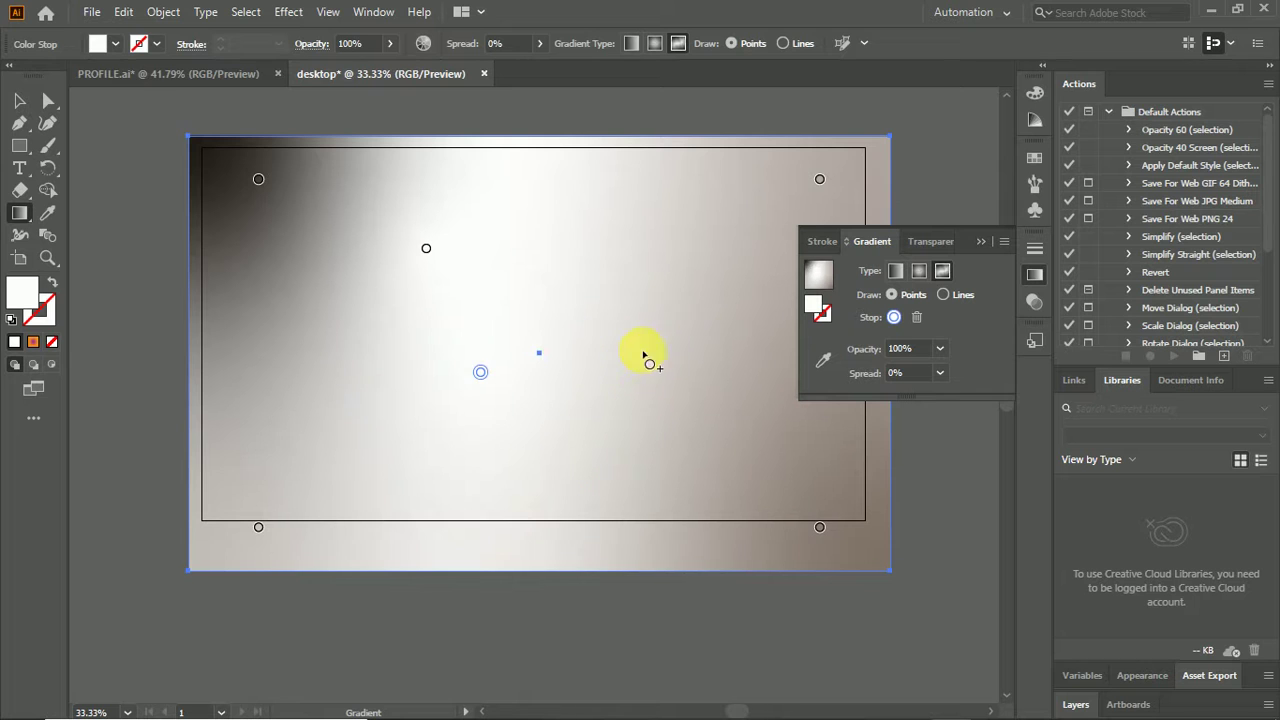
click(664, 279)
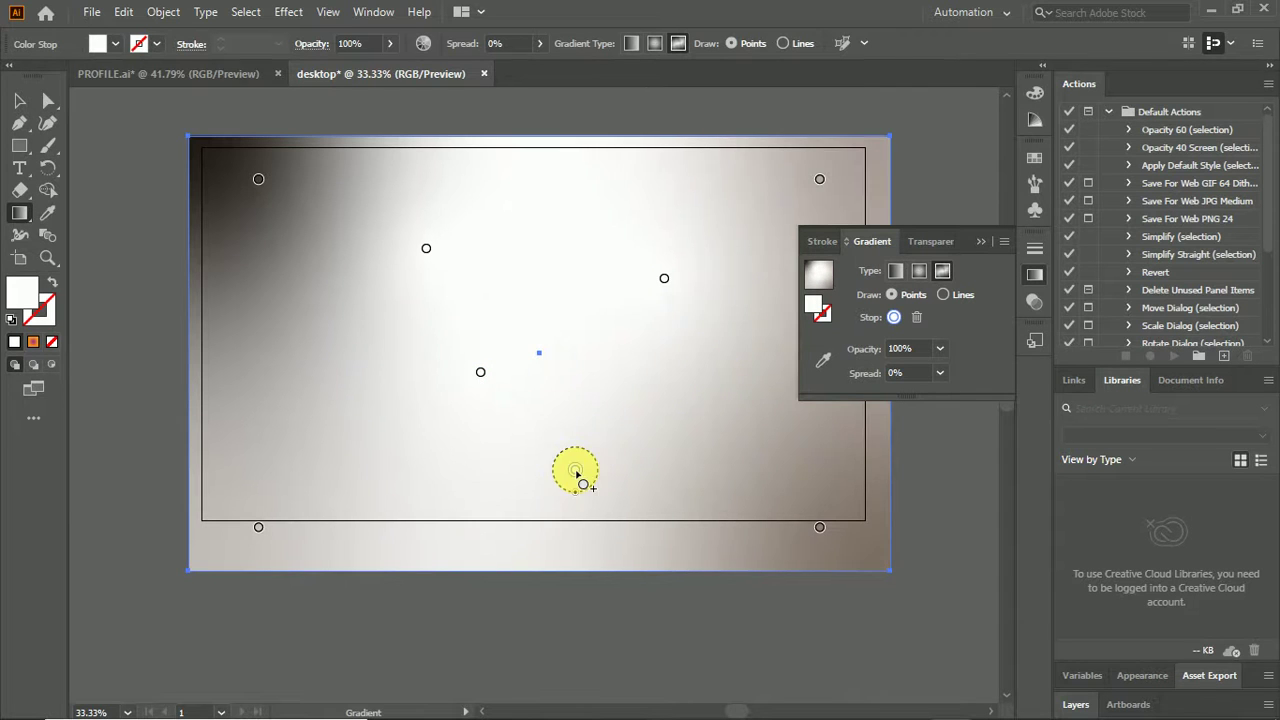
click(235, 410)
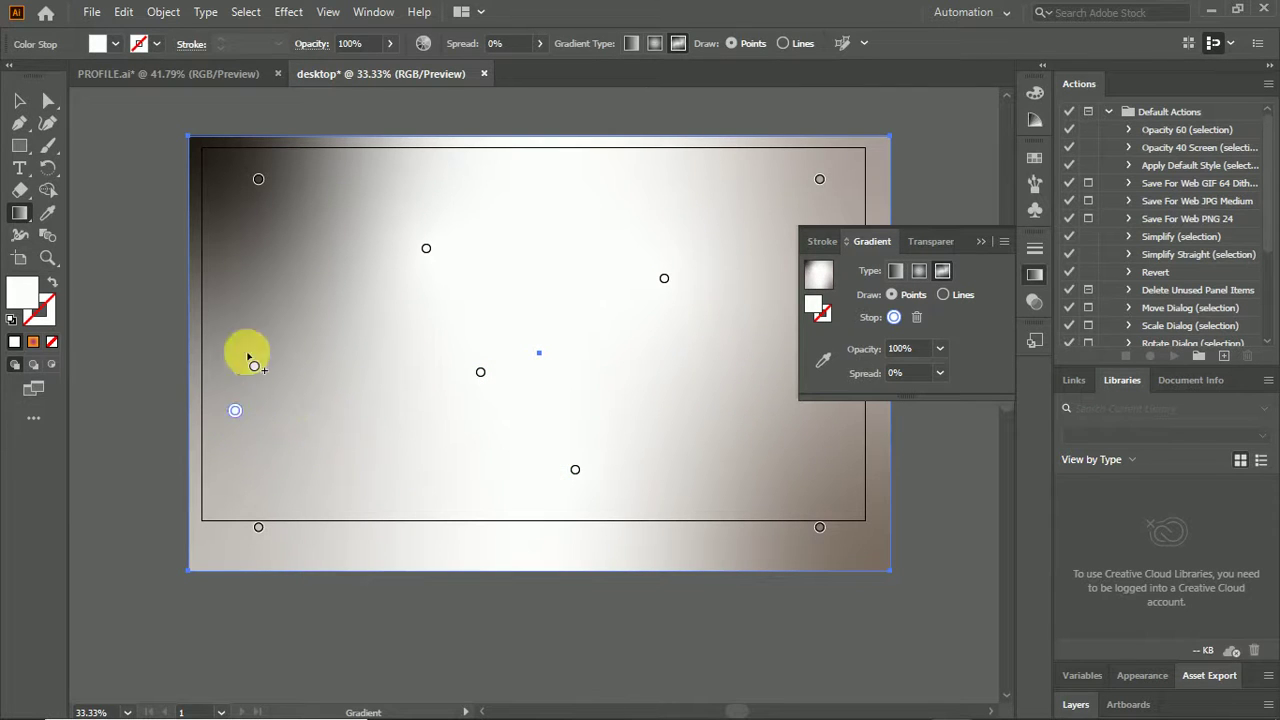
click(250, 300)
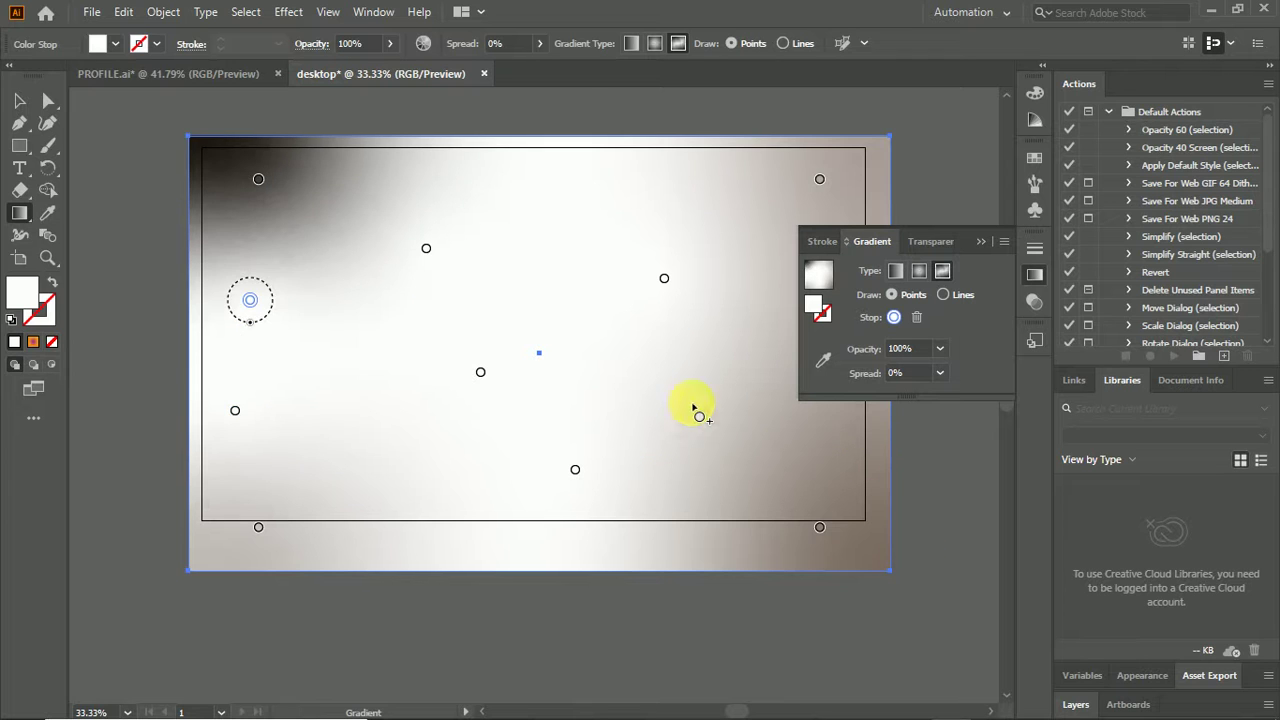
click(753, 429)
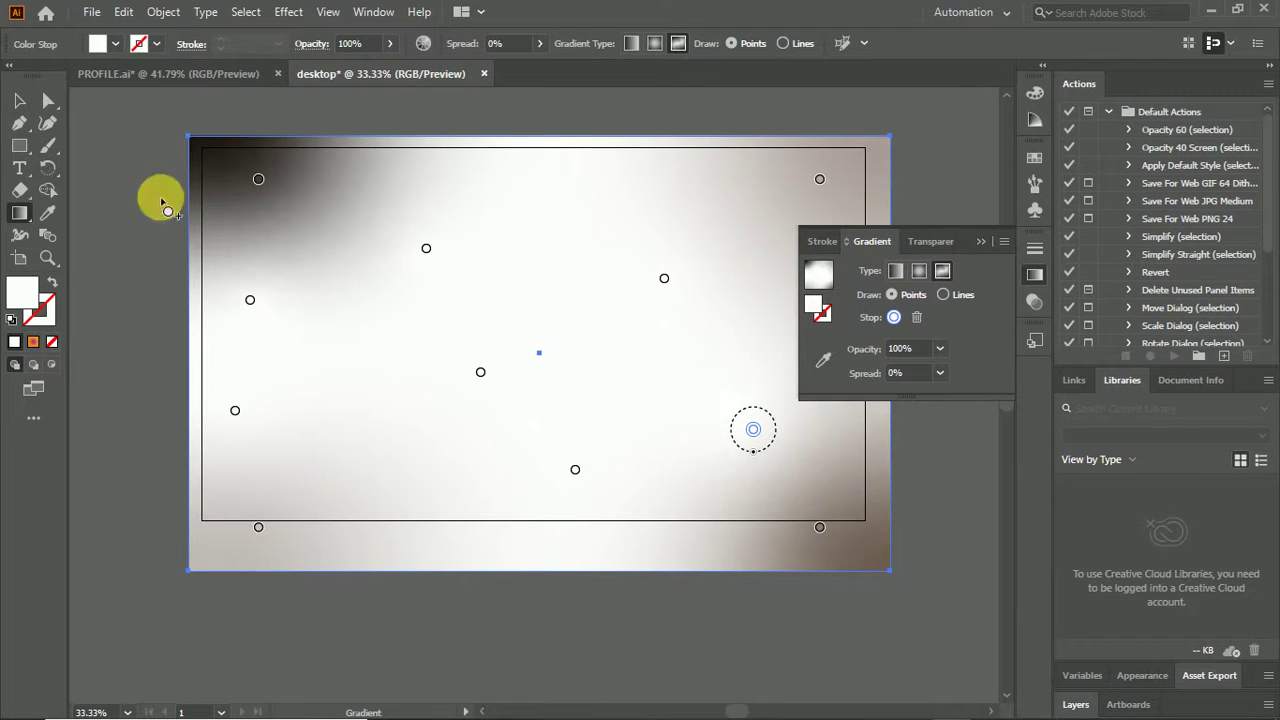
click(19, 98)
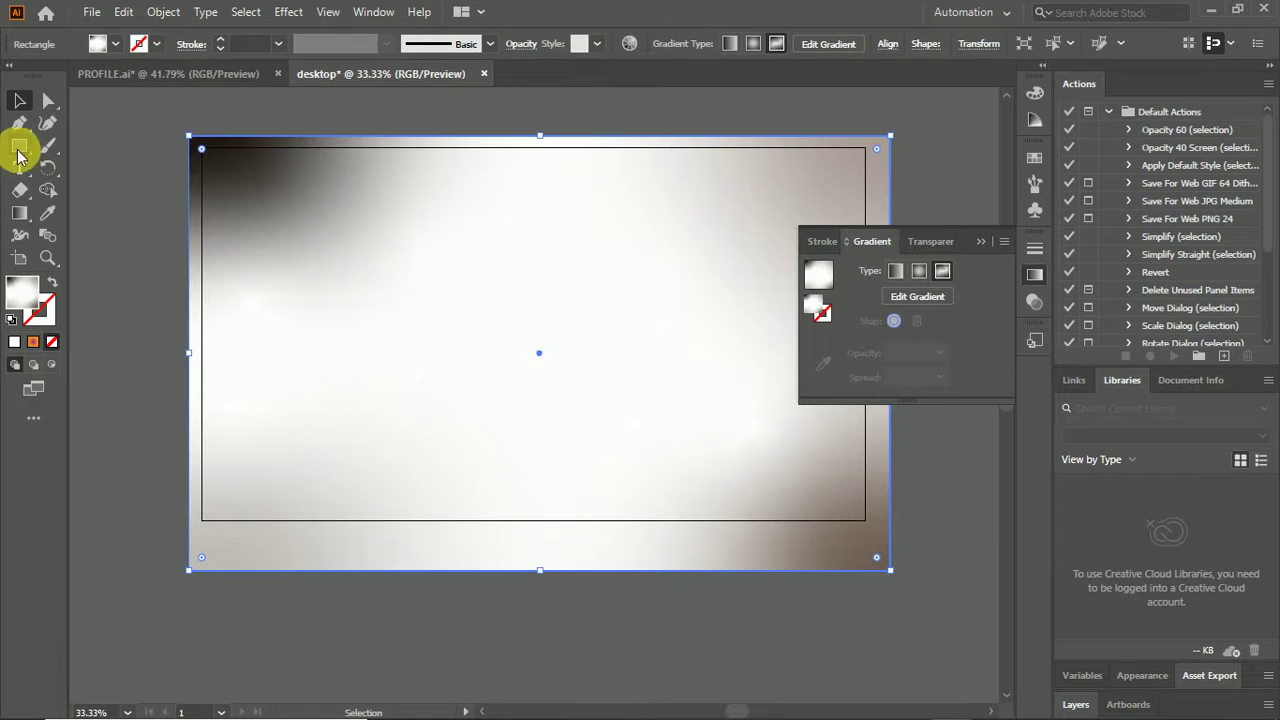
Undo the last added freeform colour stop via Edit > Undo New Color Stop.
click(945, 271)
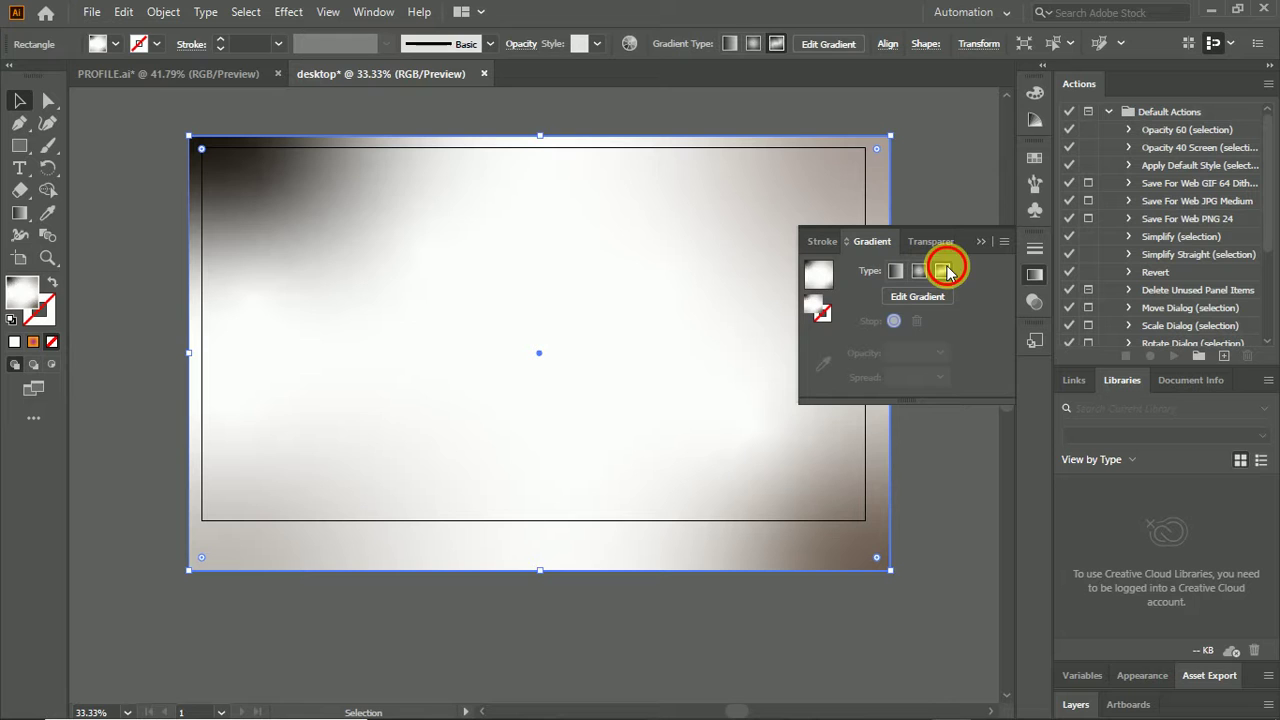
click(892, 323)
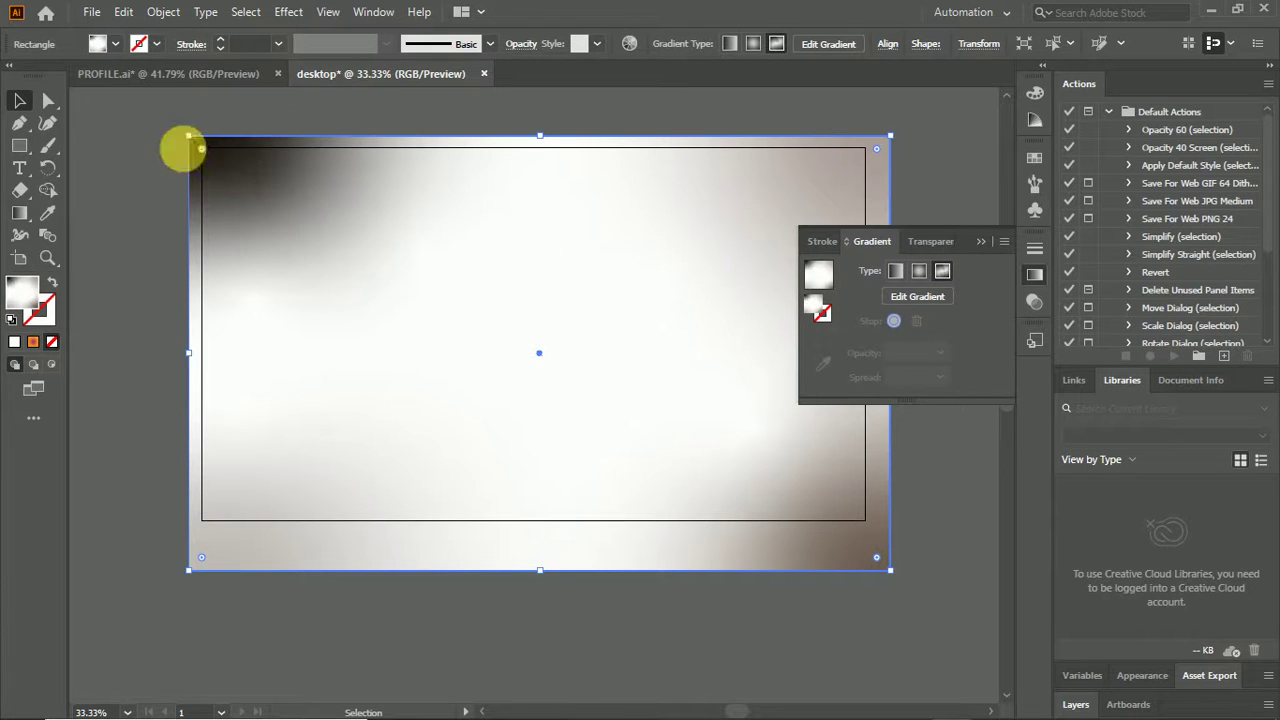
click(130, 13)
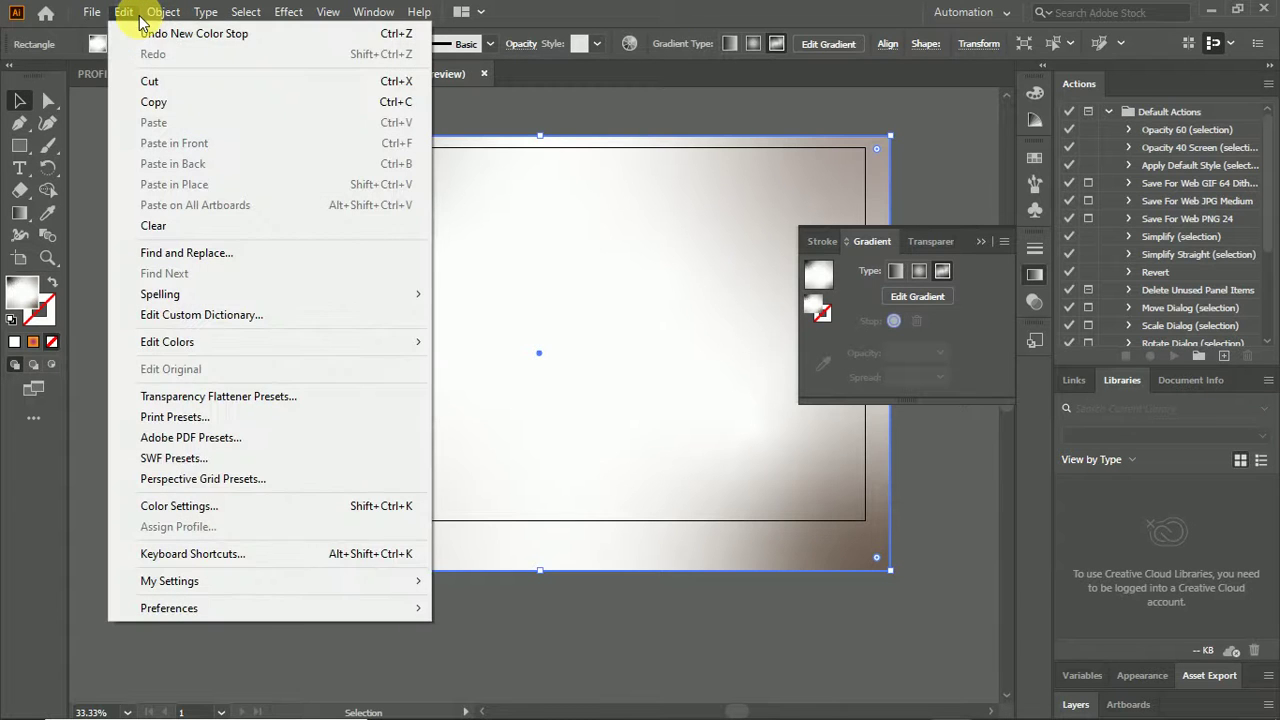
click(142, 33)
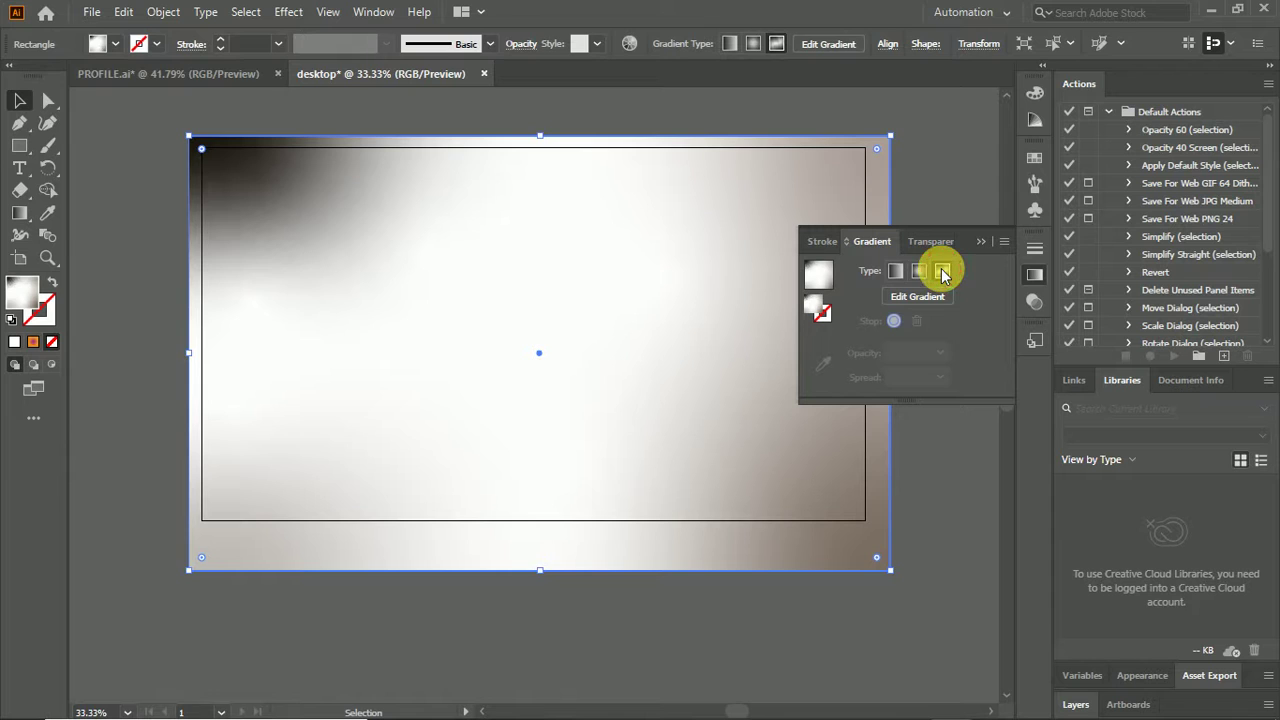
Delete the gradient rectangle and draw a new white rectangle from the artboard's top-left corner.
click(22, 148)
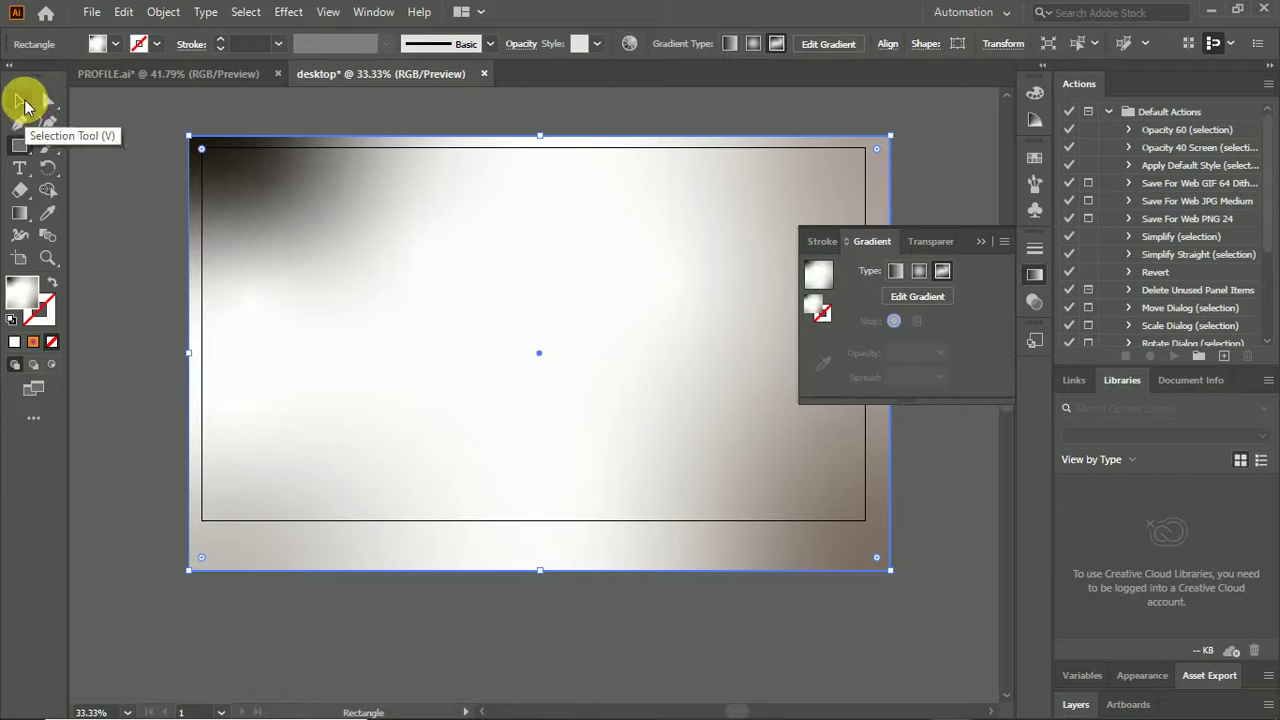
click(249, 187)
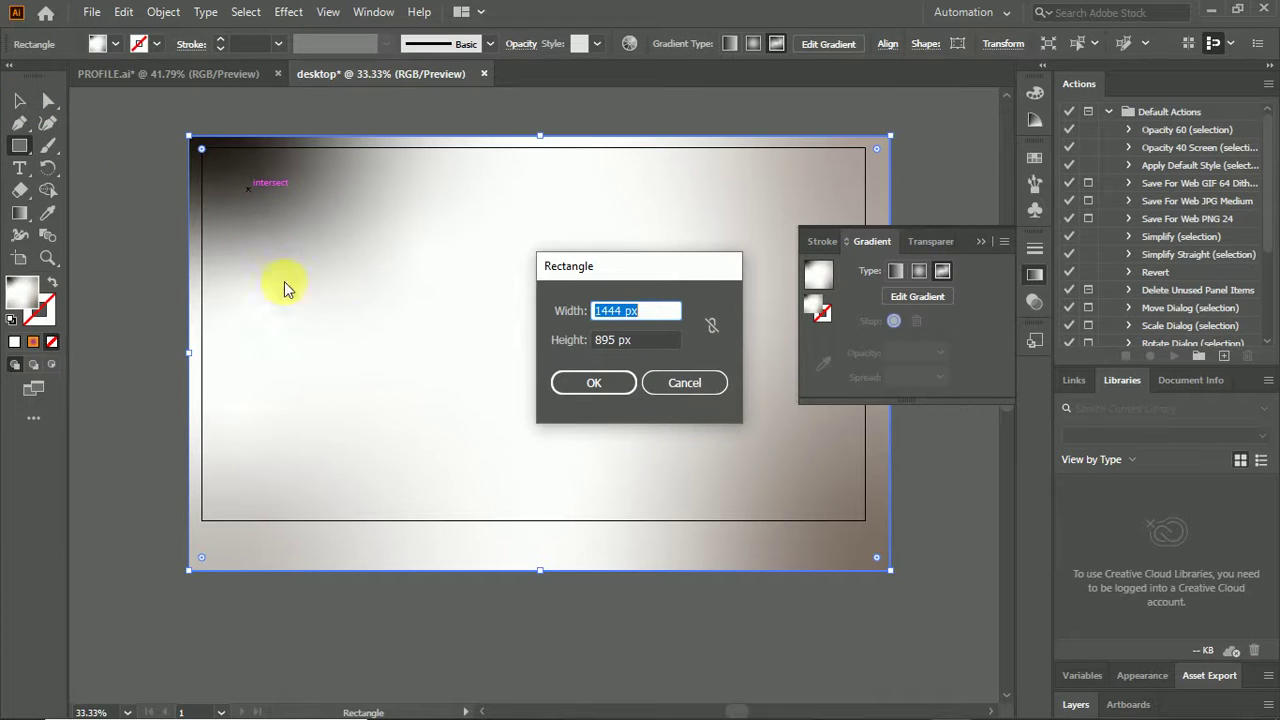
click(668, 384)
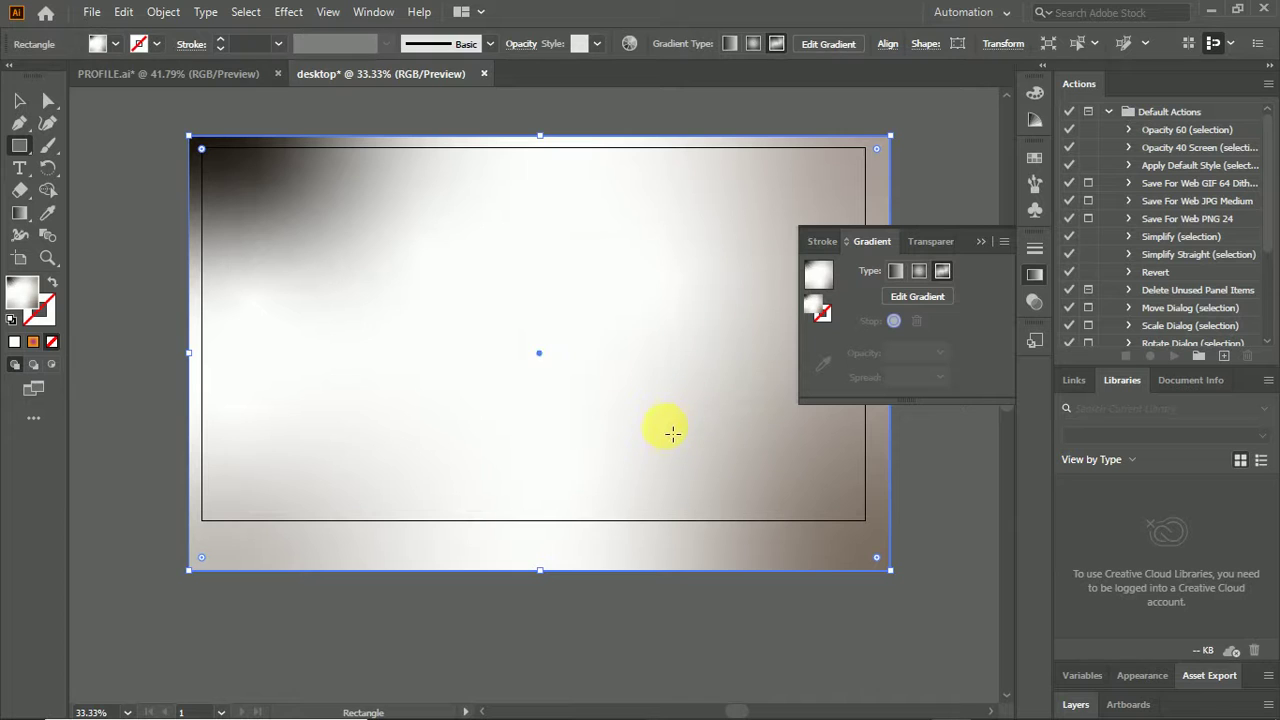
key(Delete)
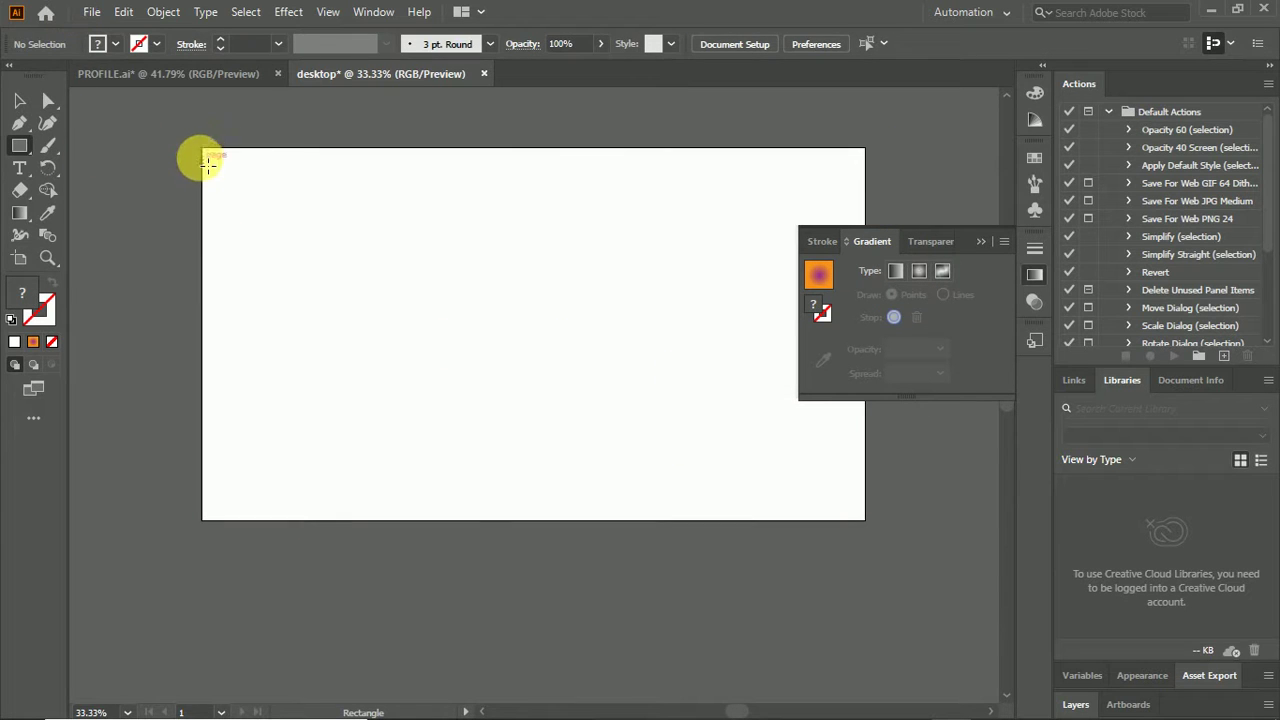
mouse_move(202, 148)
mouse_down()
mouse_move(767, 613)
mouse_move(881, 540)
mouse_move(873, 531)
mouse_up()
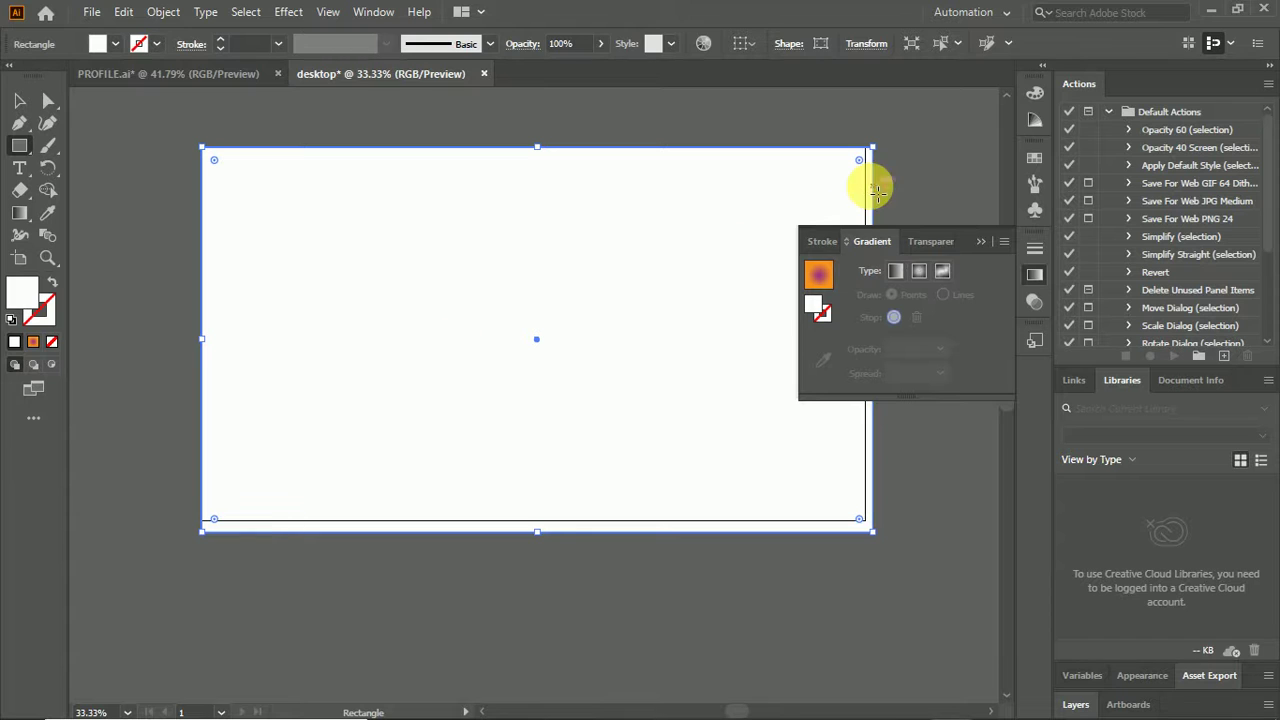
Give the new rectangle a freeform gradient with five colour points.
click(940, 272)
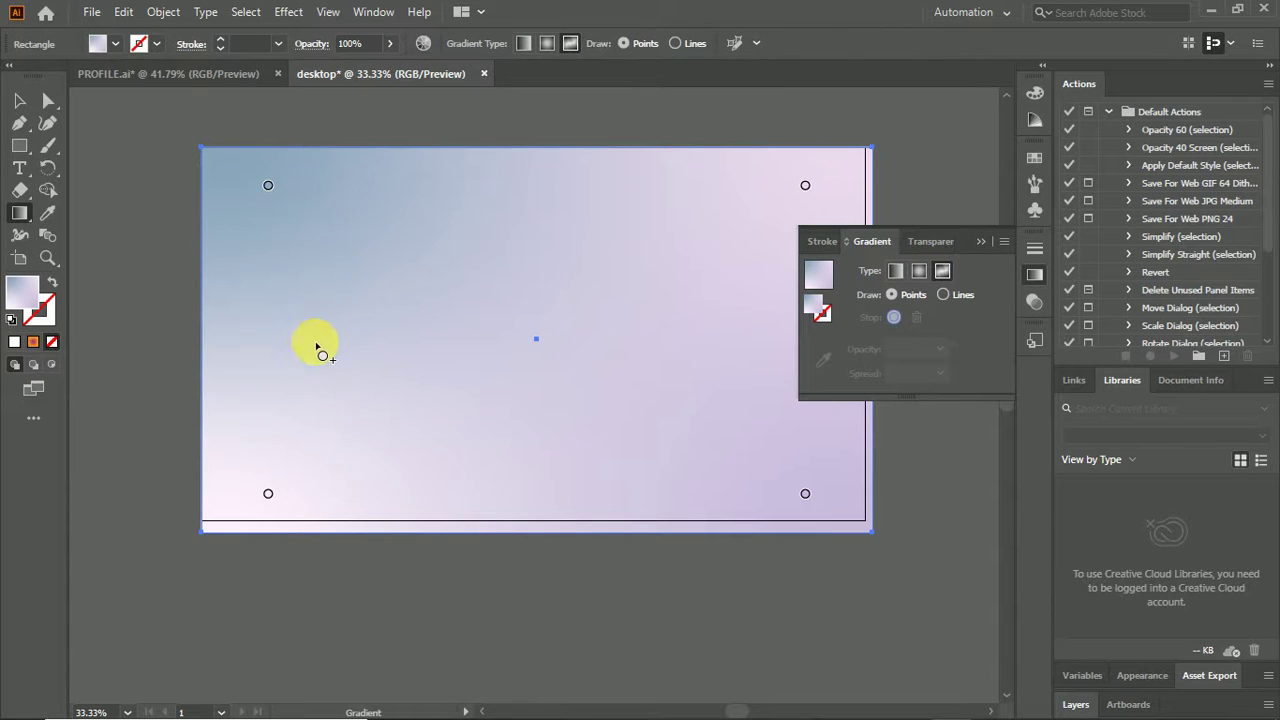
click(314, 342)
click(564, 260)
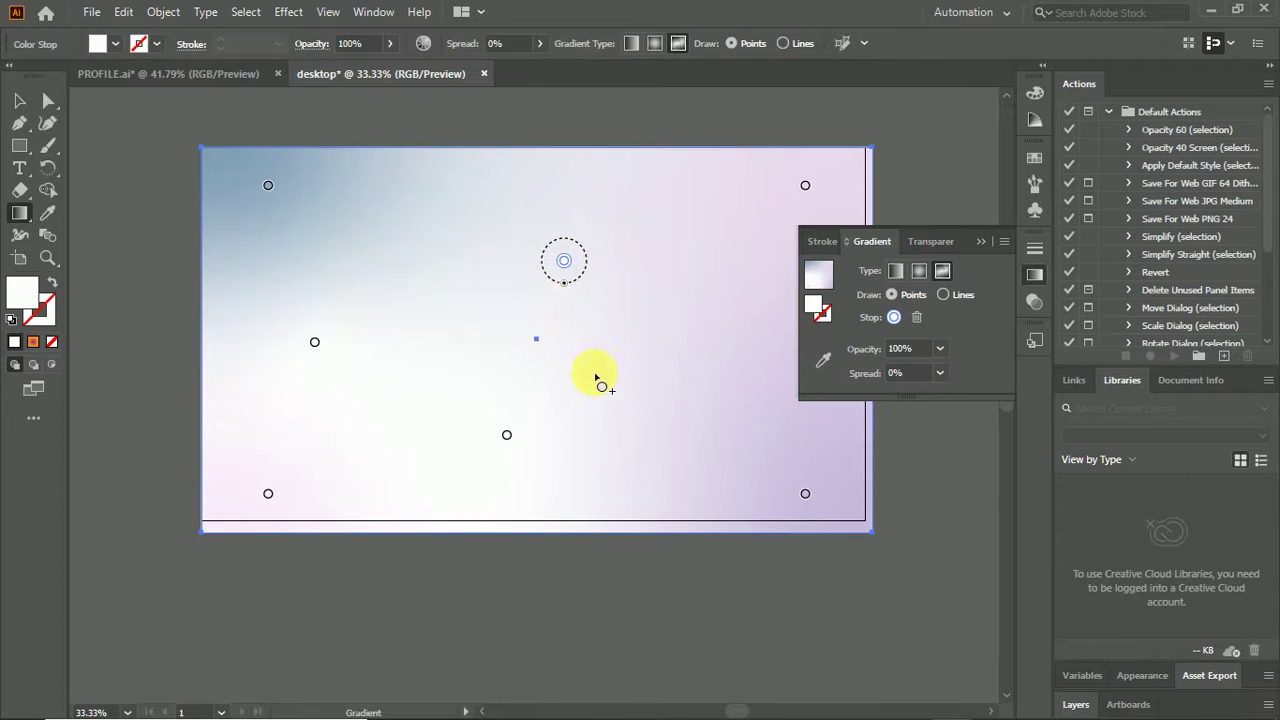
click(664, 404)
click(693, 275)
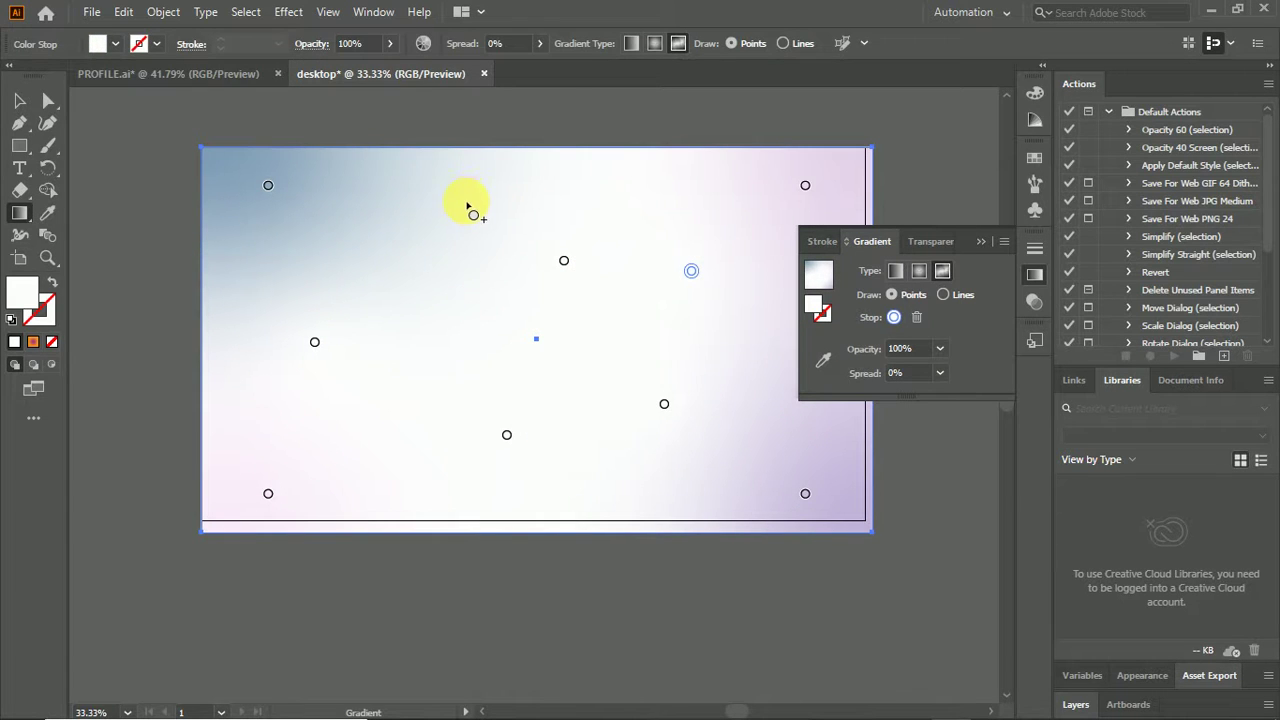
click(467, 203)
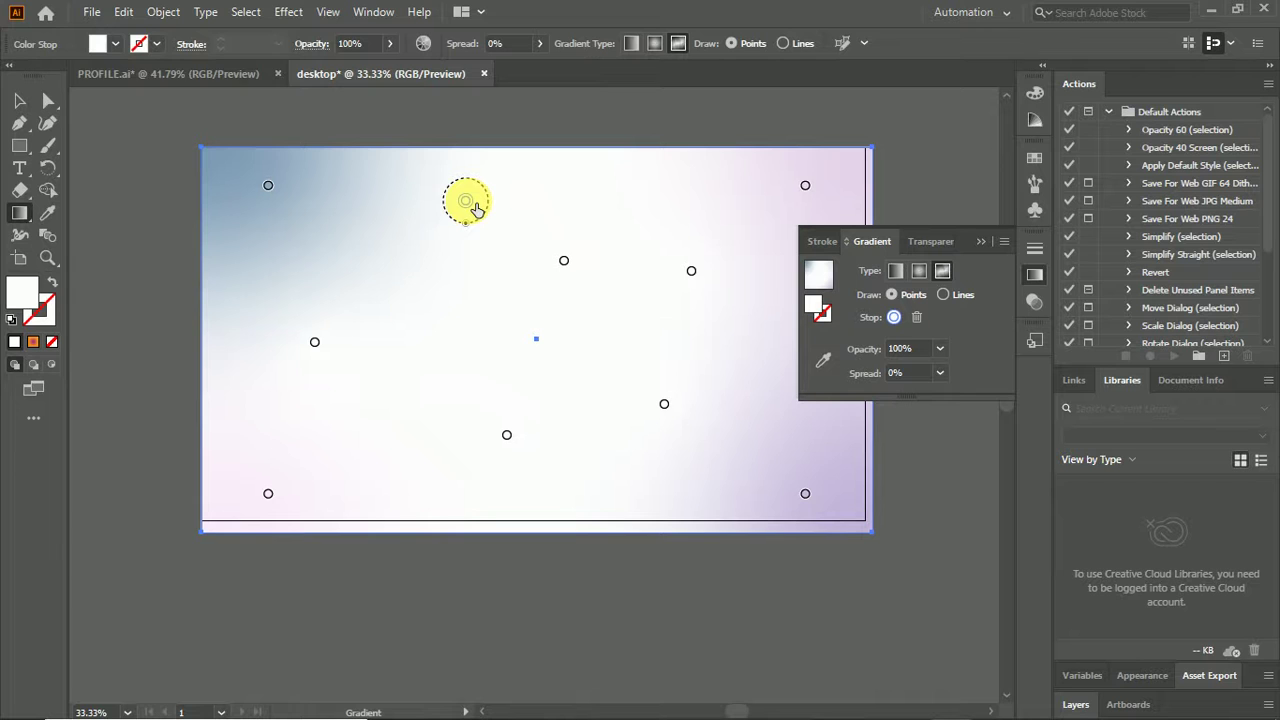
Make the top point magenta and the upper-right point blue.
double_click(466, 202)
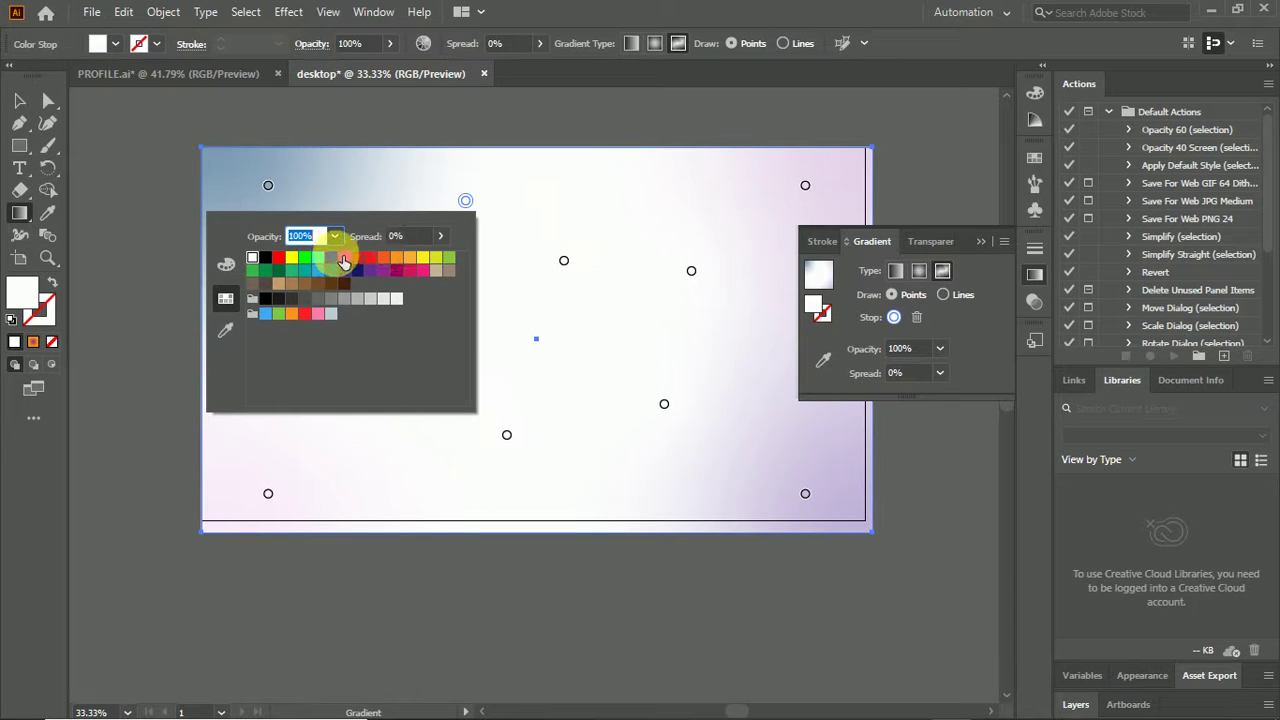
click(344, 258)
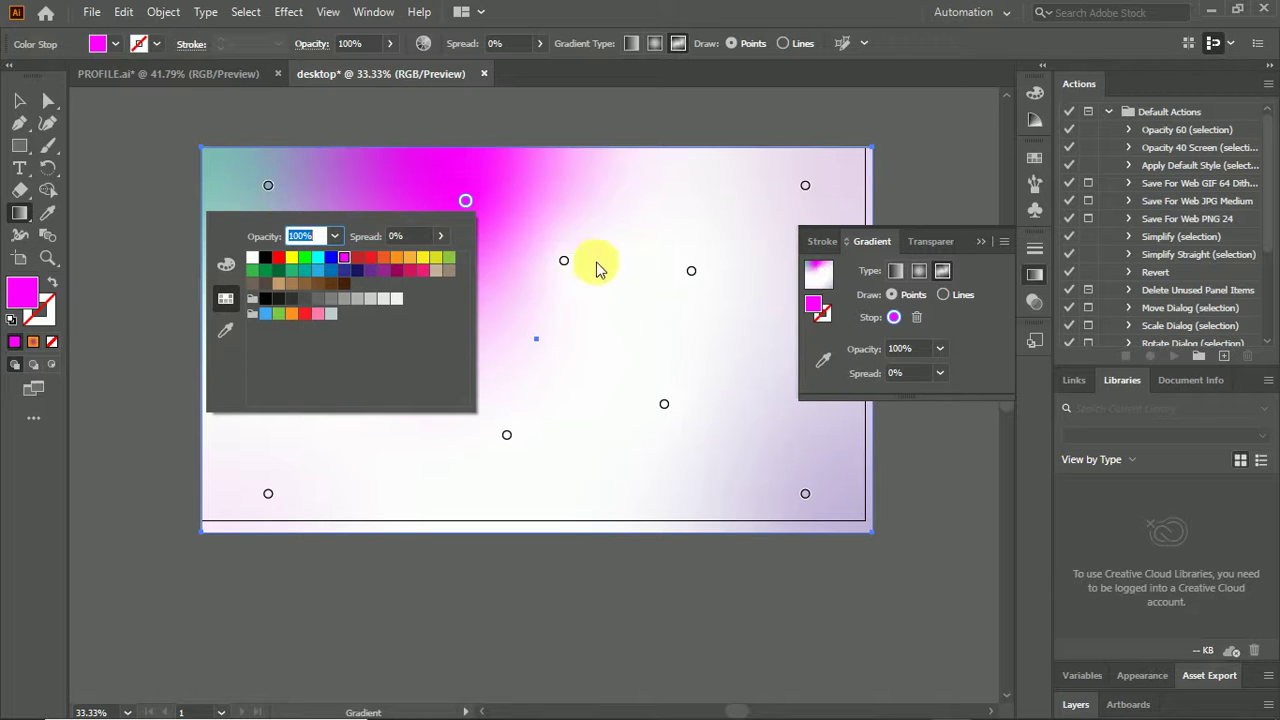
double_click(691, 272)
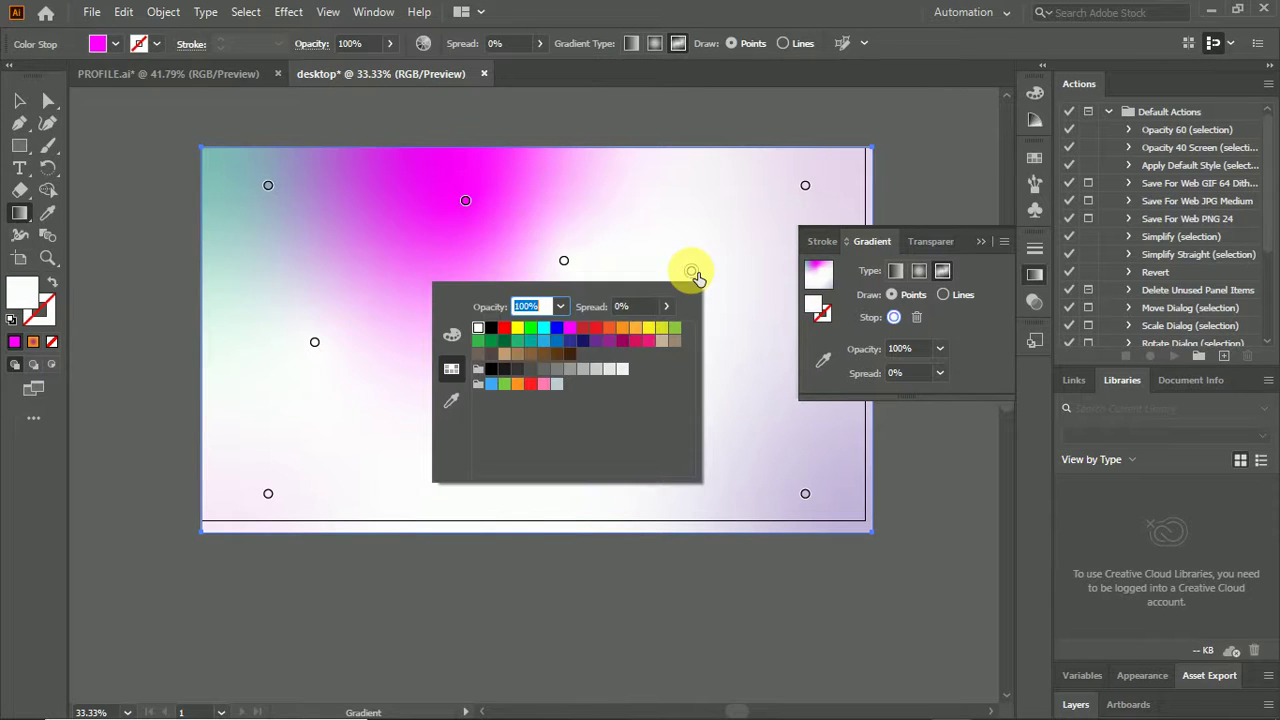
click(557, 340)
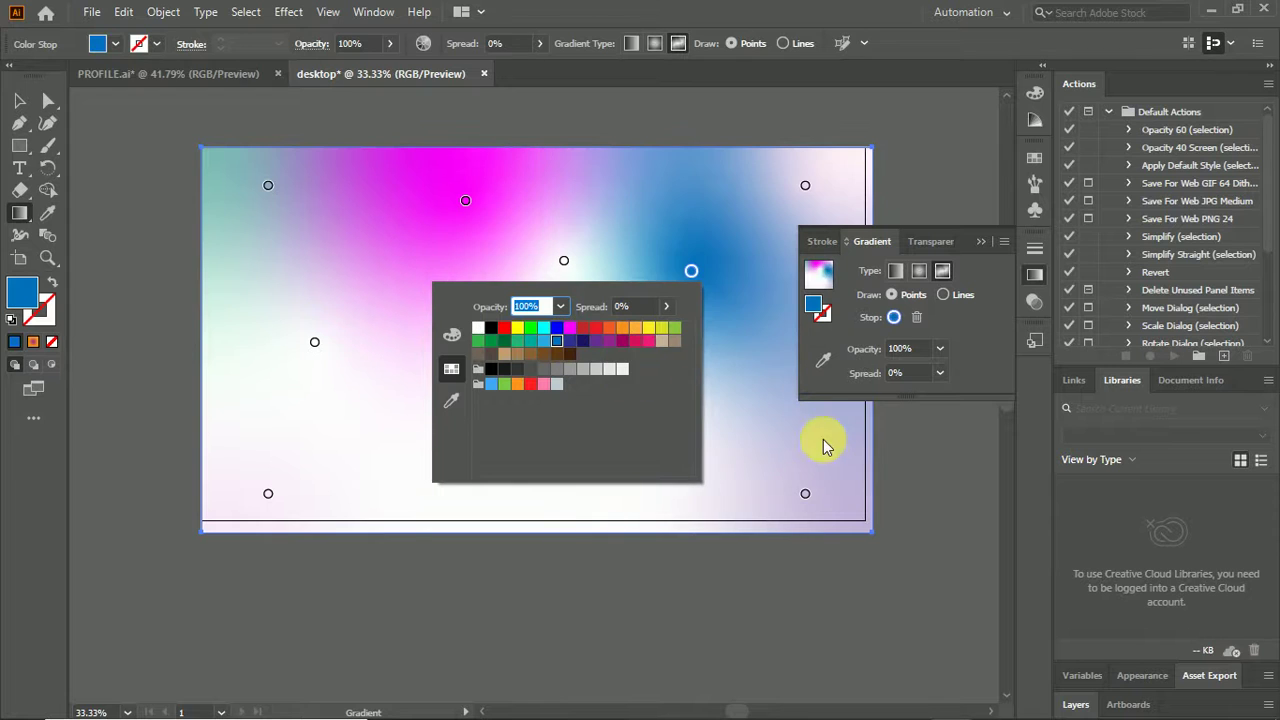
Make the bottom-right and lower-middle points magenta.
click(806, 493)
double_click(806, 493)
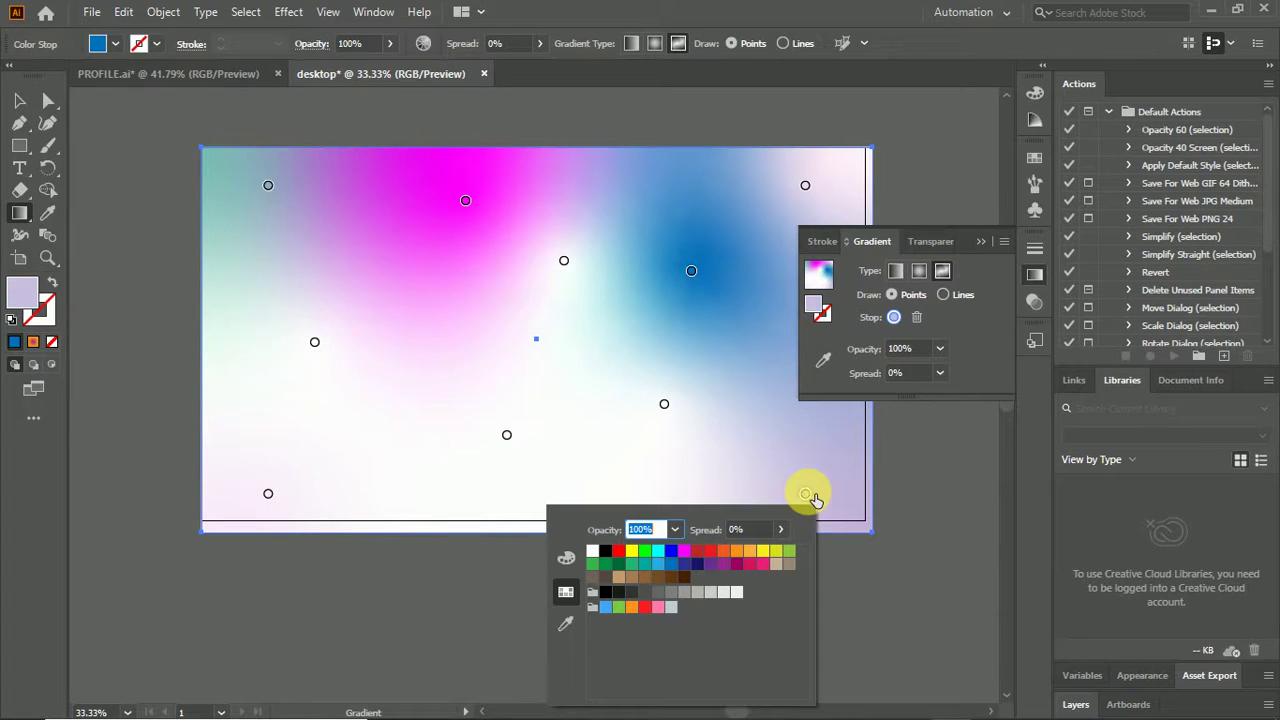
click(685, 551)
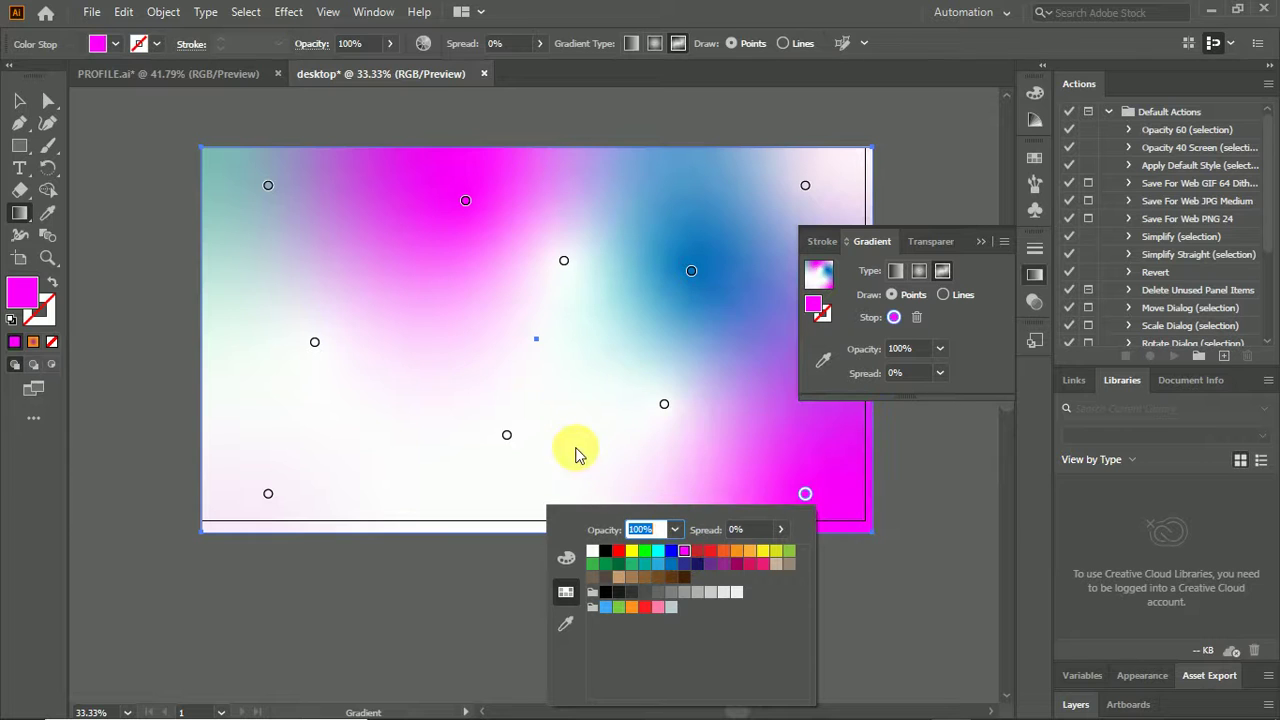
click(508, 437)
click(508, 437)
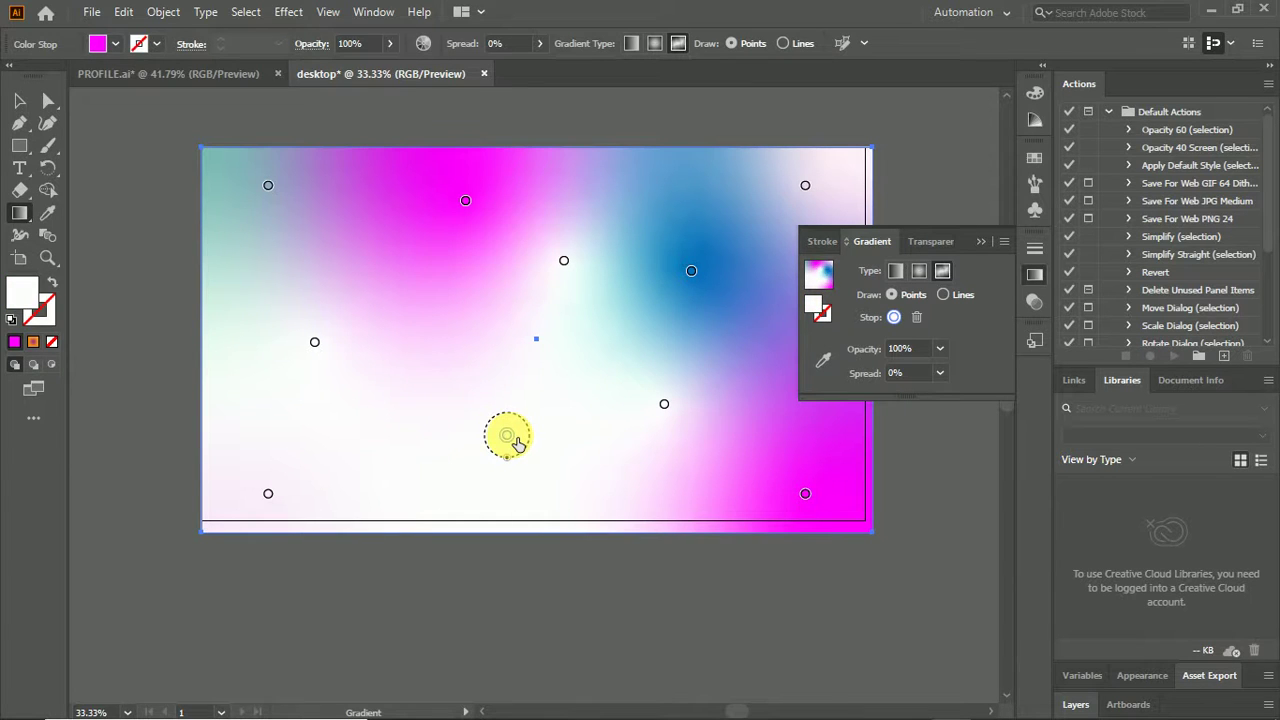
double_click(508, 437)
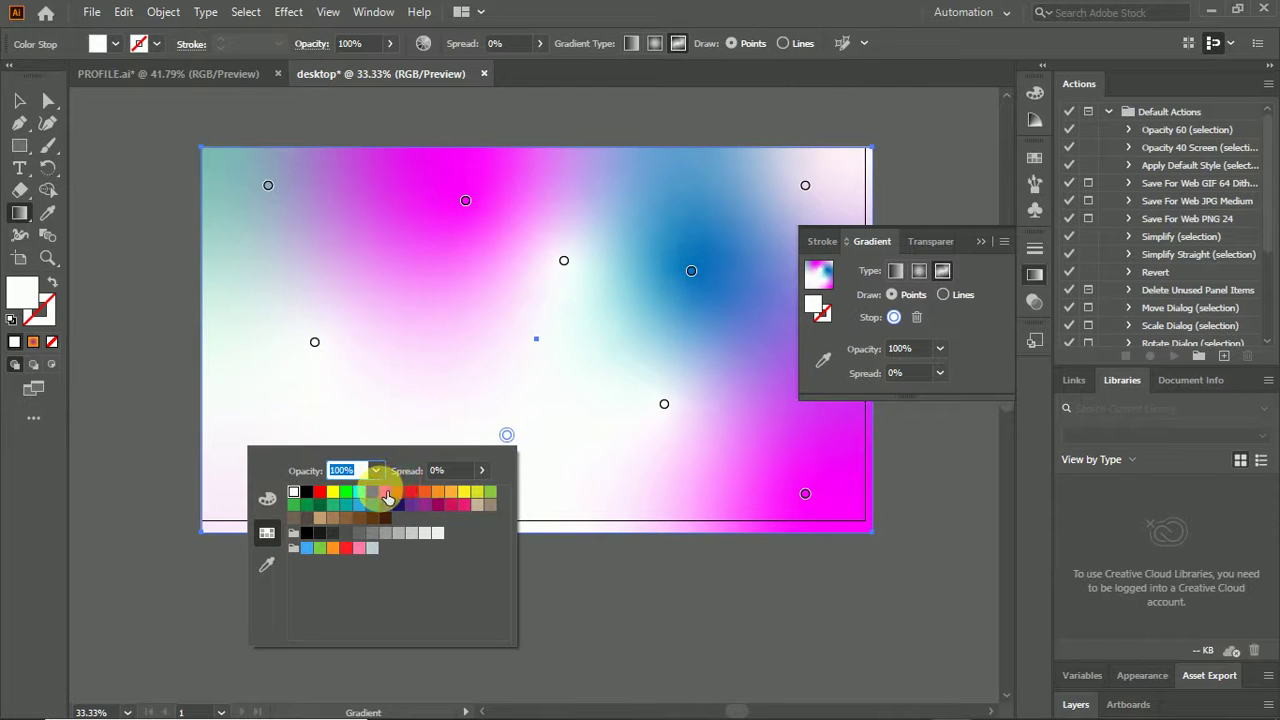
click(385, 491)
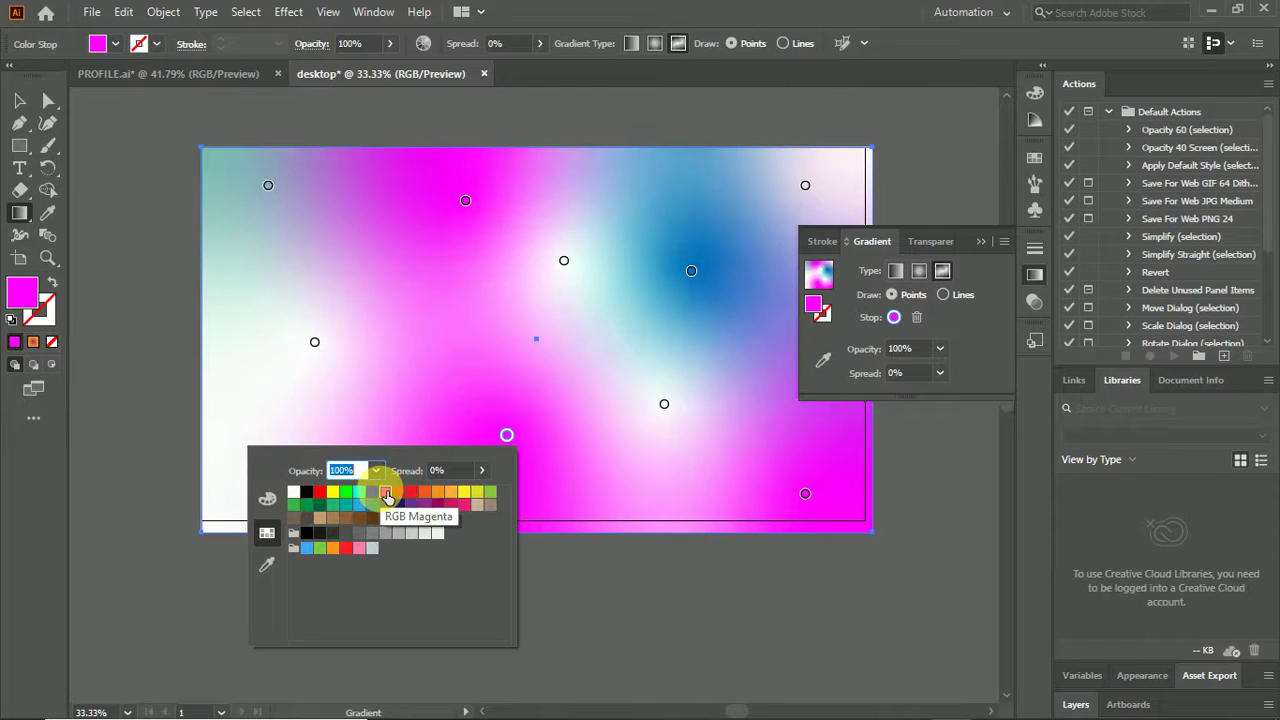
Make the left point orange, and move another point right of centre and make it orange.
click(314, 342)
double_click(314, 342)
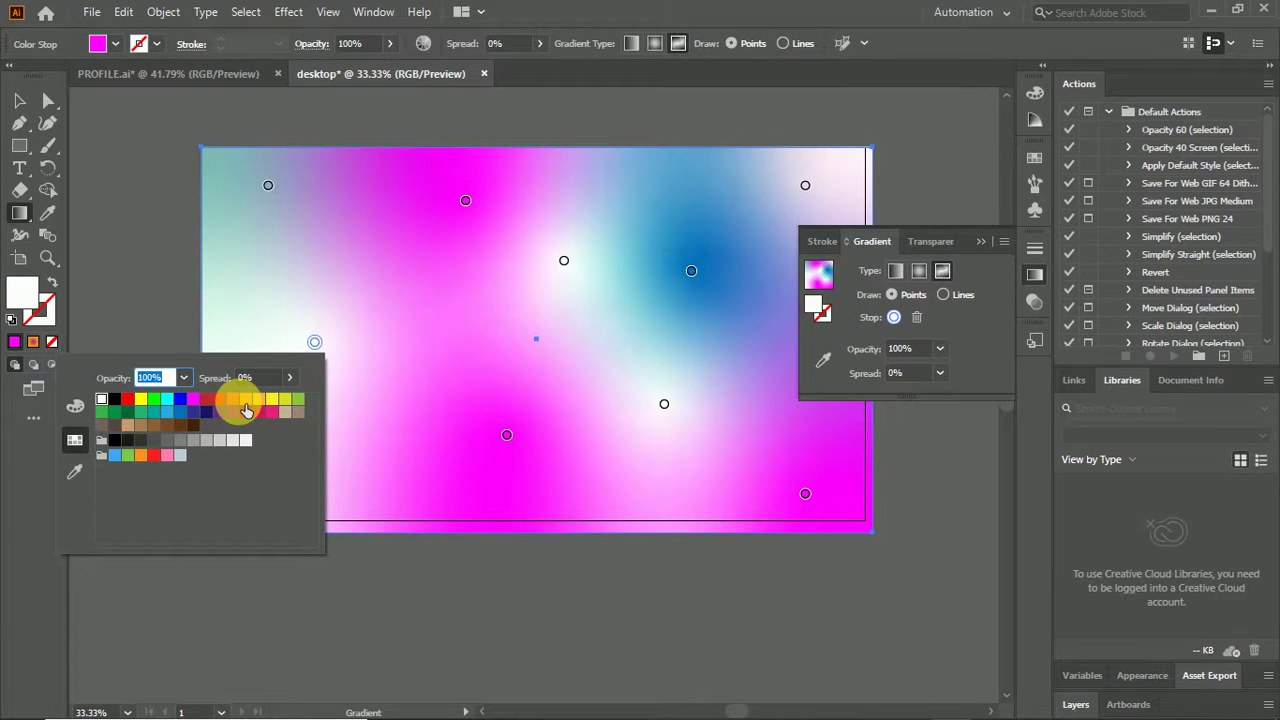
click(246, 400)
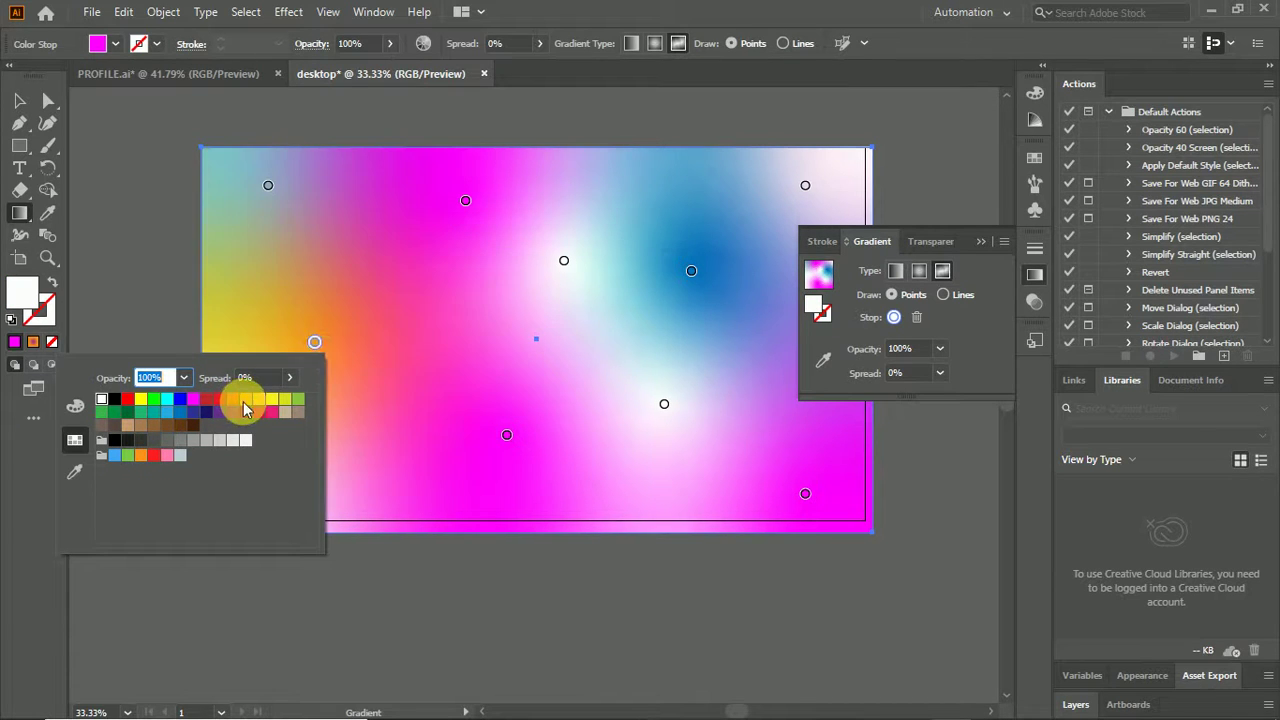
click(563, 268)
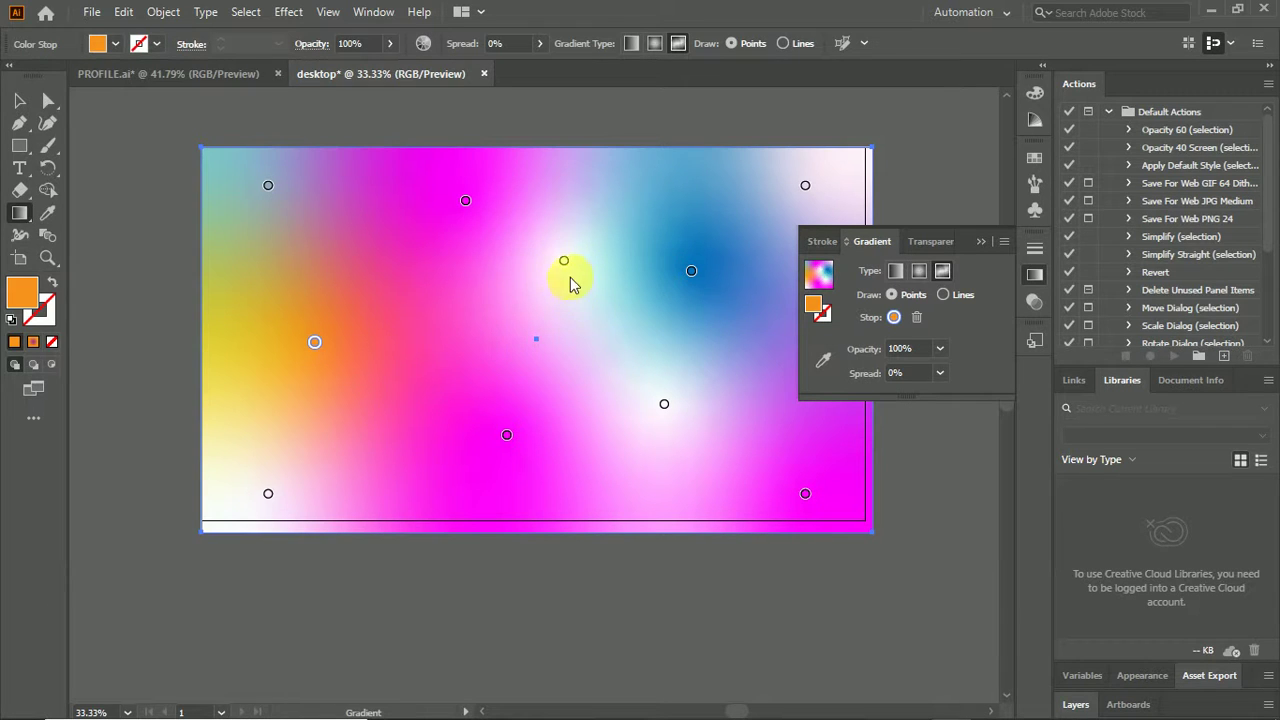
drag(572, 268, 601, 330)
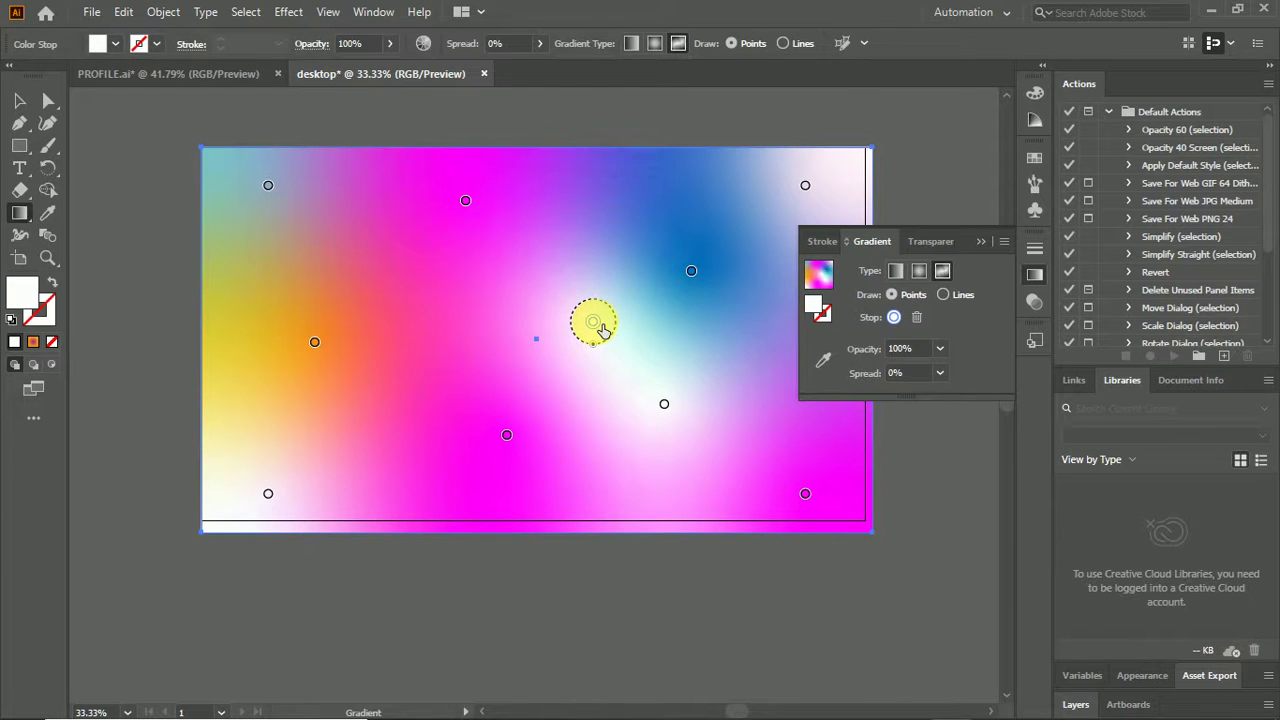
double_click(593, 322)
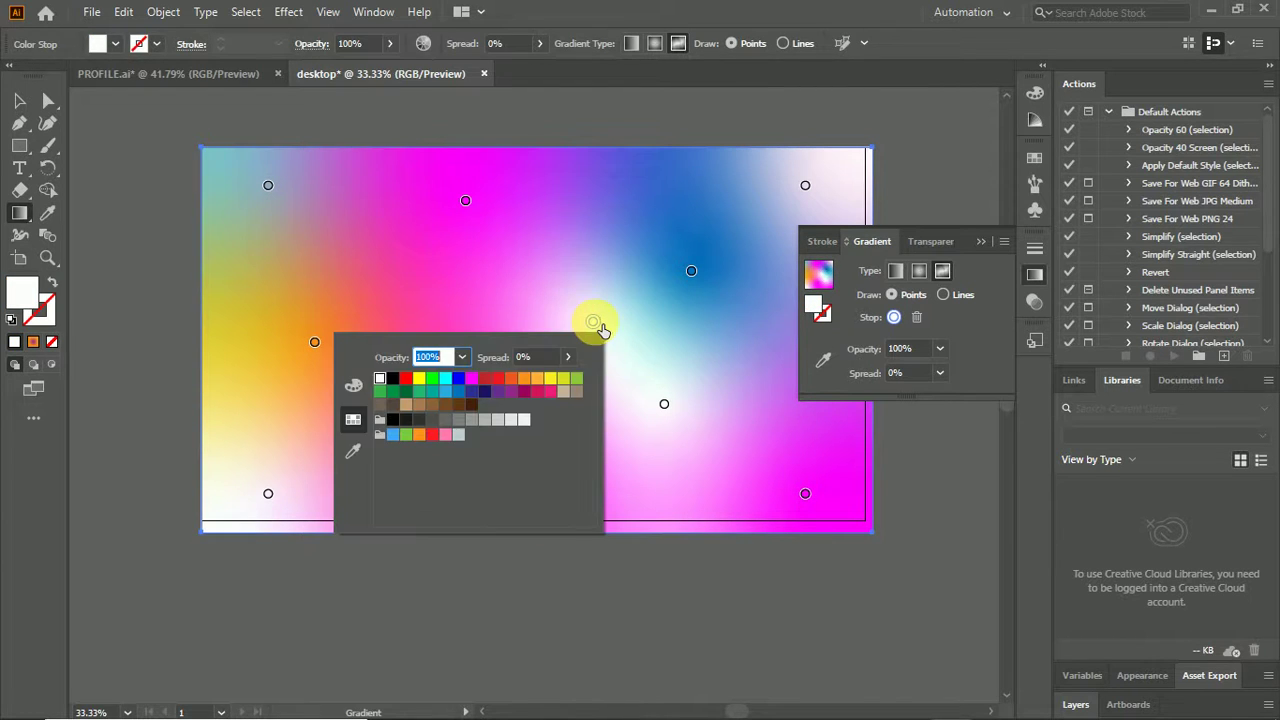
click(538, 379)
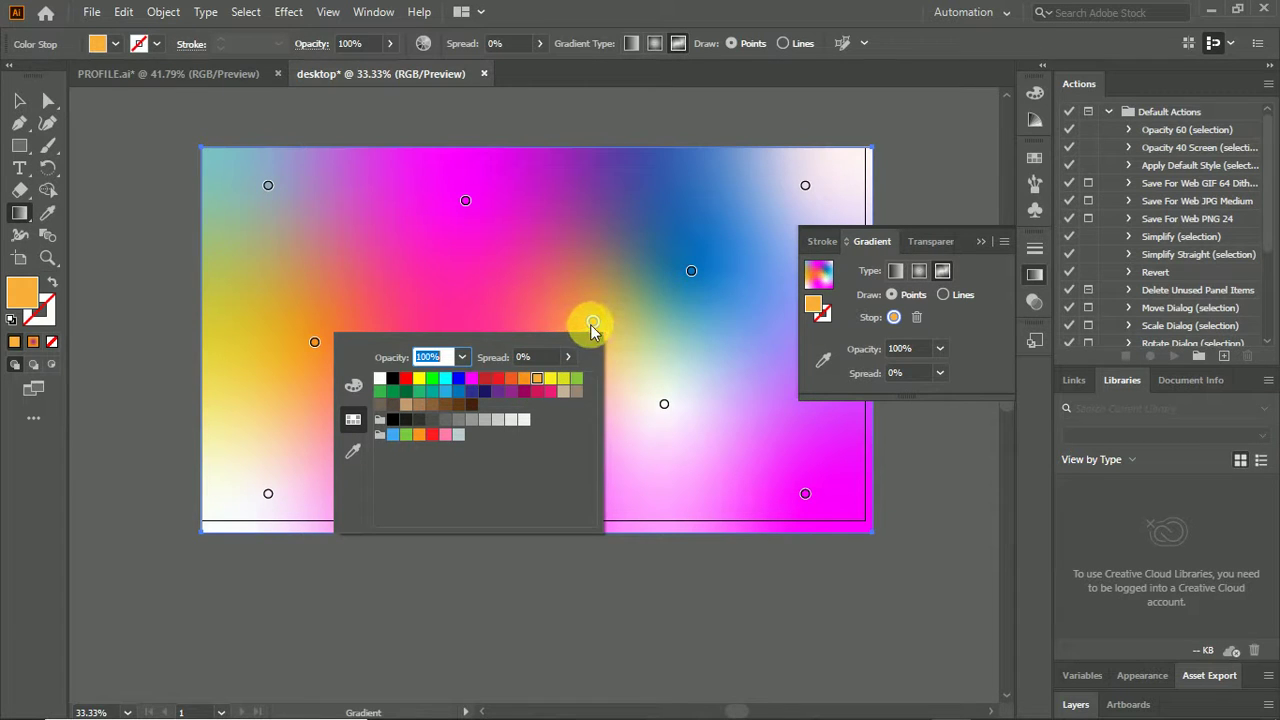
click(591, 324)
drag(595, 323, 645, 371)
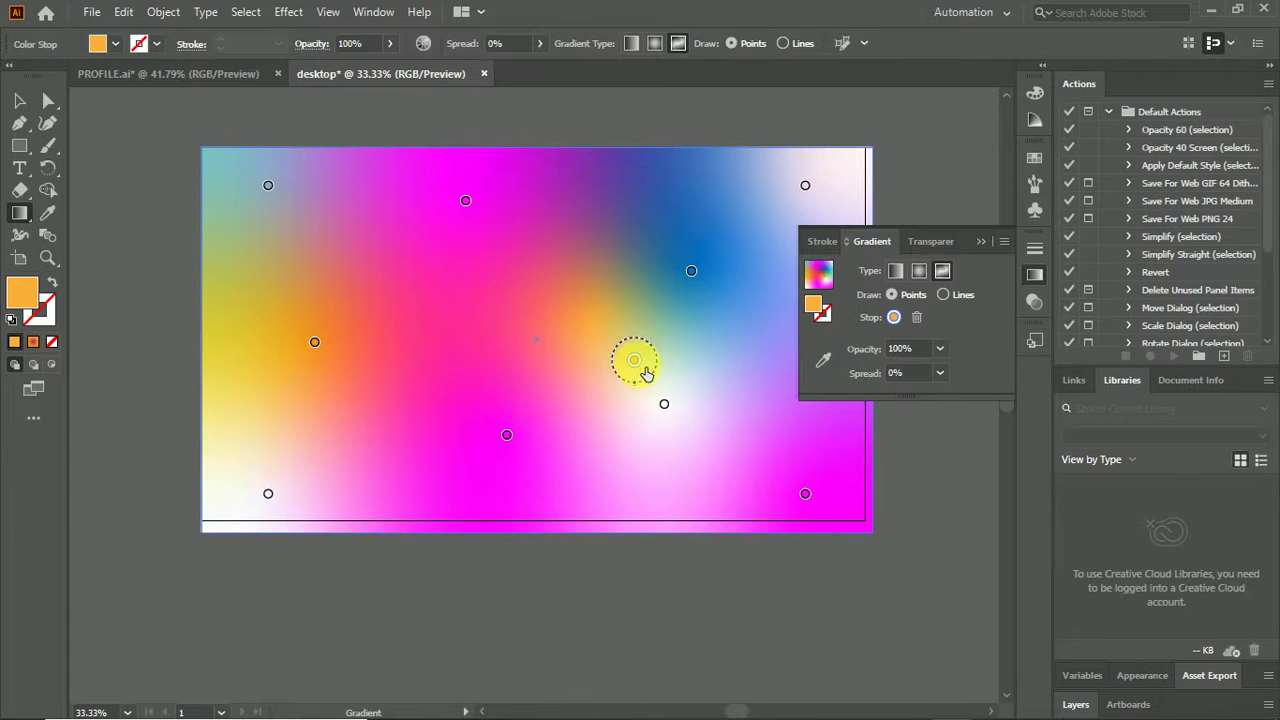
Make the lower-right point crimson and move the magenta point toward the lower left.
click(641, 400)
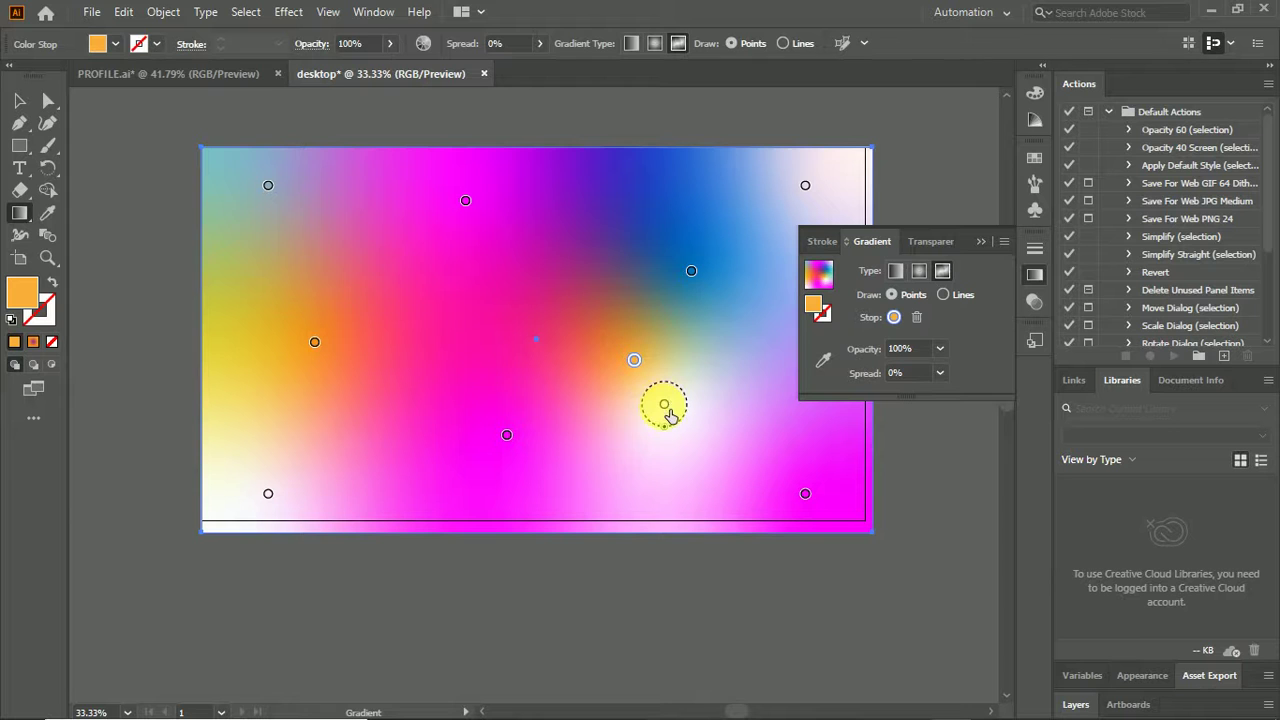
double_click(666, 407)
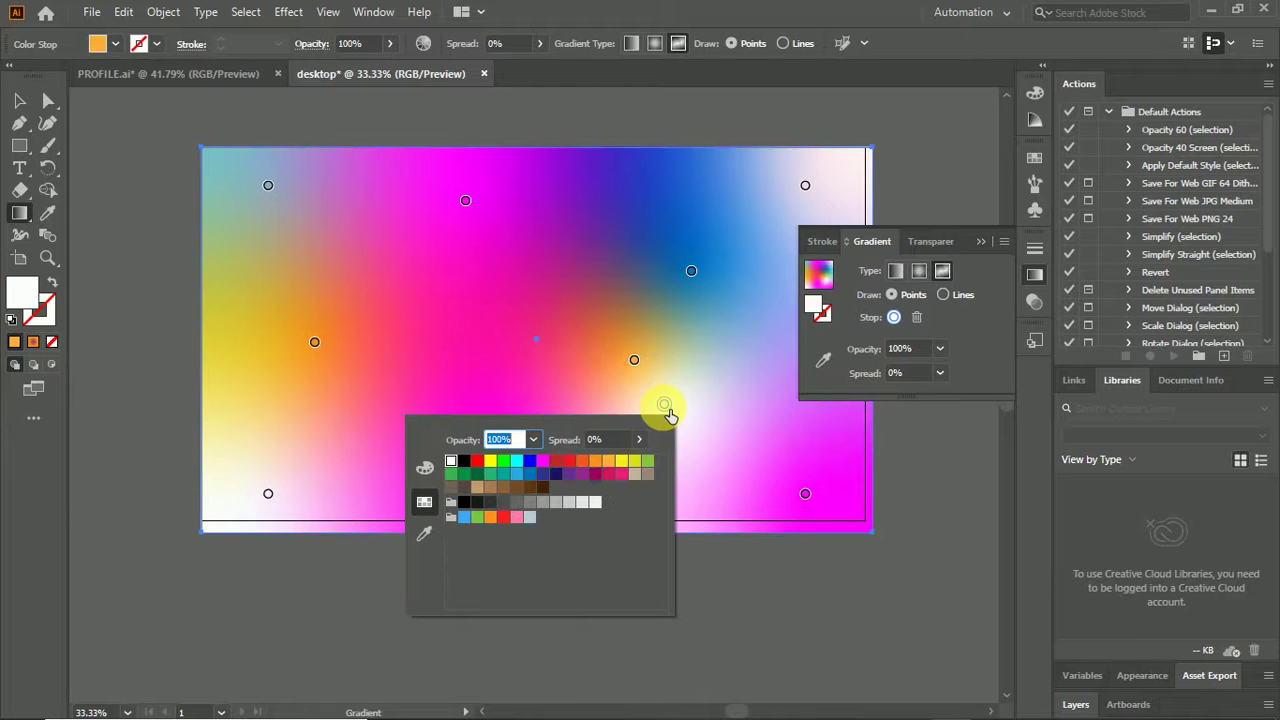
click(600, 474)
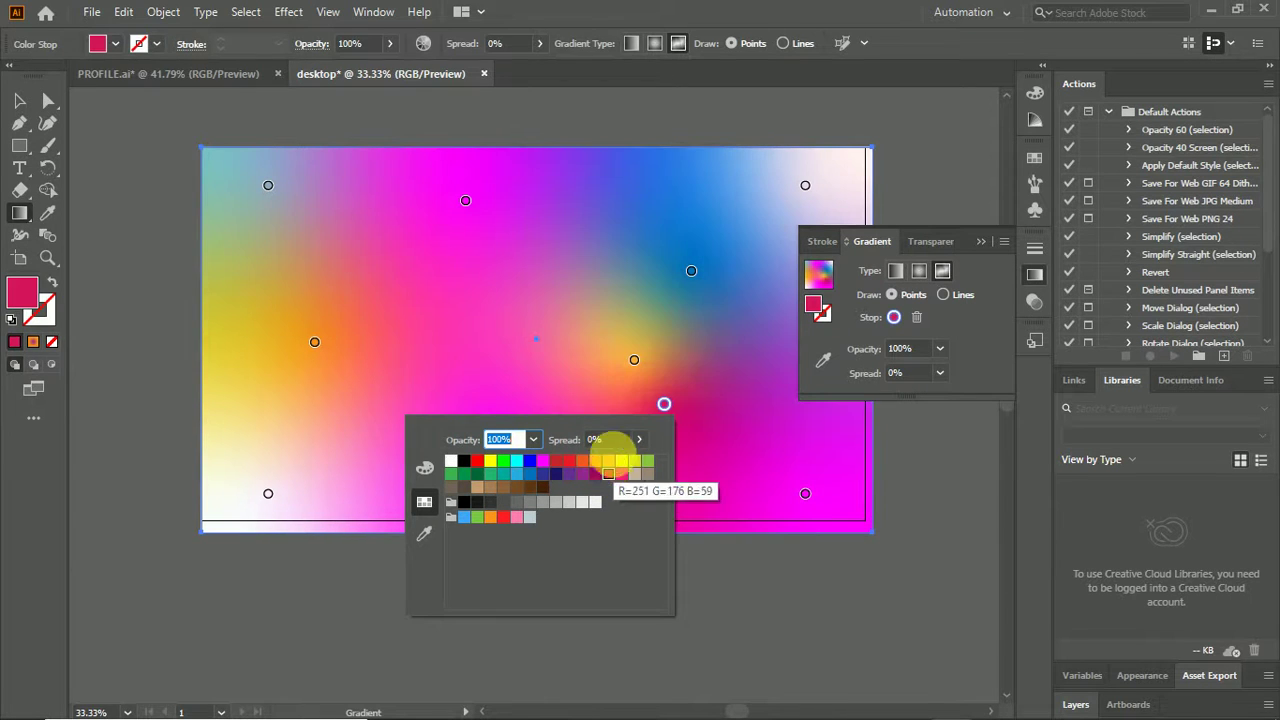
click(665, 405)
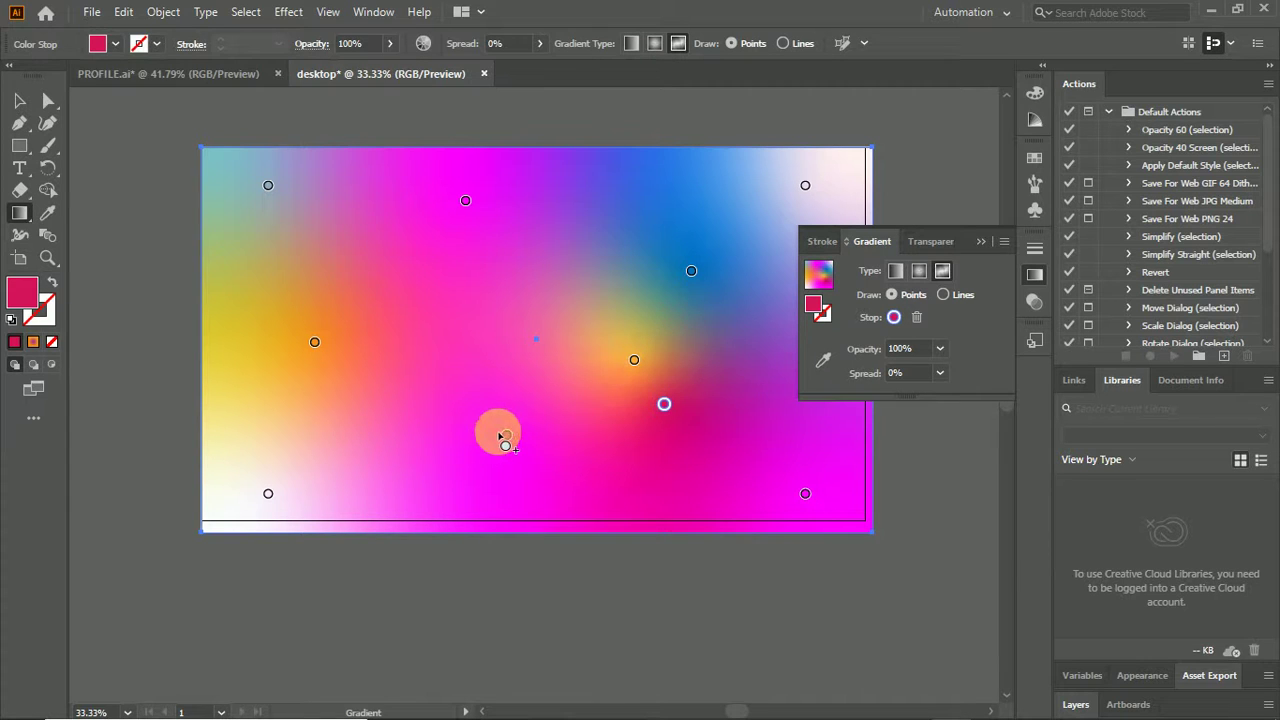
drag(507, 437, 398, 473)
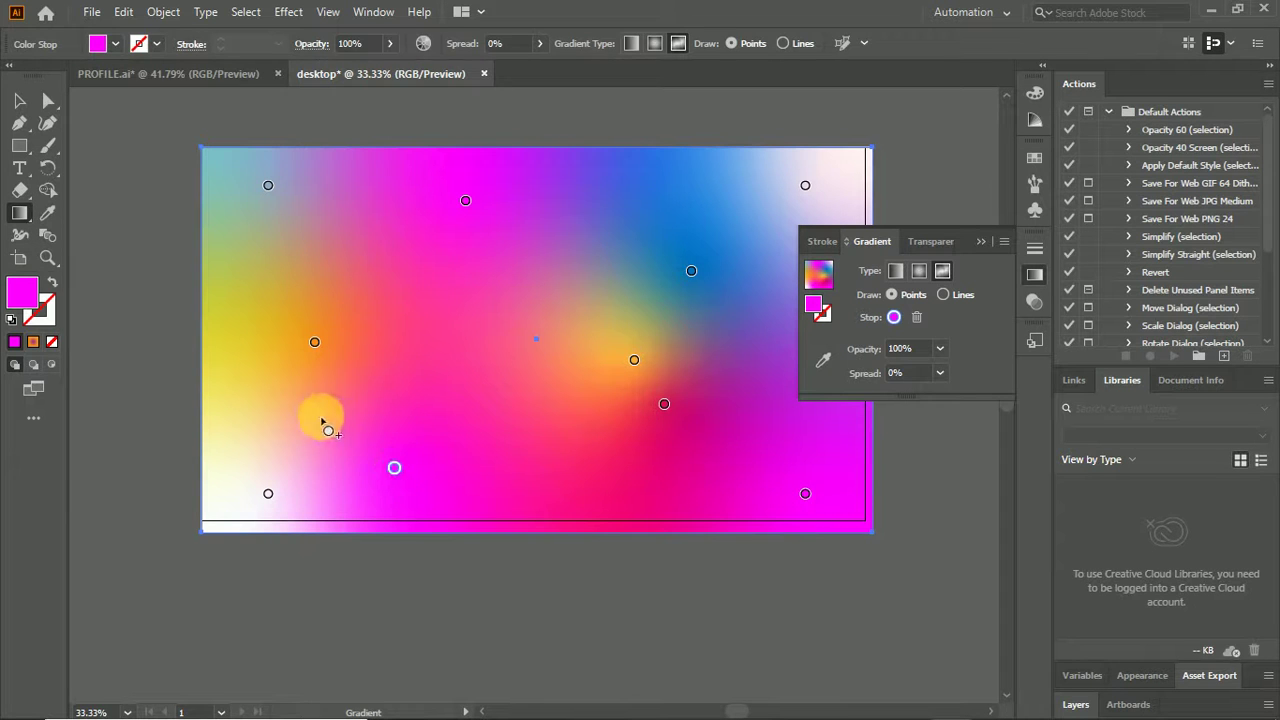
Make the bottom-left point black and remove an extra point added near the blue area.
click(269, 495)
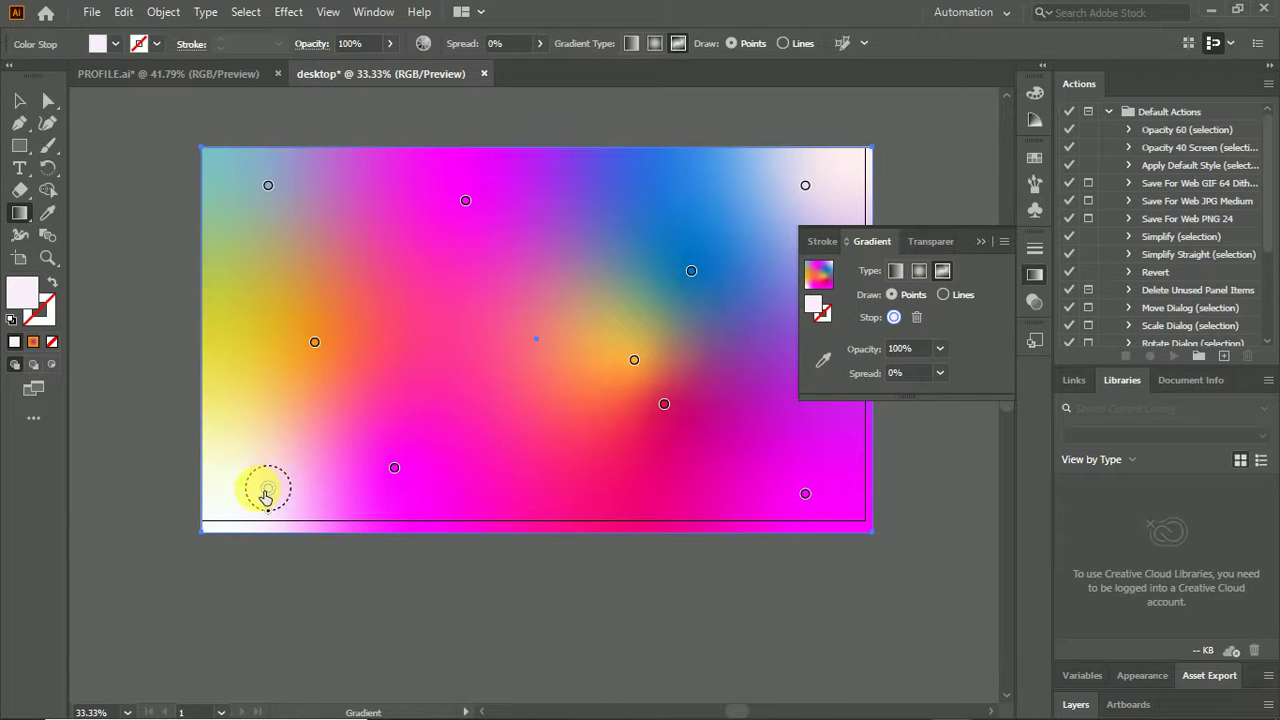
double_click(269, 493)
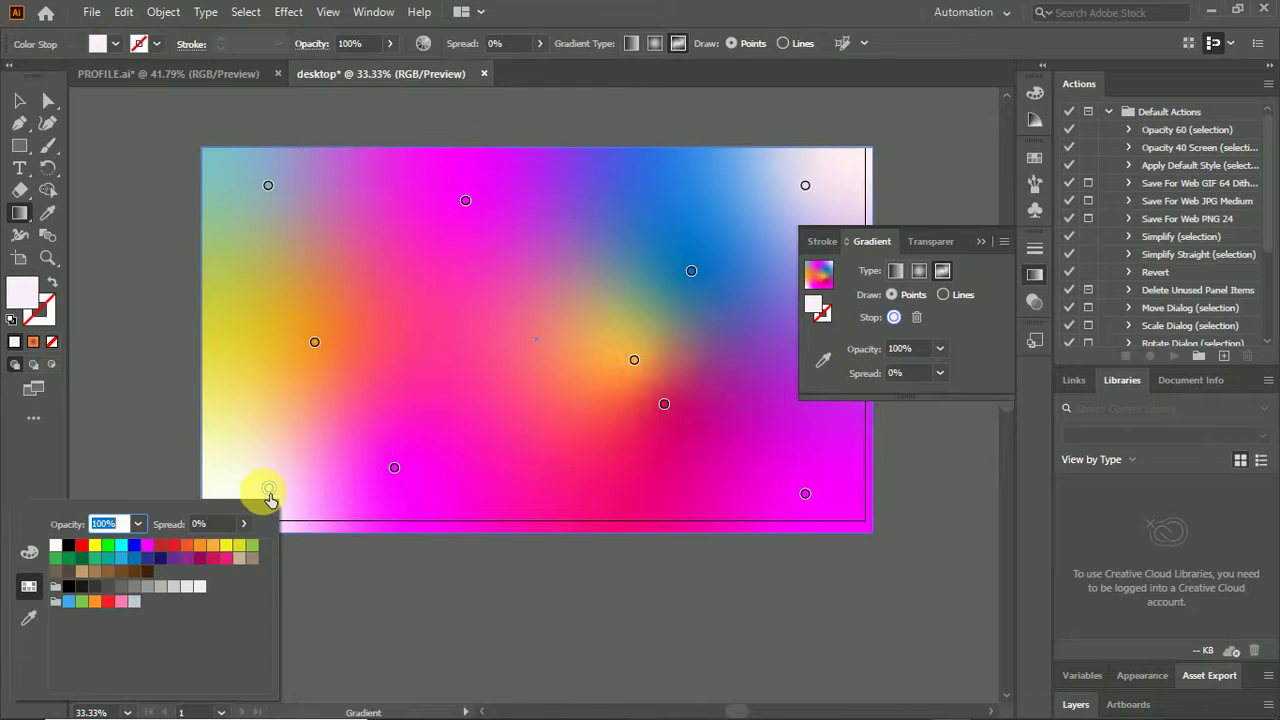
click(80, 548)
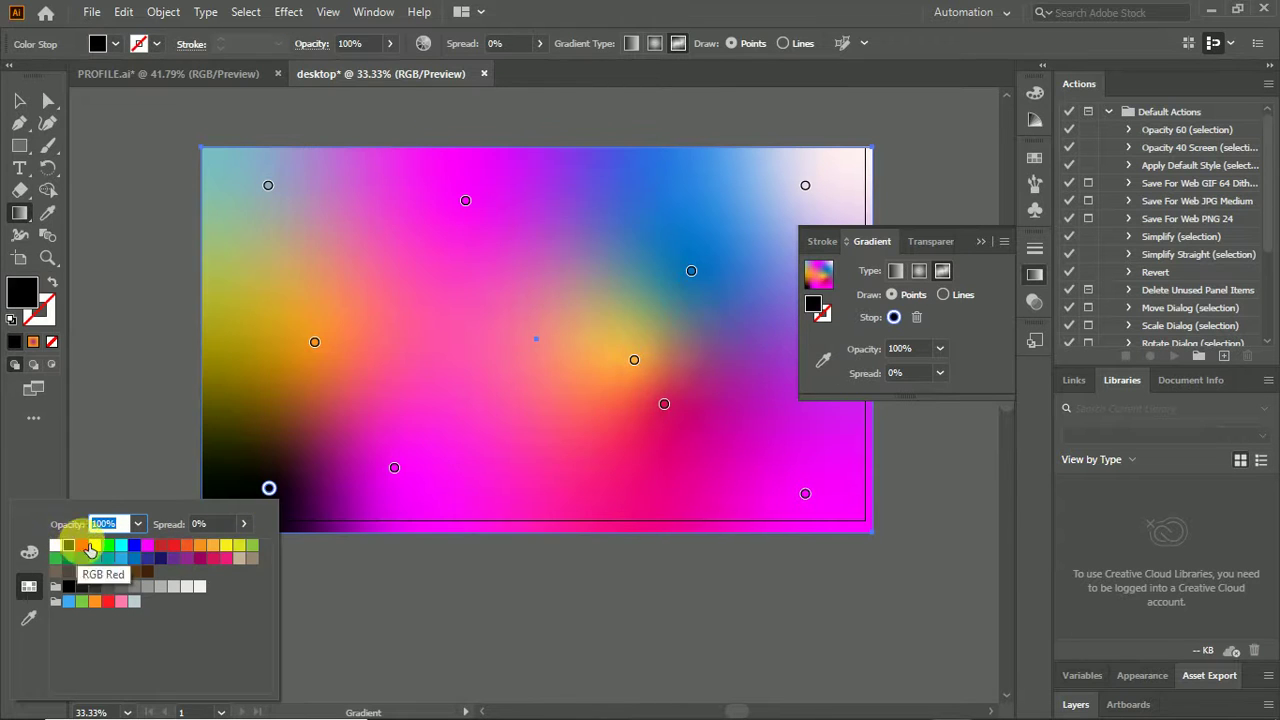
click(180, 370)
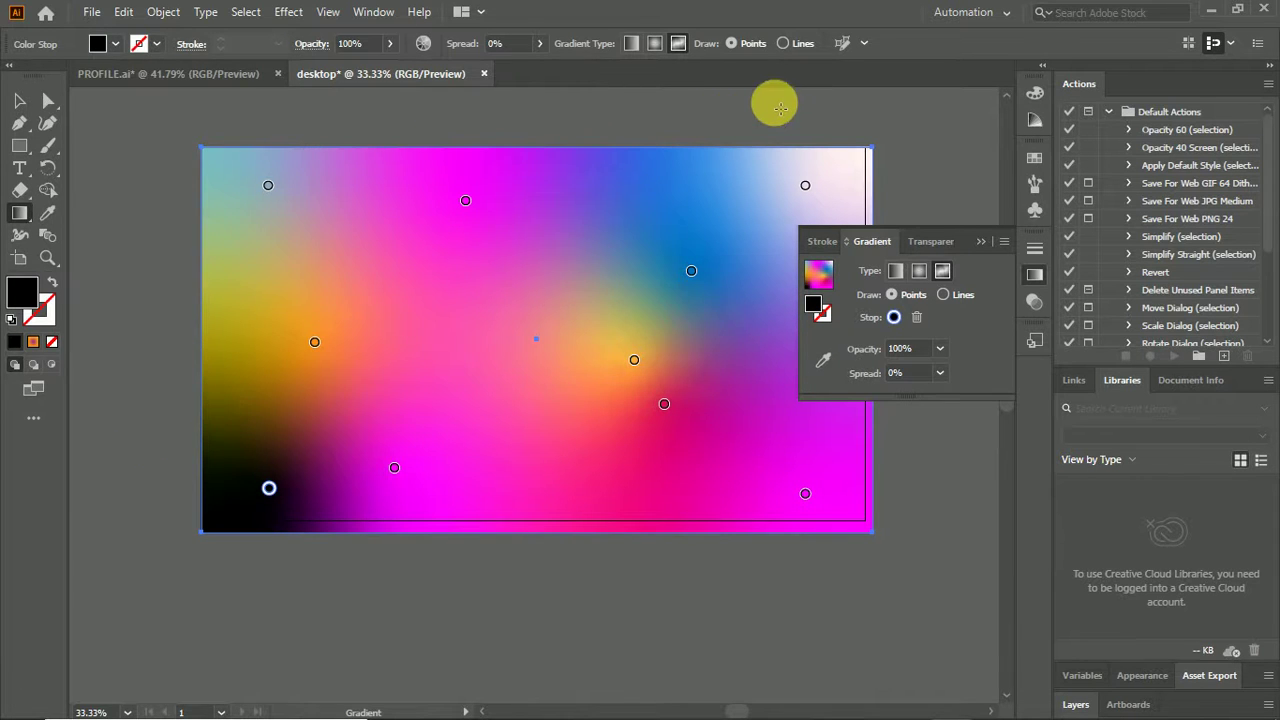
click(979, 243)
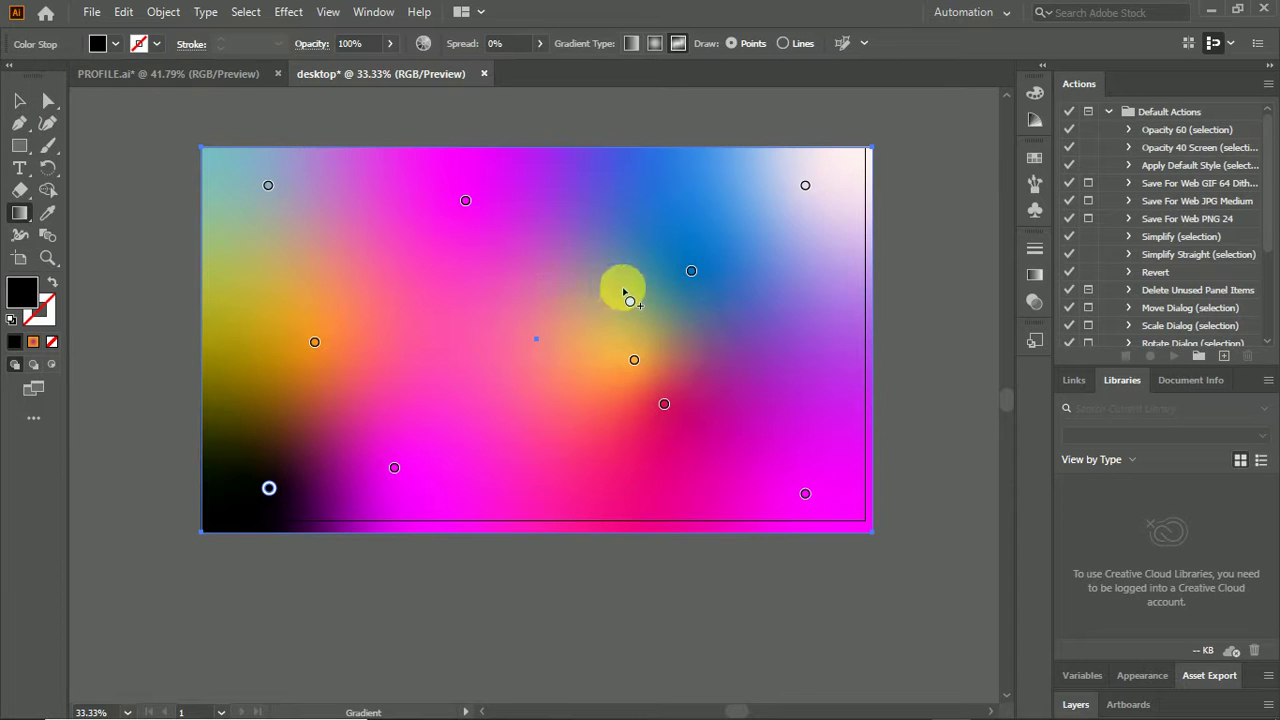
click(624, 291)
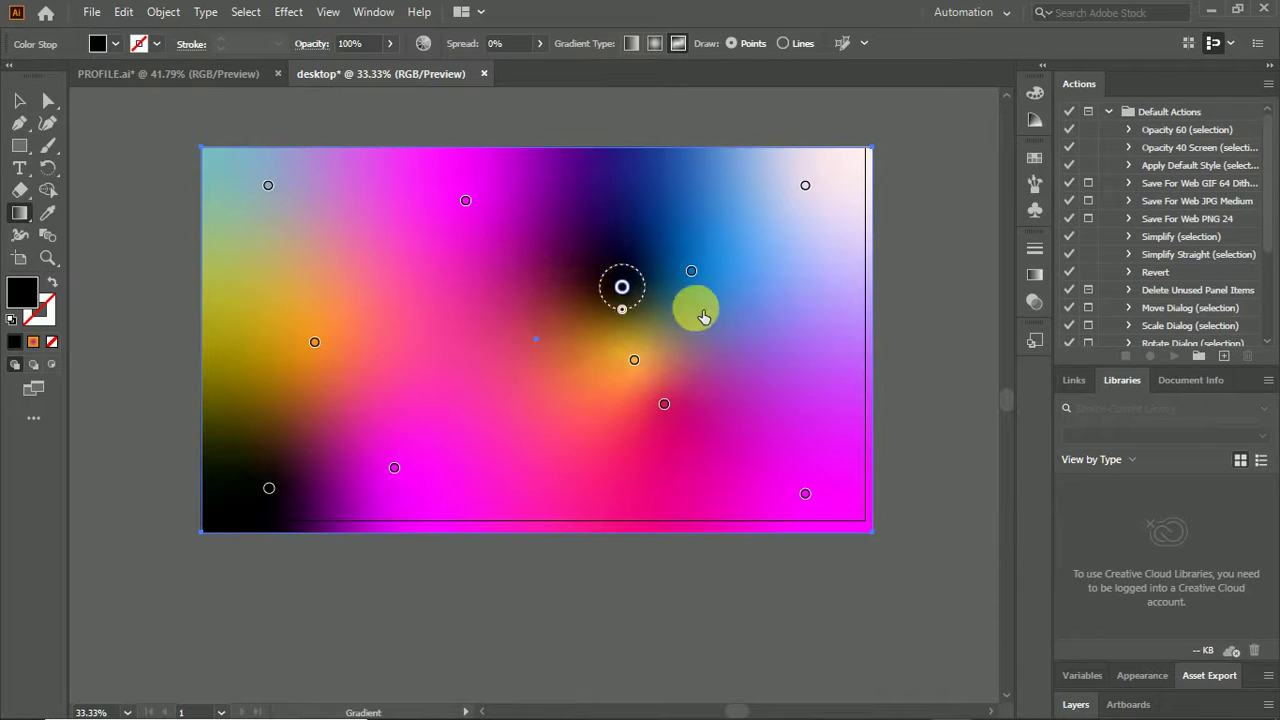
key(Escape)
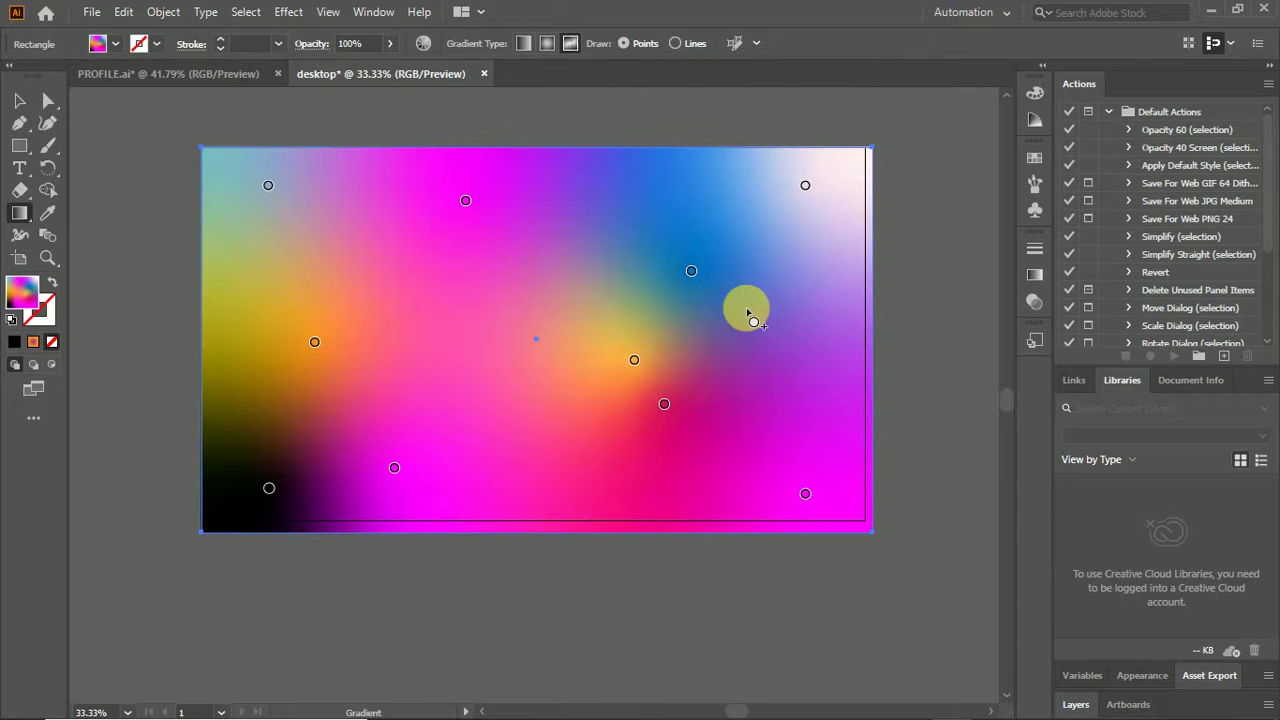
click(19, 100)
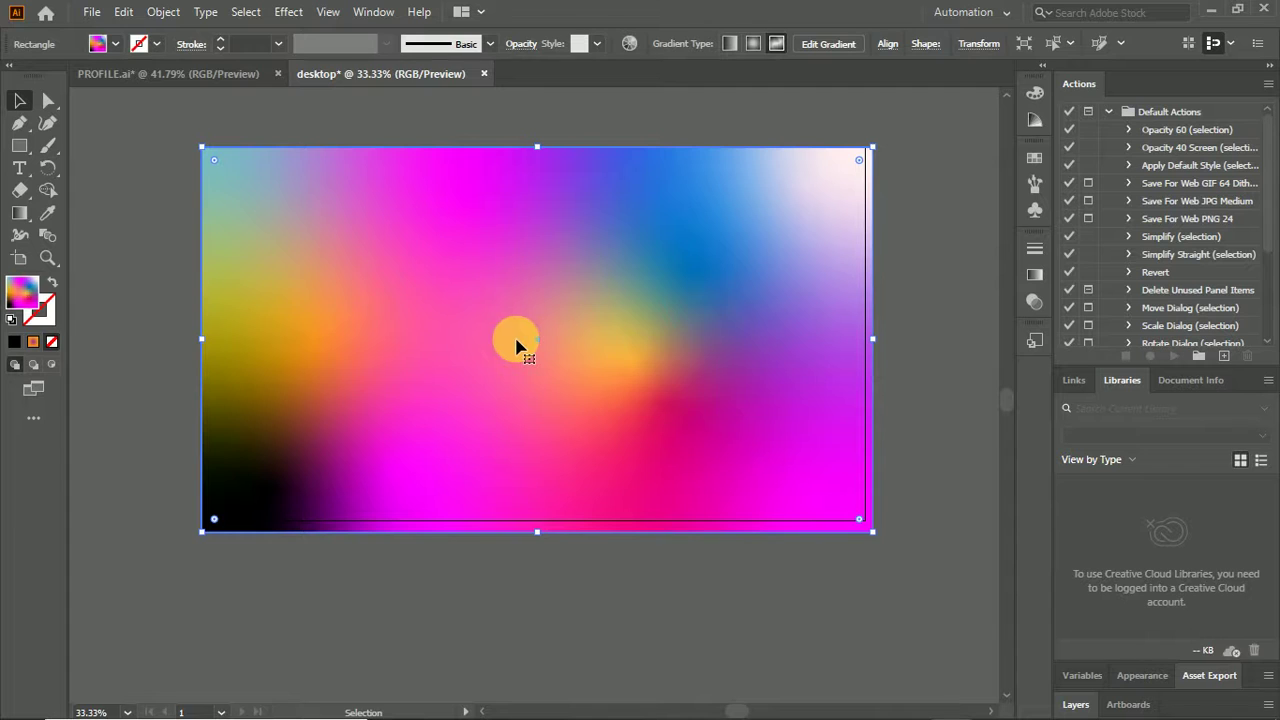
Delete the gradient rectangle and open File > Place.
key(Delete)
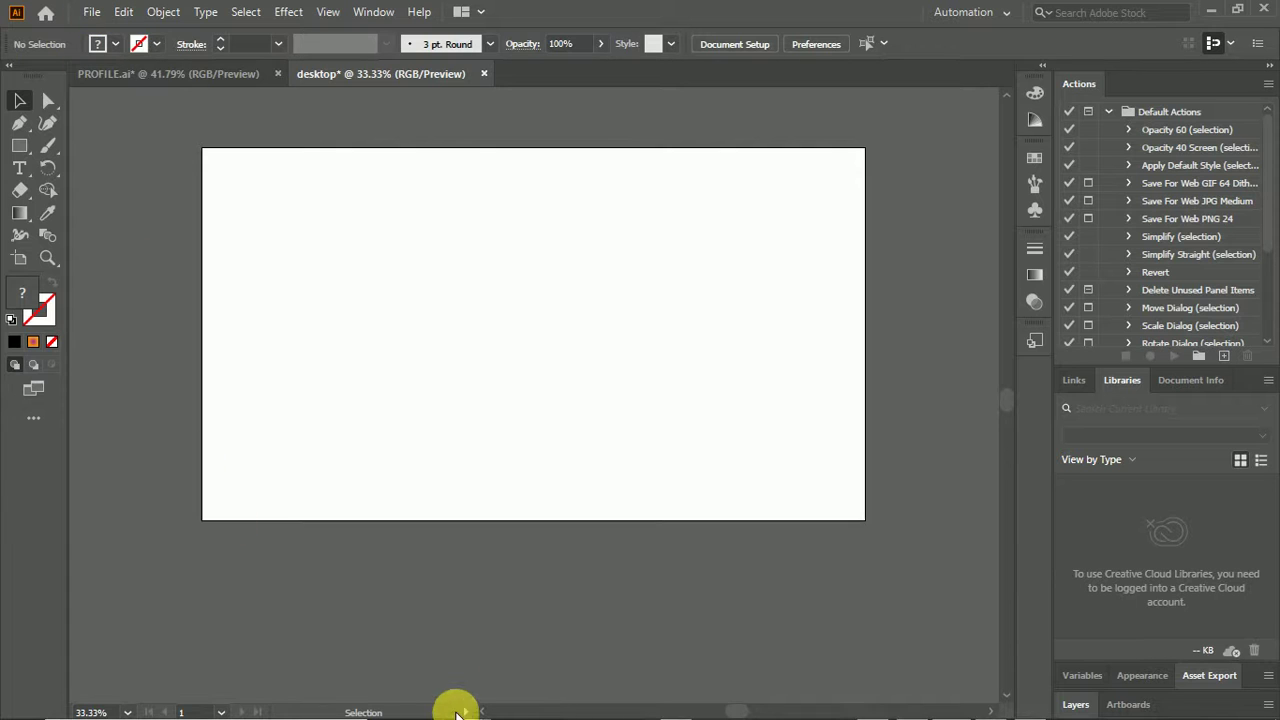
click(89, 11)
mouse_move(126, 342)
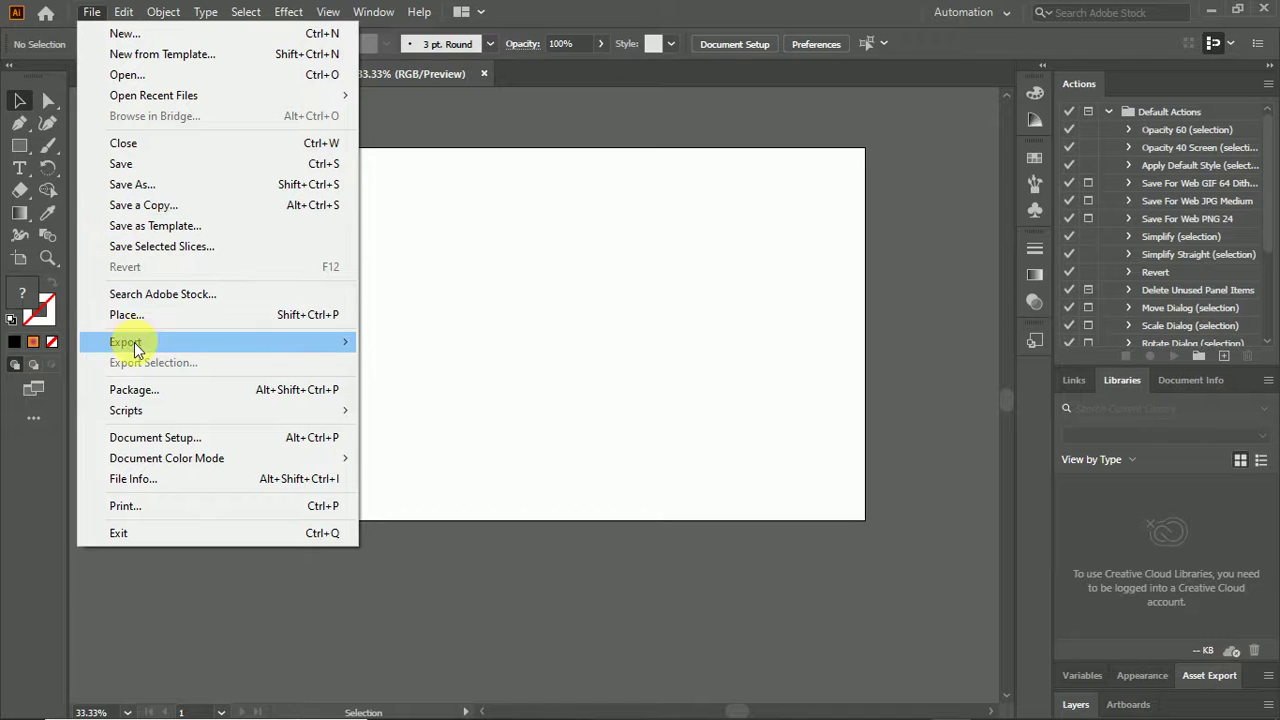
click(166, 314)
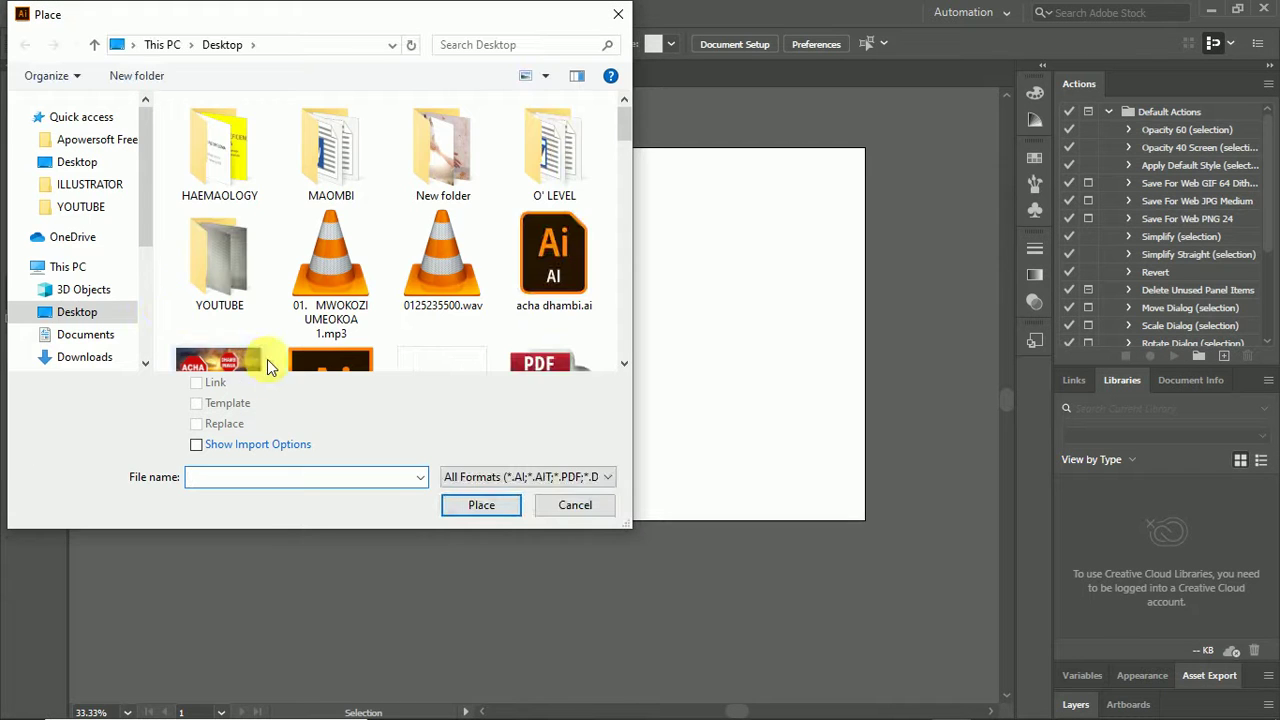
scroll(285, 360, down, 5)
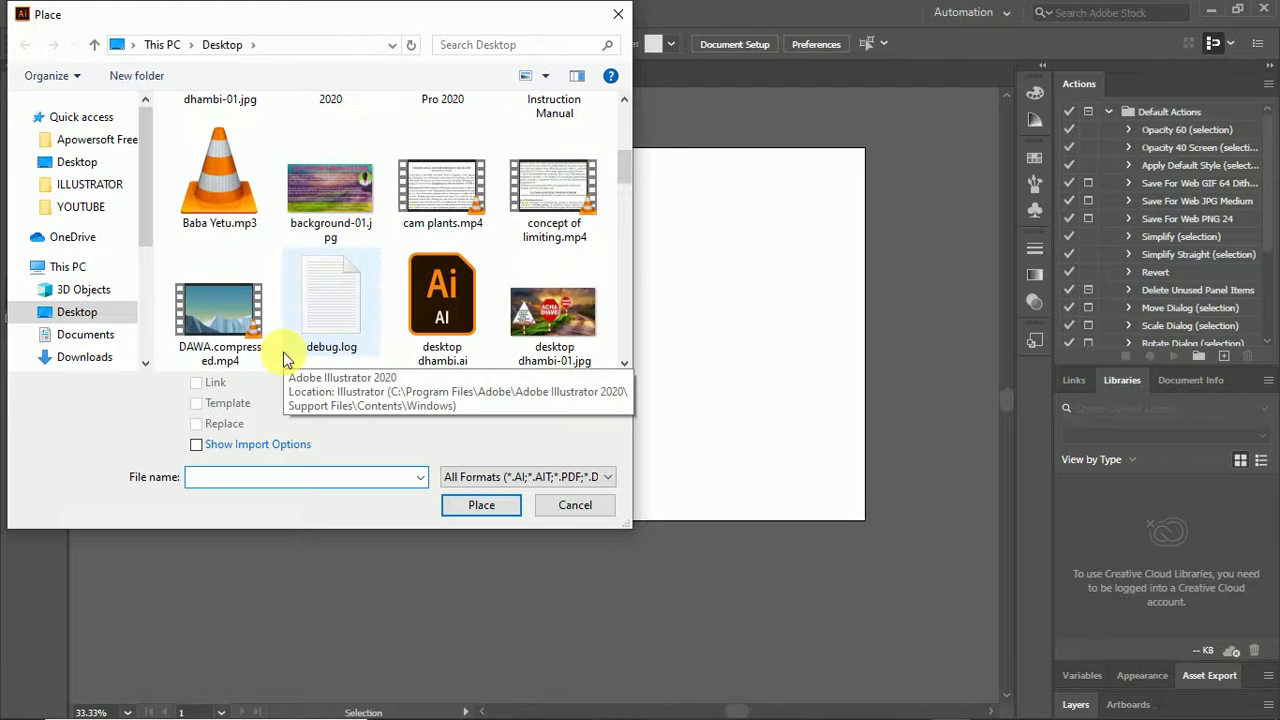
scroll(285, 360, up, 3)
scroll(285, 360, up, 3)
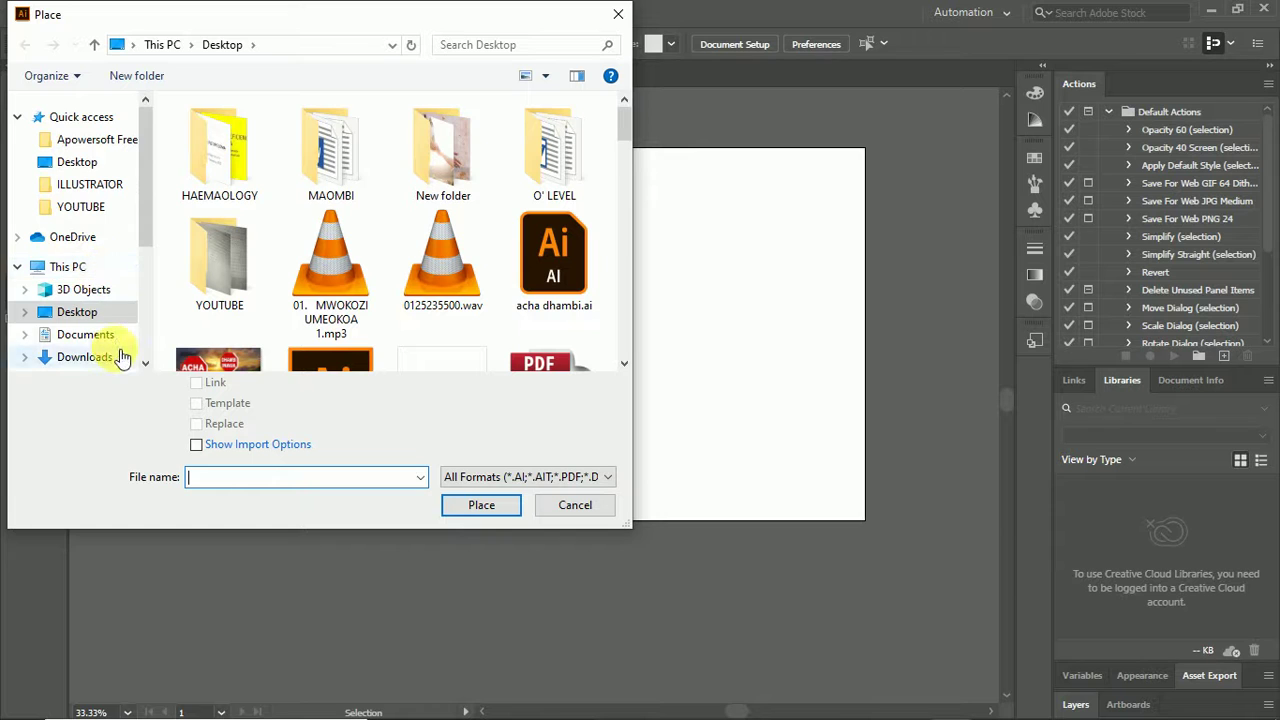
scroll(120, 357, down, 1)
scroll(120, 357, down, 1)
scroll(120, 357, down, 1)
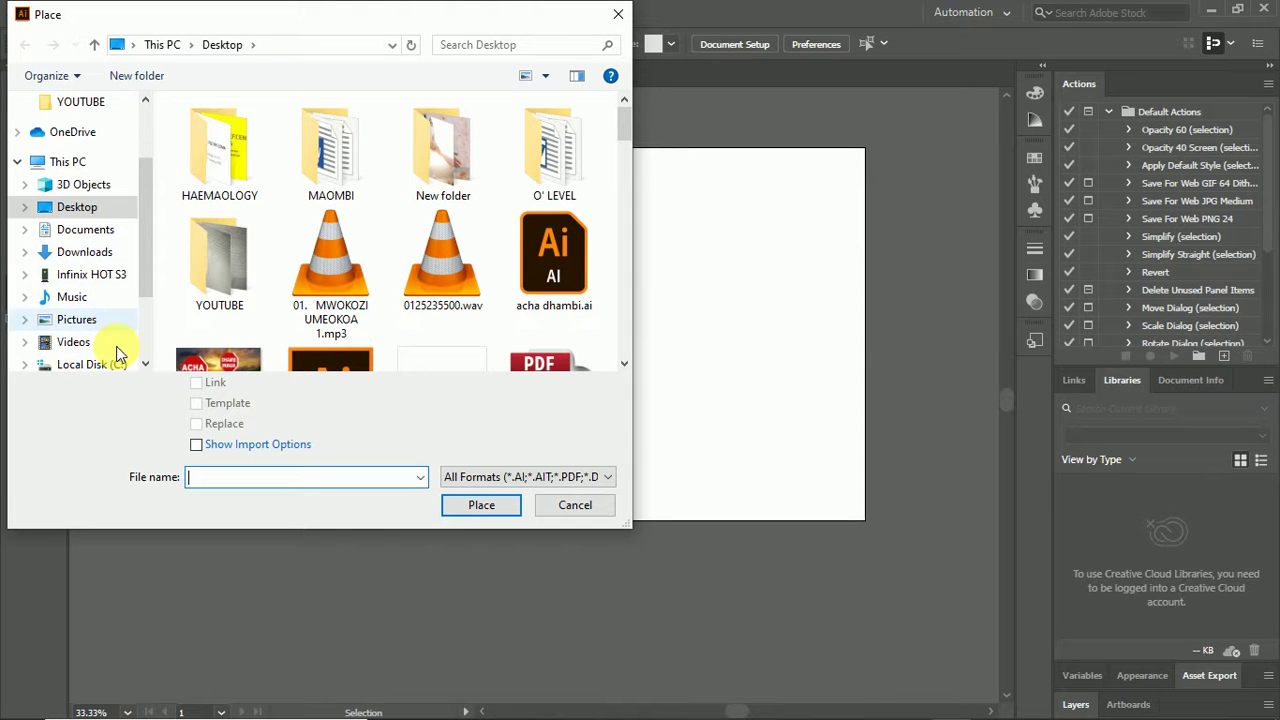
scroll(120, 357, down, 1)
Place Hua.jpg from UNIVERSITY (F:) > Desktop > Photos collection > download.
click(89, 305)
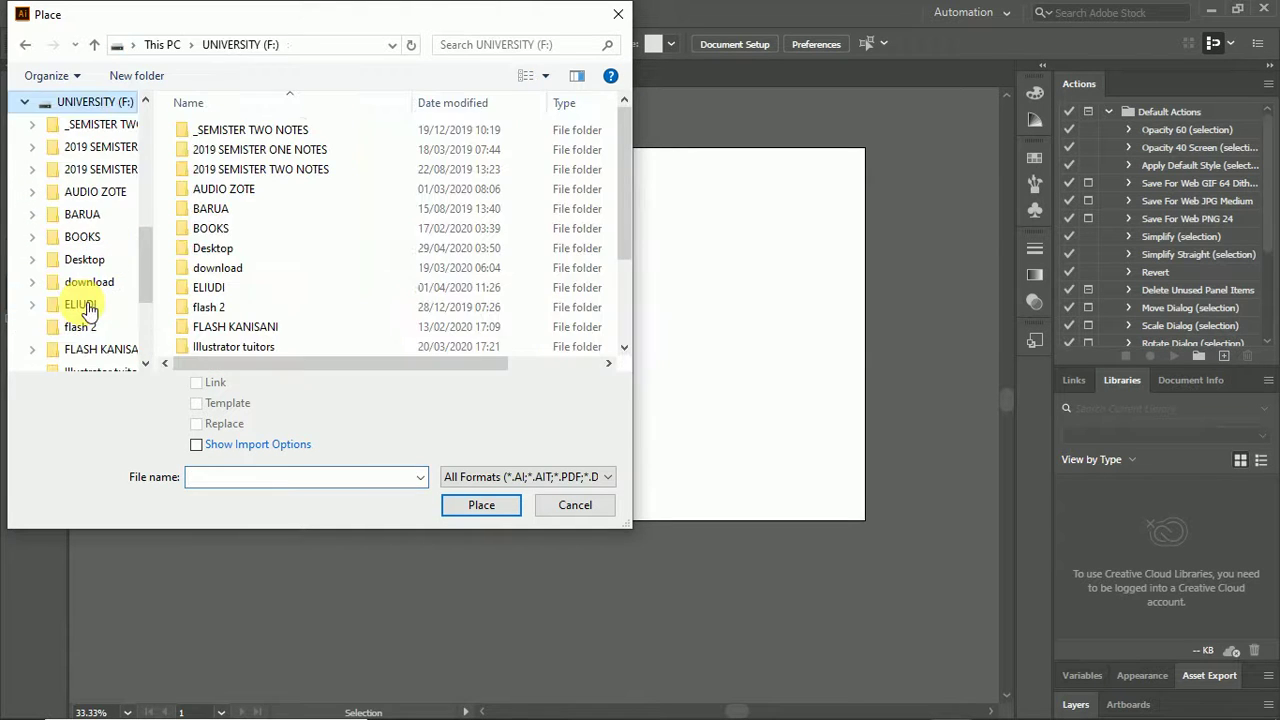
double_click(243, 247)
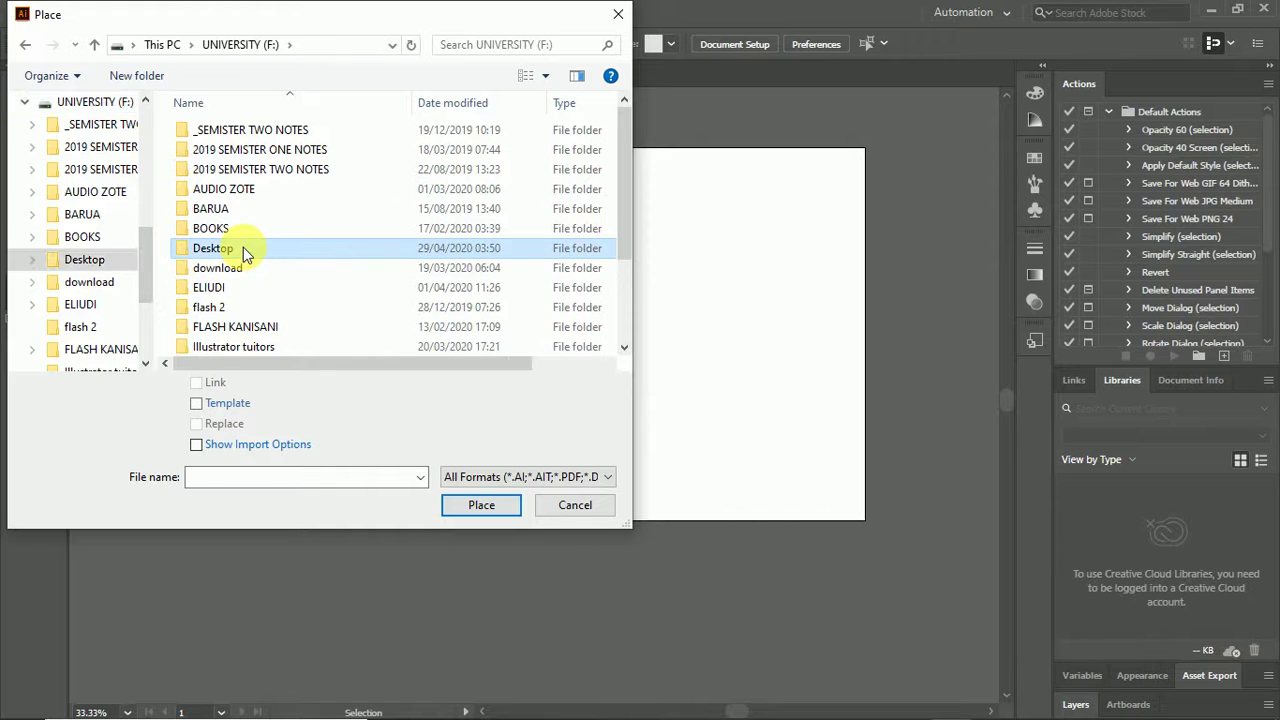
scroll(238, 258, down, 4)
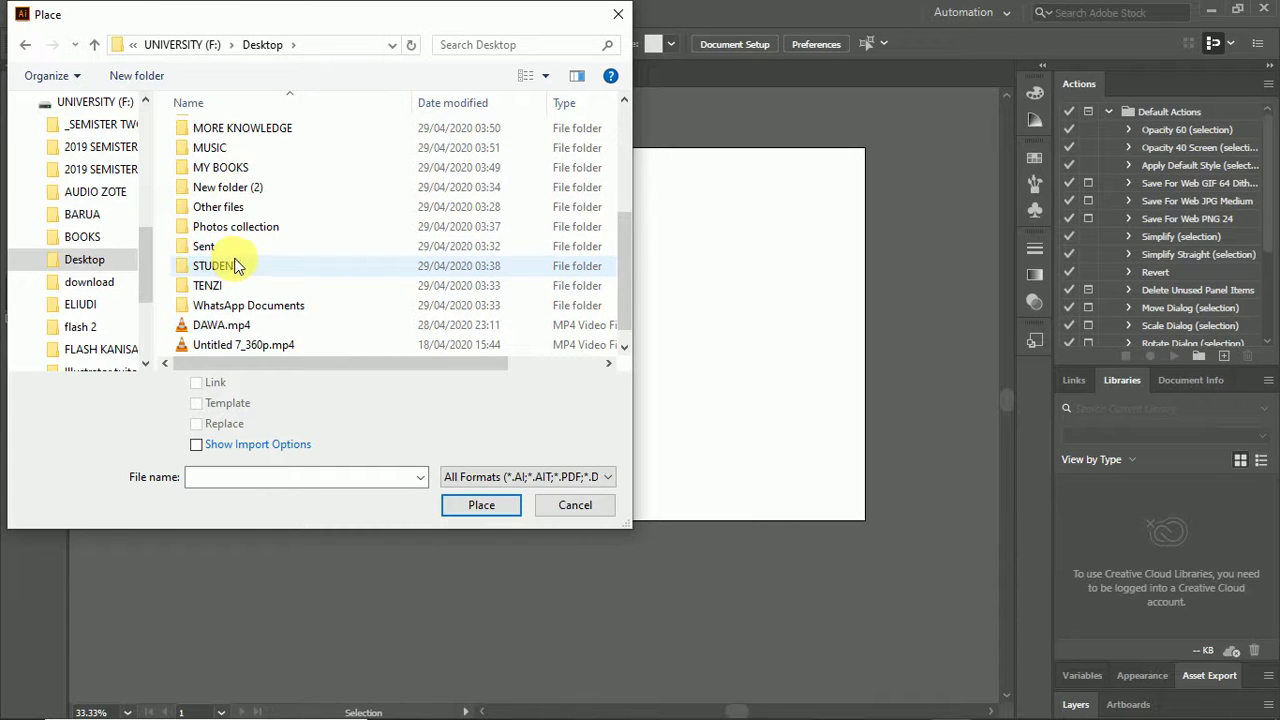
double_click(240, 226)
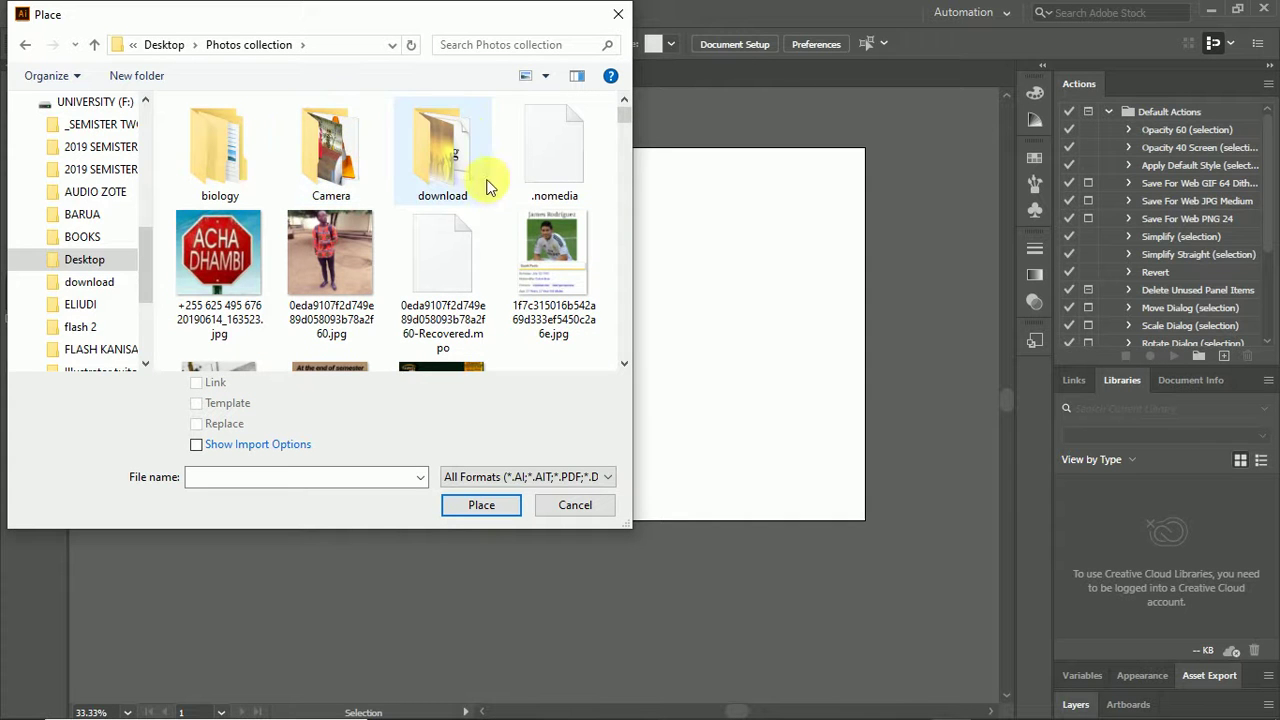
double_click(460, 177)
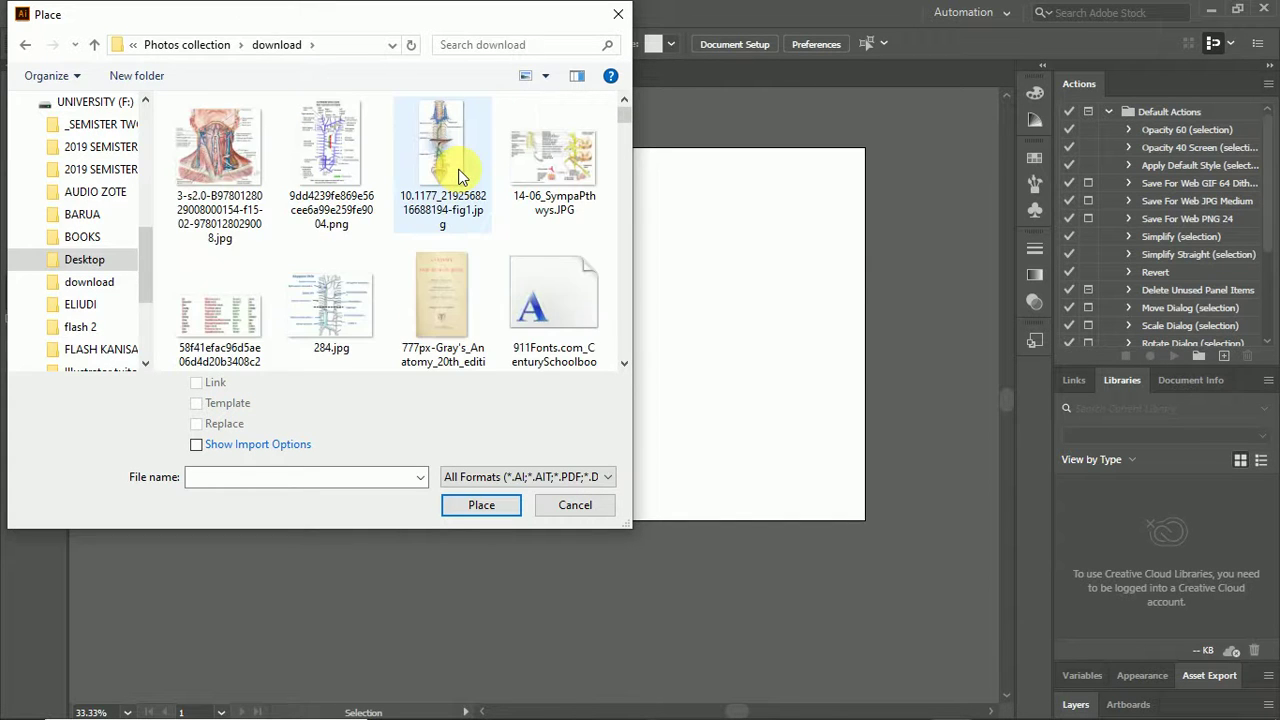
scroll(460, 190, down, 2)
scroll(460, 195, down, 2)
scroll(458, 194, down, 3)
scroll(458, 189, down, 3)
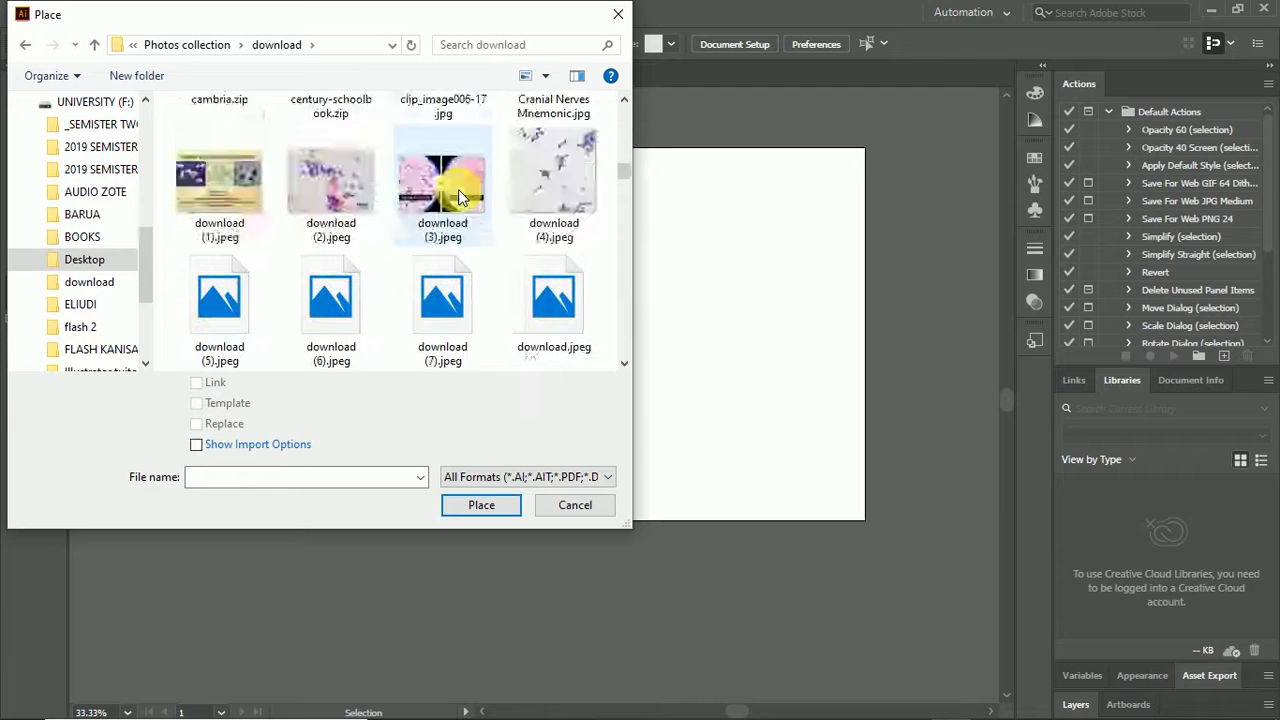
scroll(458, 189, down, 3)
scroll(458, 194, down, 3)
scroll(458, 194, down, 3)
scroll(457, 195, down, 1)
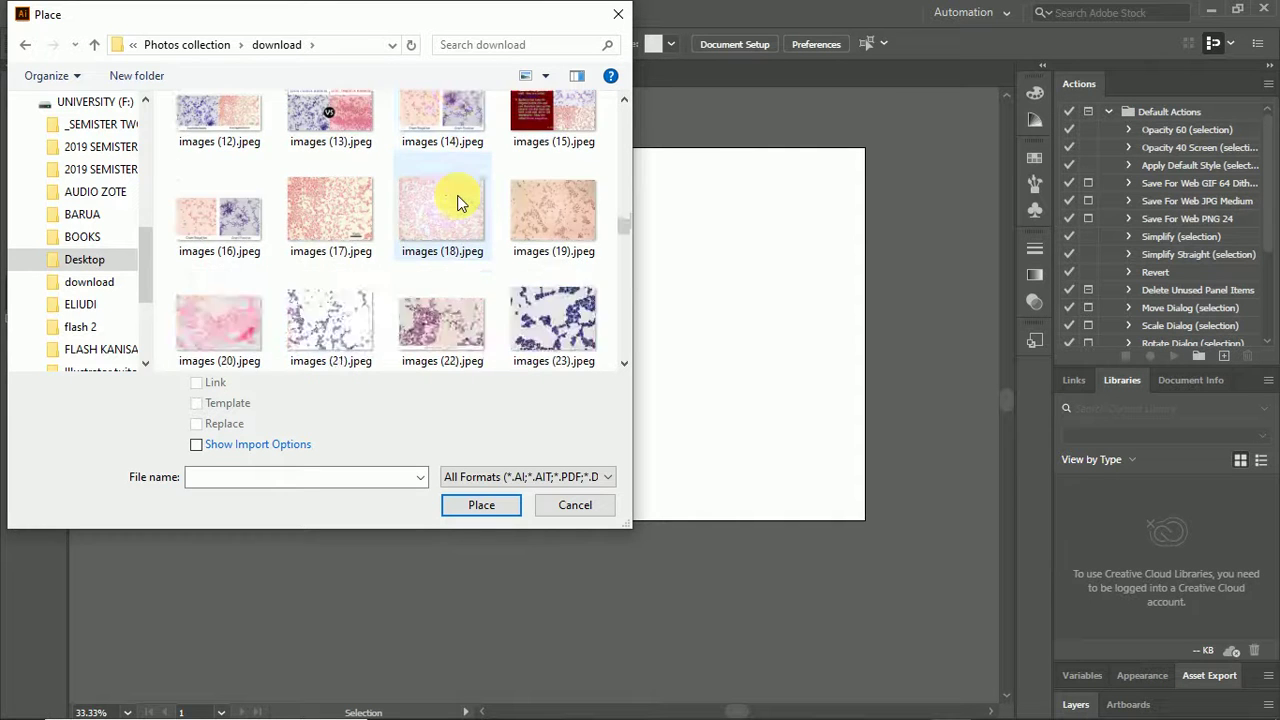
scroll(458, 198, up, 4)
scroll(458, 200, up, 2)
scroll(457, 195, down, 2)
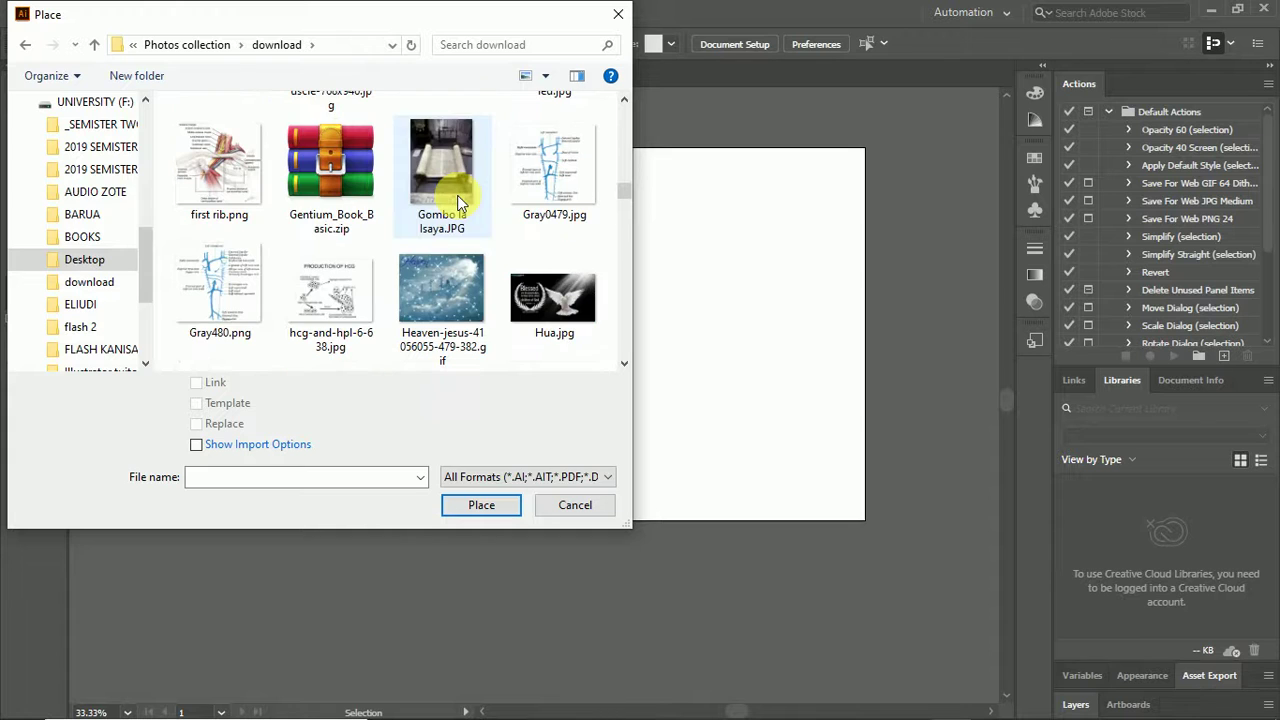
click(567, 312)
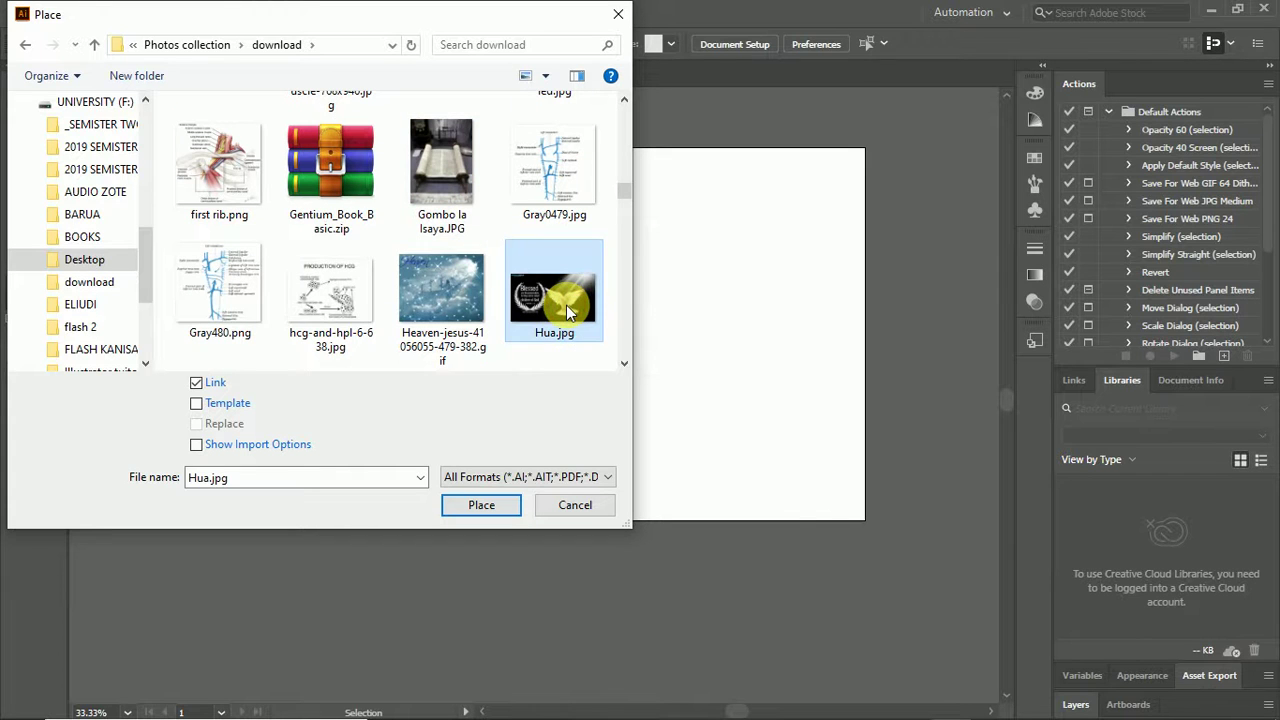
click(470, 505)
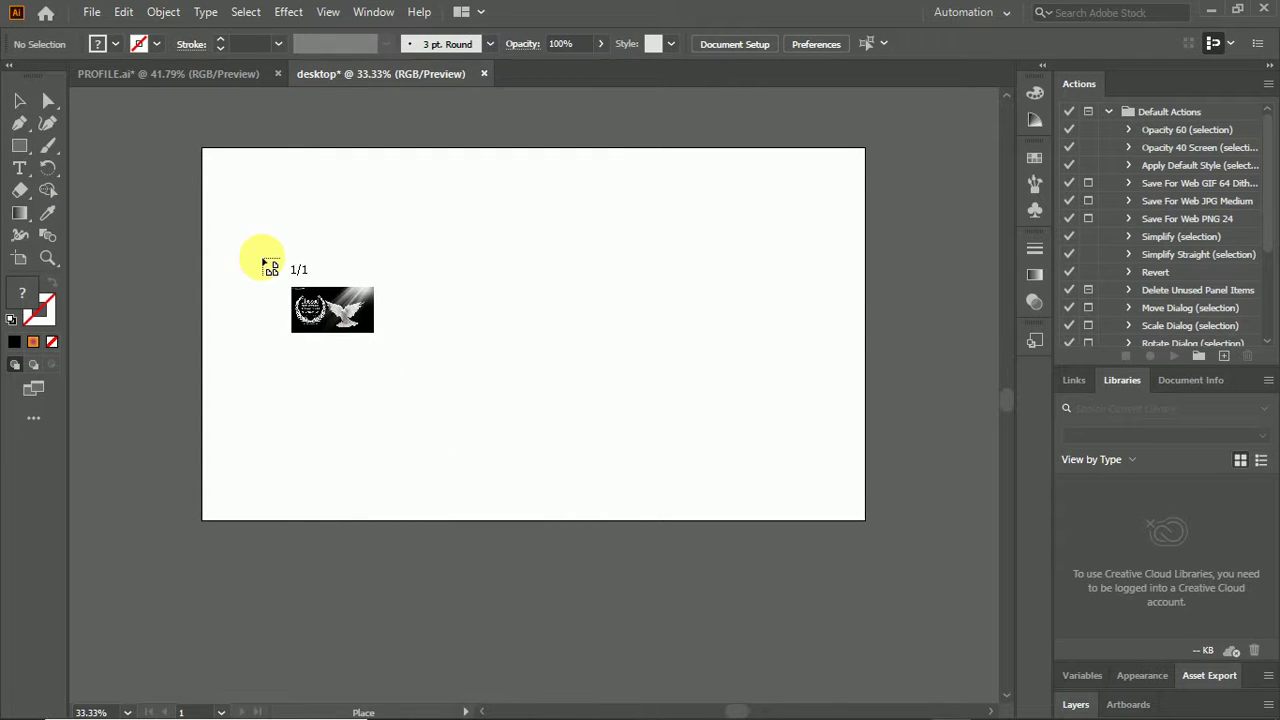
Place Hua.jpg, enlarge it to cover the whole artboard, and nudge it up to the top edge.
mouse_move(224, 167)
mouse_down()
mouse_move(537, 386)
mouse_move(815, 522)
mouse_up()
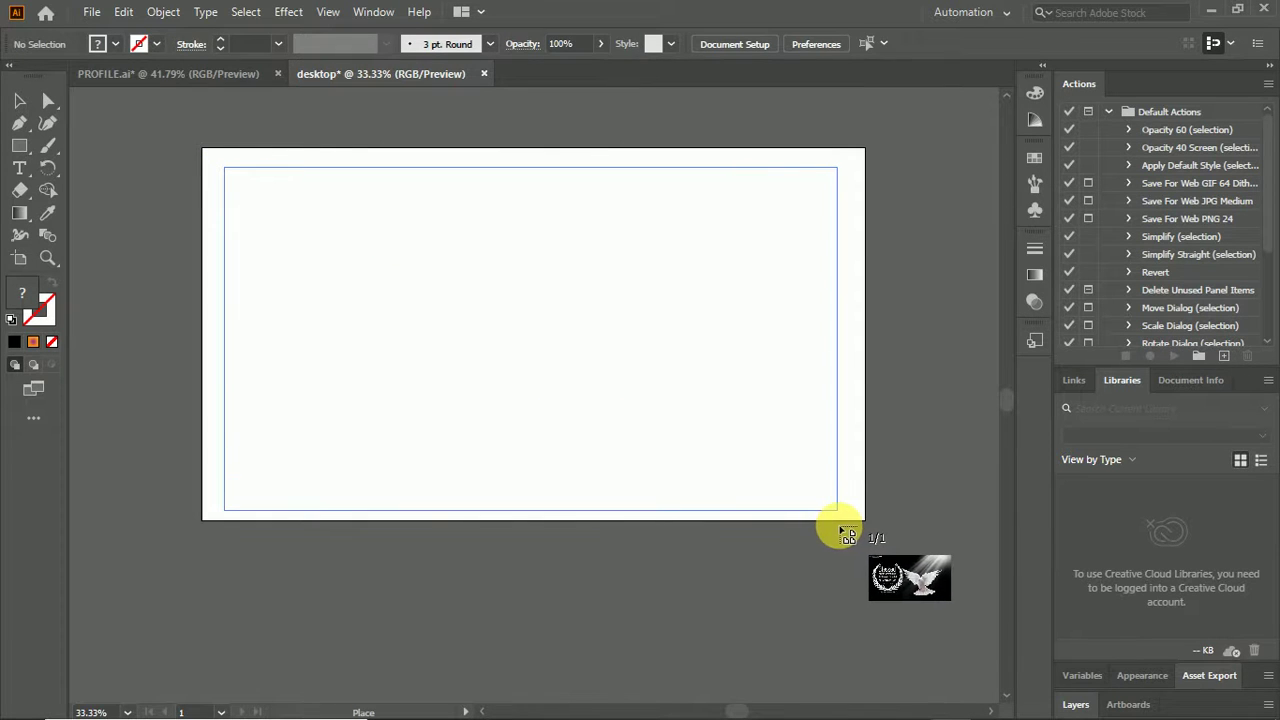
drag(815, 522, 840, 533)
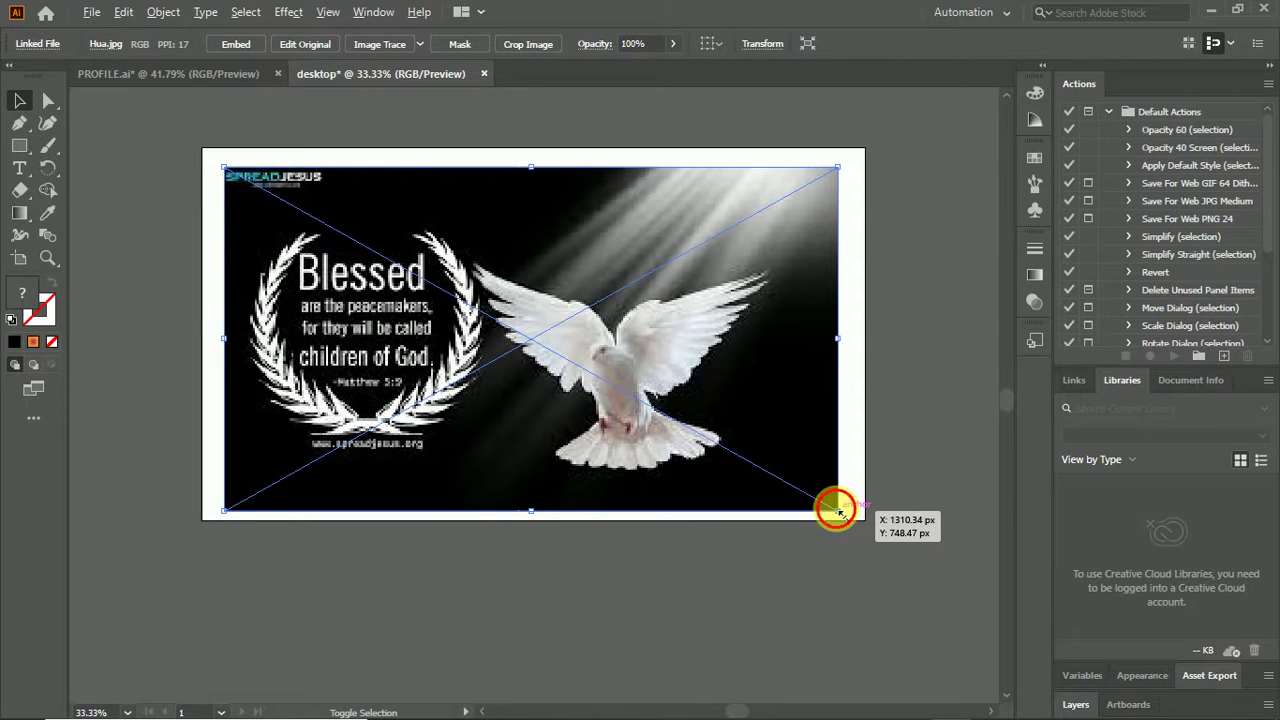
drag(838, 511, 866, 535)
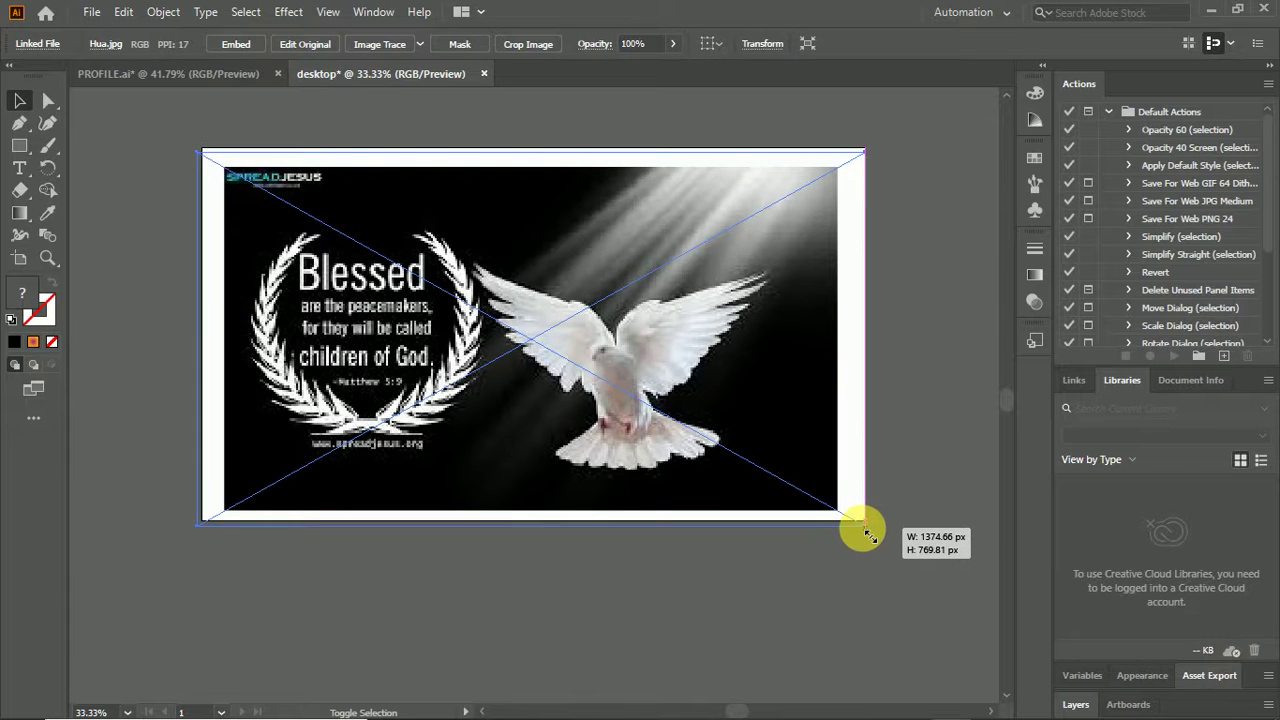
drag(868, 536, 868, 536)
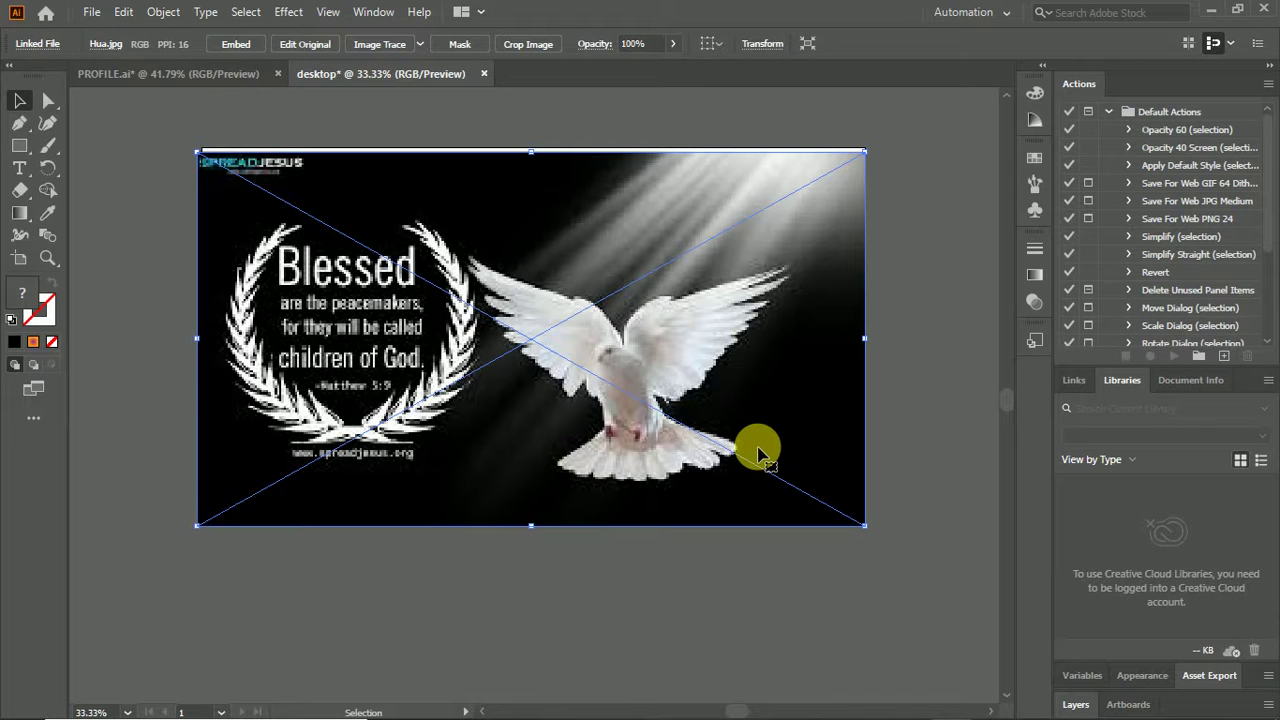
key(Up)
key(Up)
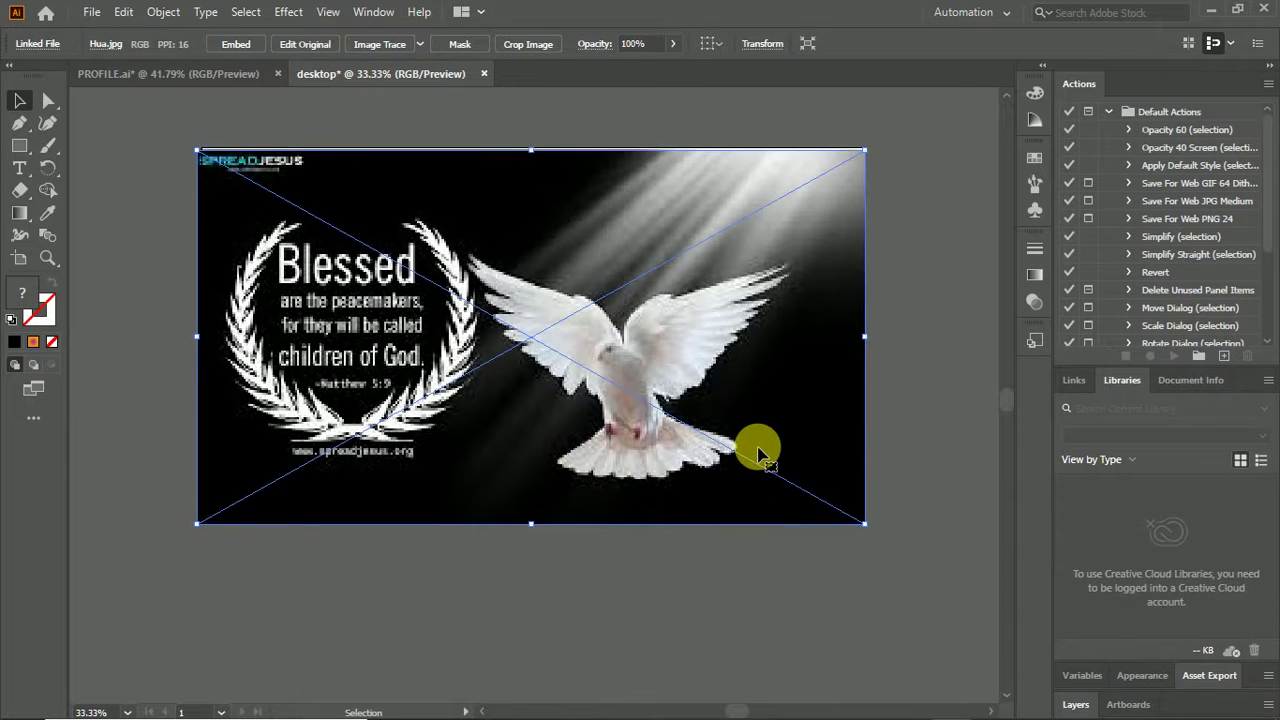
key(Up)
key(Up)
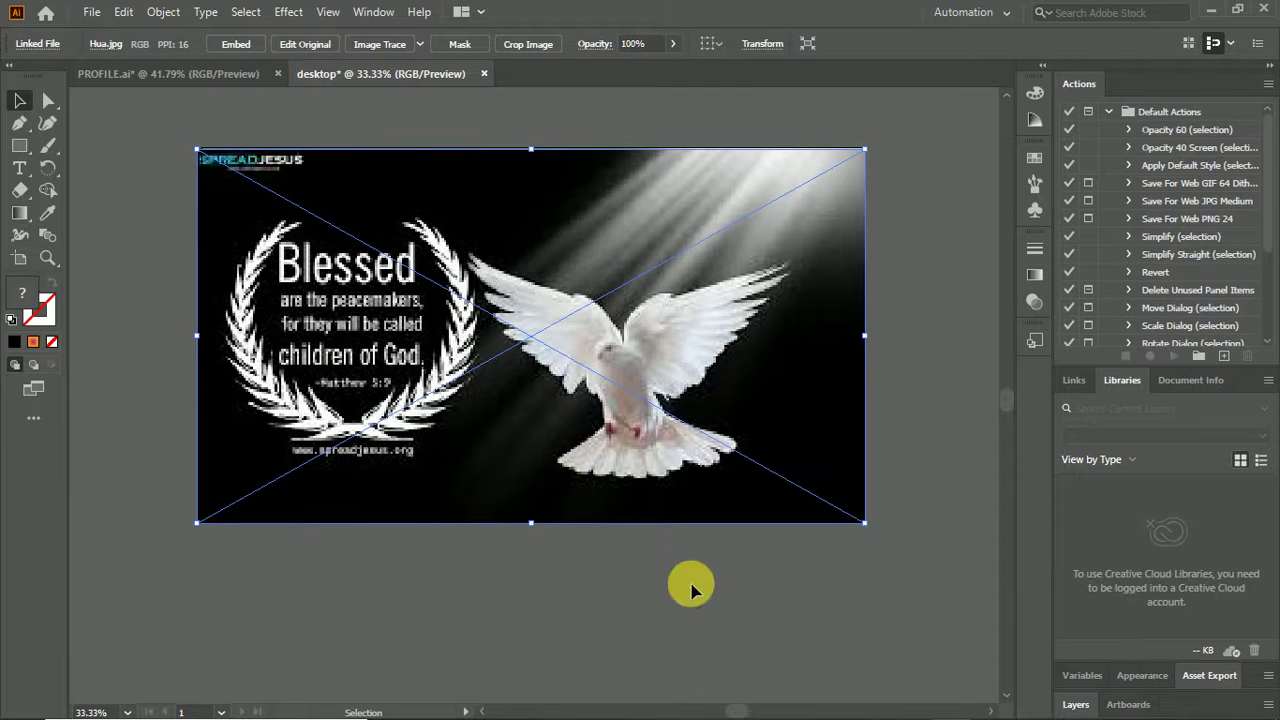
click(690, 593)
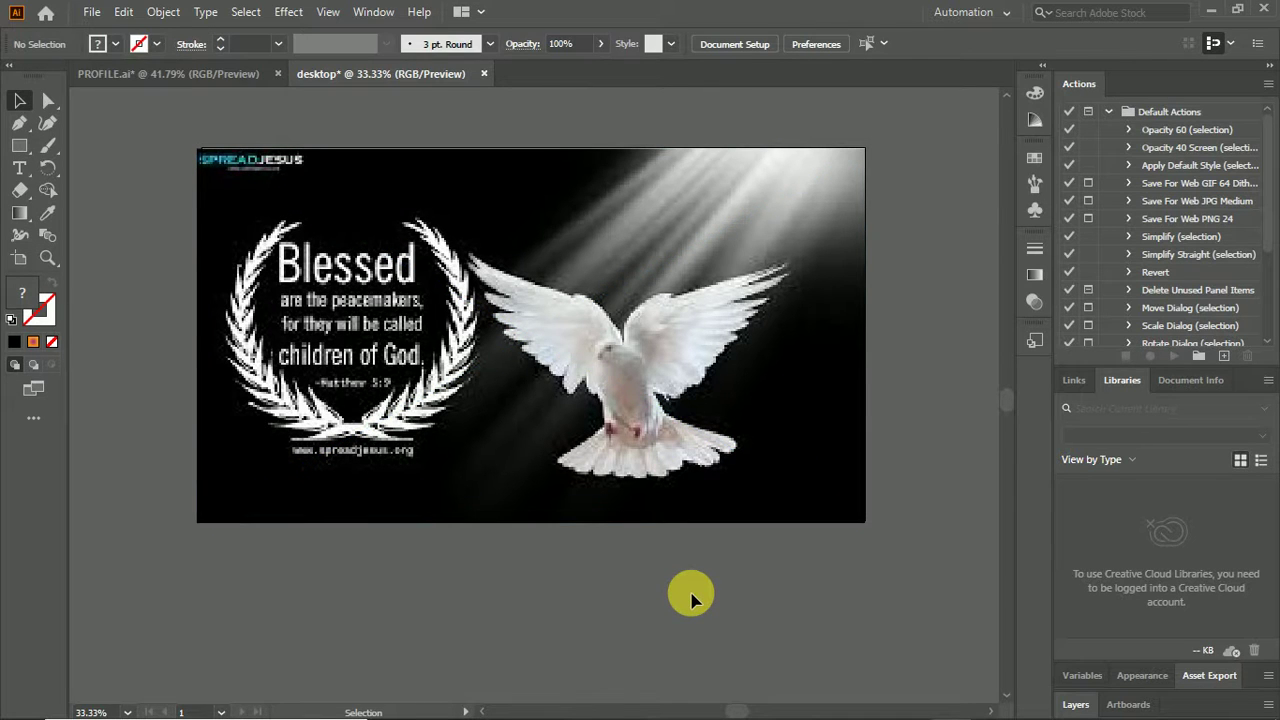
Select the placed dove image, shrink it, then delete it from the artboard.
click(655, 395)
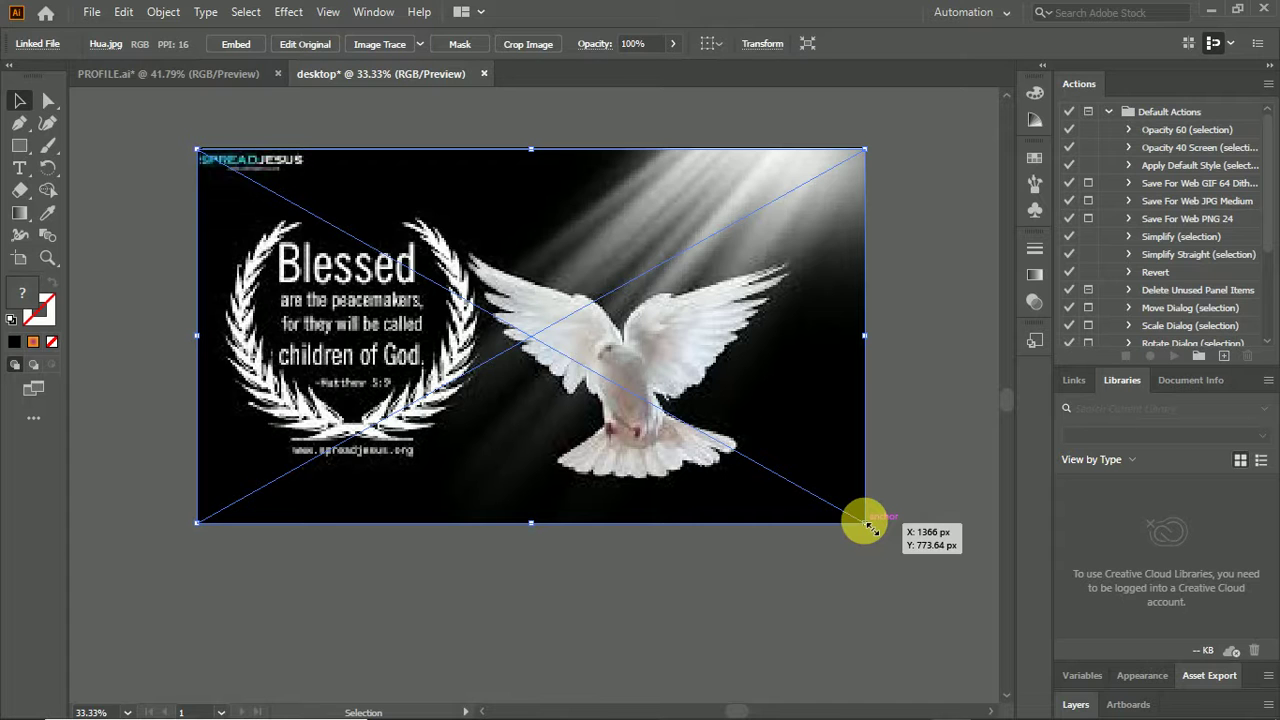
mouse_move(868, 524)
mouse_down()
mouse_move(590, 358)
mouse_move(789, 376)
mouse_up()
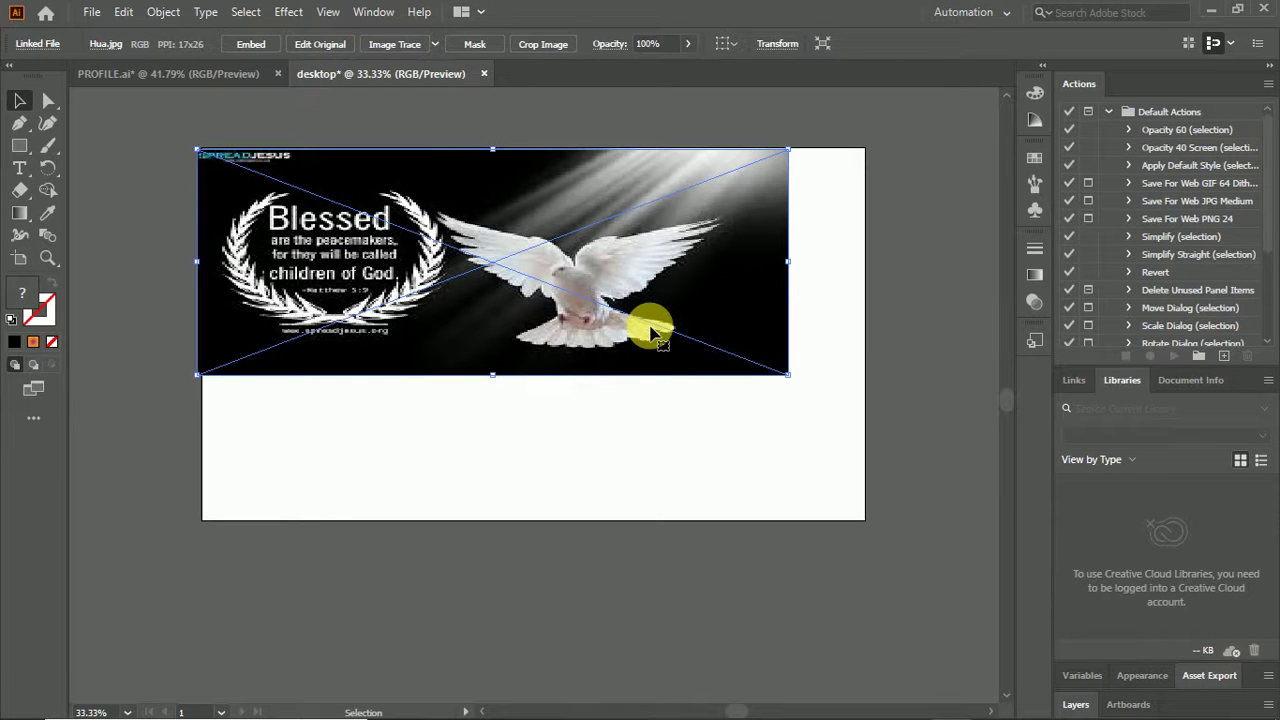
key(Delete)
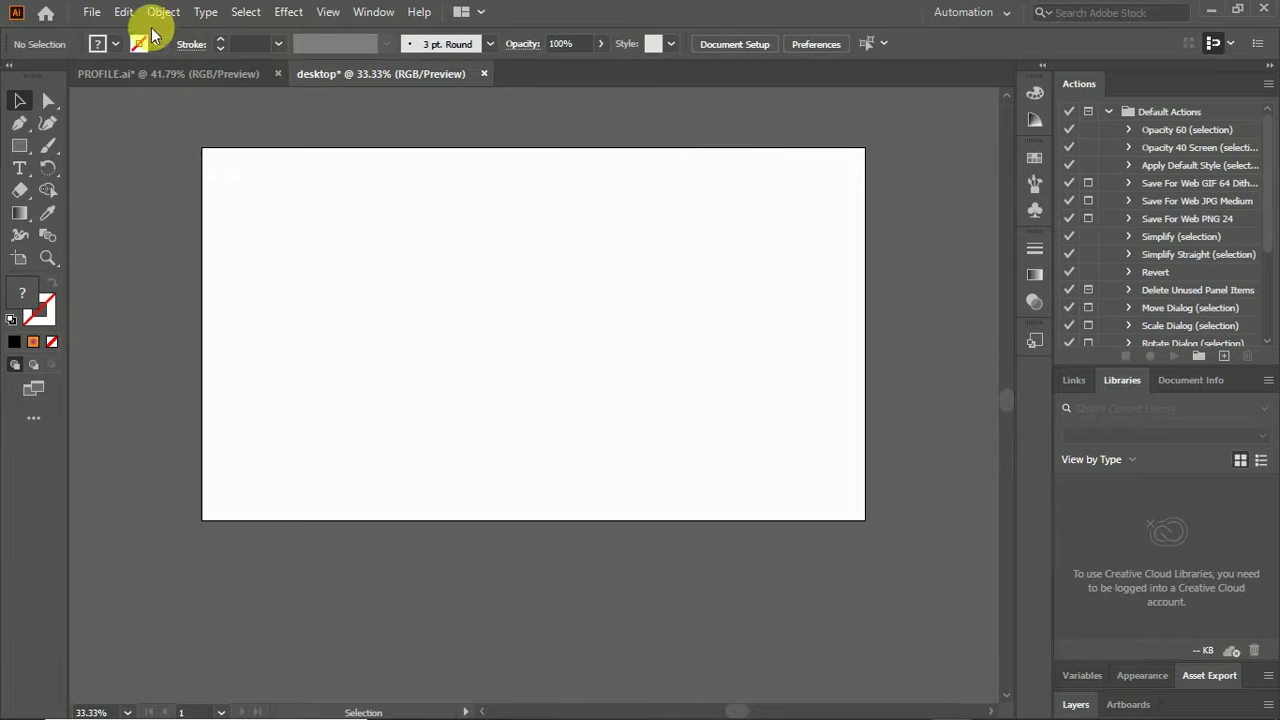
Open the Place dialog and navigate to the Pictures folder.
click(88, 16)
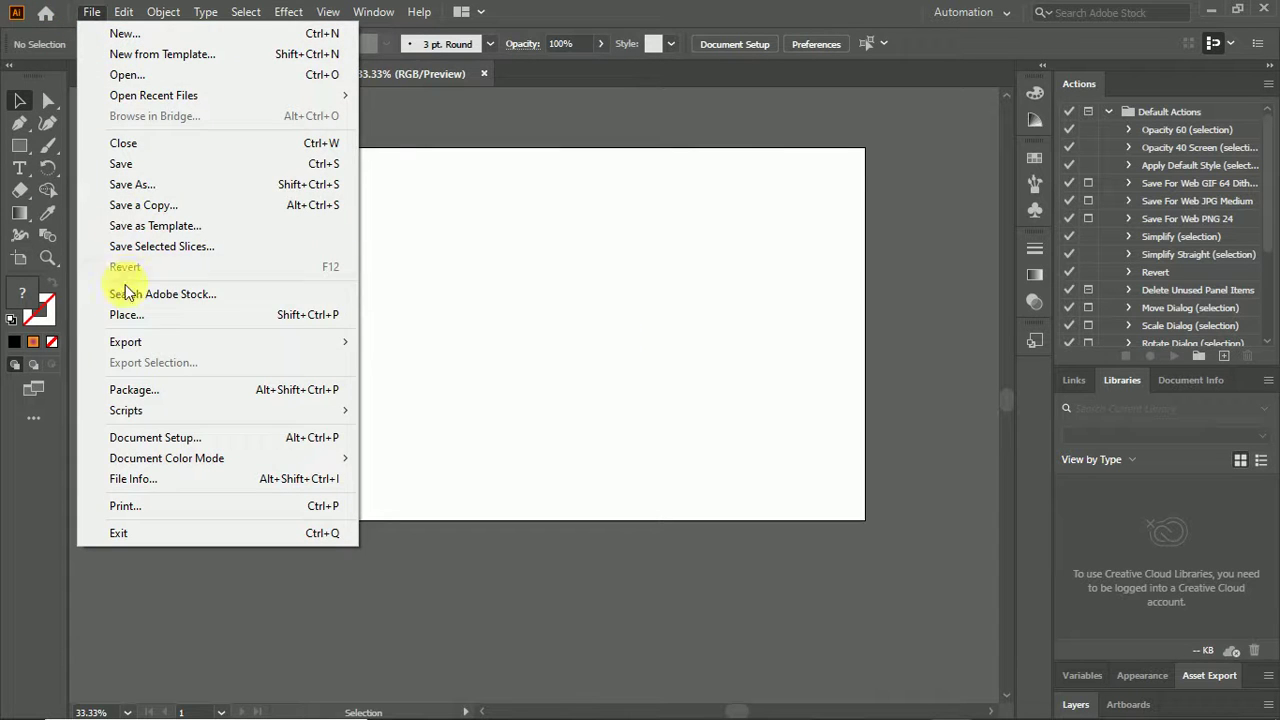
click(128, 315)
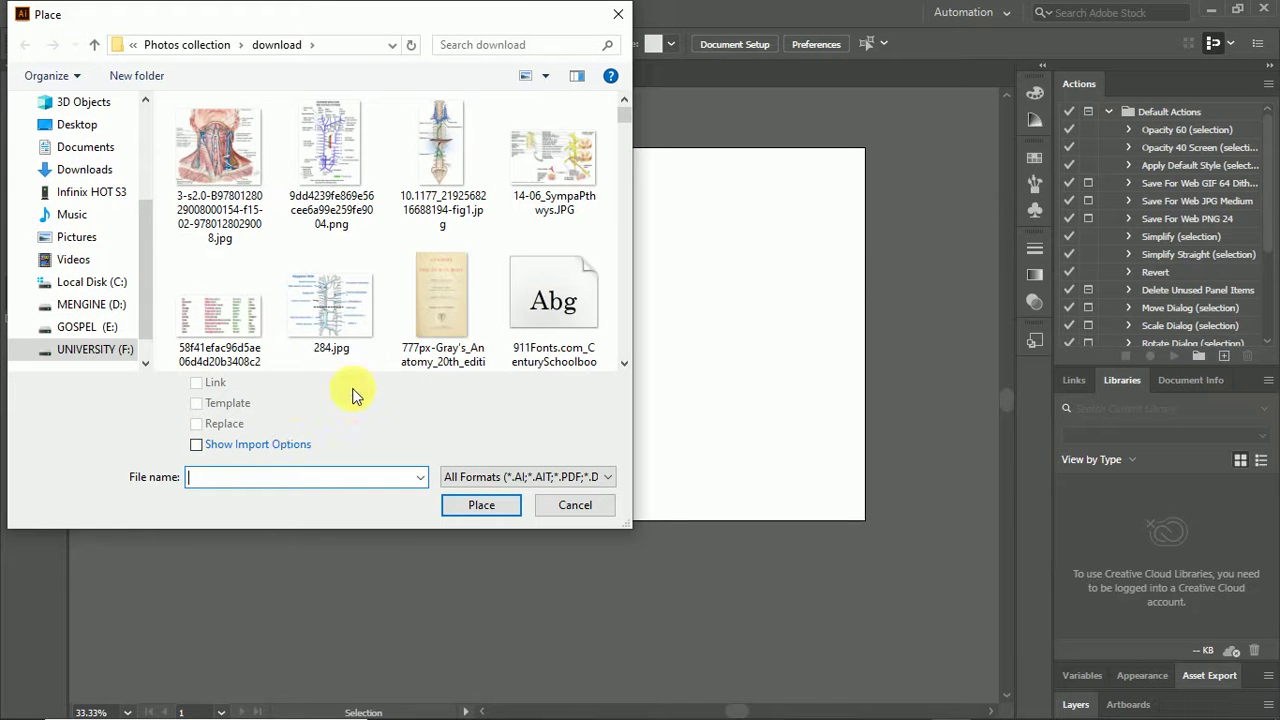
click(626, 364)
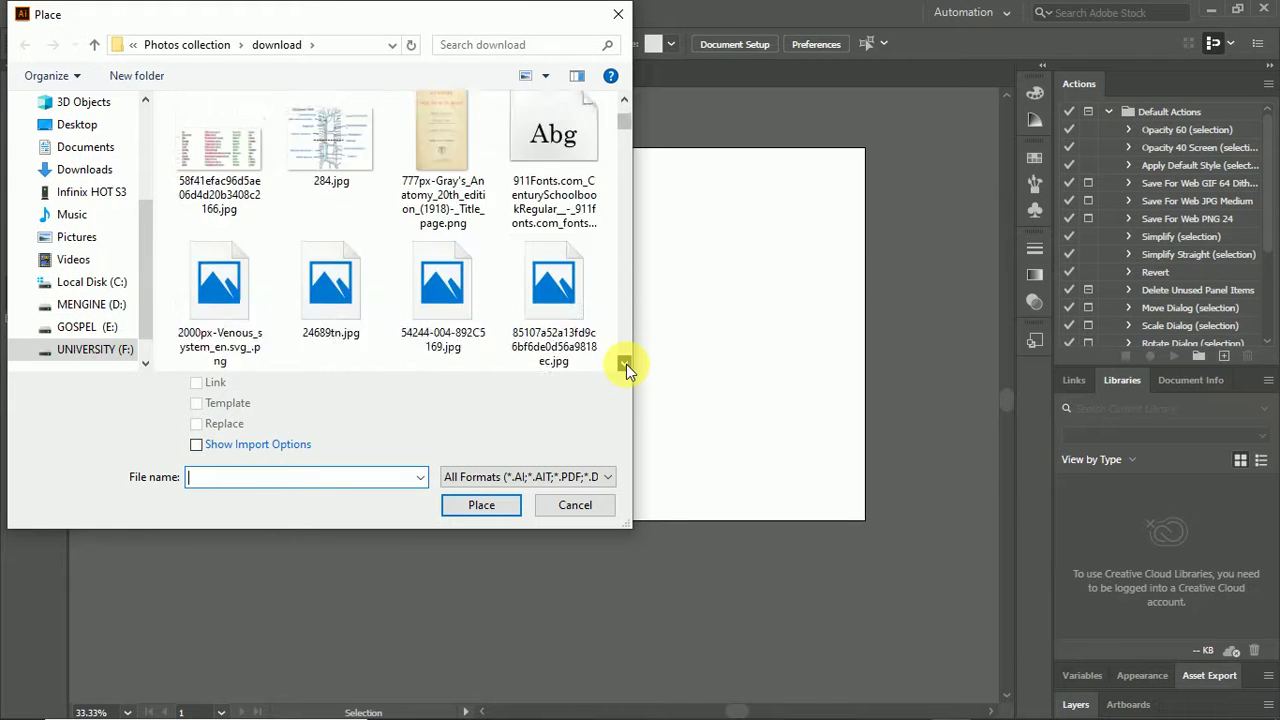
drag(626, 364, 621, 370)
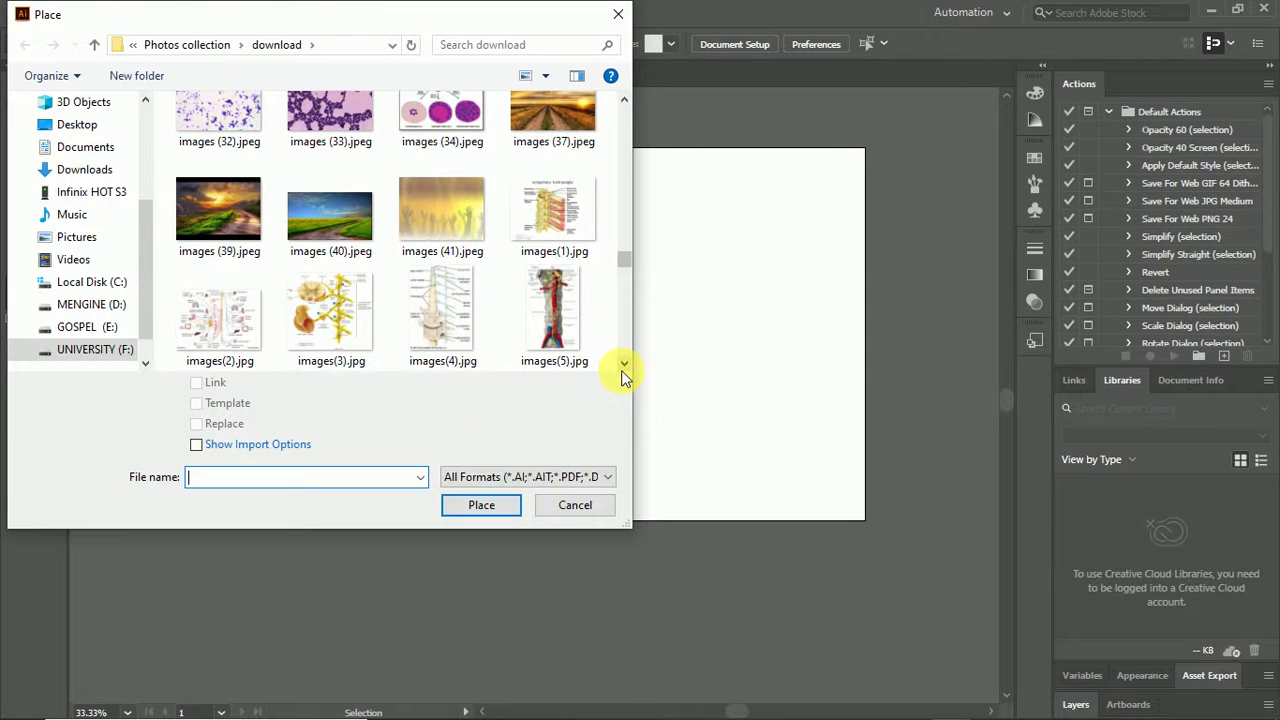
click(621, 370)
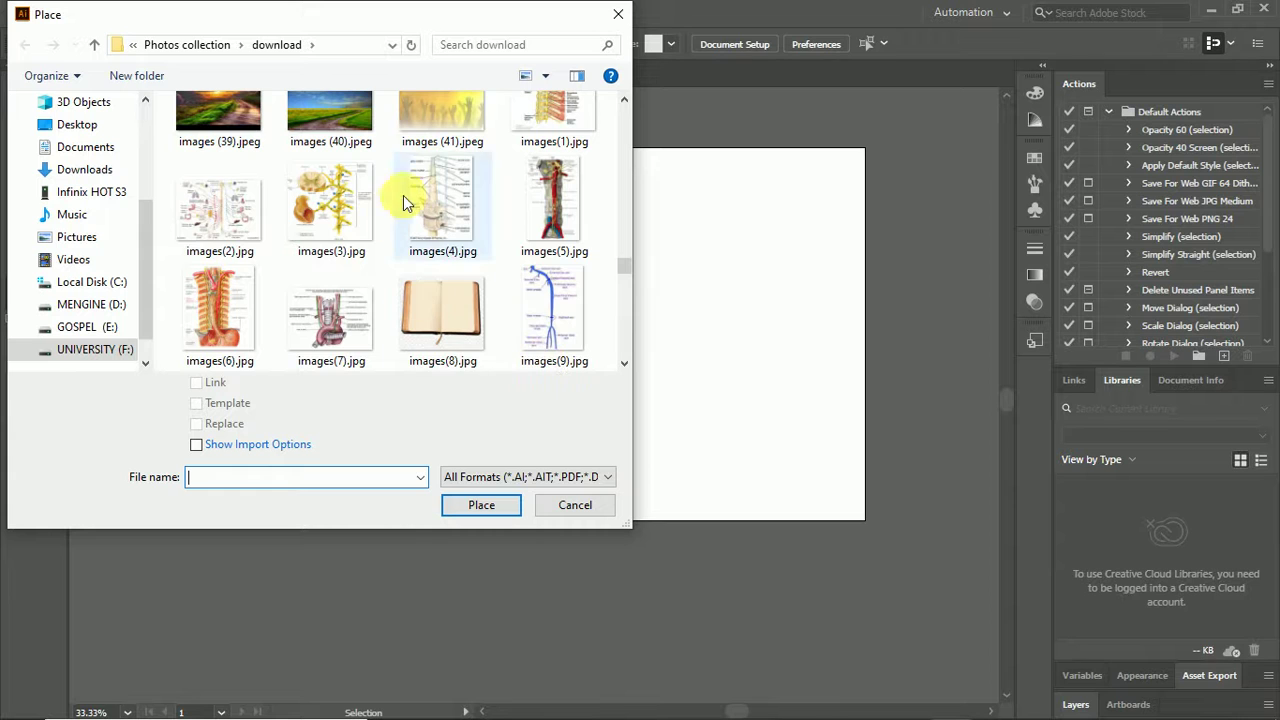
scroll(417, 154, up, 2)
scroll(417, 154, down, 1)
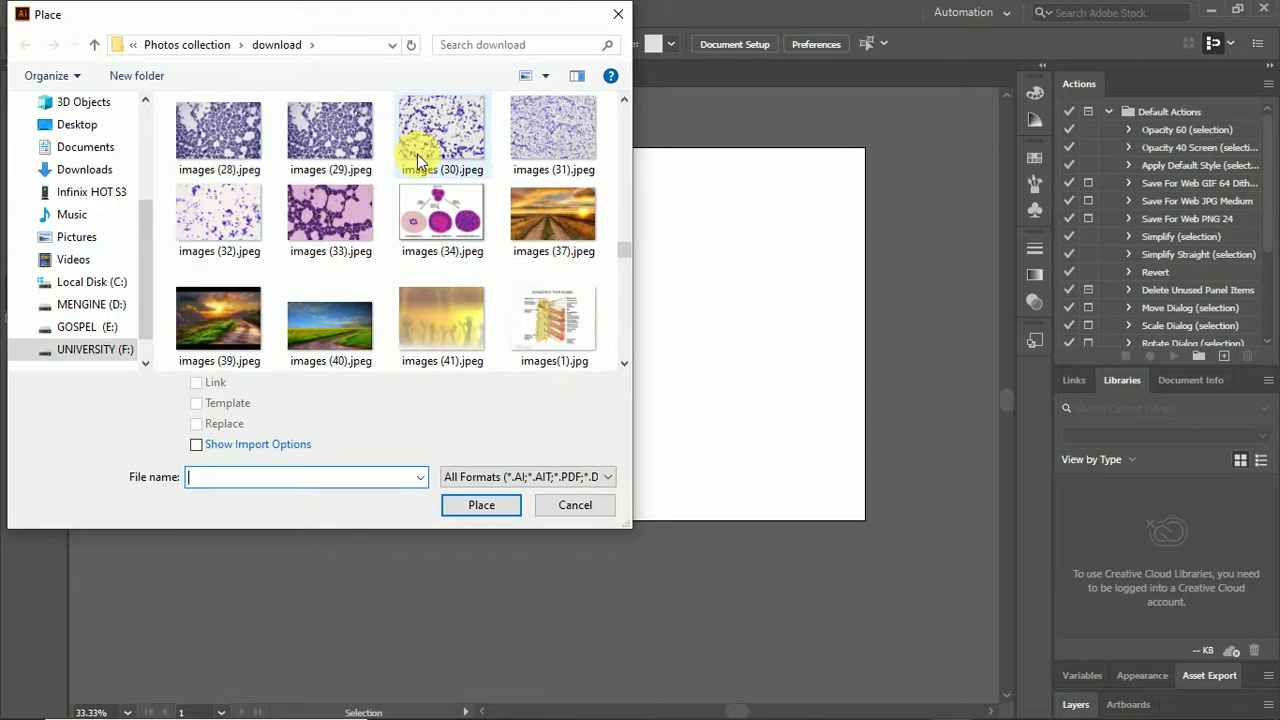
scroll(417, 155, down, 3)
scroll(417, 155, up, 3)
scroll(417, 155, up, 1)
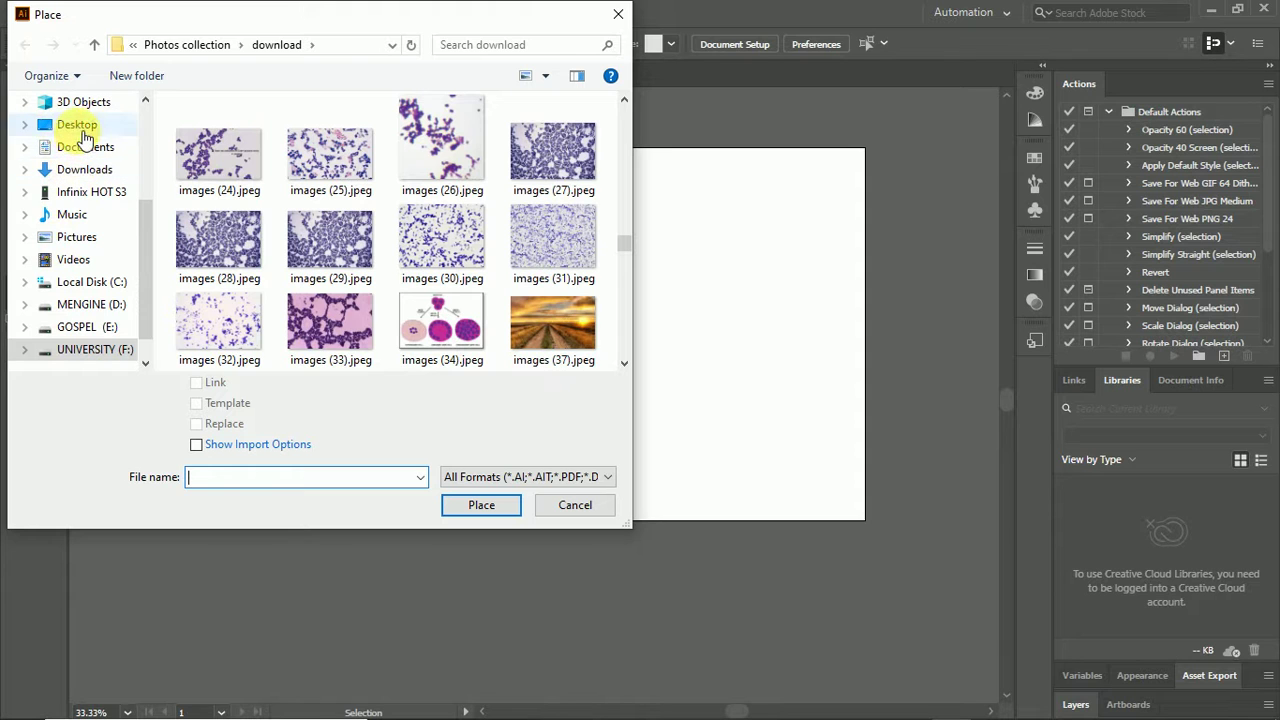
click(98, 240)
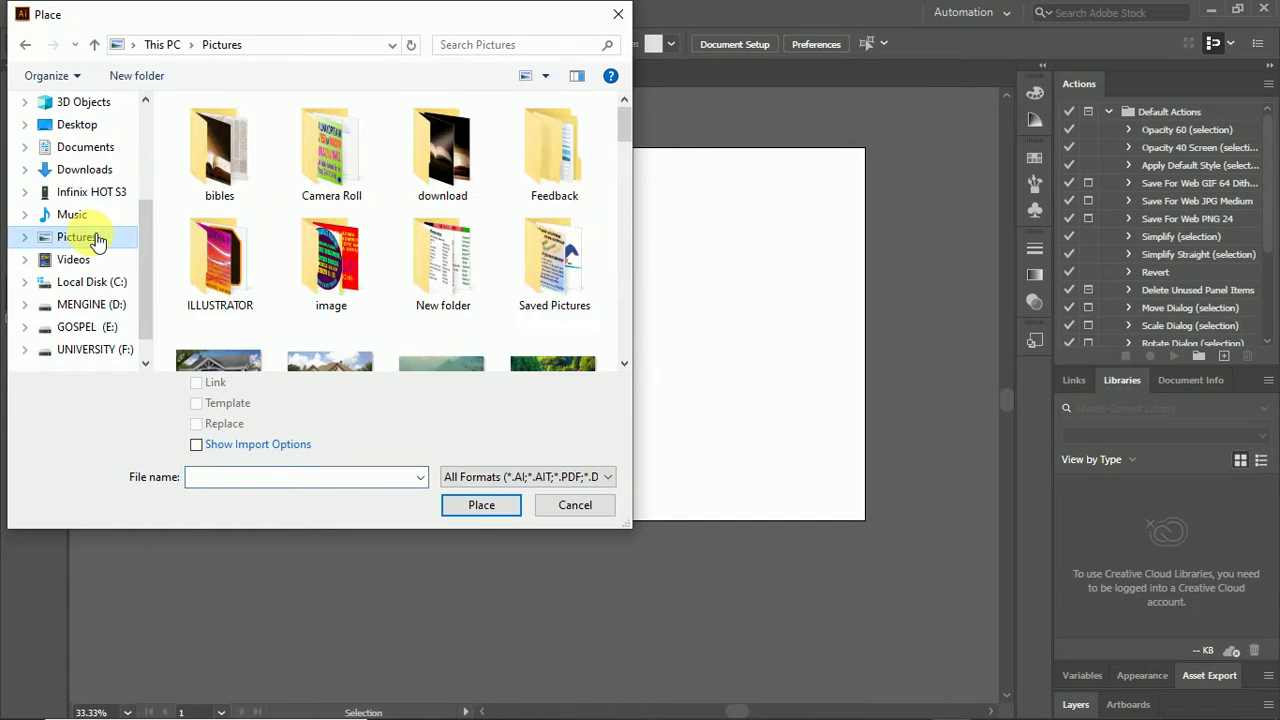
Choose IMG_20190307_102019_746.jpg from Pictures and place it.
scroll(326, 236, down, 2)
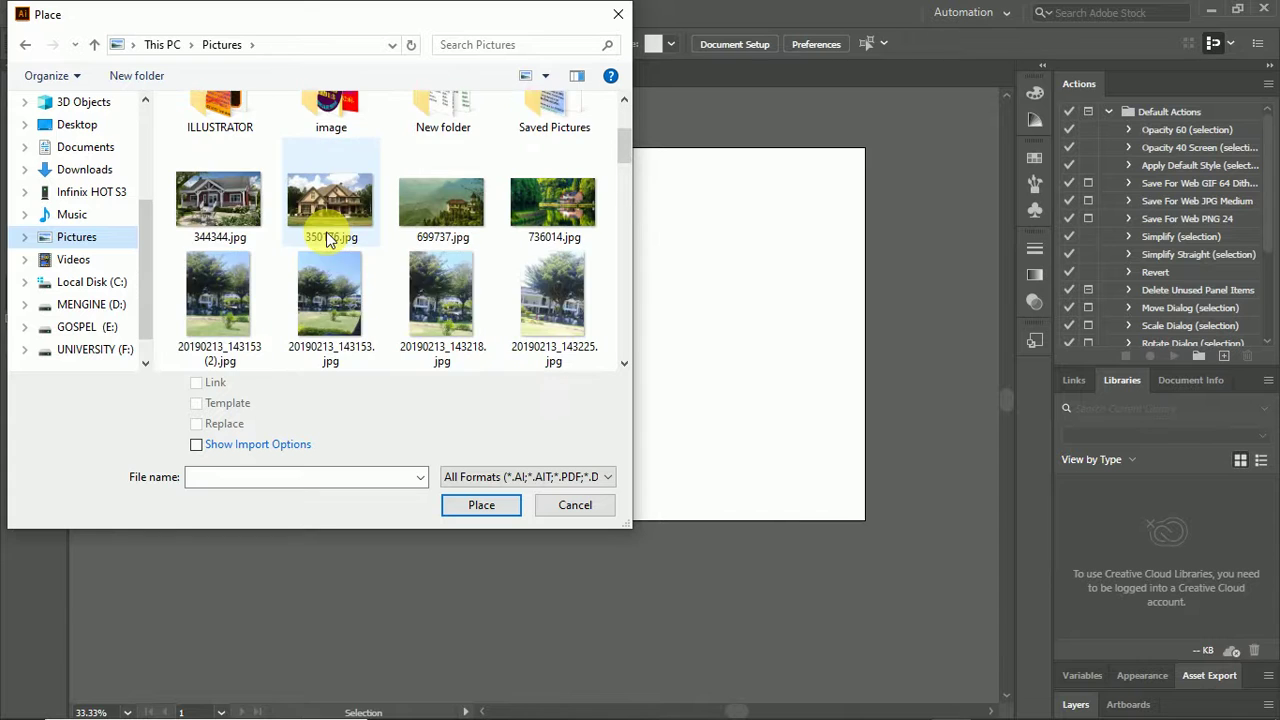
scroll(330, 241, down, 5)
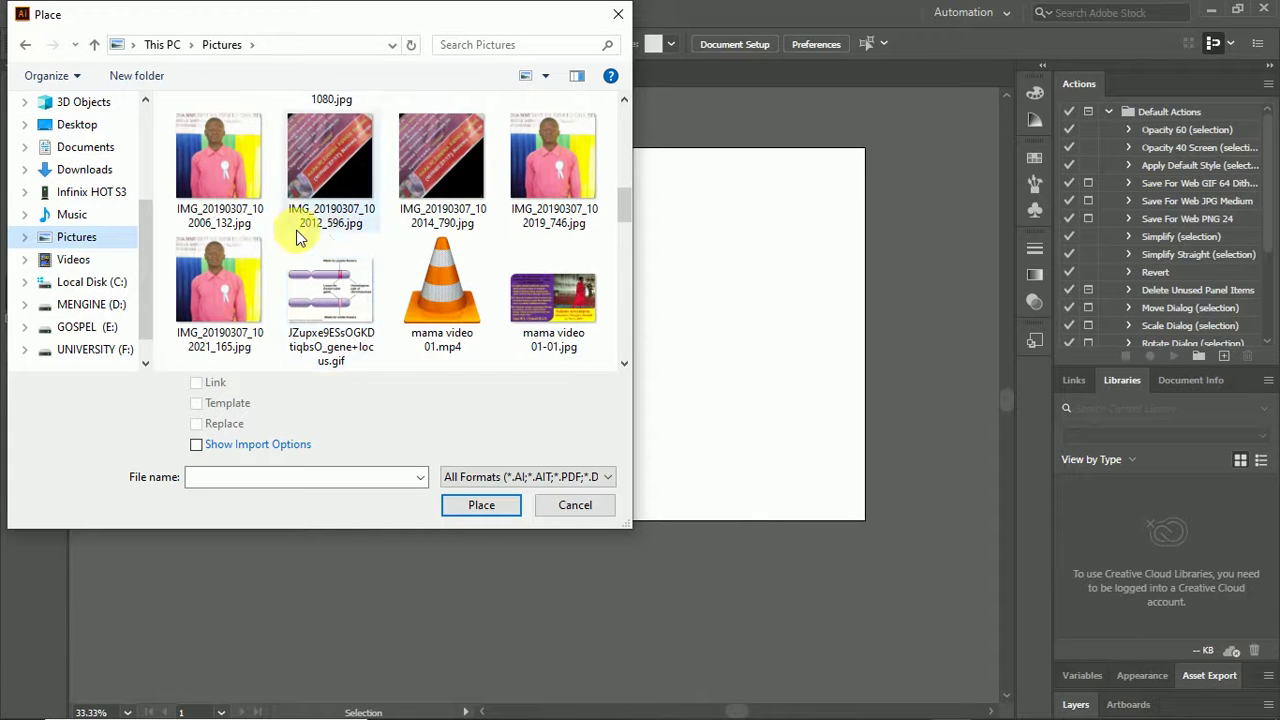
click(563, 160)
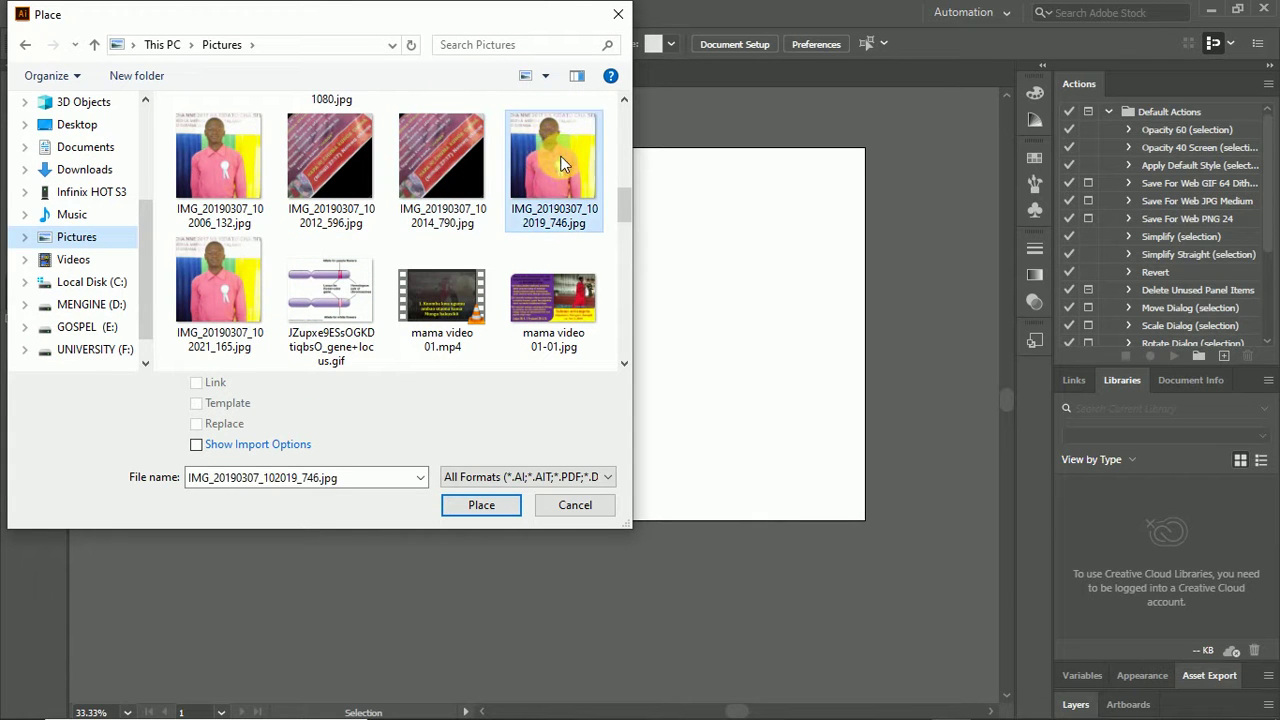
click(196, 382)
click(488, 513)
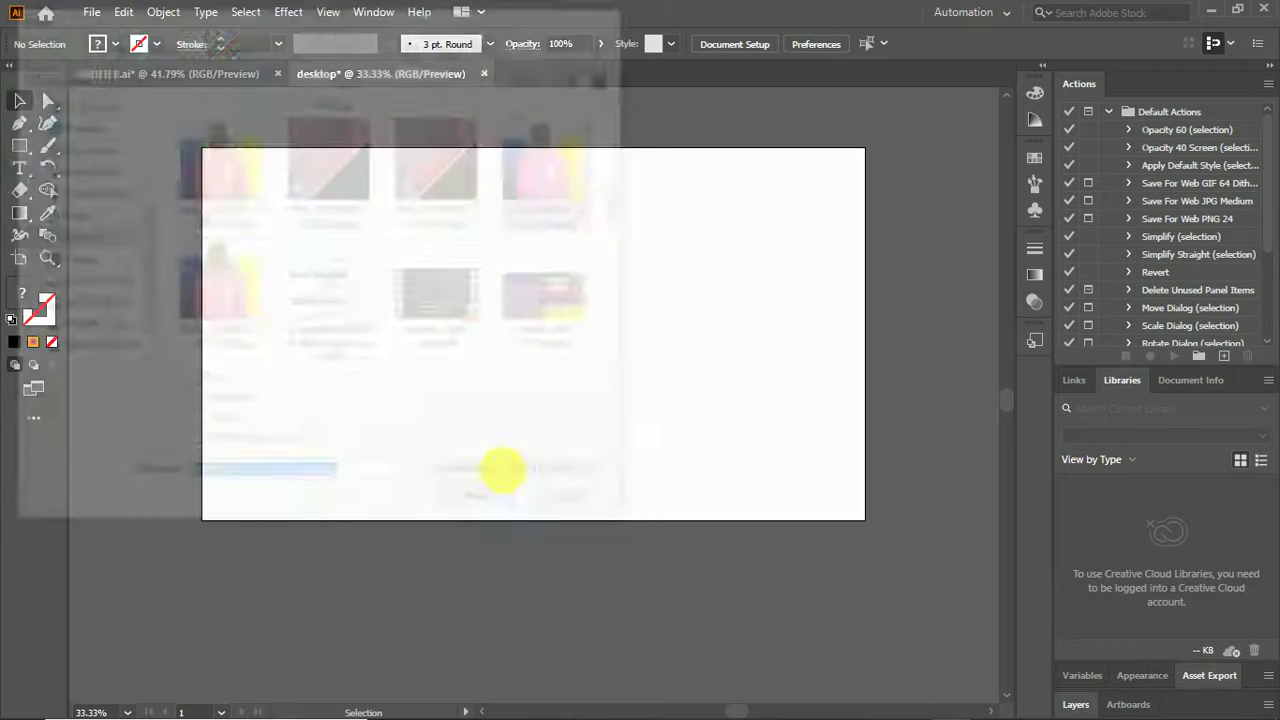
Place the portrait photo on the middle of the artboard and stretch it larger and taller.
drag(364, 244, 751, 451)
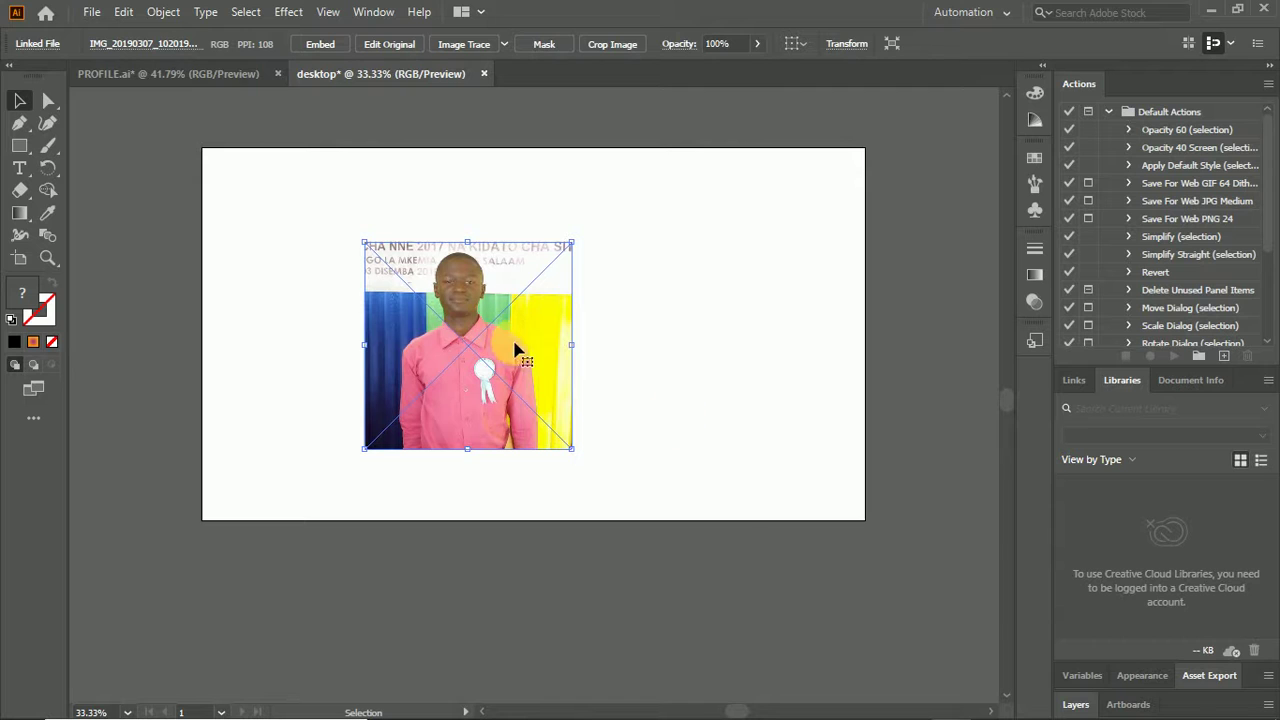
click(634, 346)
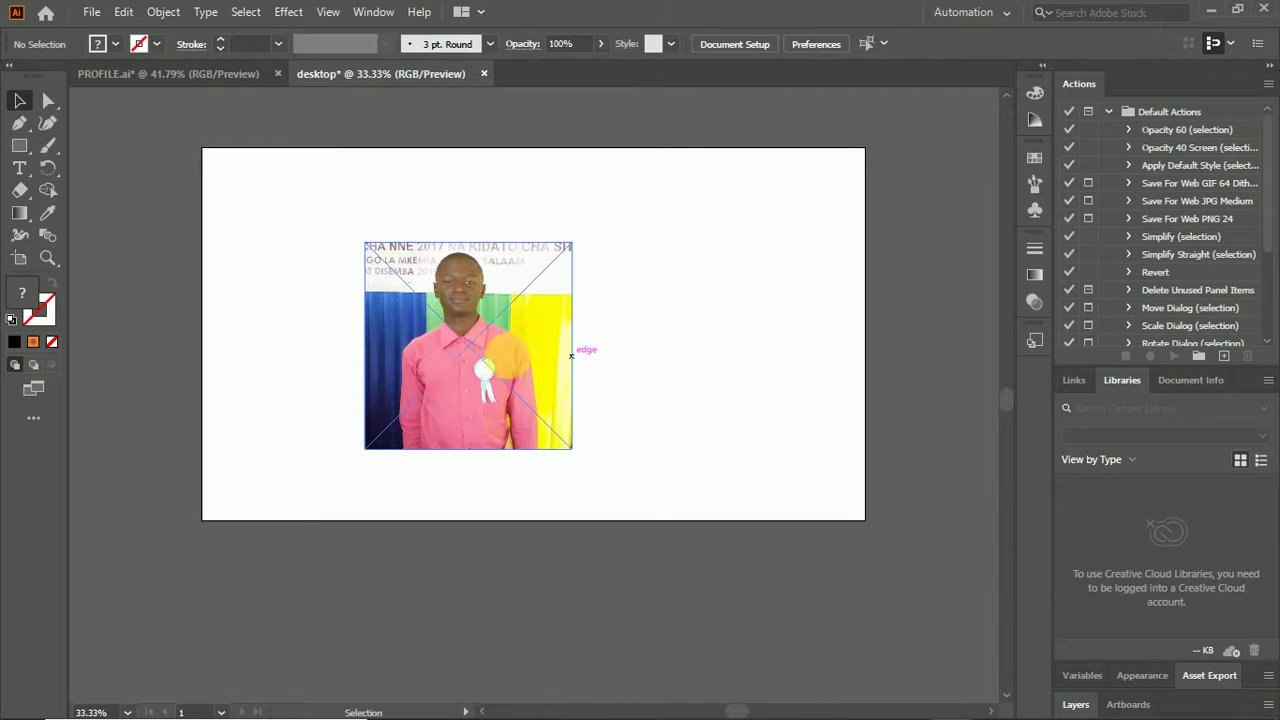
click(452, 352)
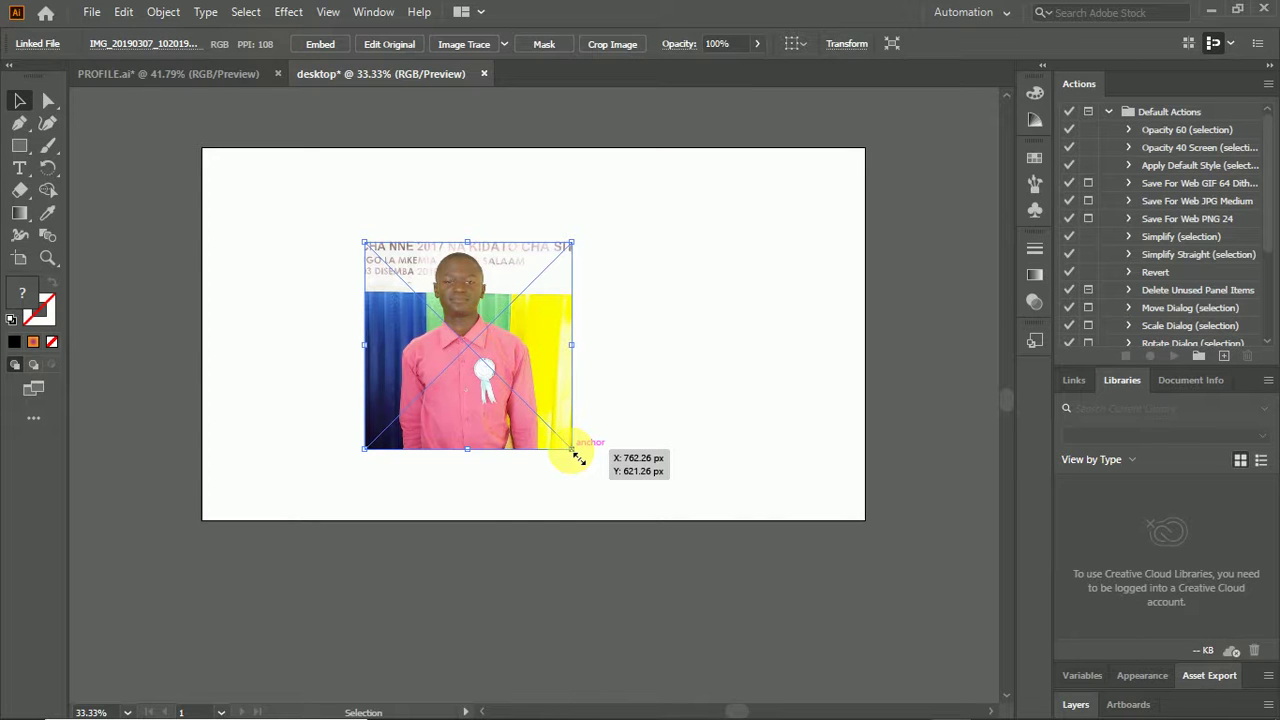
drag(577, 455, 596, 517)
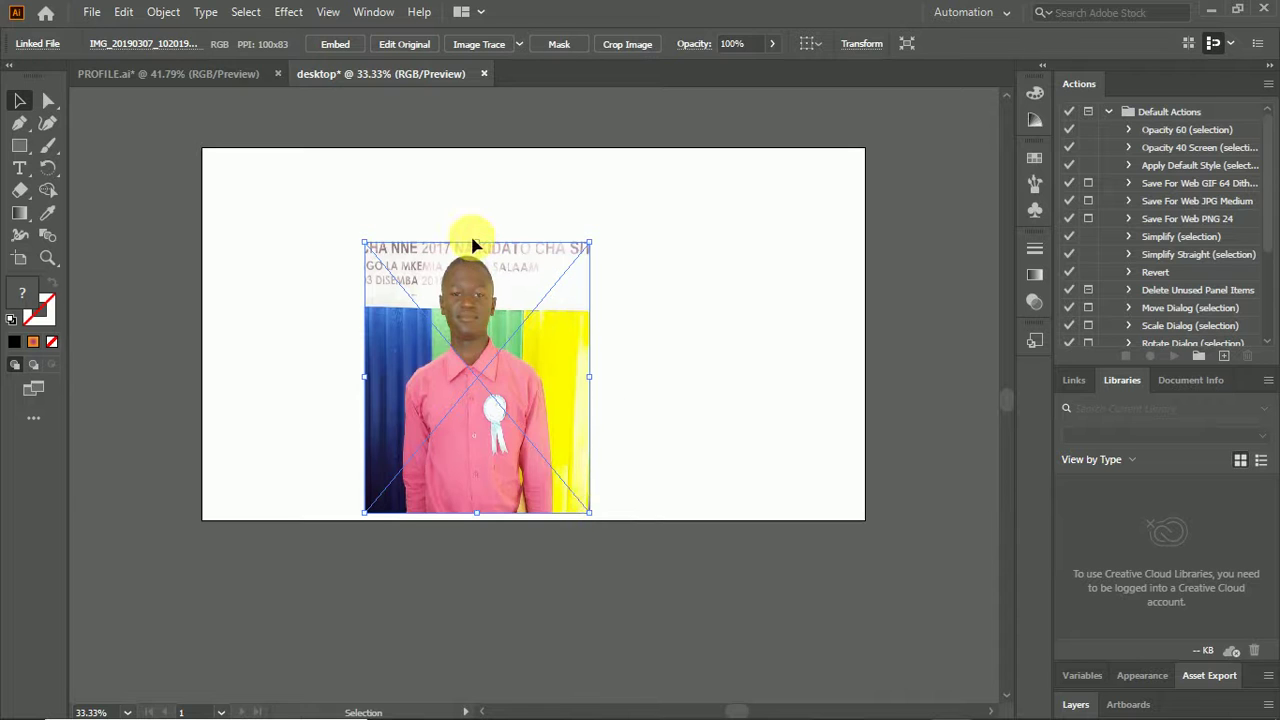
drag(485, 248, 487, 172)
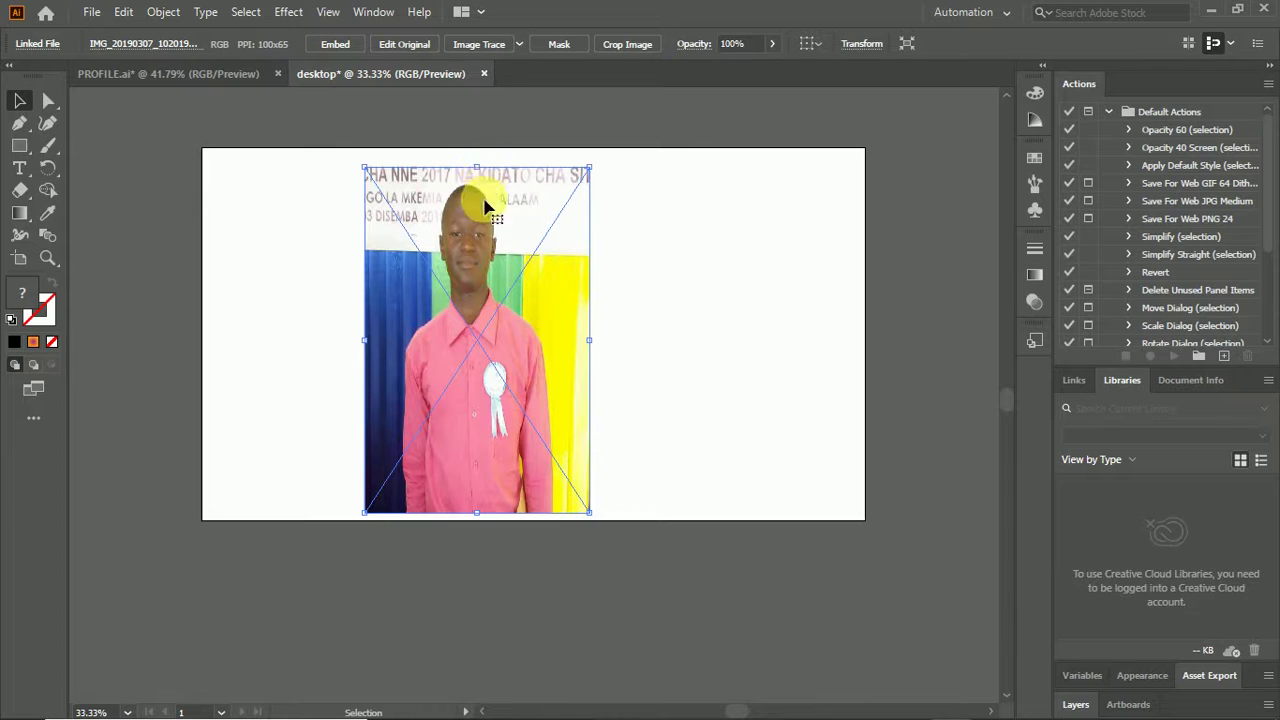
click(646, 378)
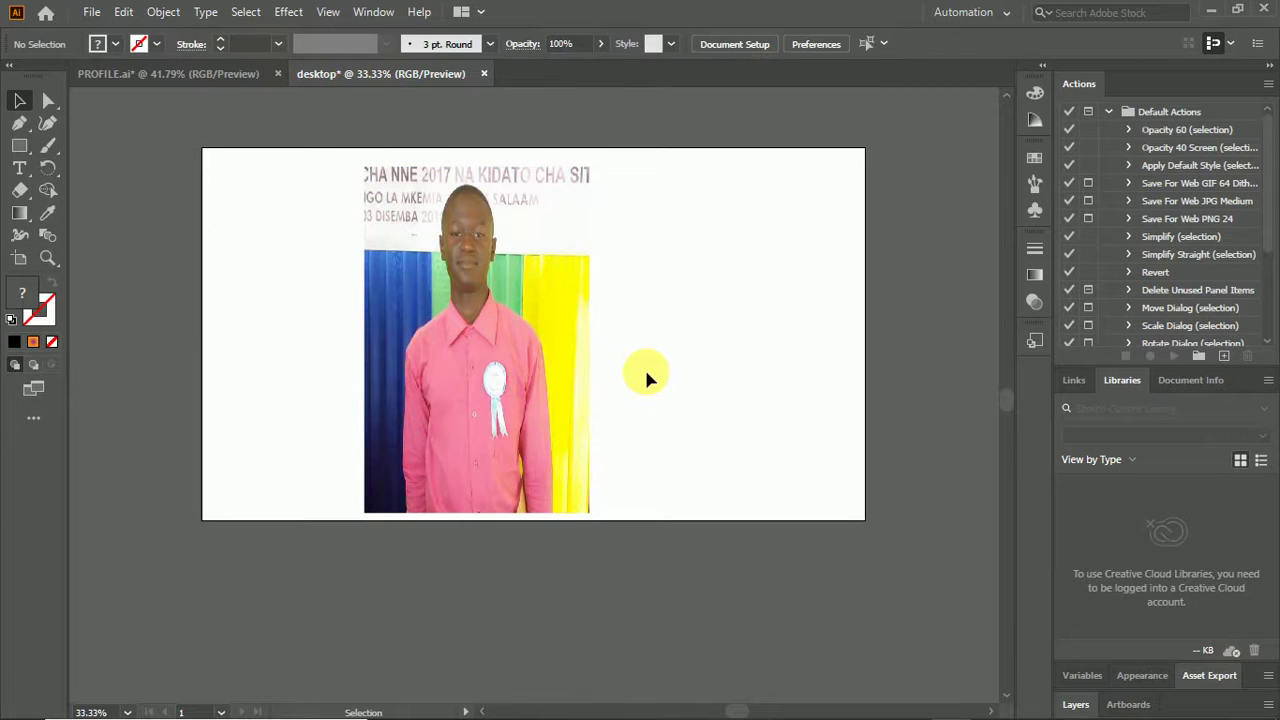
click(510, 366)
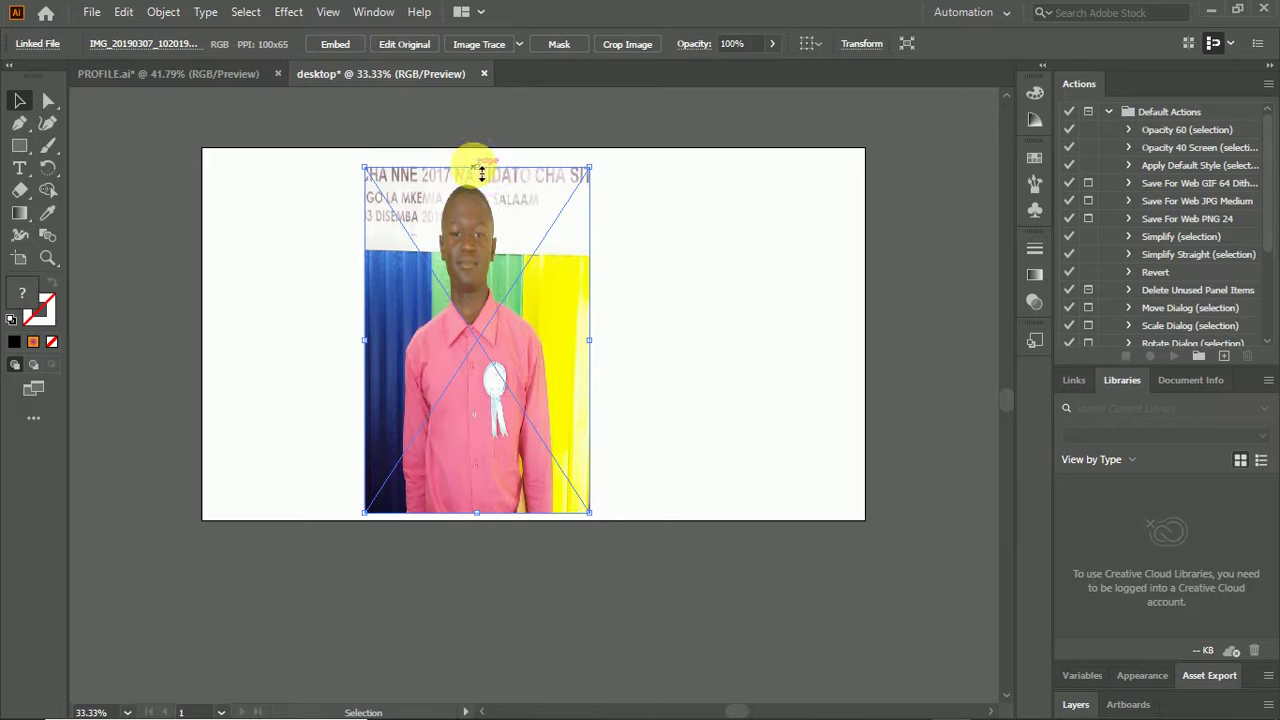
Resize the photo against the artboard's top and left edges, shrinking it to a small picture in the top-left corner.
drag(483, 172, 483, 150)
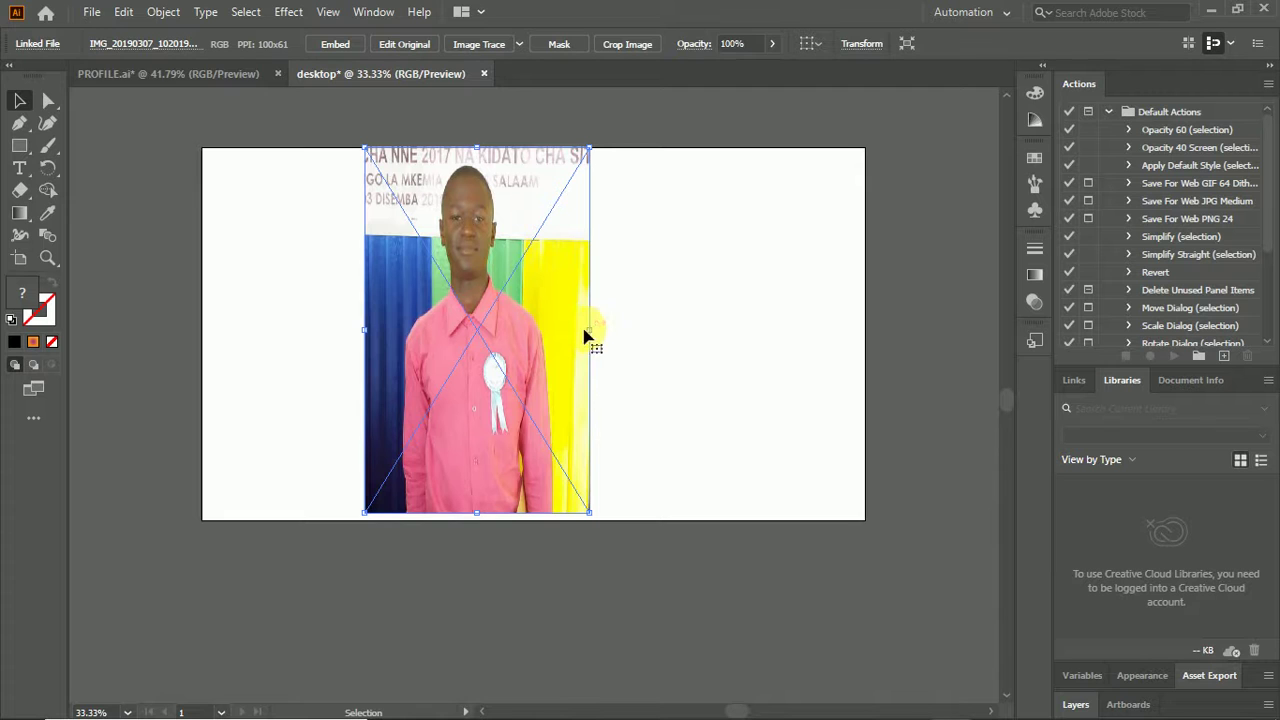
drag(592, 330, 785, 365)
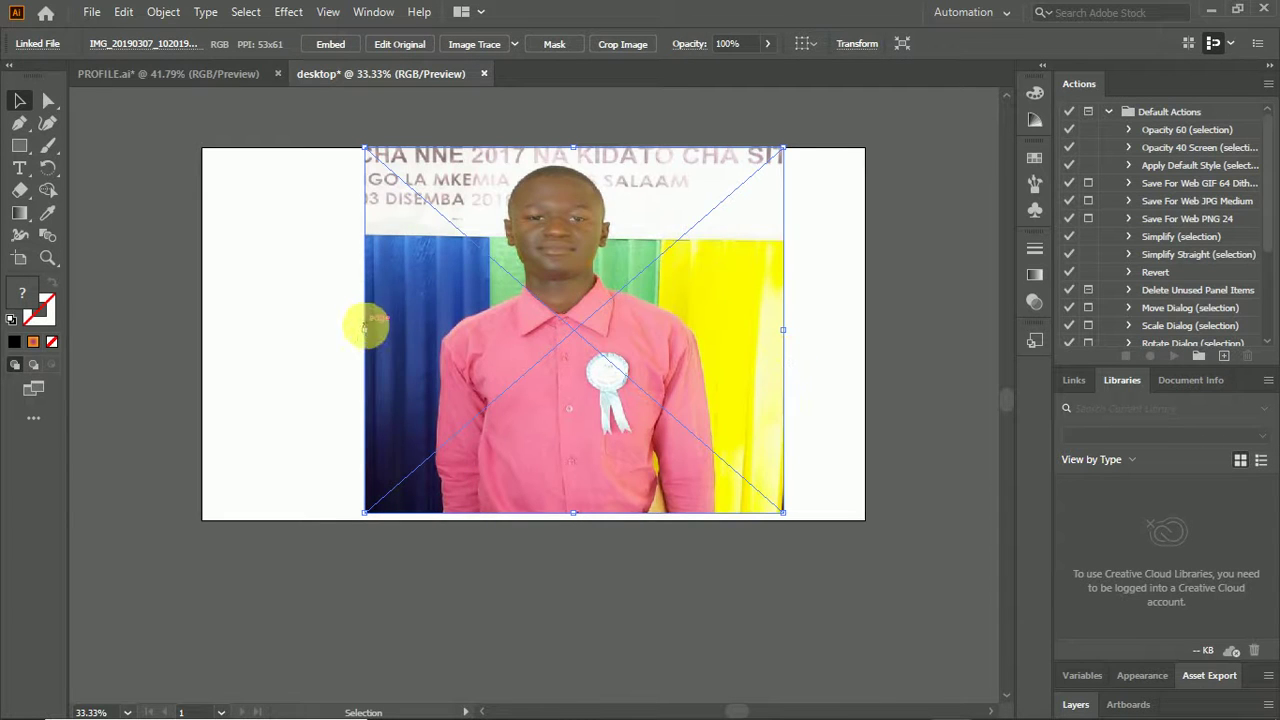
drag(365, 330, 233, 317)
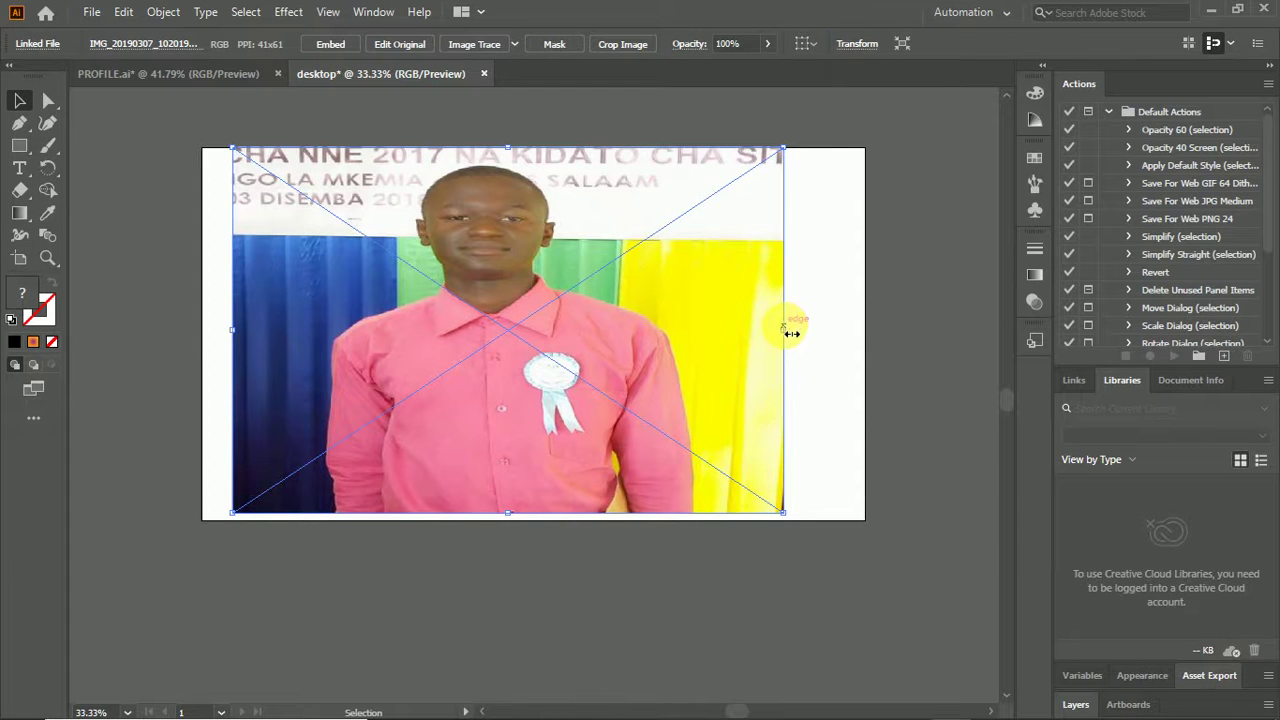
drag(790, 333, 515, 323)
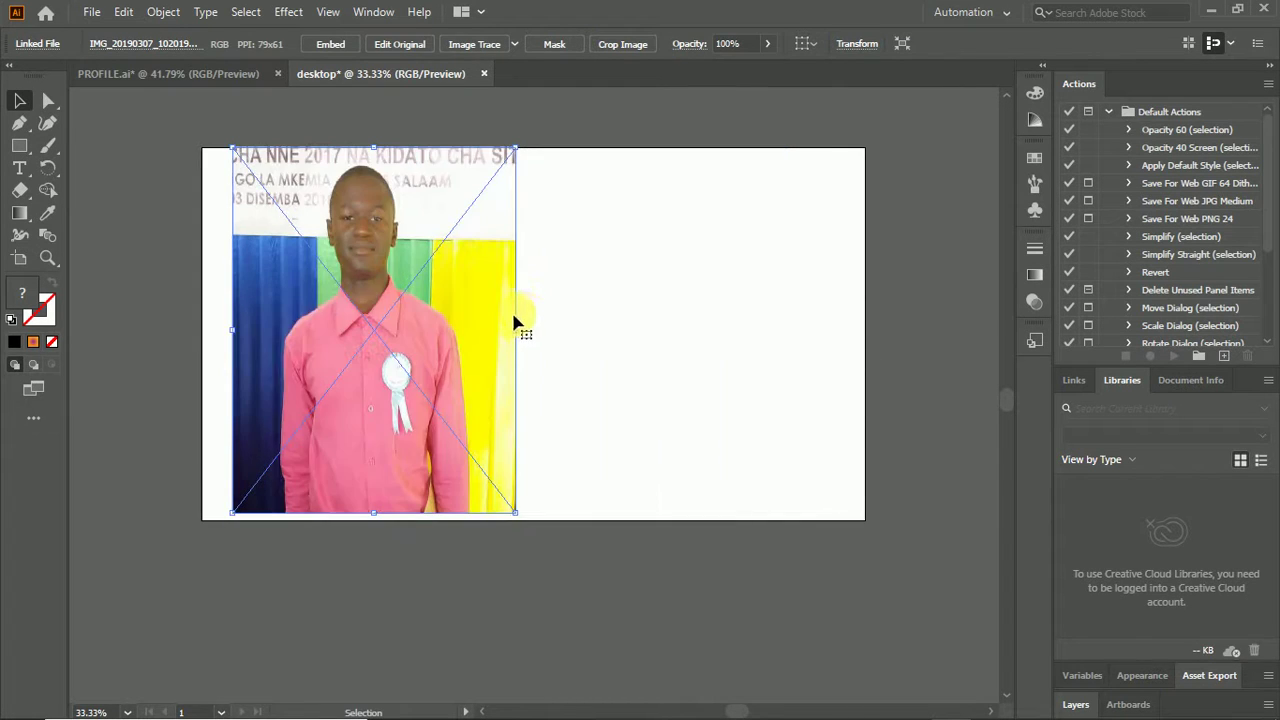
drag(514, 510, 485, 418)
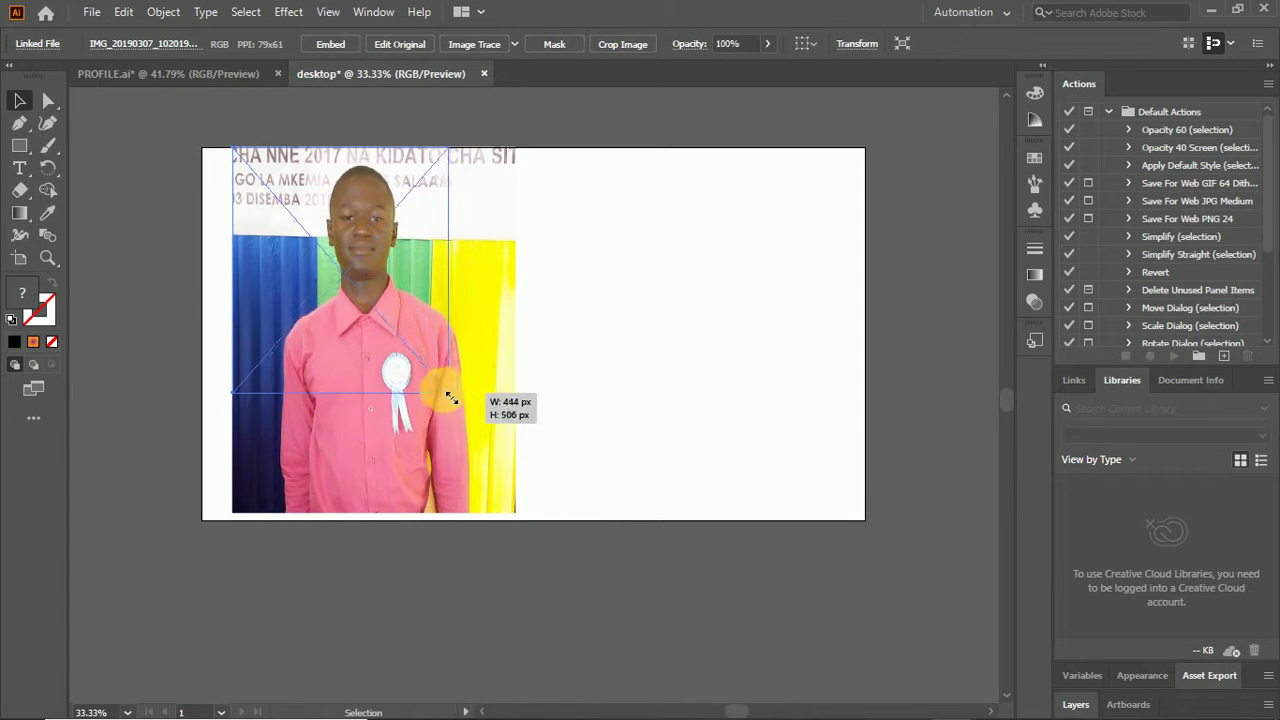
drag(485, 418, 430, 384)
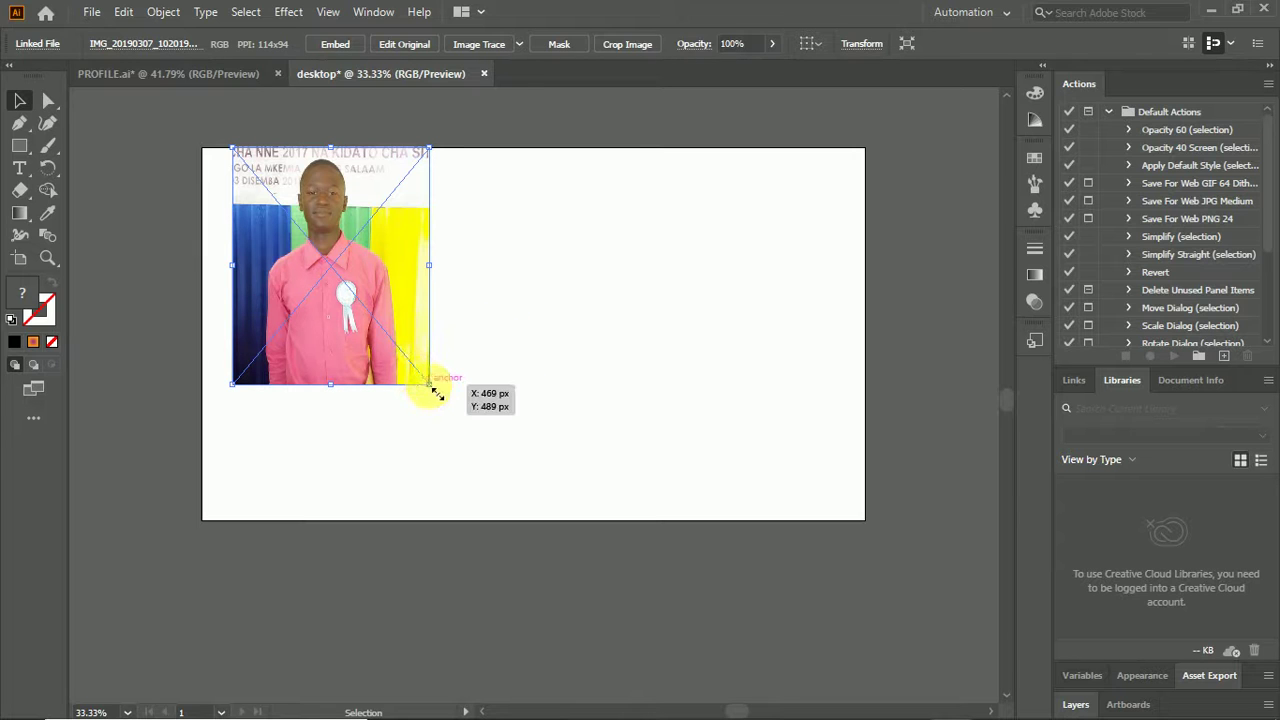
drag(436, 393, 412, 349)
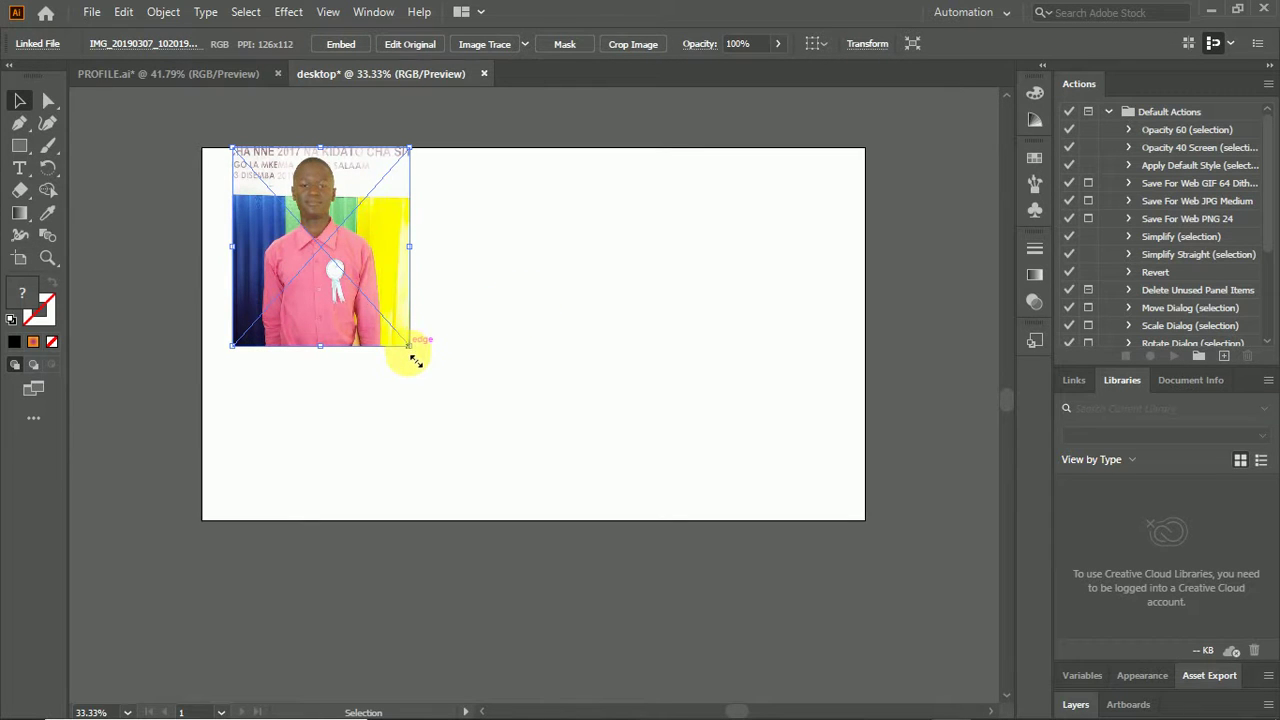
drag(415, 361, 380, 328)
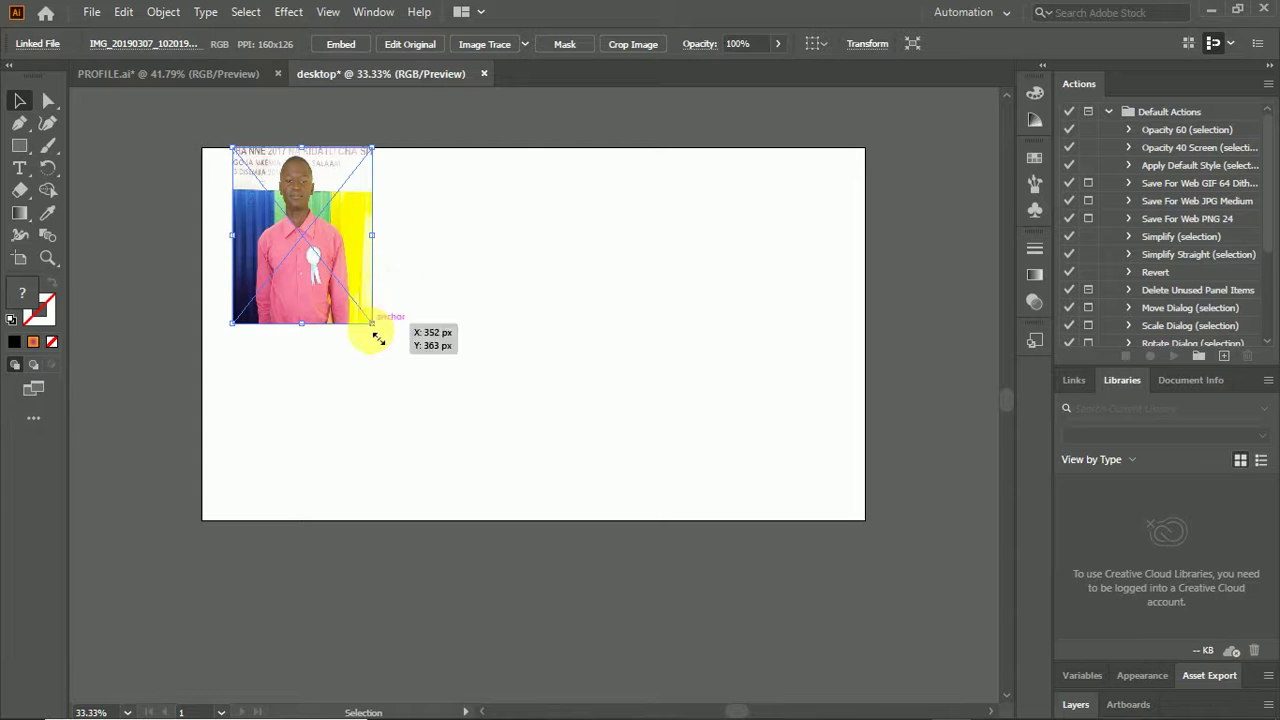
Draw a white rectangle over the entire artboard with the Rectangle tool, cancelling the size dialog.
click(455, 375)
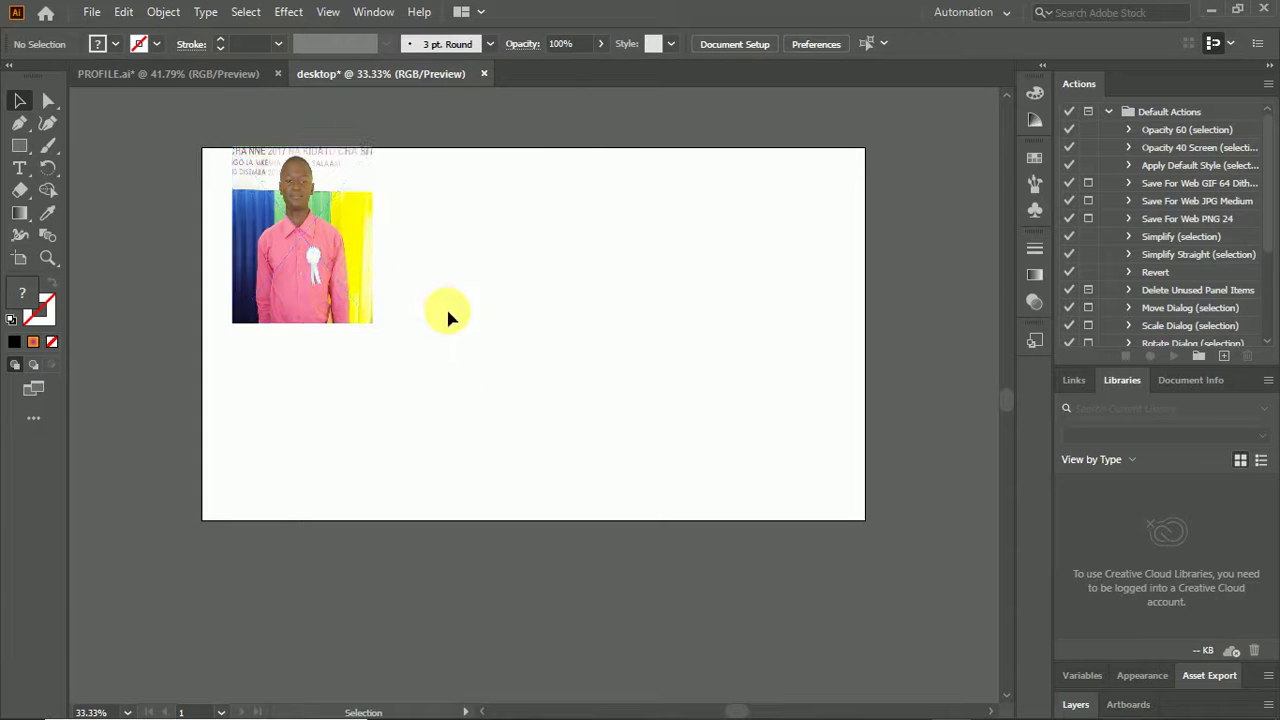
drag(19, 145, 160, 130)
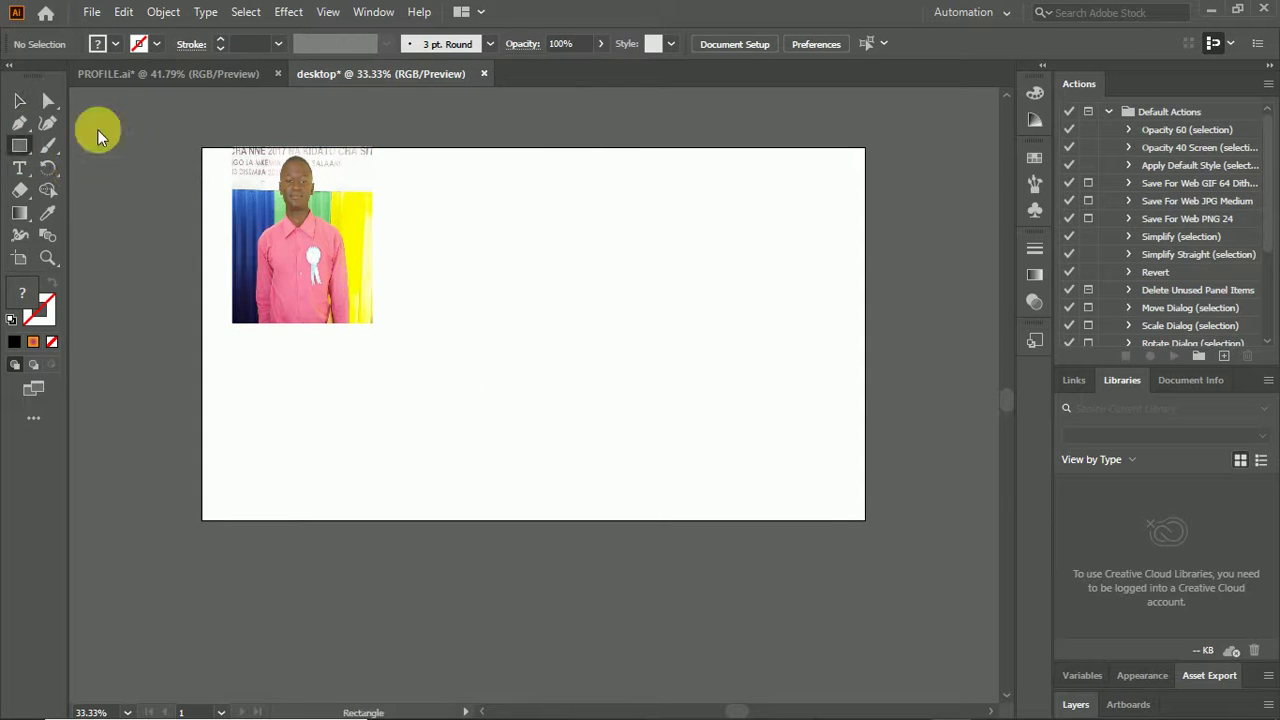
click(271, 131)
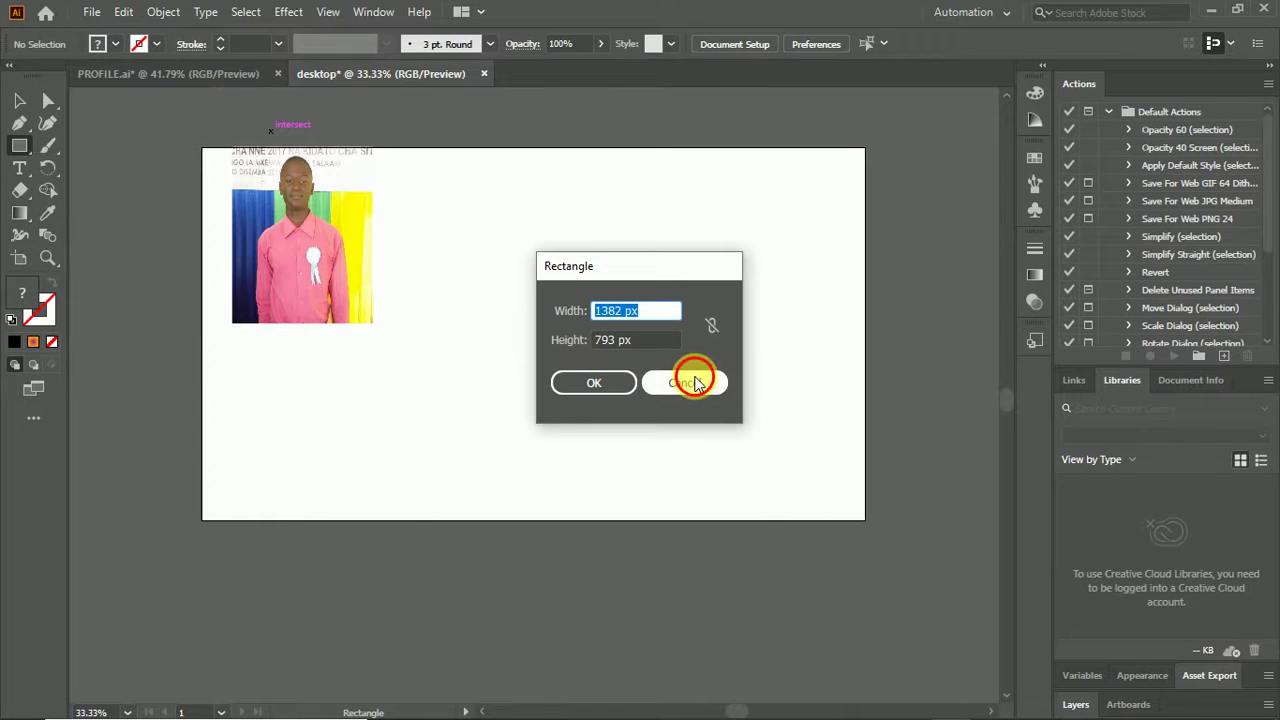
click(686, 382)
drag(172, 132, 881, 543)
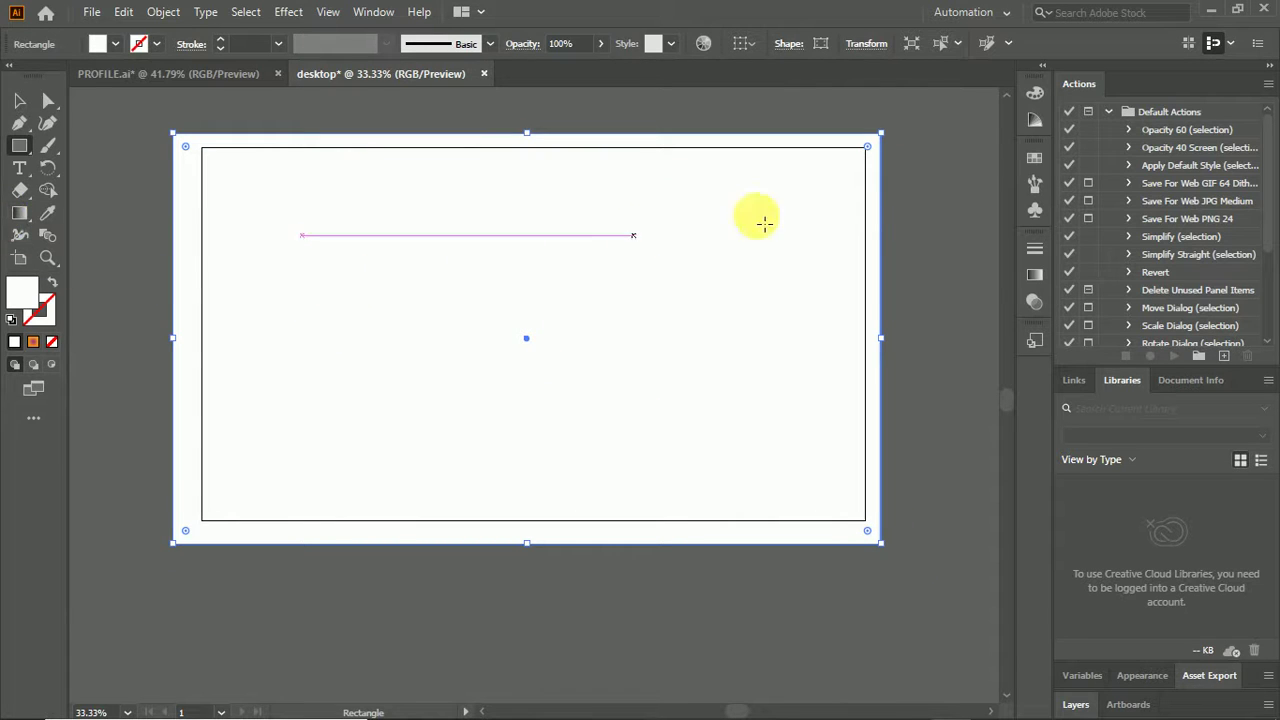
Fill the rectangle with a linear gradient and shift its endpoints to the left.
click(1034, 273)
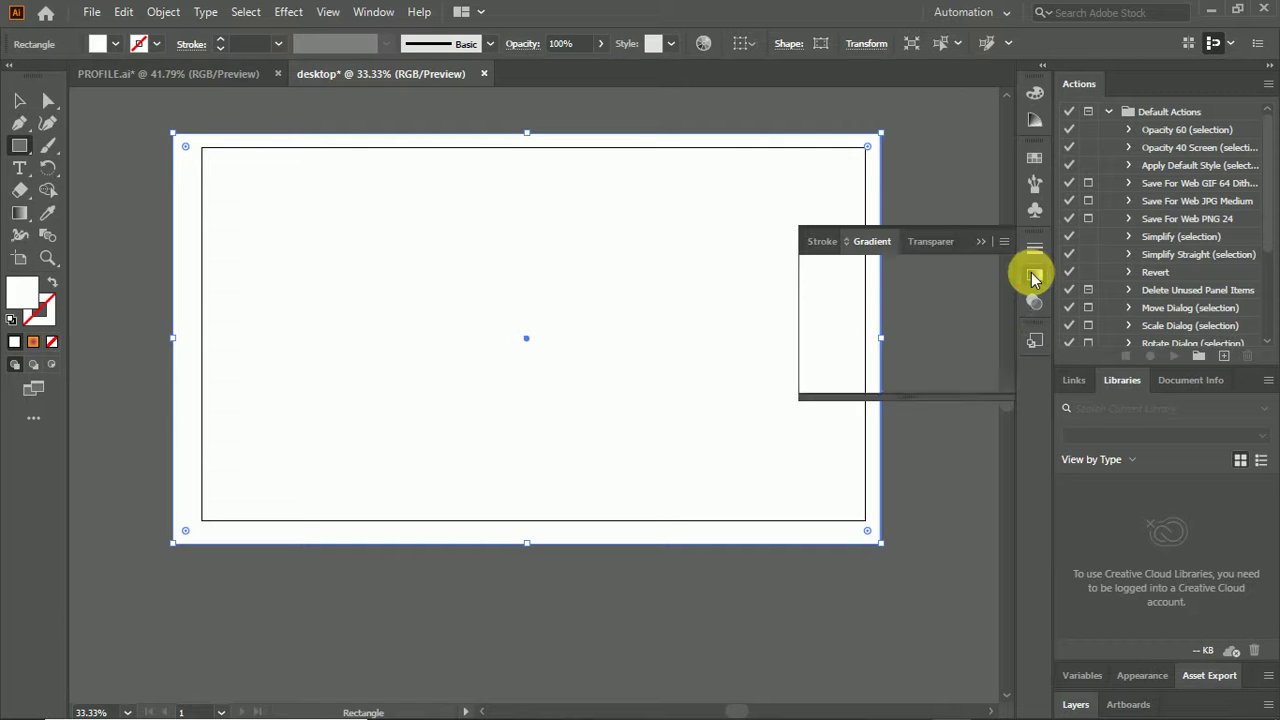
click(919, 271)
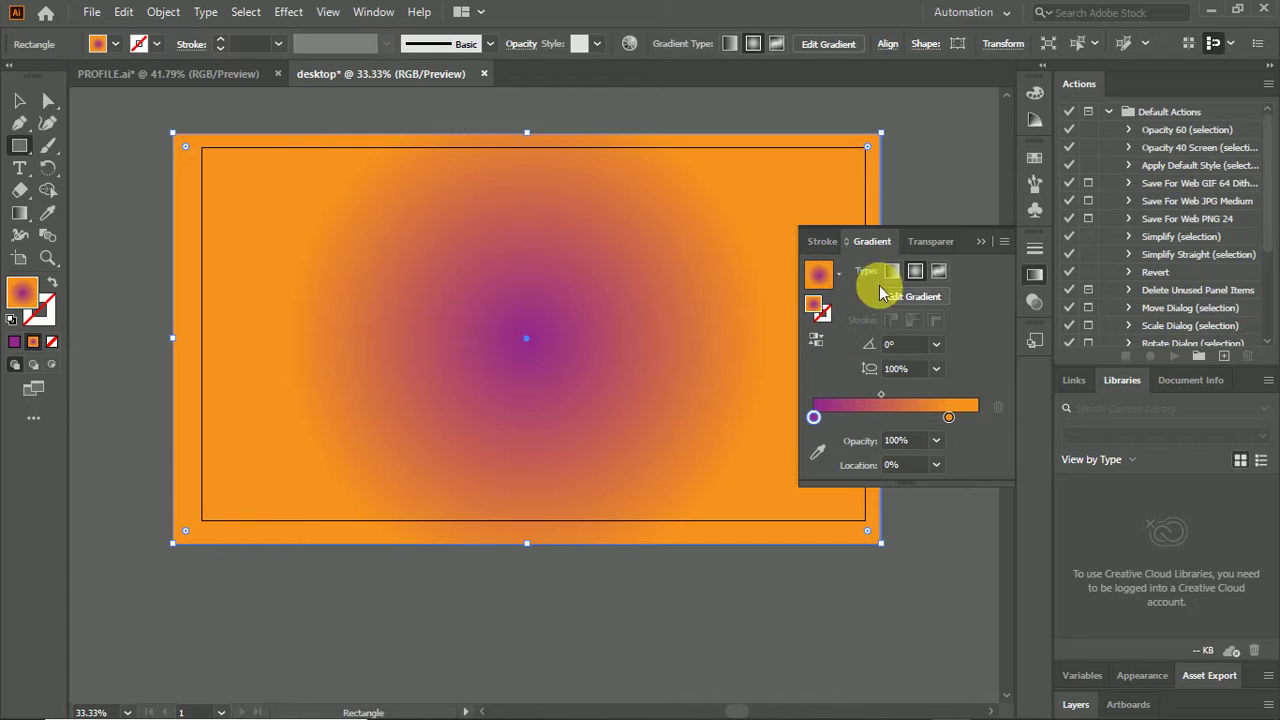
click(892, 271)
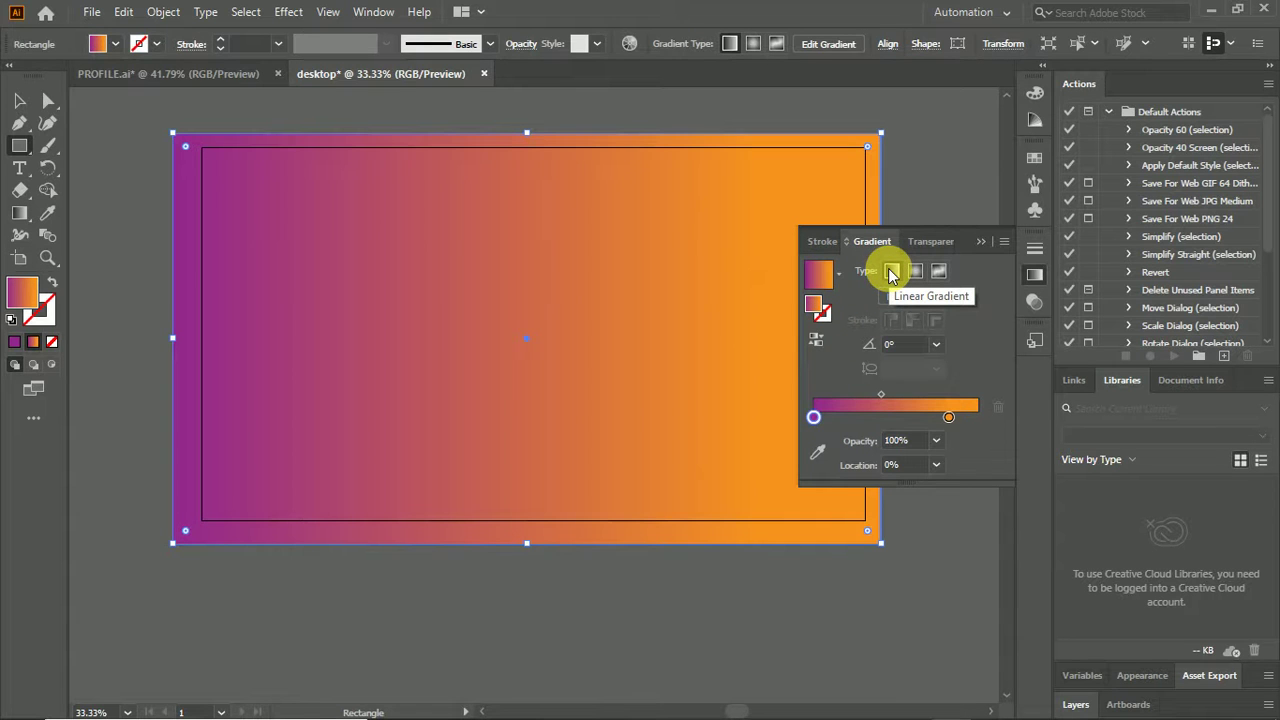
click(817, 452)
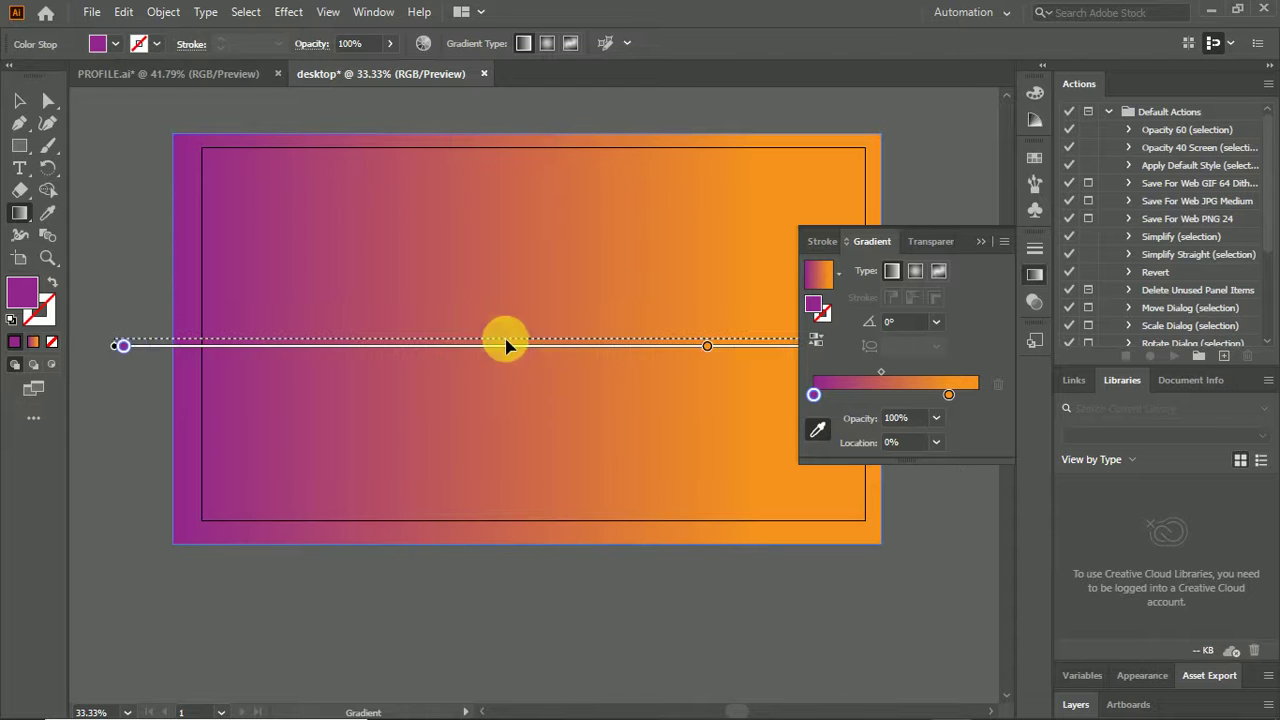
drag(586, 343, 453, 343)
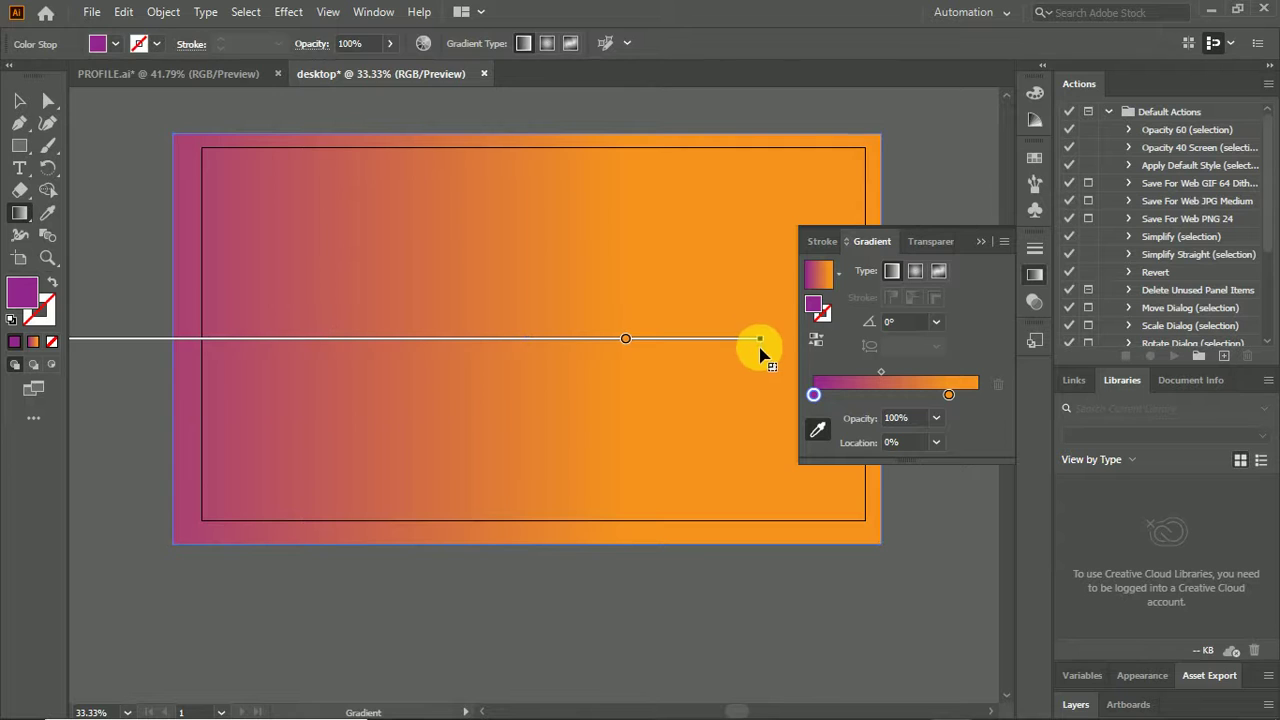
drag(760, 340, 572, 340)
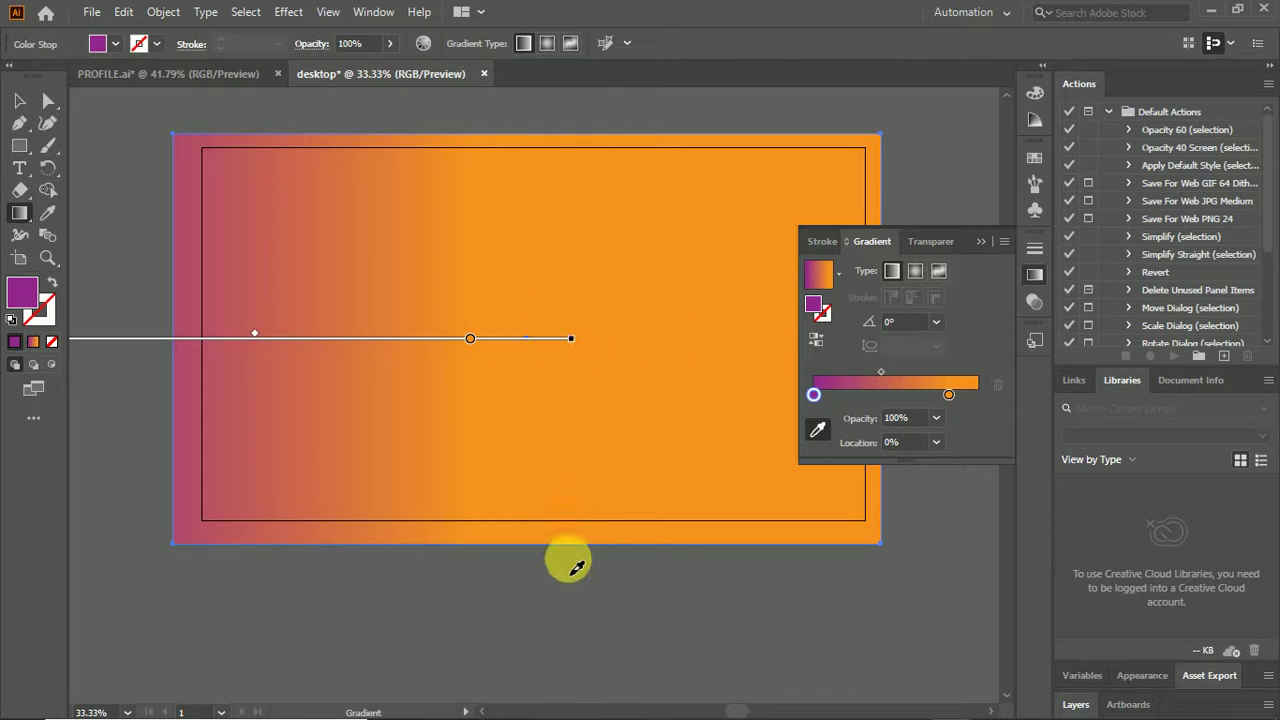
Set the first stop to white then orange and slant the gradient to -15.7216°.
click(571, 562)
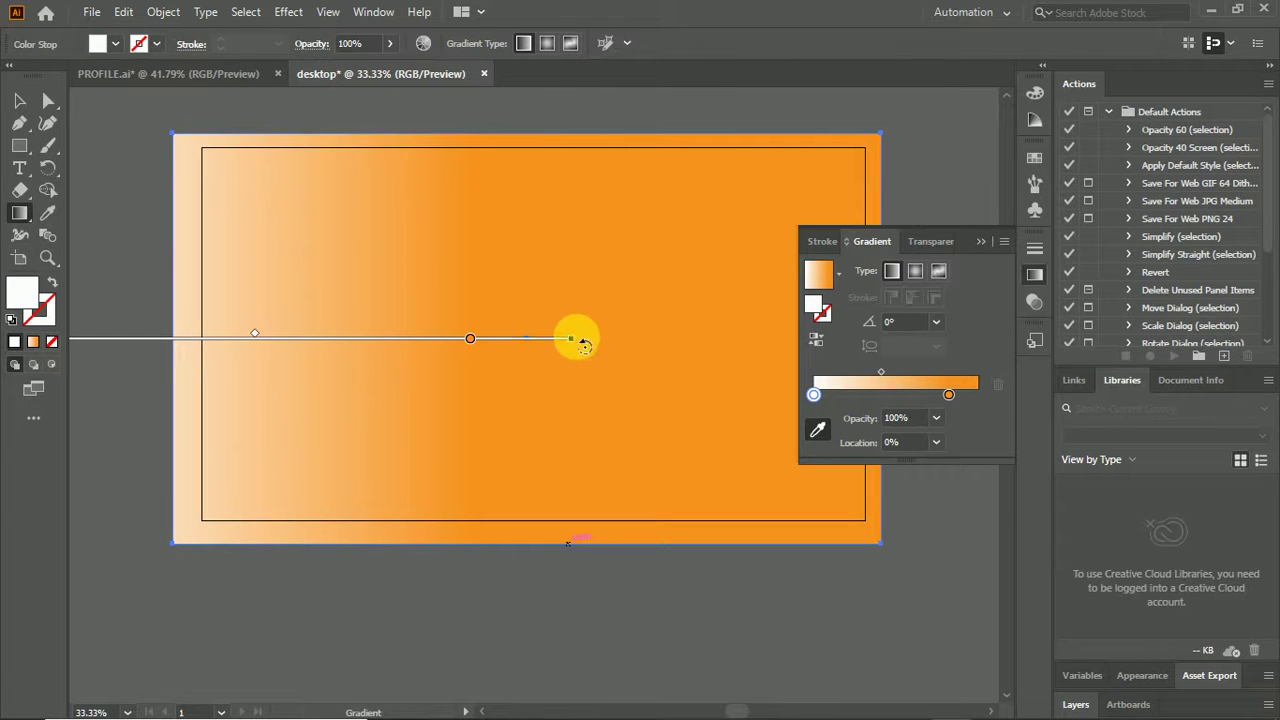
drag(584, 344, 486, 429)
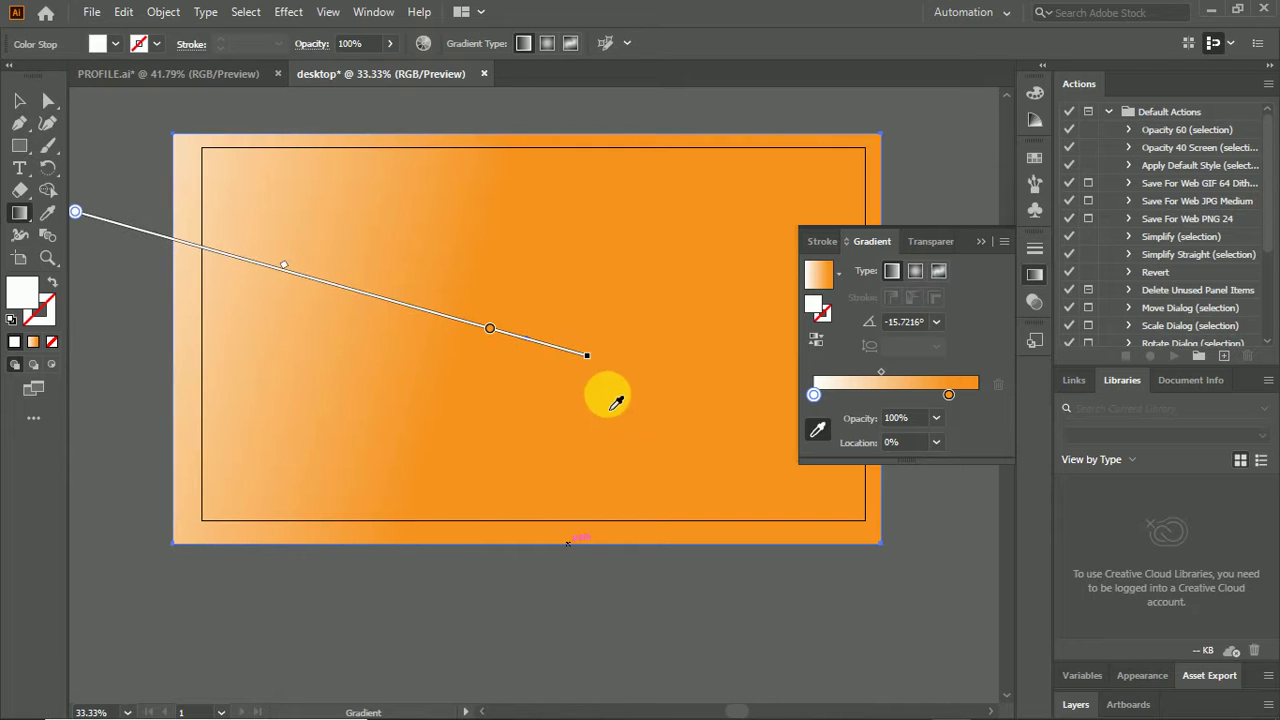
shift+click(509, 449)
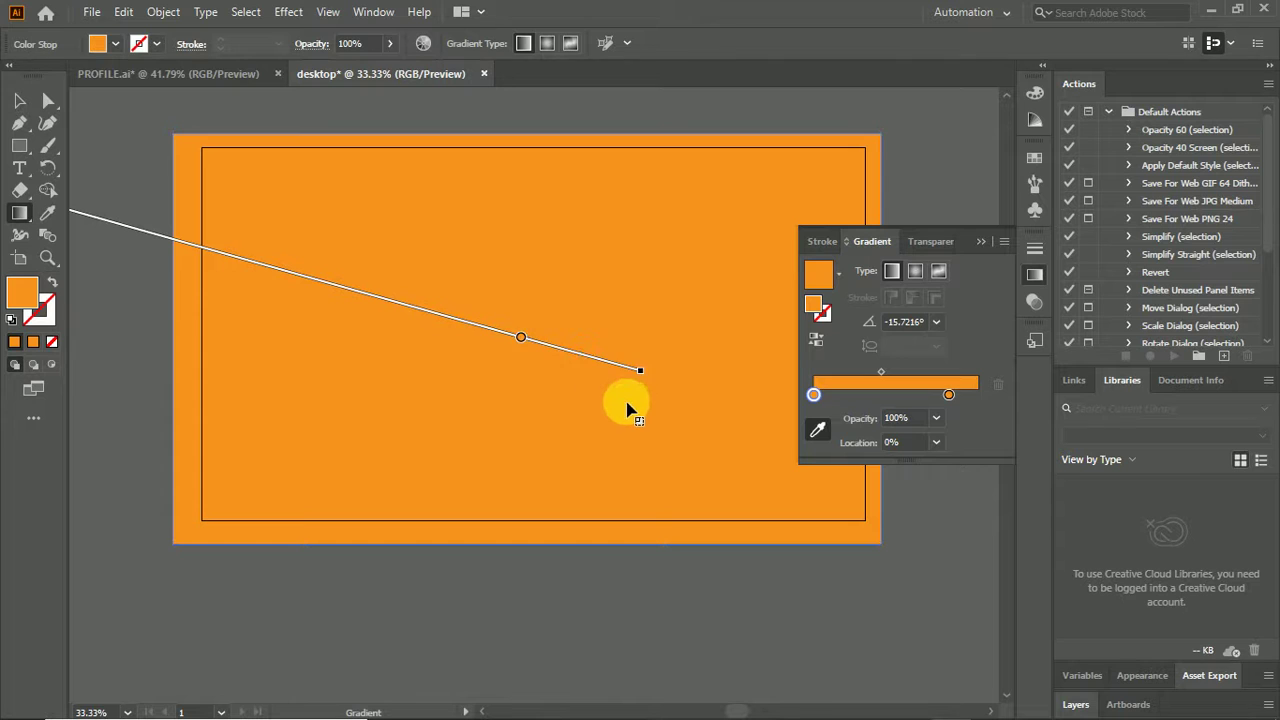
drag(574, 352, 559, 347)
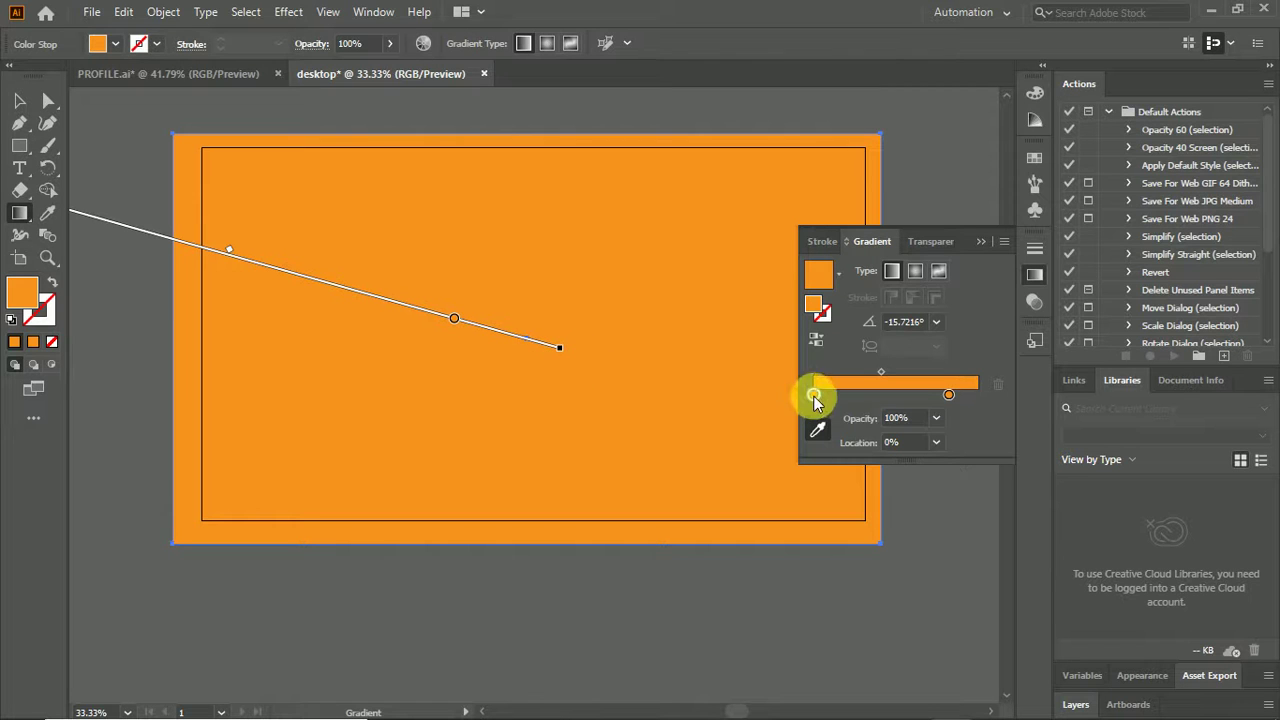
click(1037, 160)
Set the start stop to magenta and drag the gradient diagonally across the rectangle.
click(919, 208)
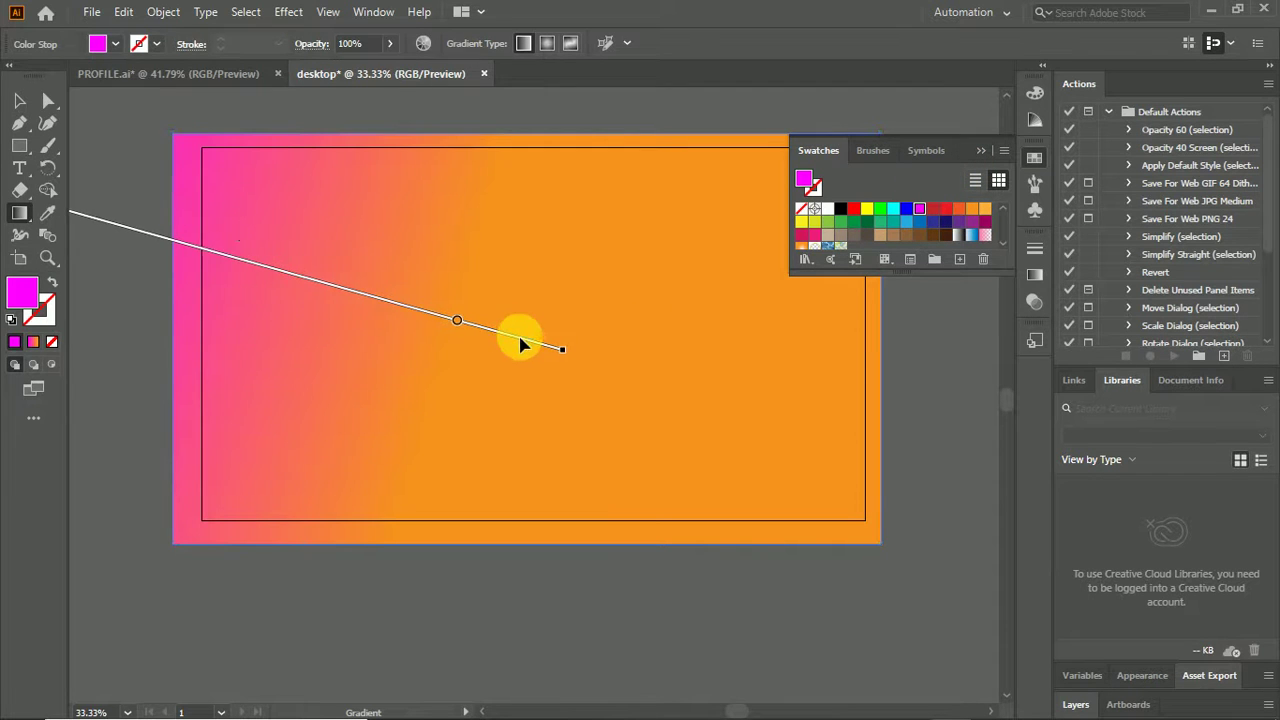
drag(520, 340, 890, 498)
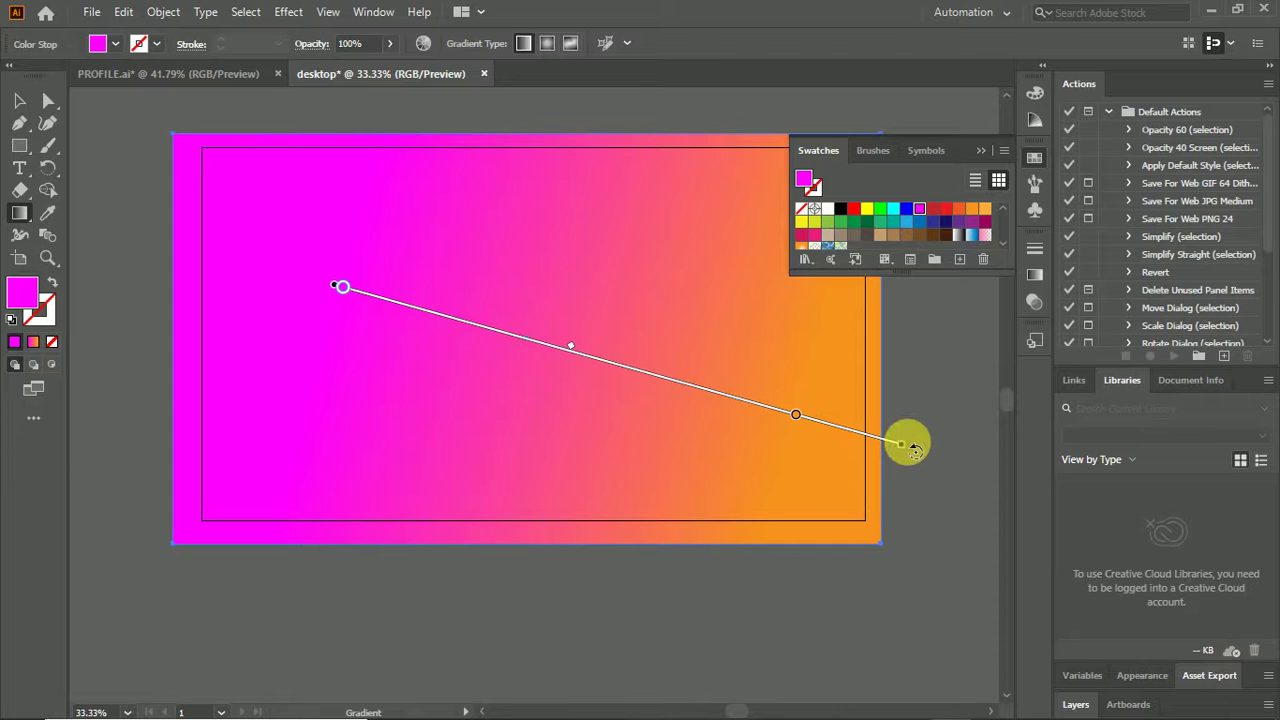
drag(913, 450, 634, 508)
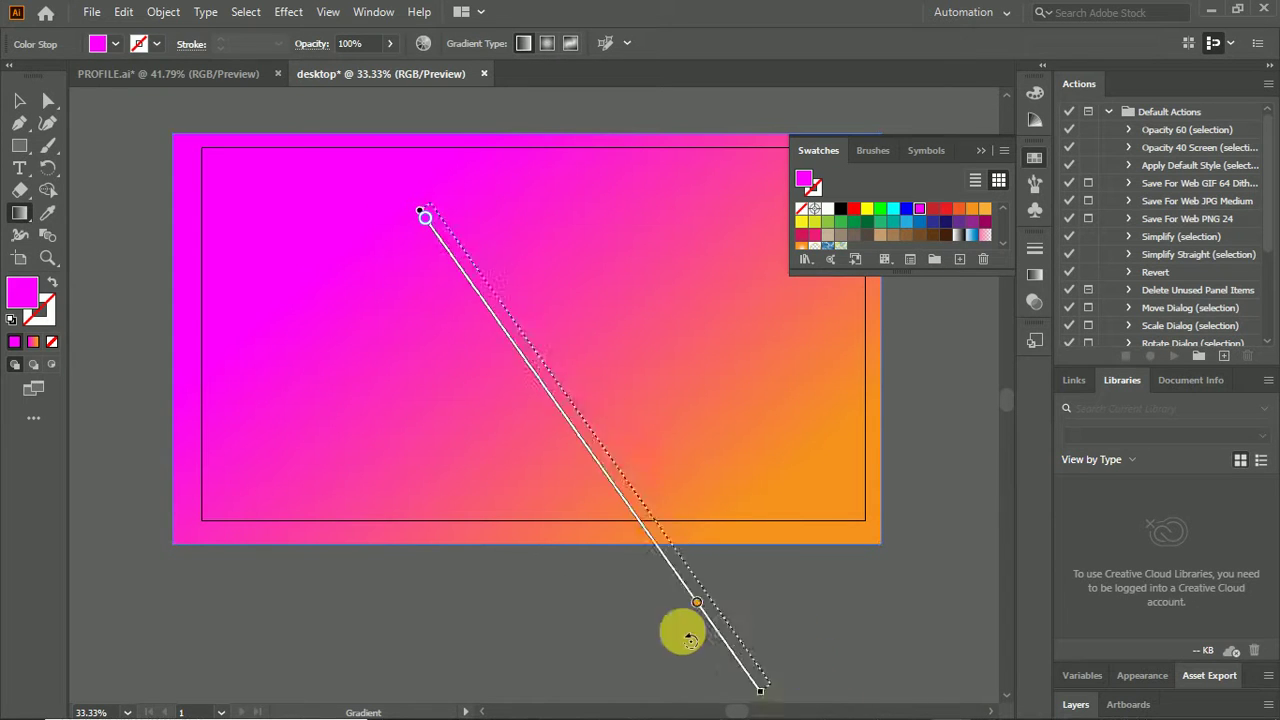
drag(810, 670, 714, 600)
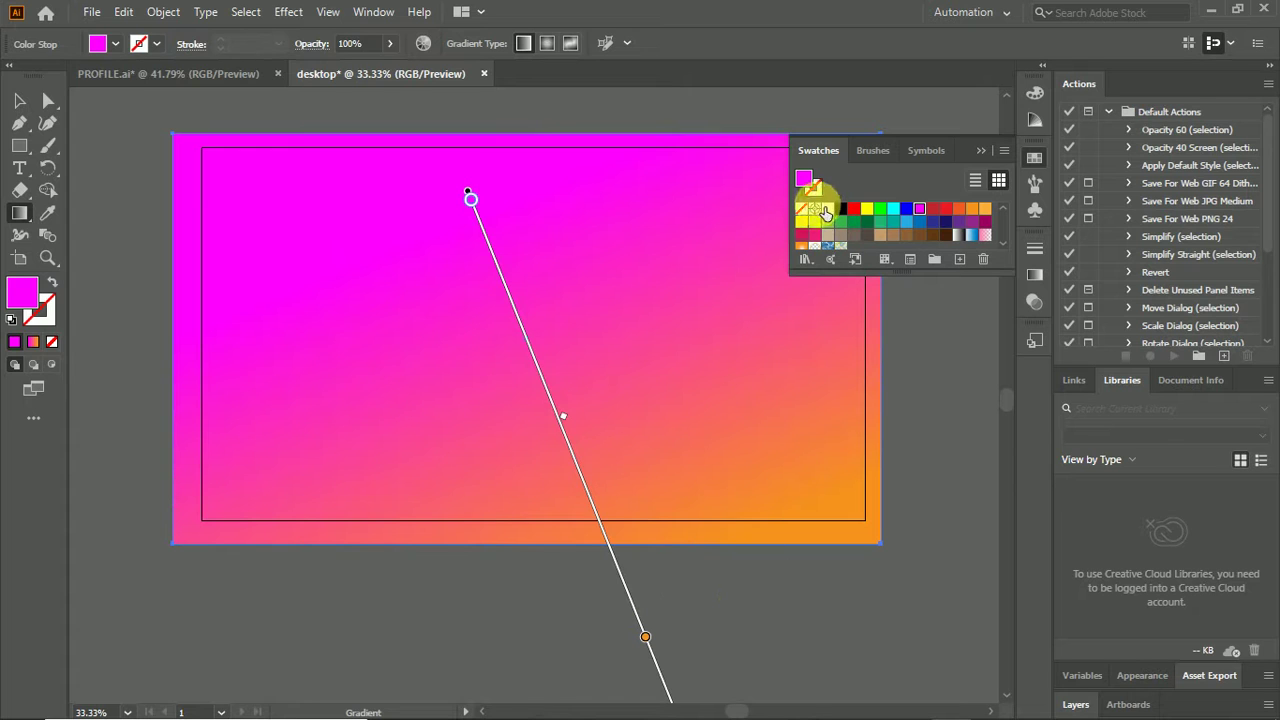
Make the start white and run the gradient vertically, white top to orange bottom, then close Swatches.
drag(825, 210, 471, 199)
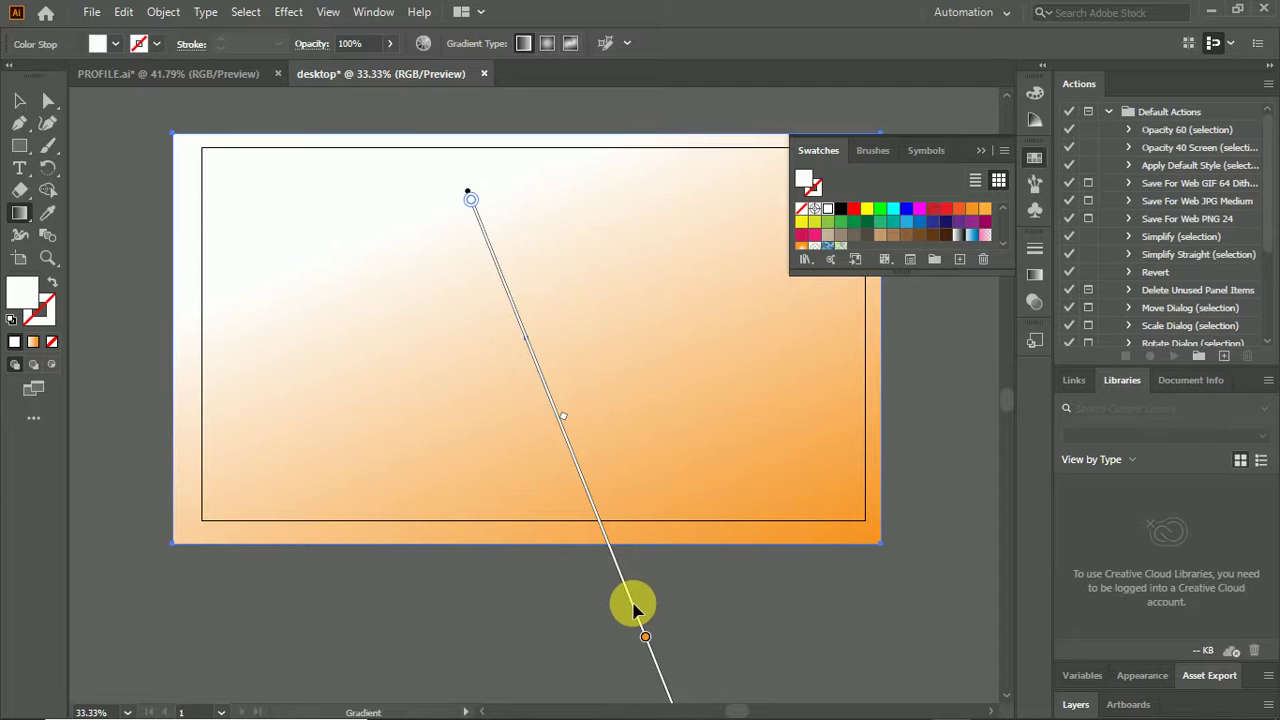
drag(633, 606, 500, 270)
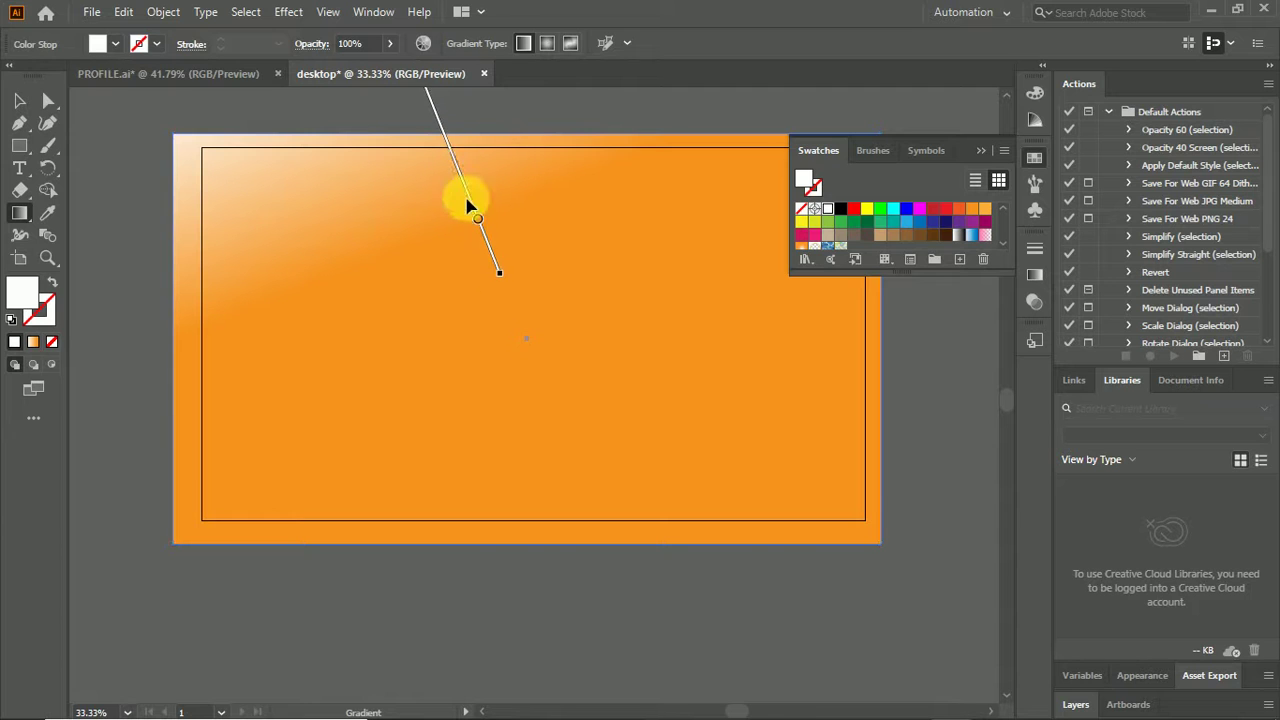
mouse_move(490, 245)
mouse_down()
mouse_move(596, 513)
mouse_move(507, 535)
mouse_up()
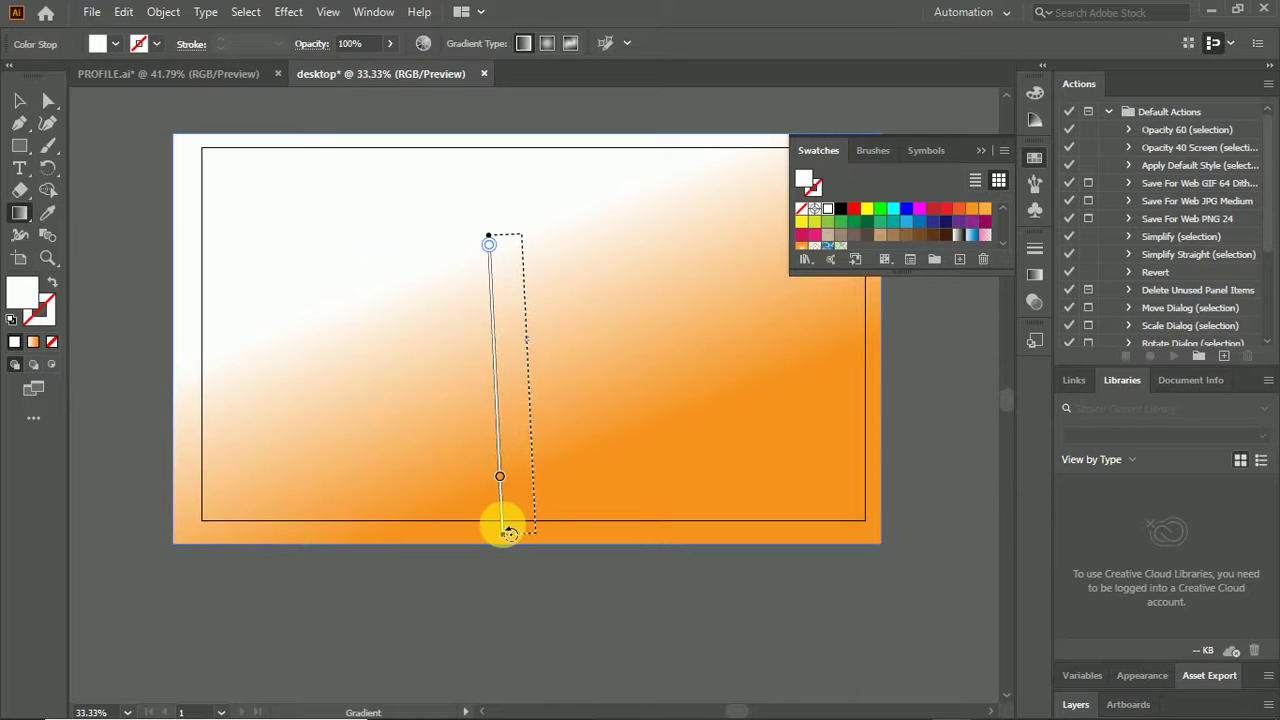
drag(507, 535, 508, 538)
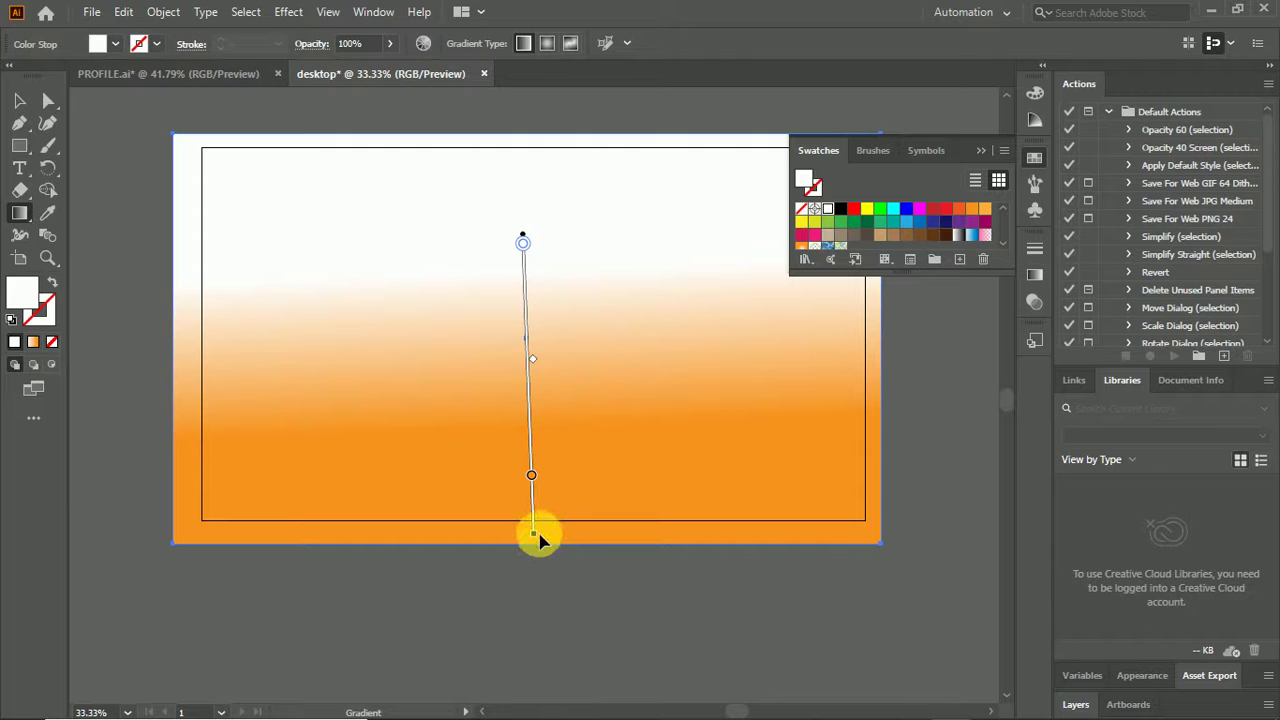
drag(545, 550, 541, 549)
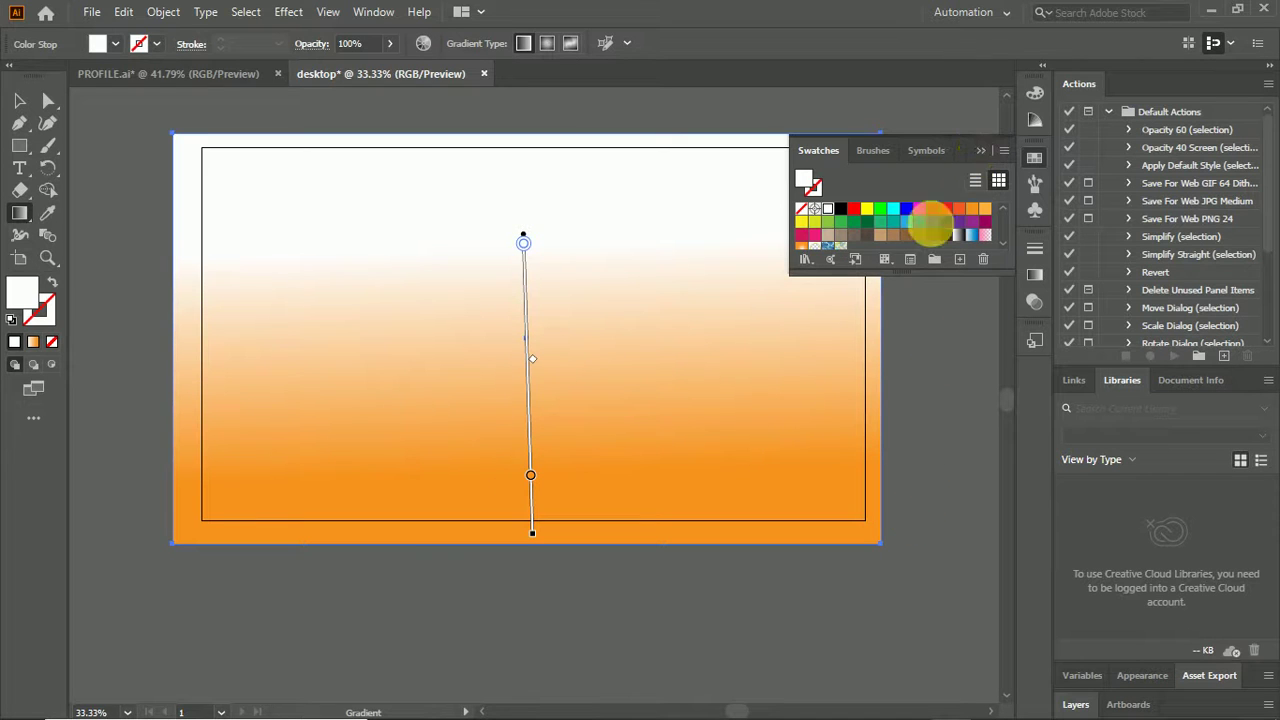
click(980, 148)
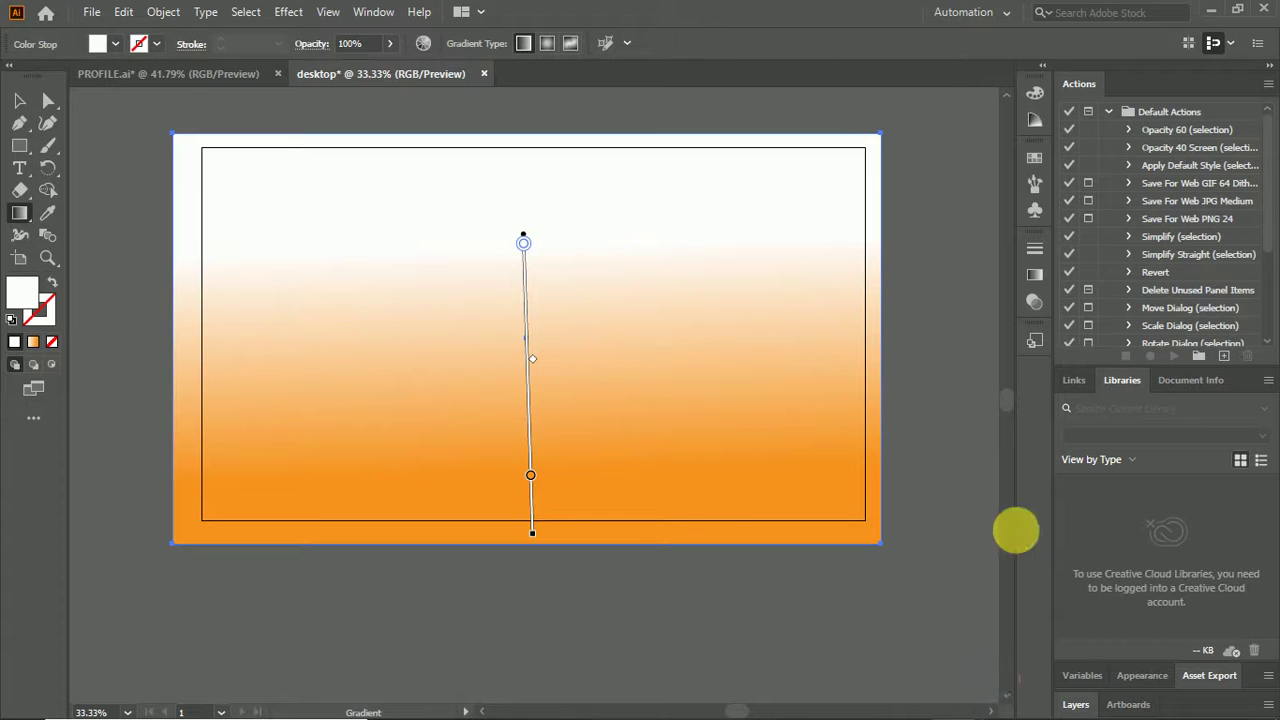
In Layers, move Layer 1's <Linked File> photo above the <Rectangle> sublayer.
click(1076, 705)
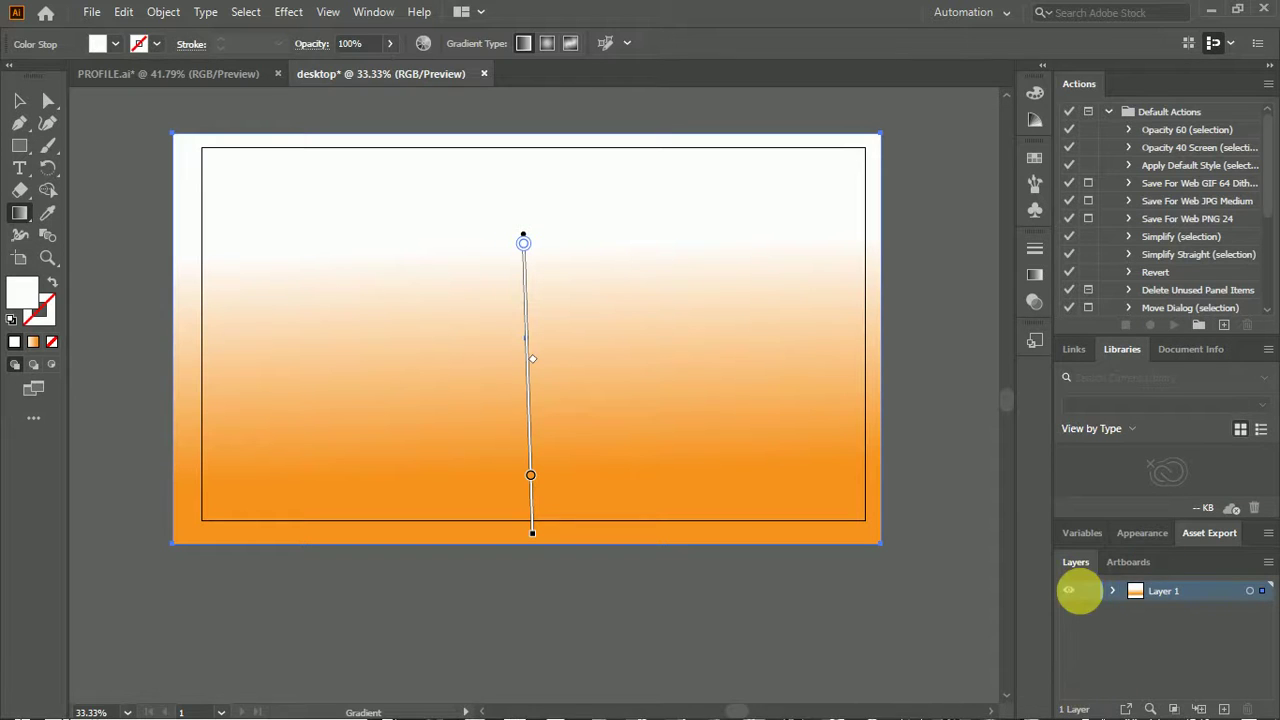
click(1113, 592)
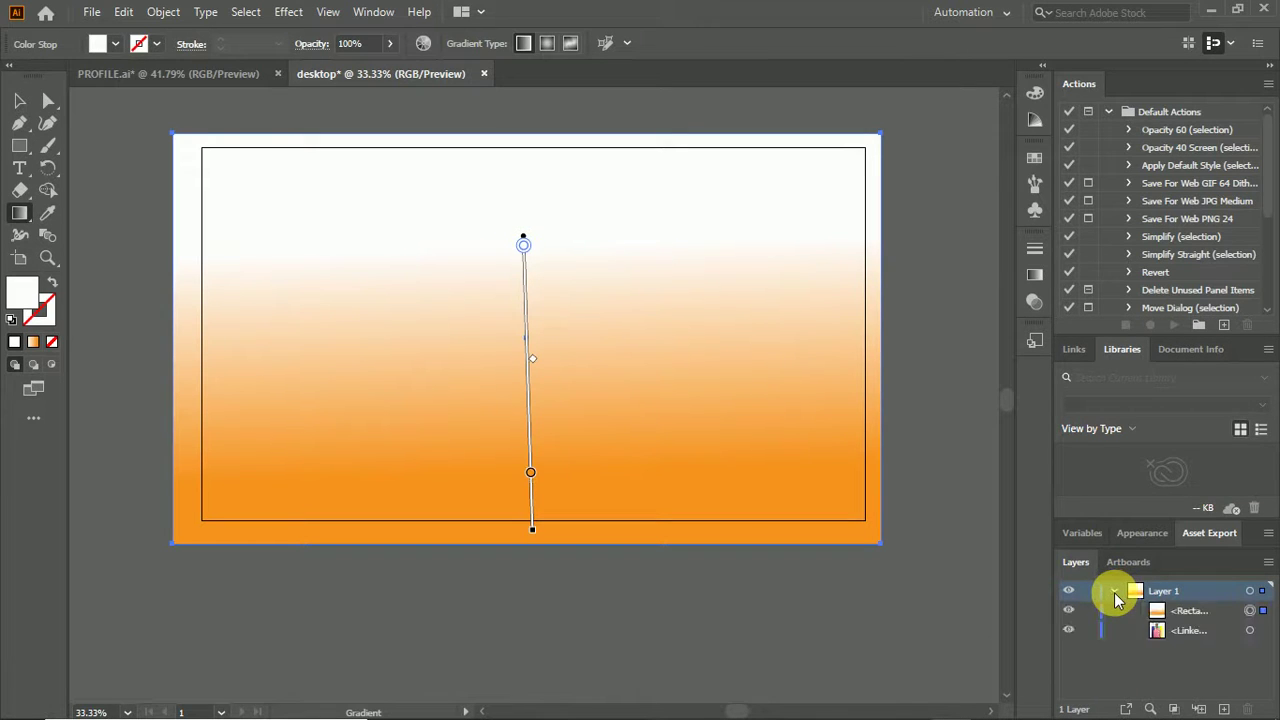
click(1157, 634)
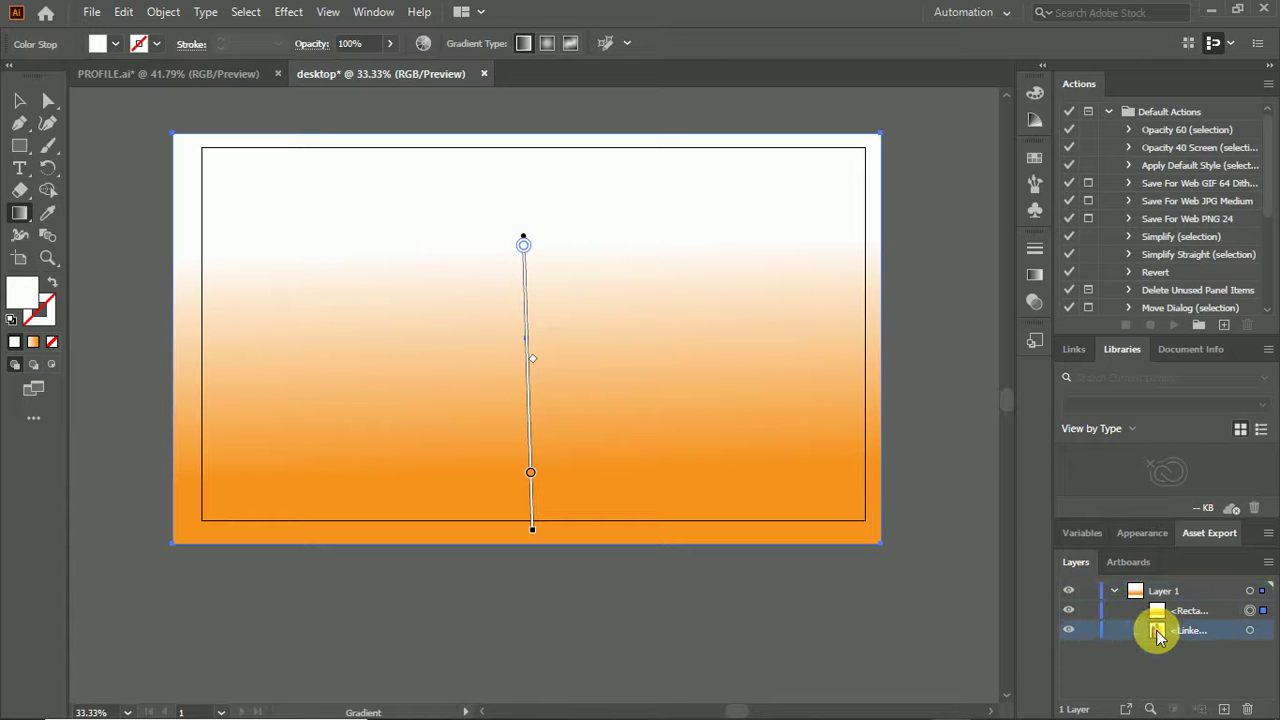
mouse_move(1159, 637)
mouse_down()
mouse_move(1173, 633)
mouse_move(1170, 610)
mouse_up()
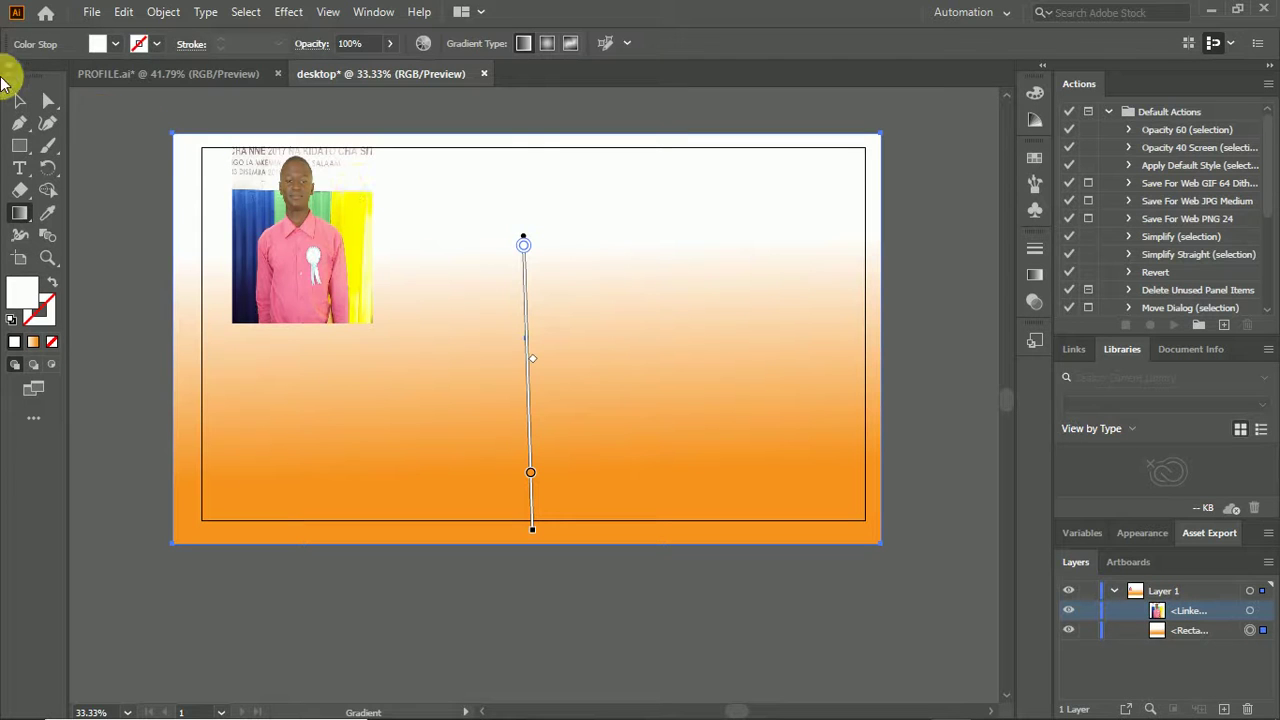
Stretch the photo's left edge out to the artboard's left edge, then select the gradient rectangle.
click(18, 101)
click(243, 208)
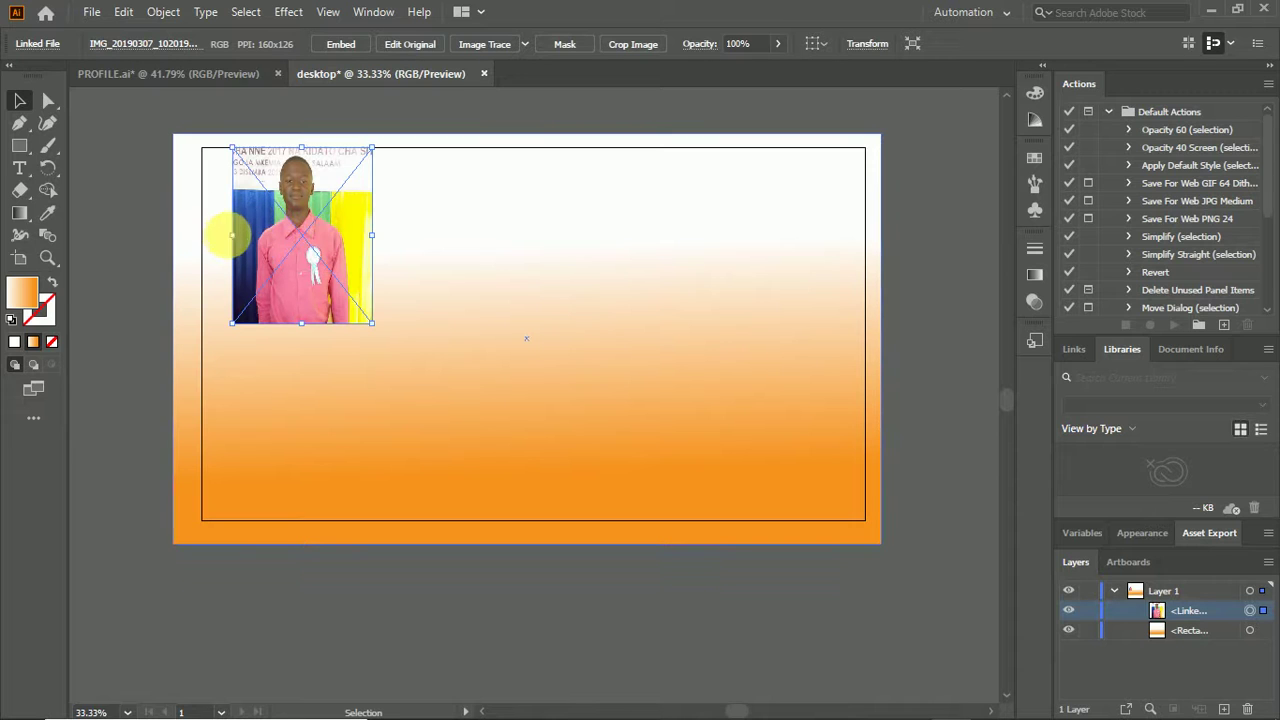
drag(241, 243, 218, 239)
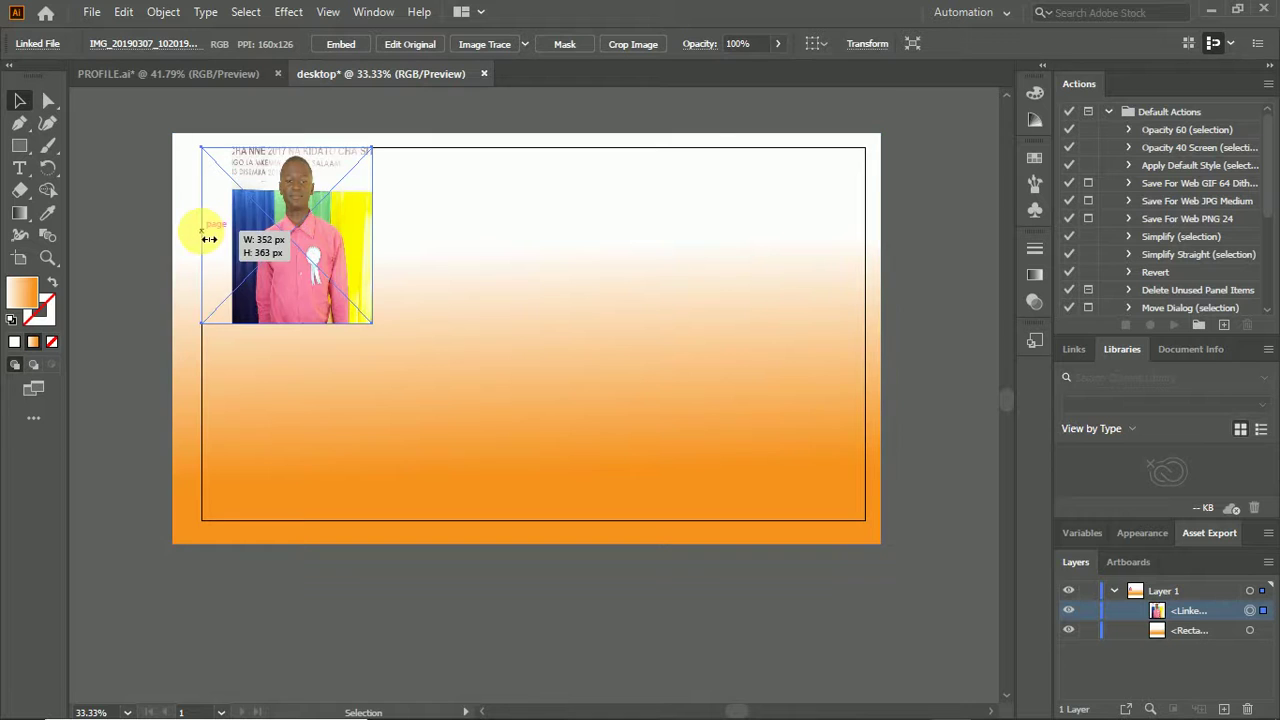
drag(218, 239, 201, 239)
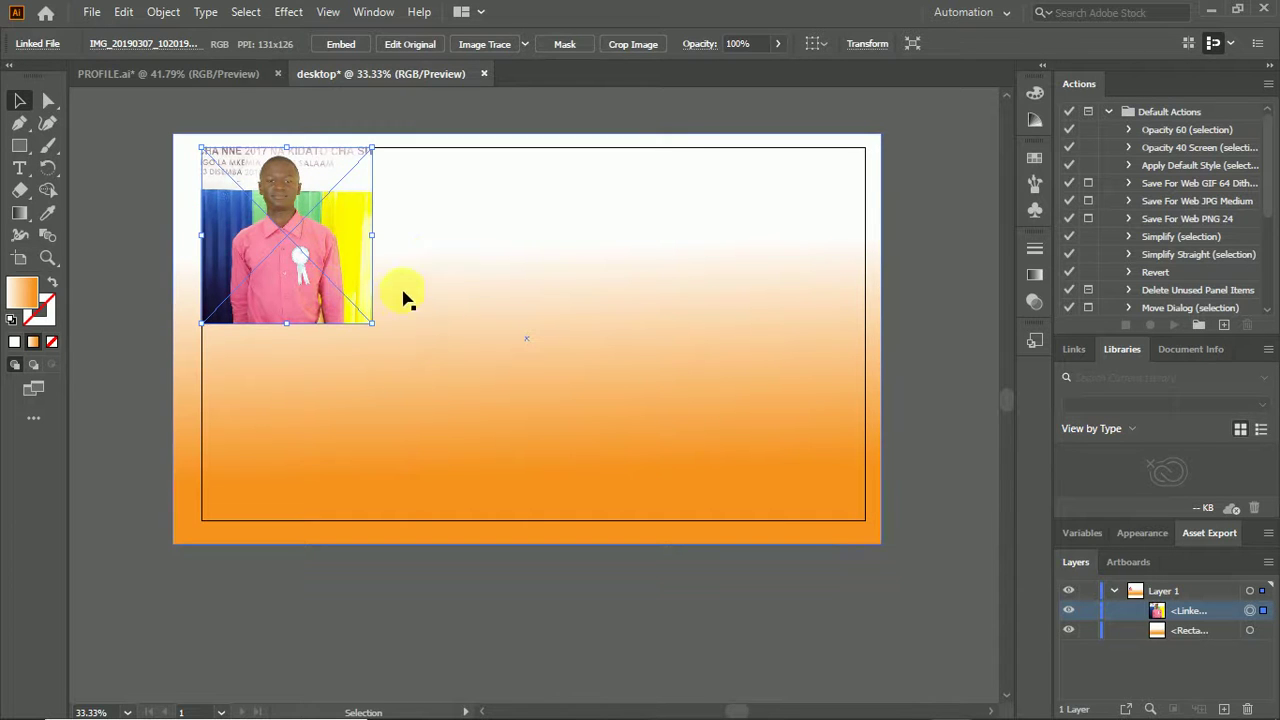
click(689, 121)
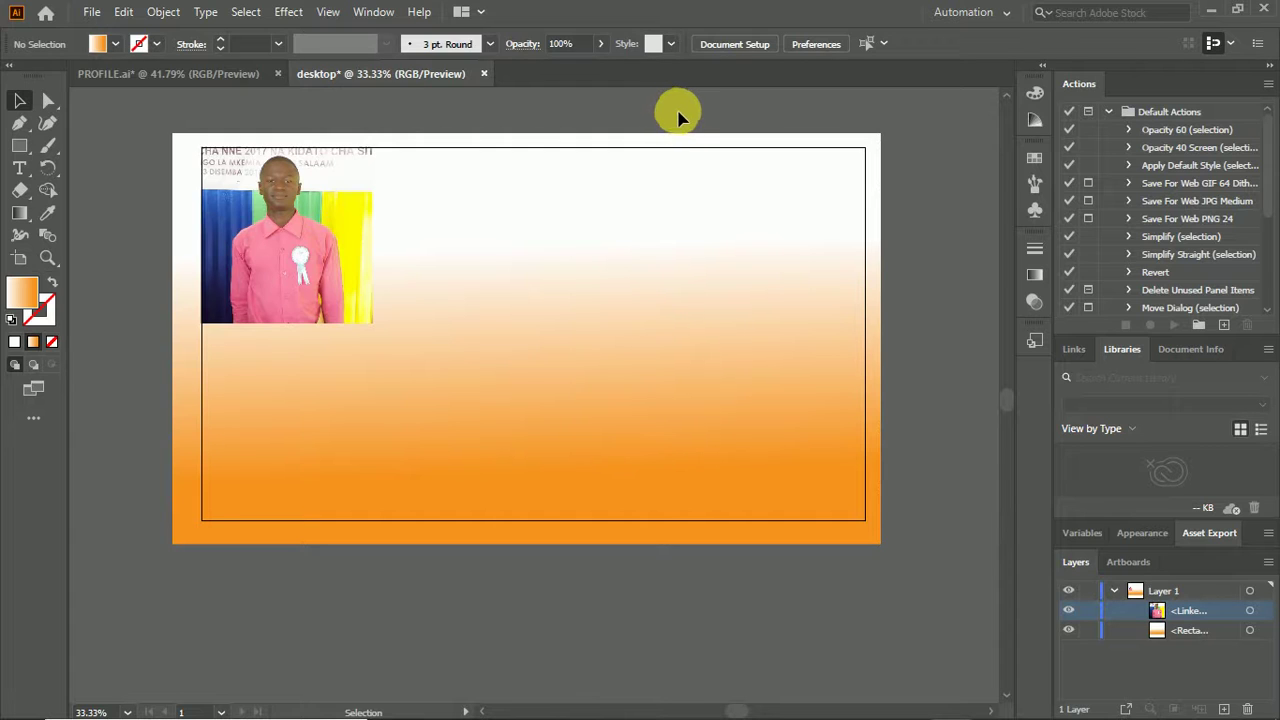
click(660, 136)
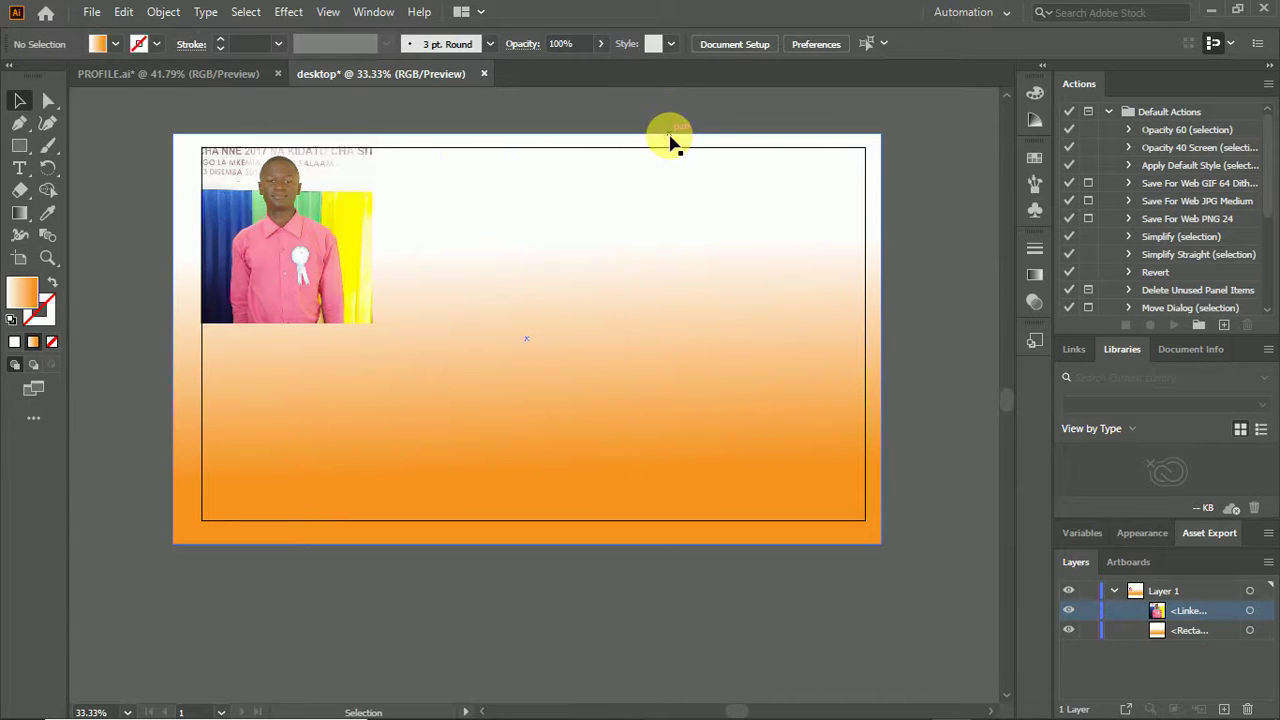